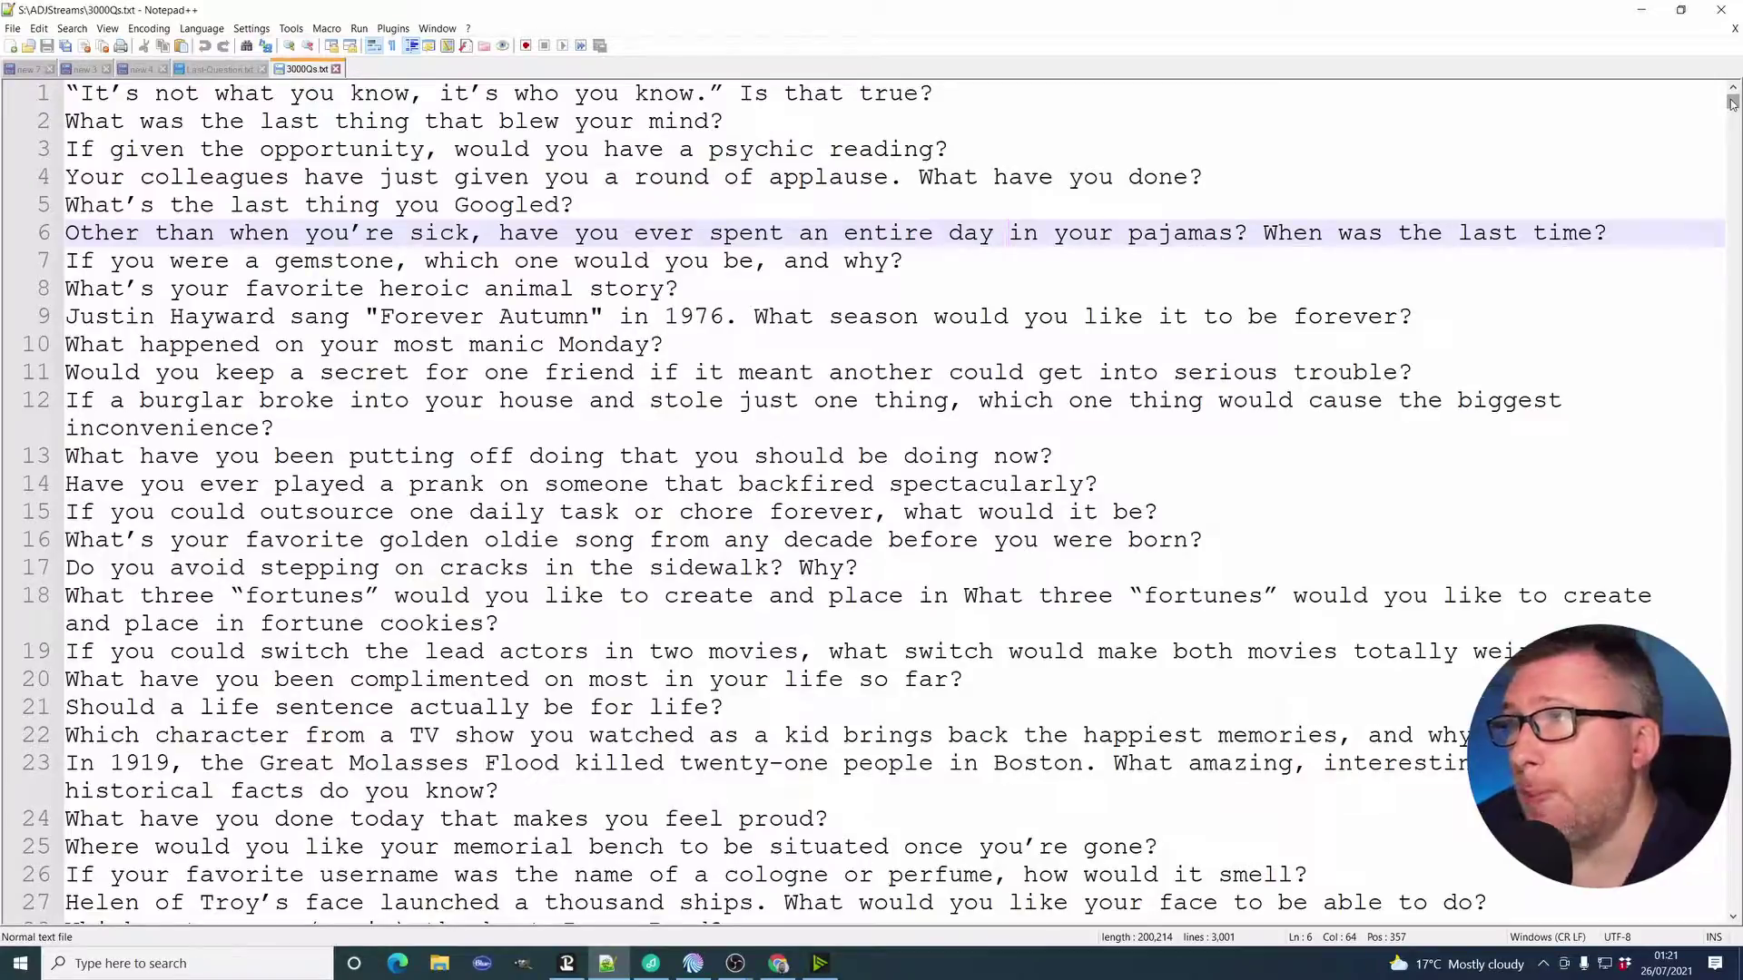
Look through the numbered question list in 3000Qs.txt from its first line to its last.
mouse_move(1732, 102)
left_mouse_down()
mouse_move(1732, 912)
mouse_move(1732, 102)
left_mouse_up()
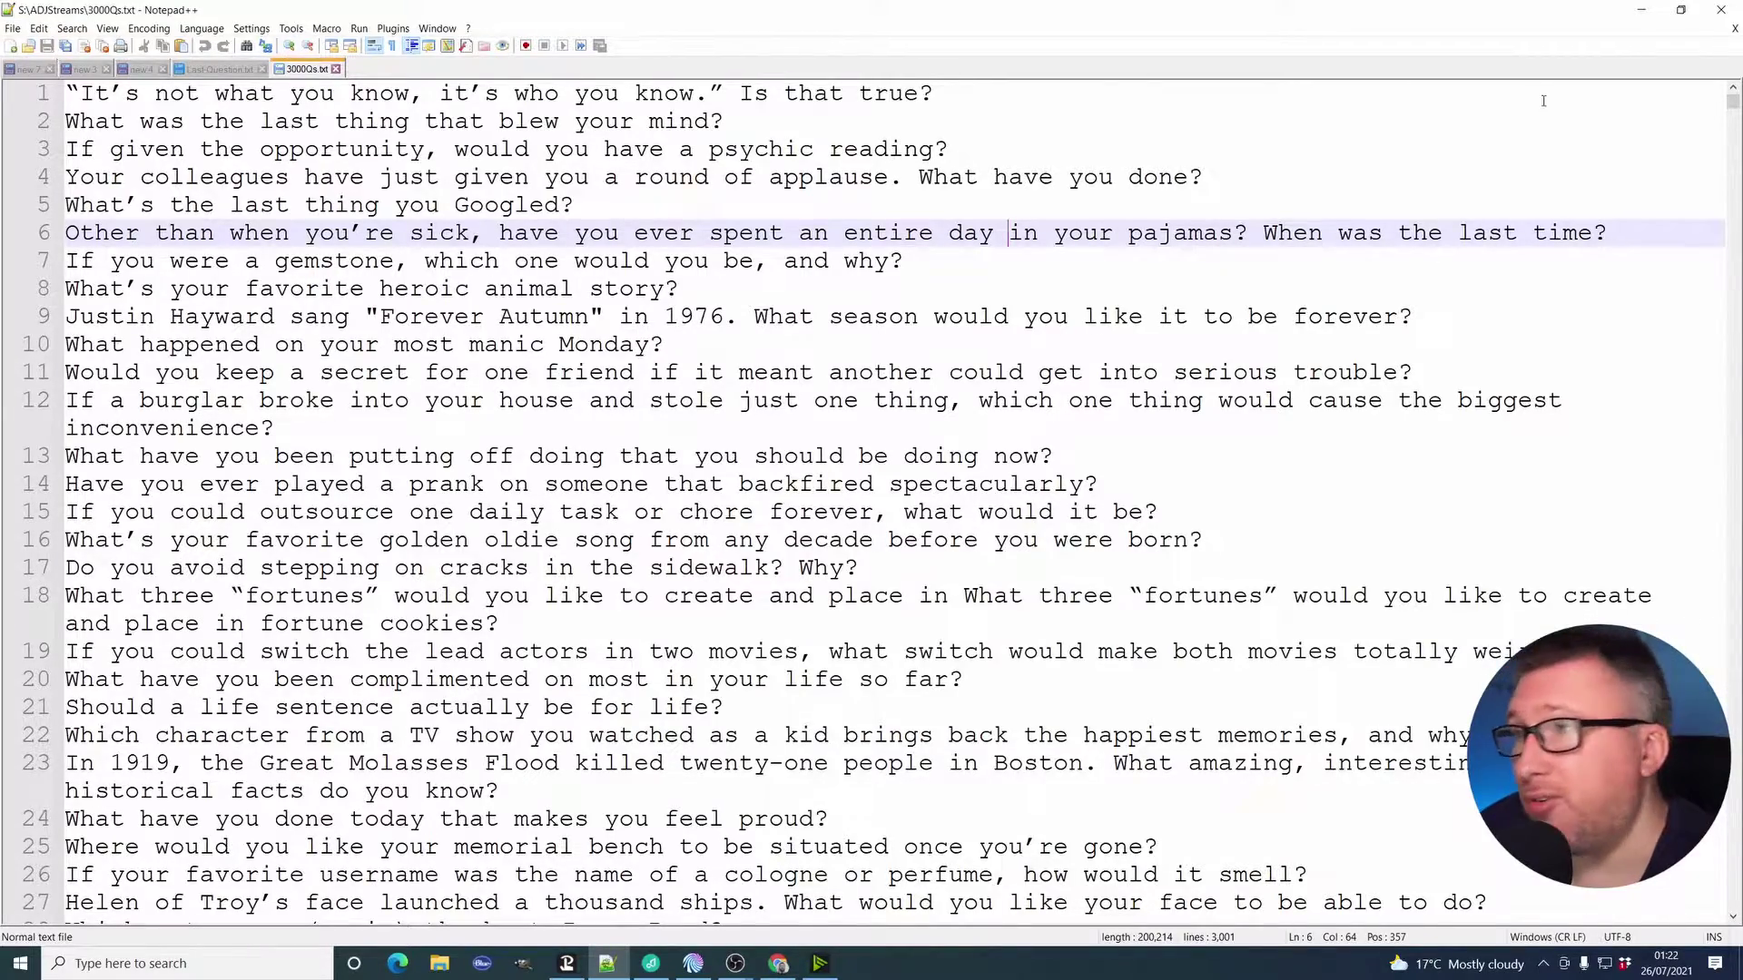
left_click_drag(1732, 102, 1732, 912)
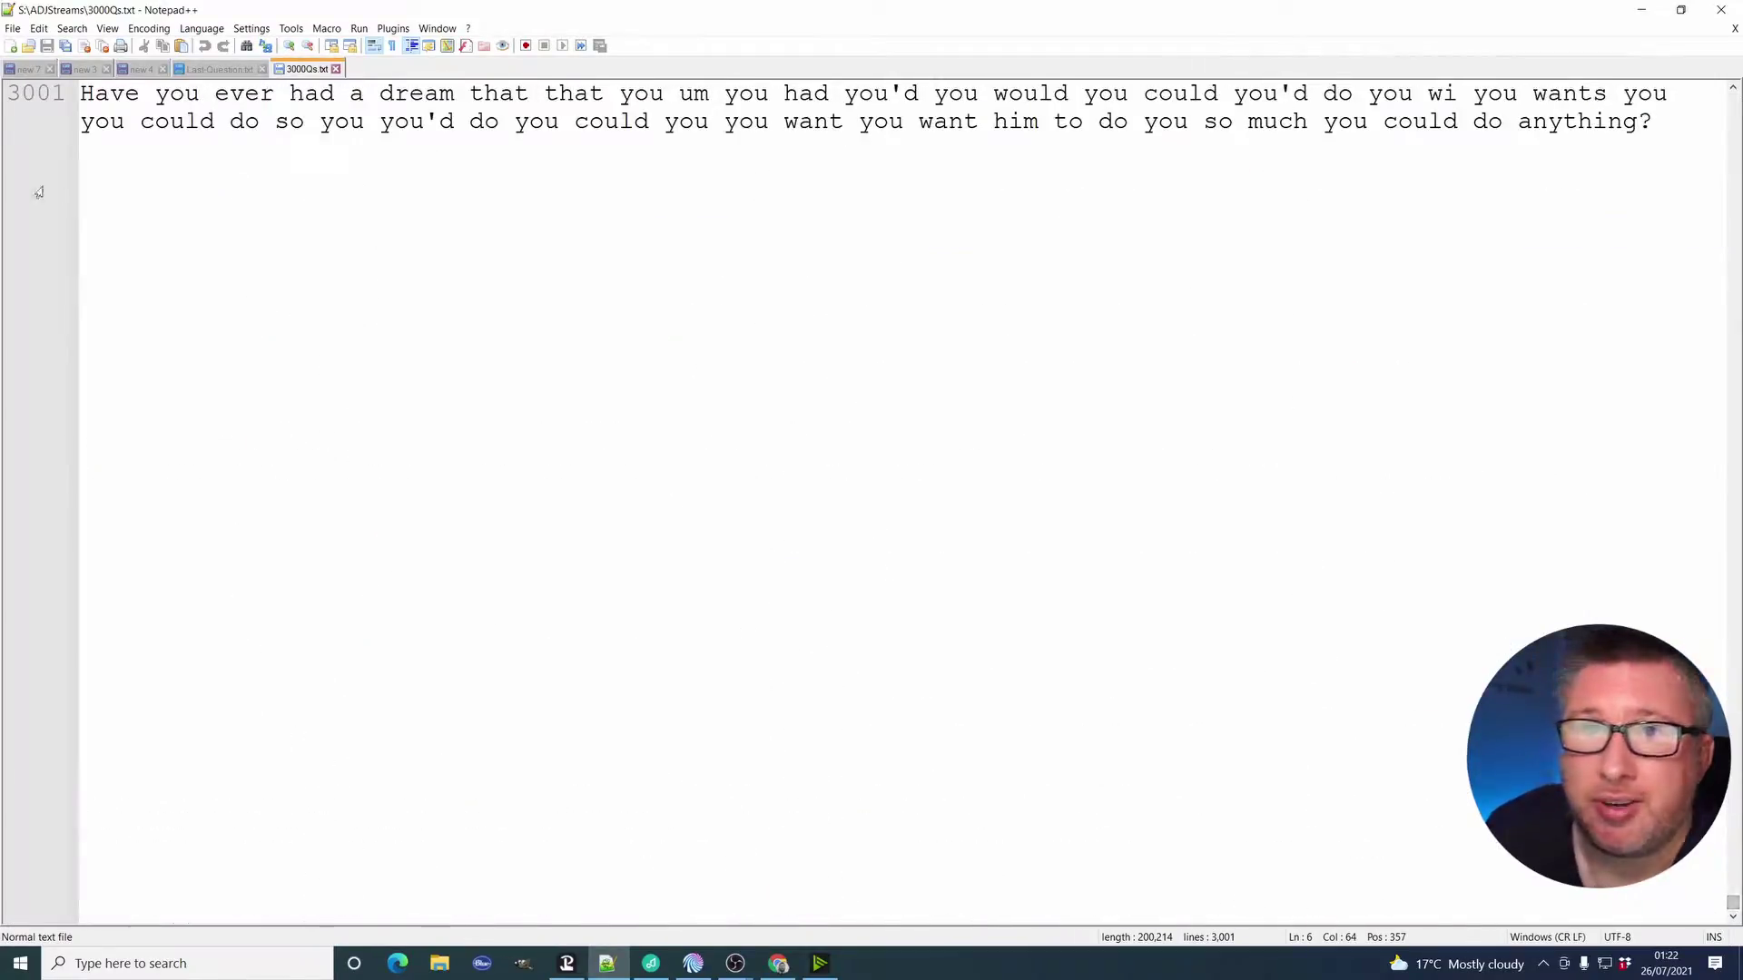
left_click_drag(1732, 910, 1728, 103)
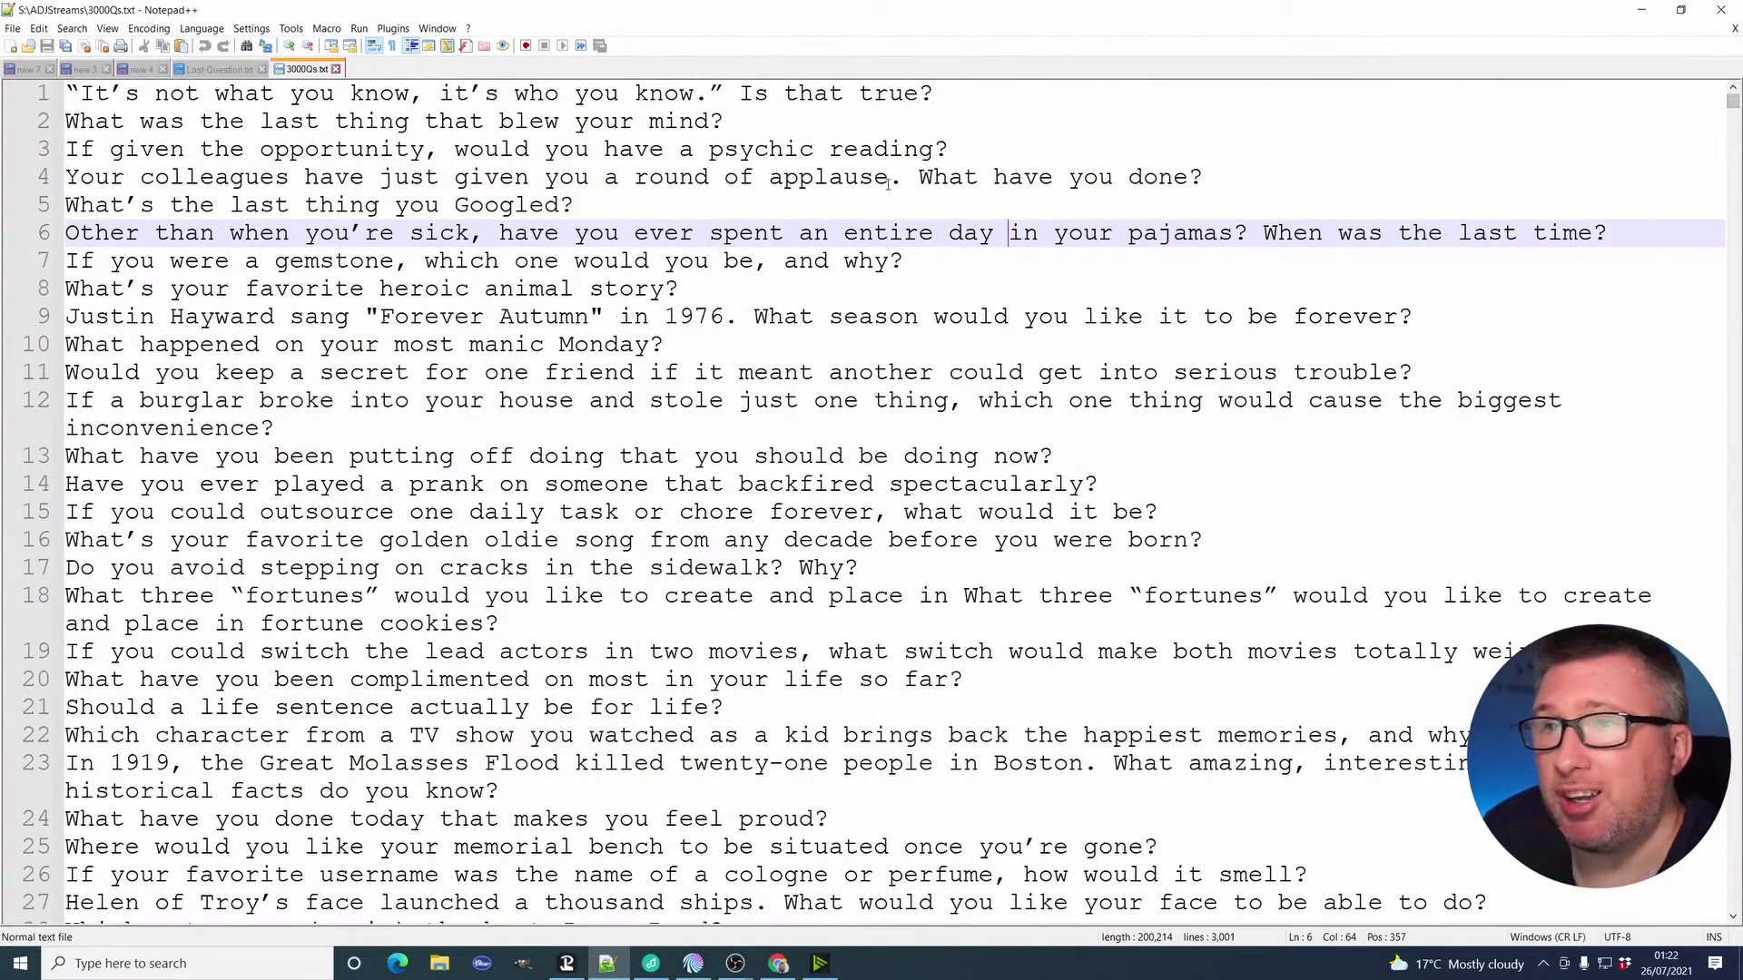
left_click(939, 91)
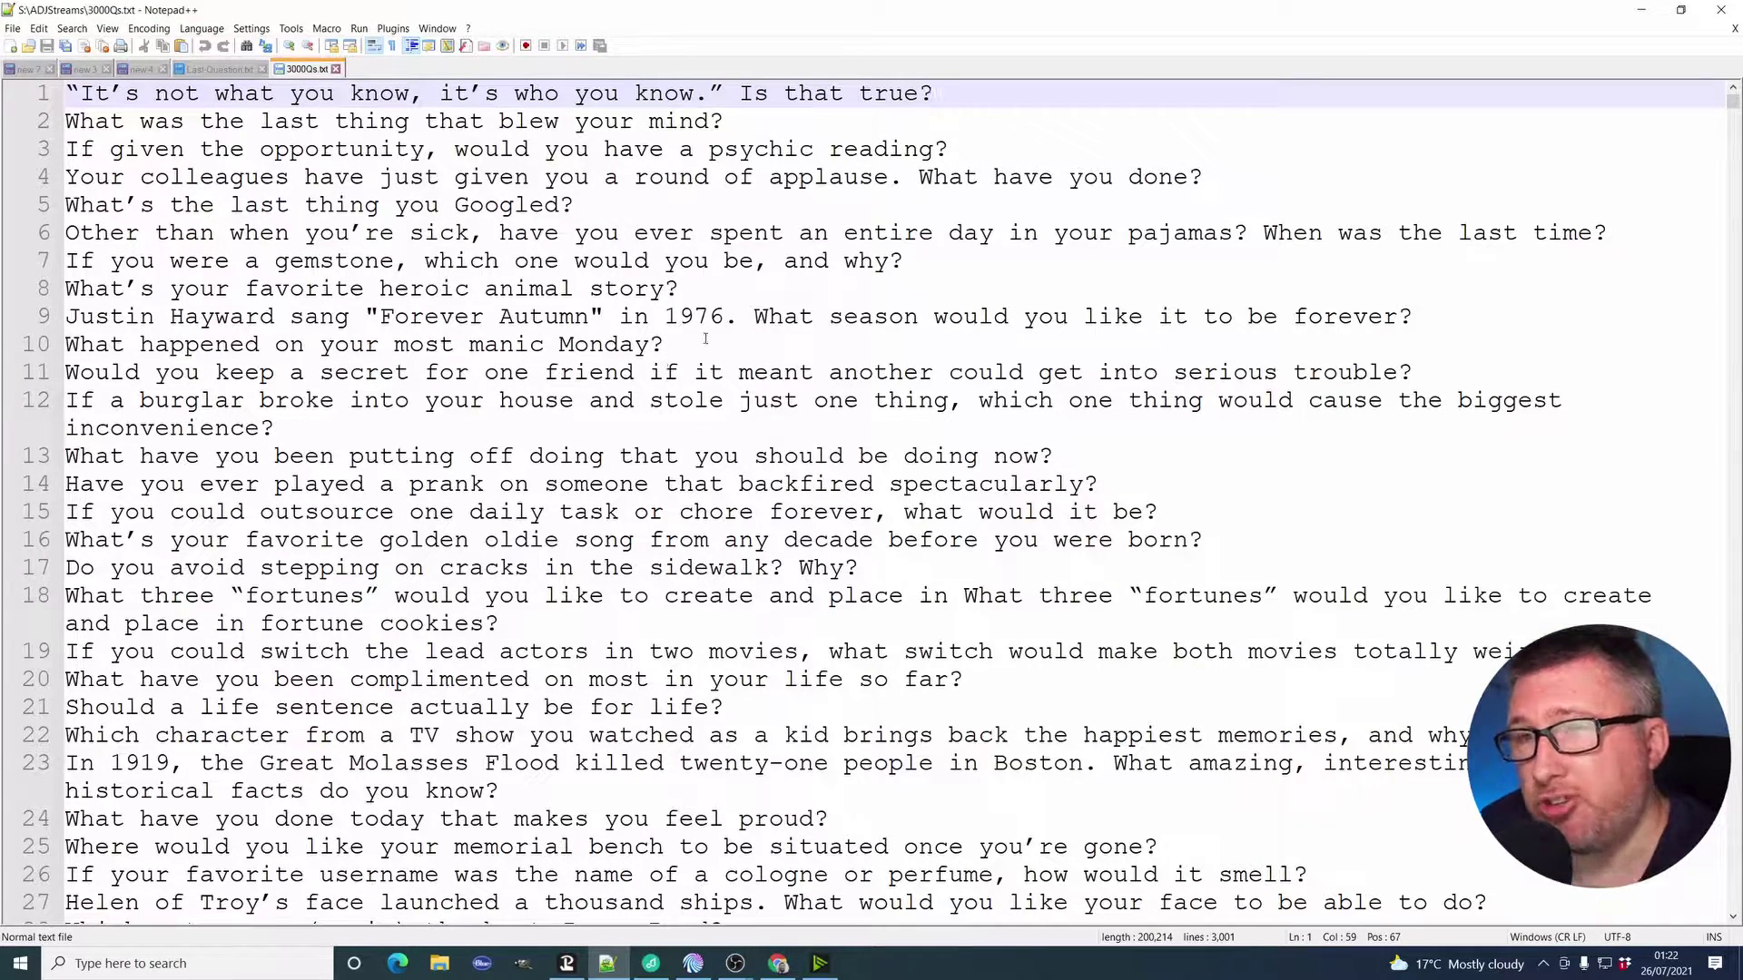
left_click(1231, 202)
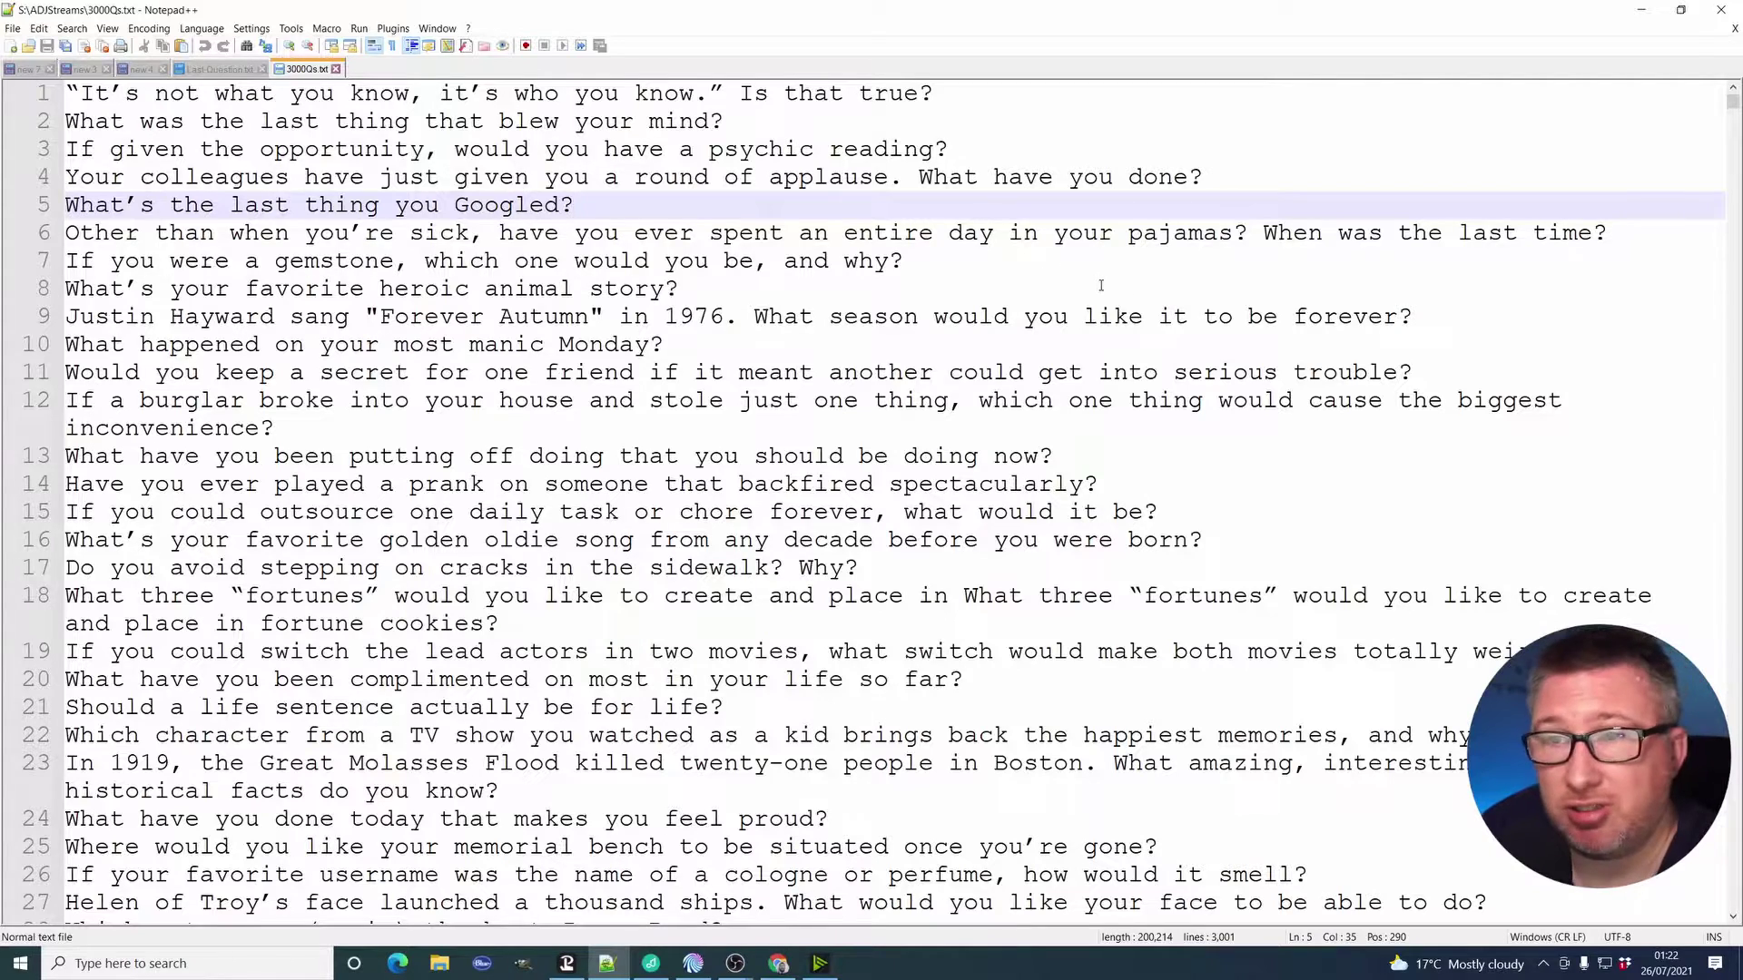
Open Last-Question.txt and examine the two lines of text stored for the latest random question.
left_click(210, 73)
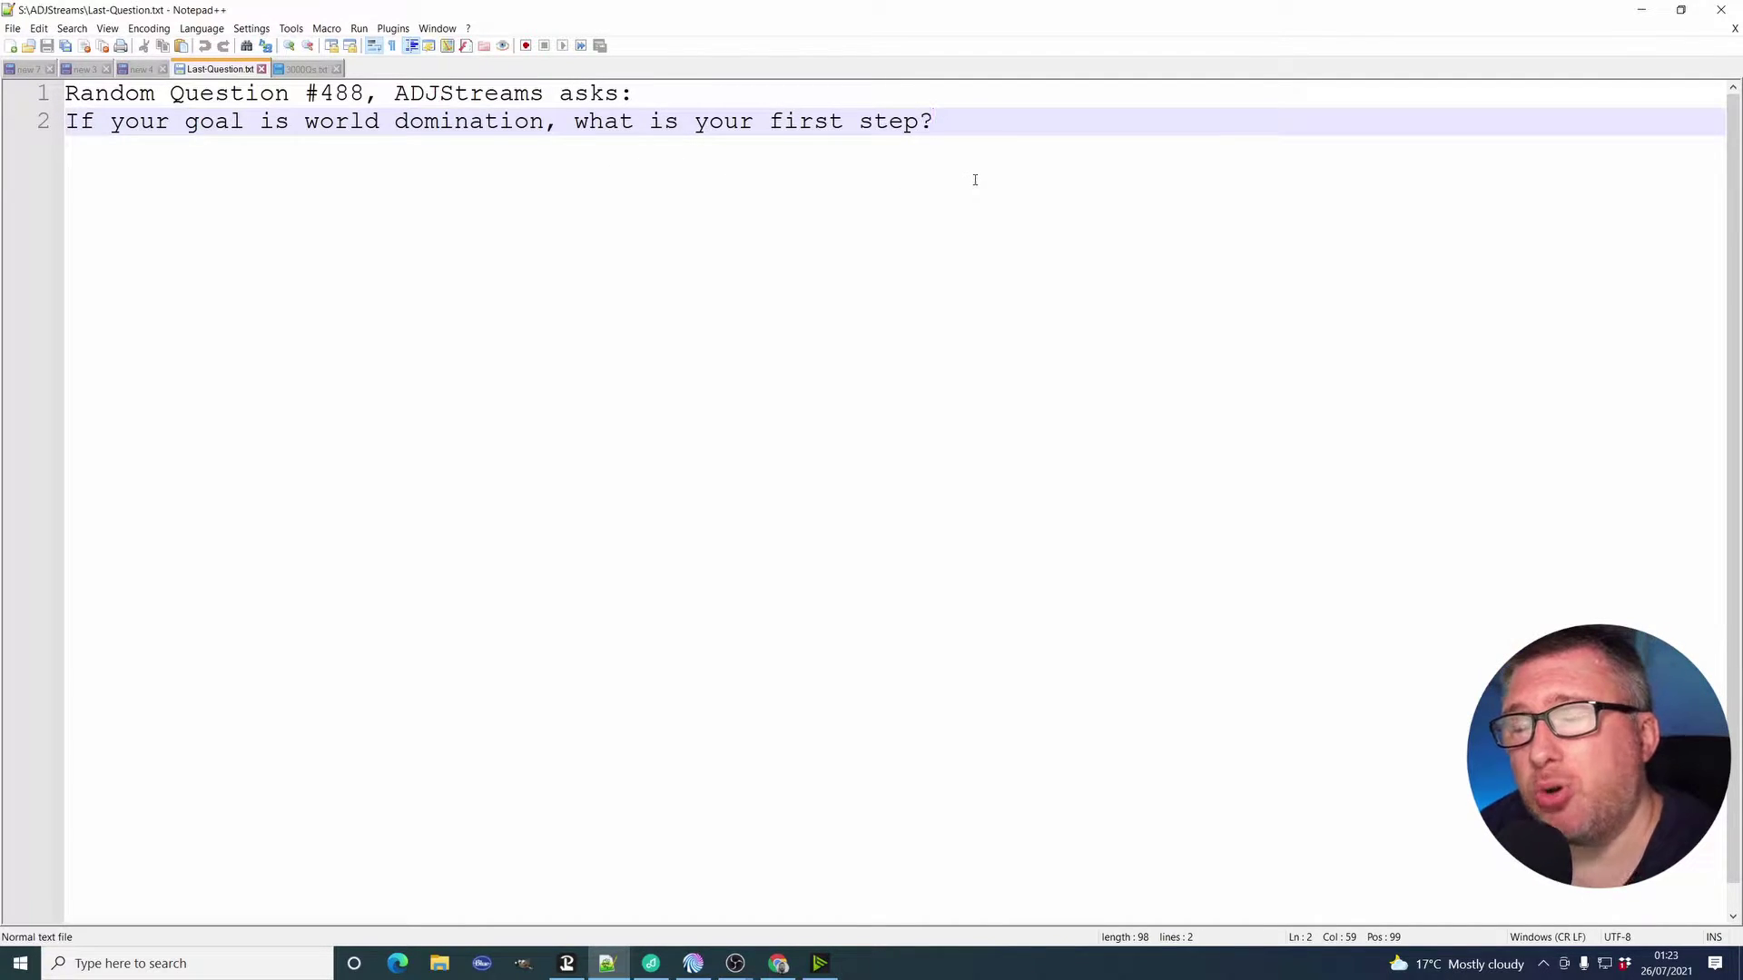
left_click_drag(983, 143, 28, 83)
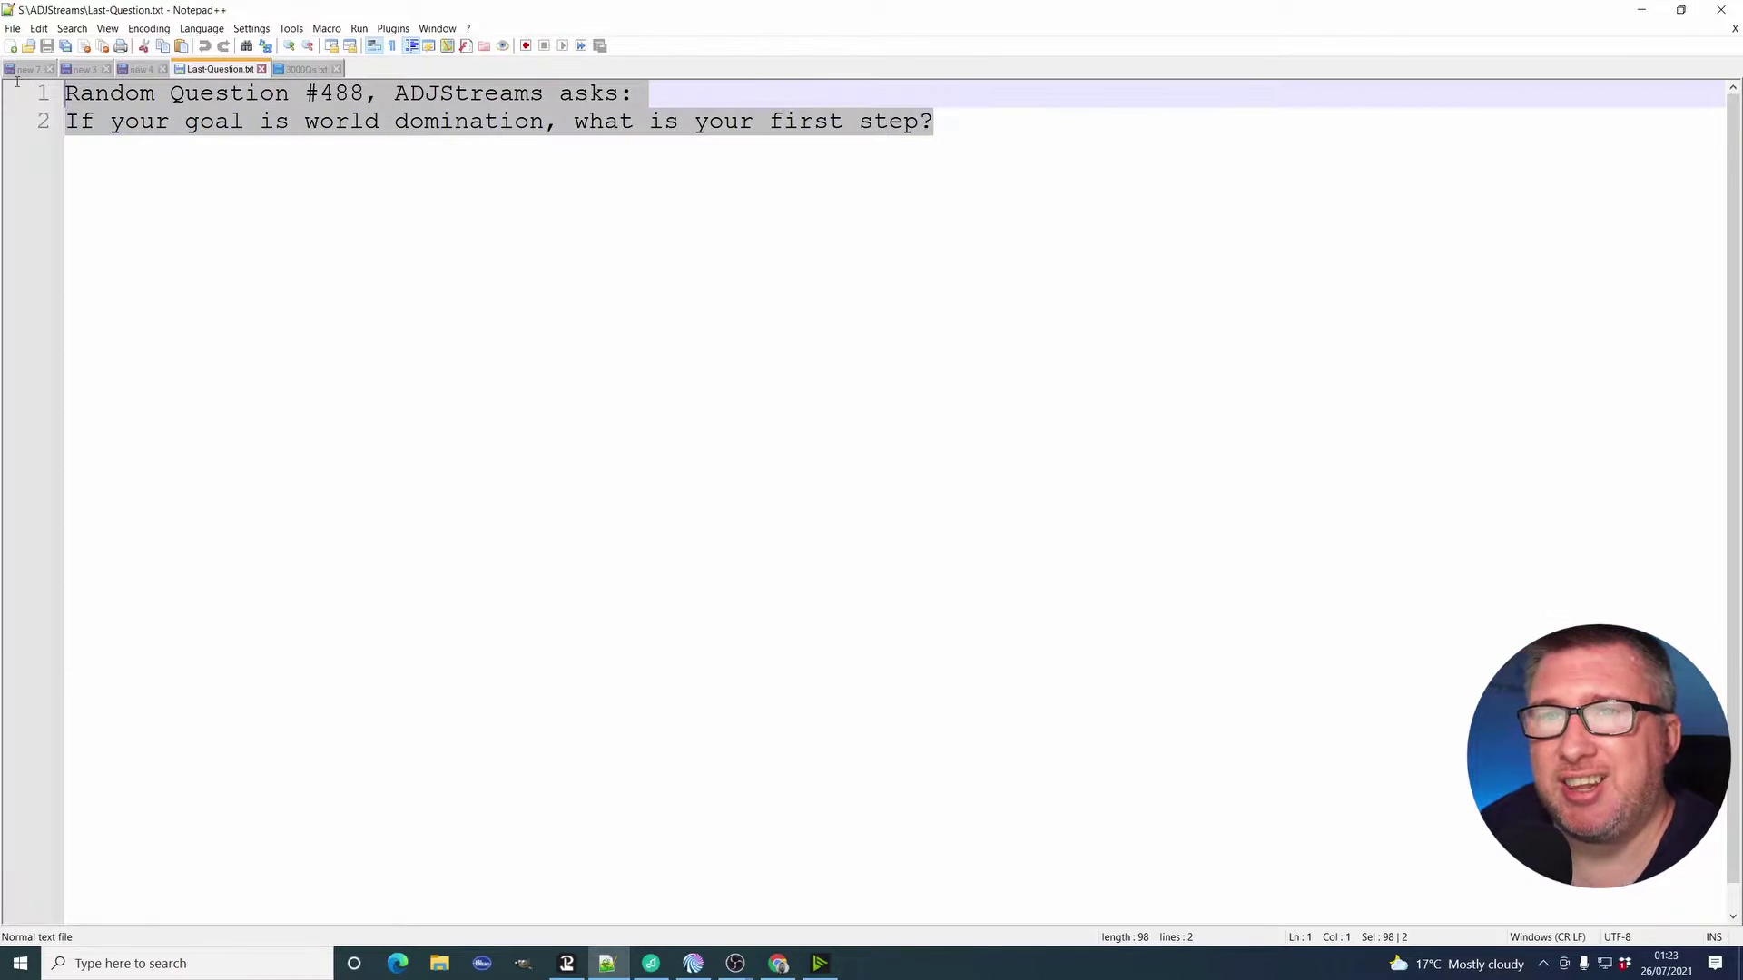
key("ctrl+End")
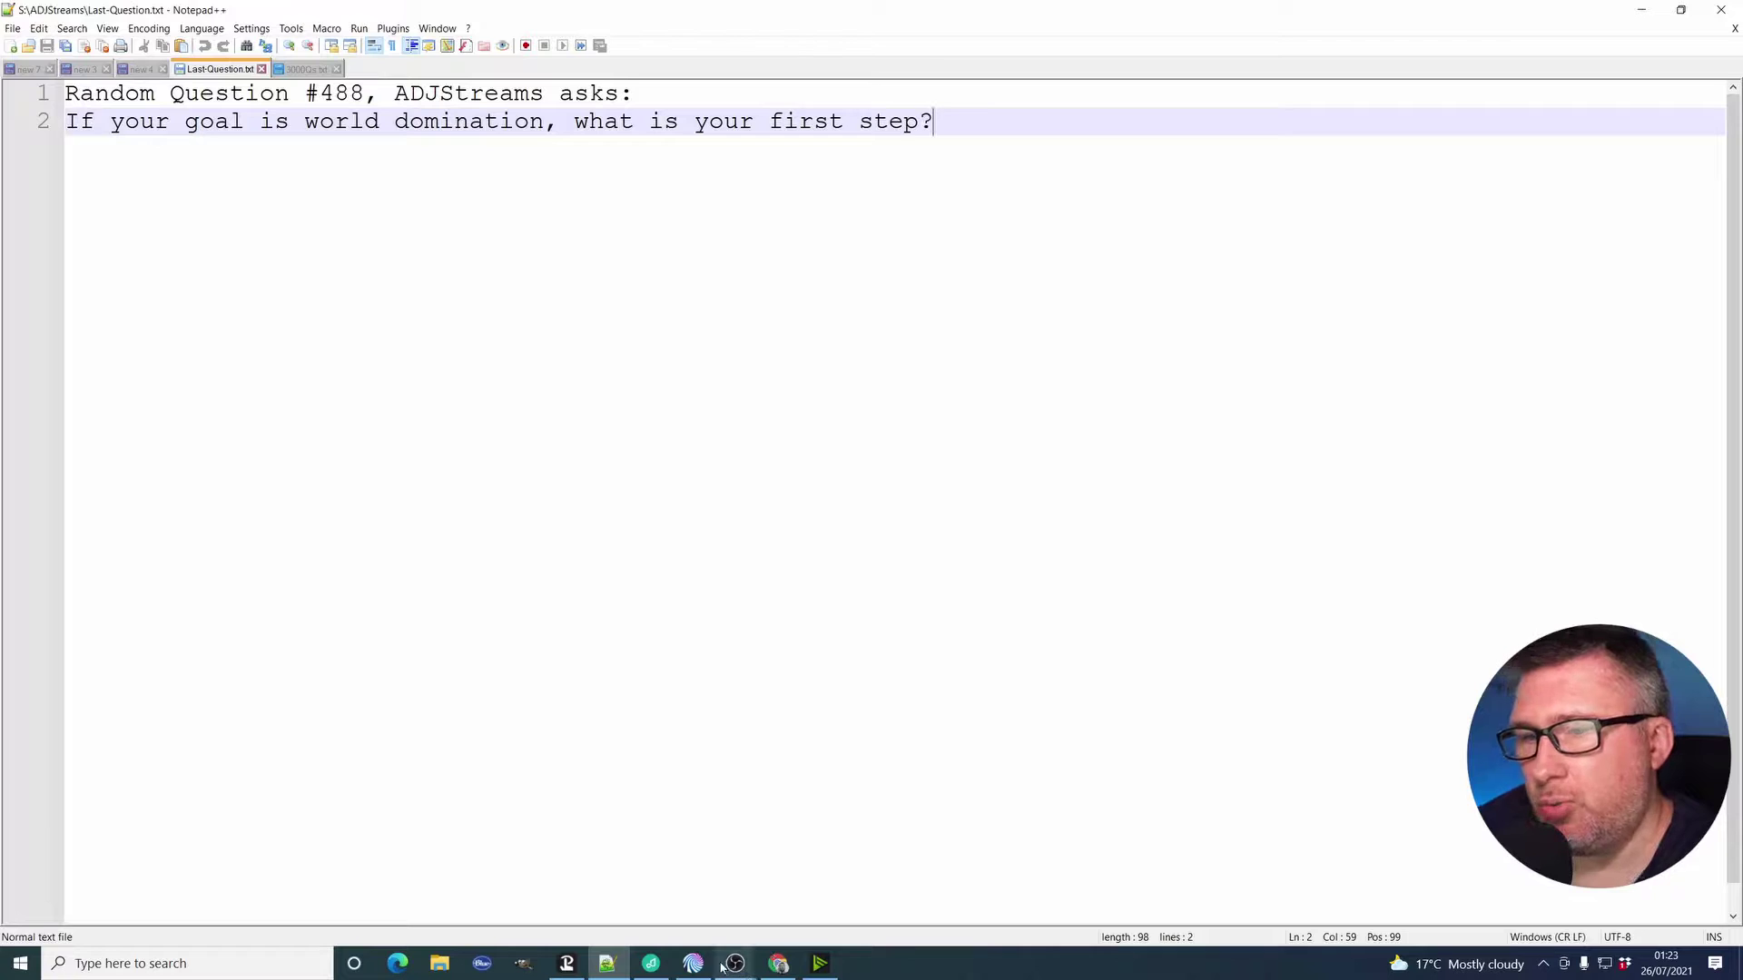
Switch to the OBS window with the Streaming profile and select the "Scene - Reactions" scene.
mouse_move(736, 963)
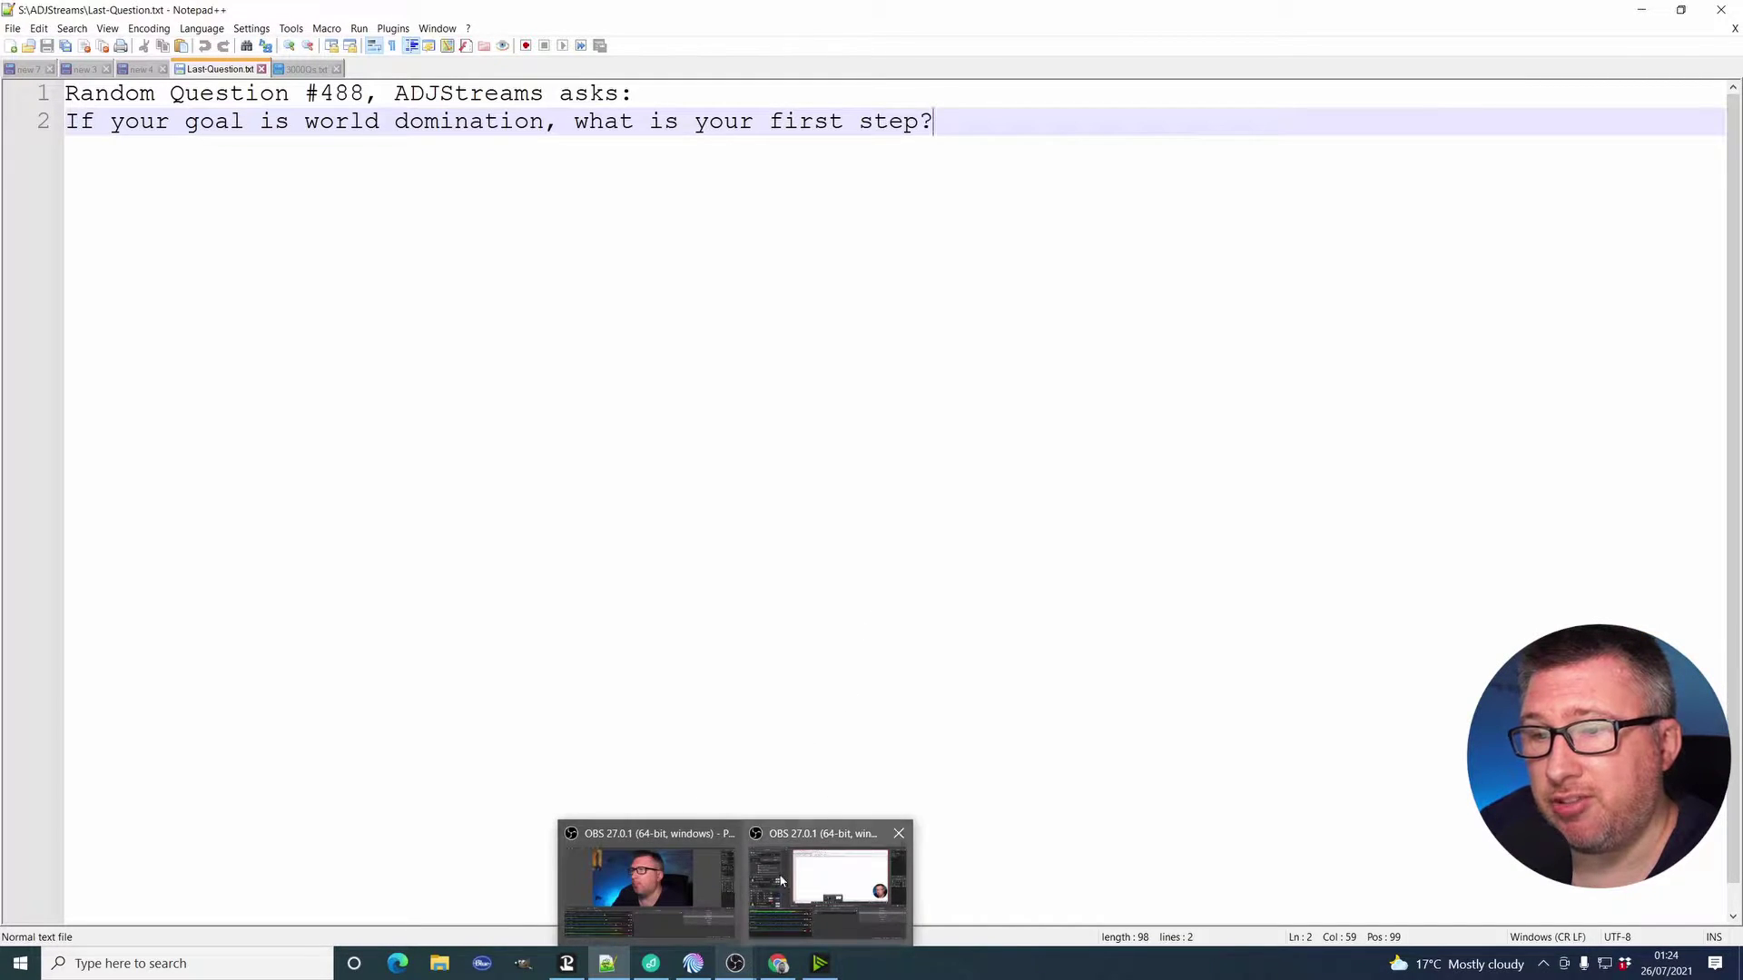
left_click(736, 963)
mouse_move(735, 962)
left_click(646, 871)
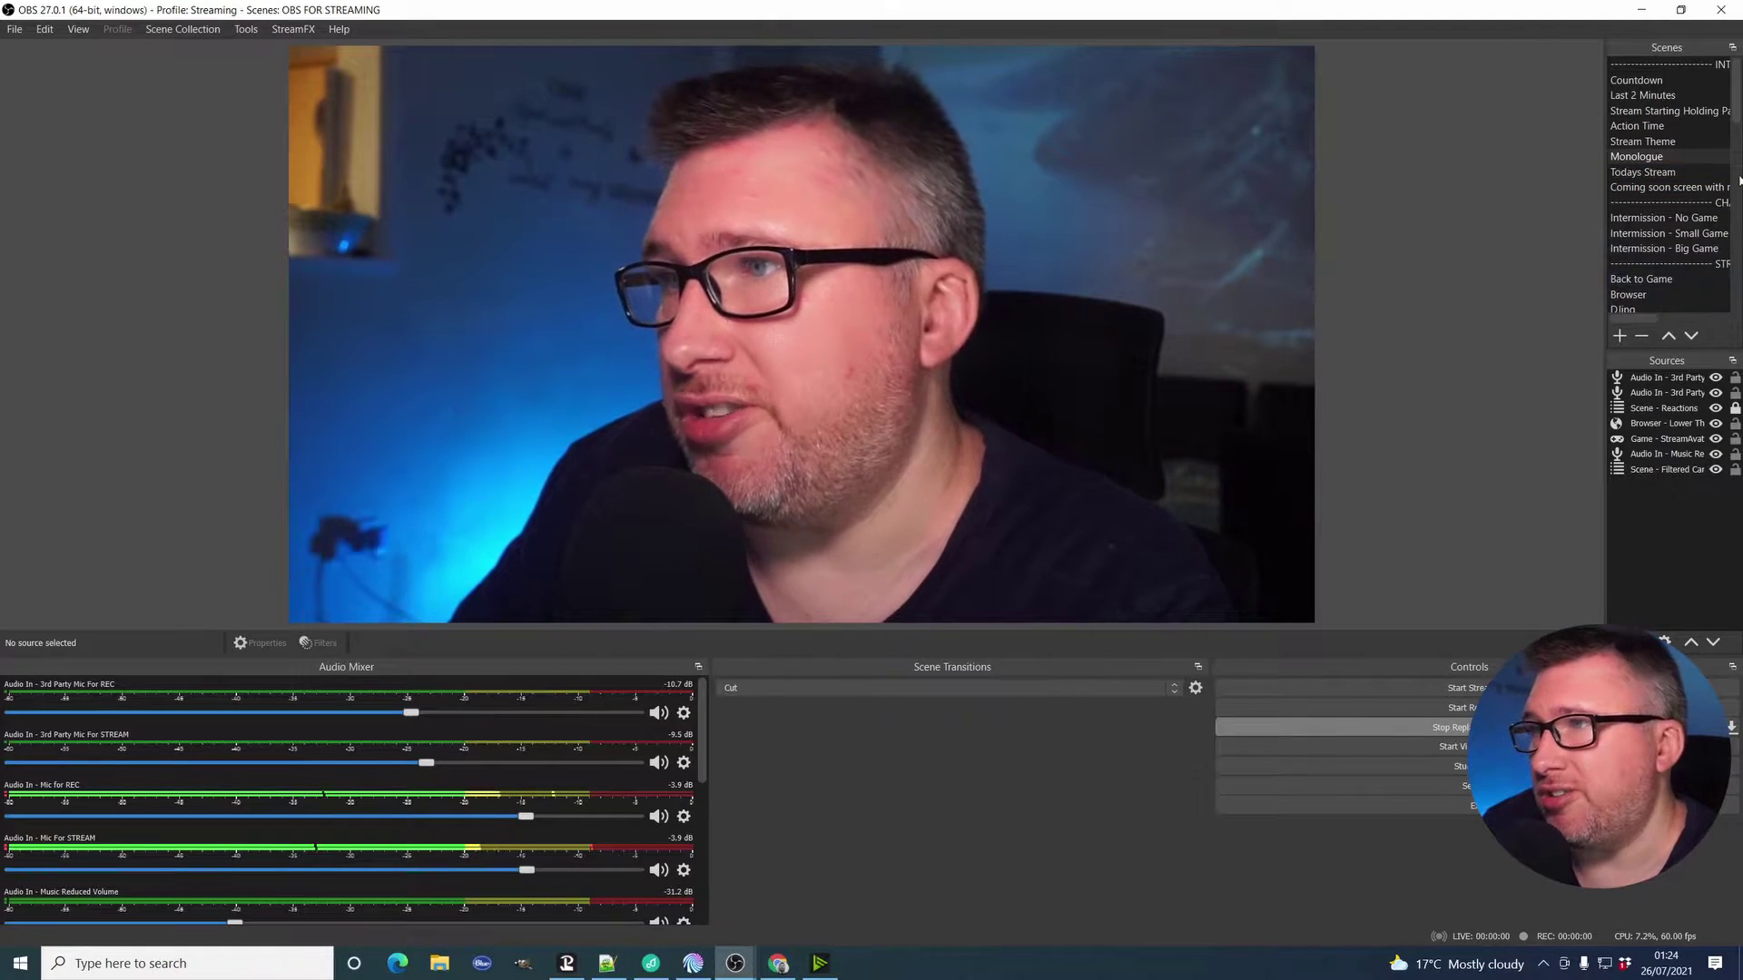
scroll(1737, 107, "down", 10)
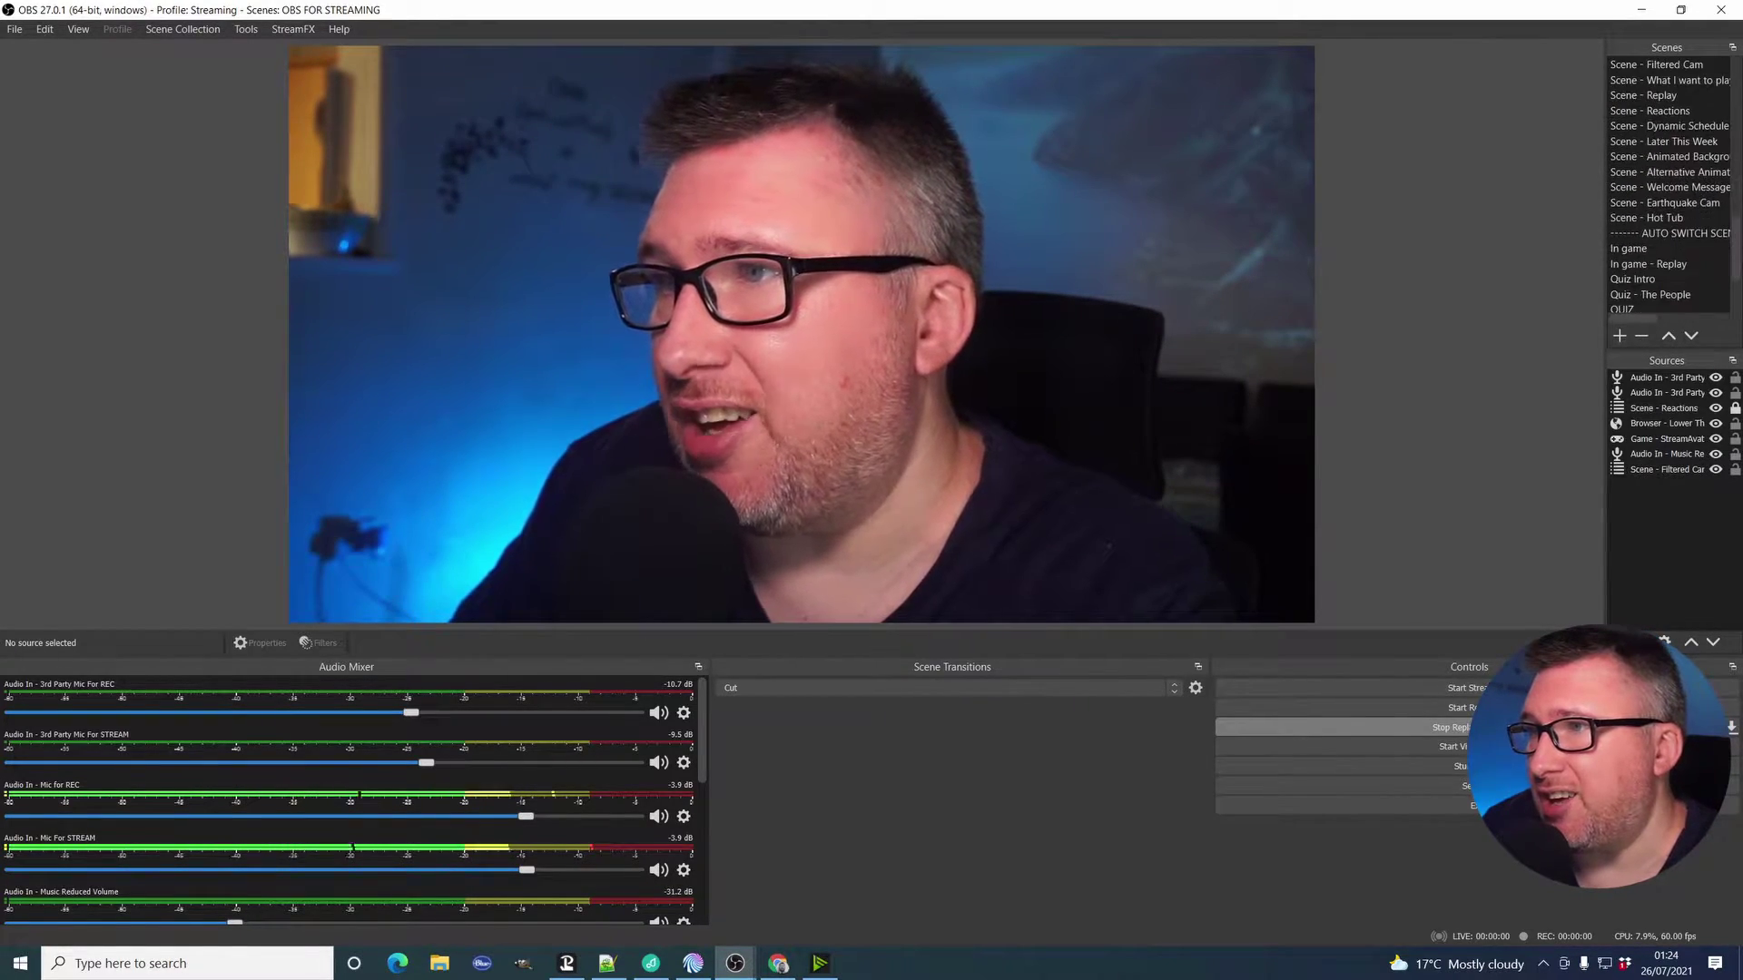
left_click(1667, 111)
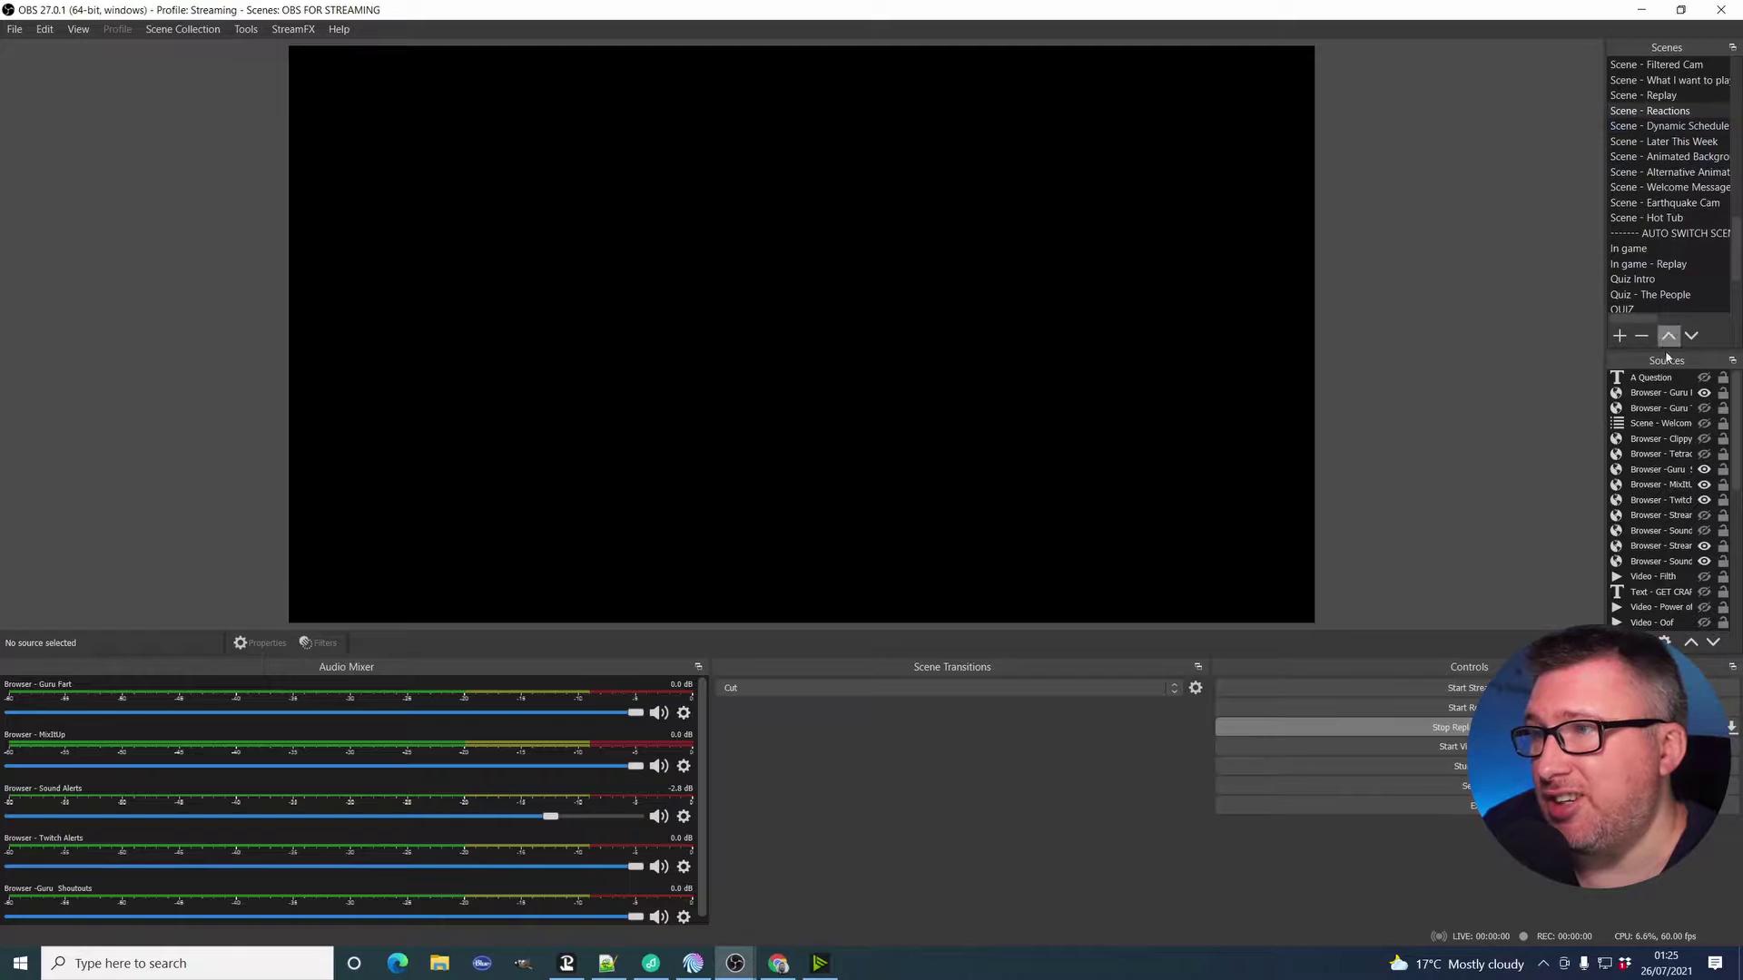
Switch to the "Intermission - No Game" scene to see how it nests the Reactions scene among its sources.
scroll(1672, 132, "up", 3)
scroll(1664, 130, "up", 8)
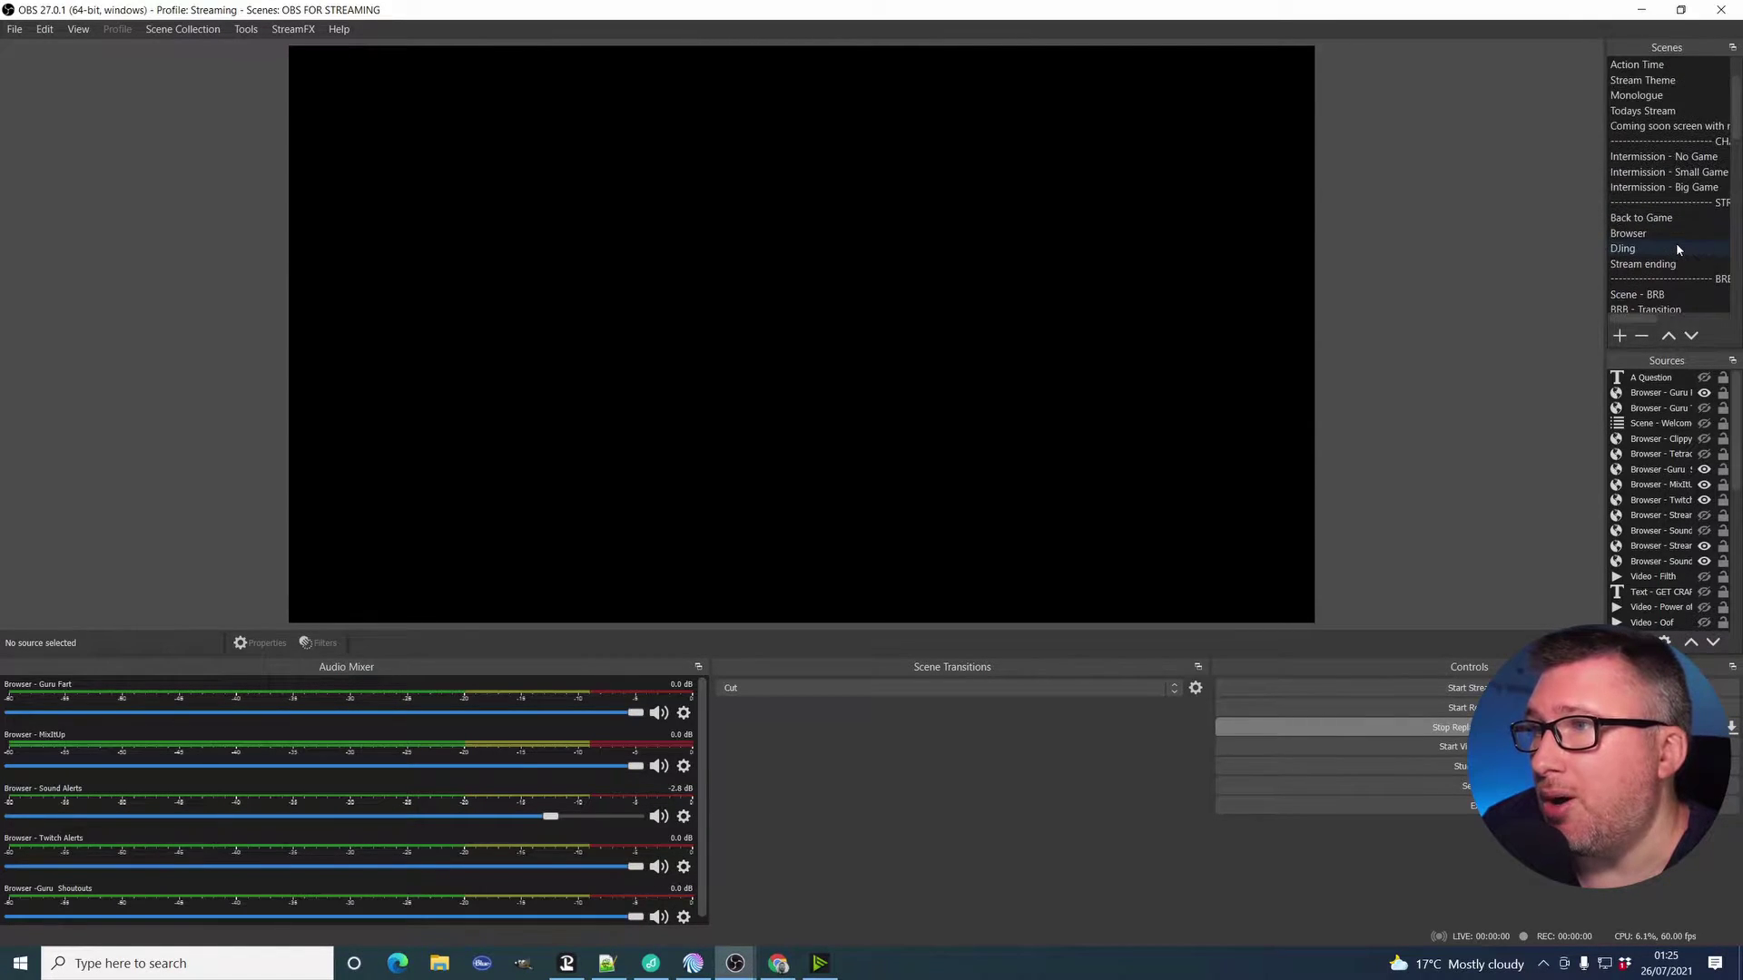
scroll(1663, 208, "up", 1)
left_click(1663, 173)
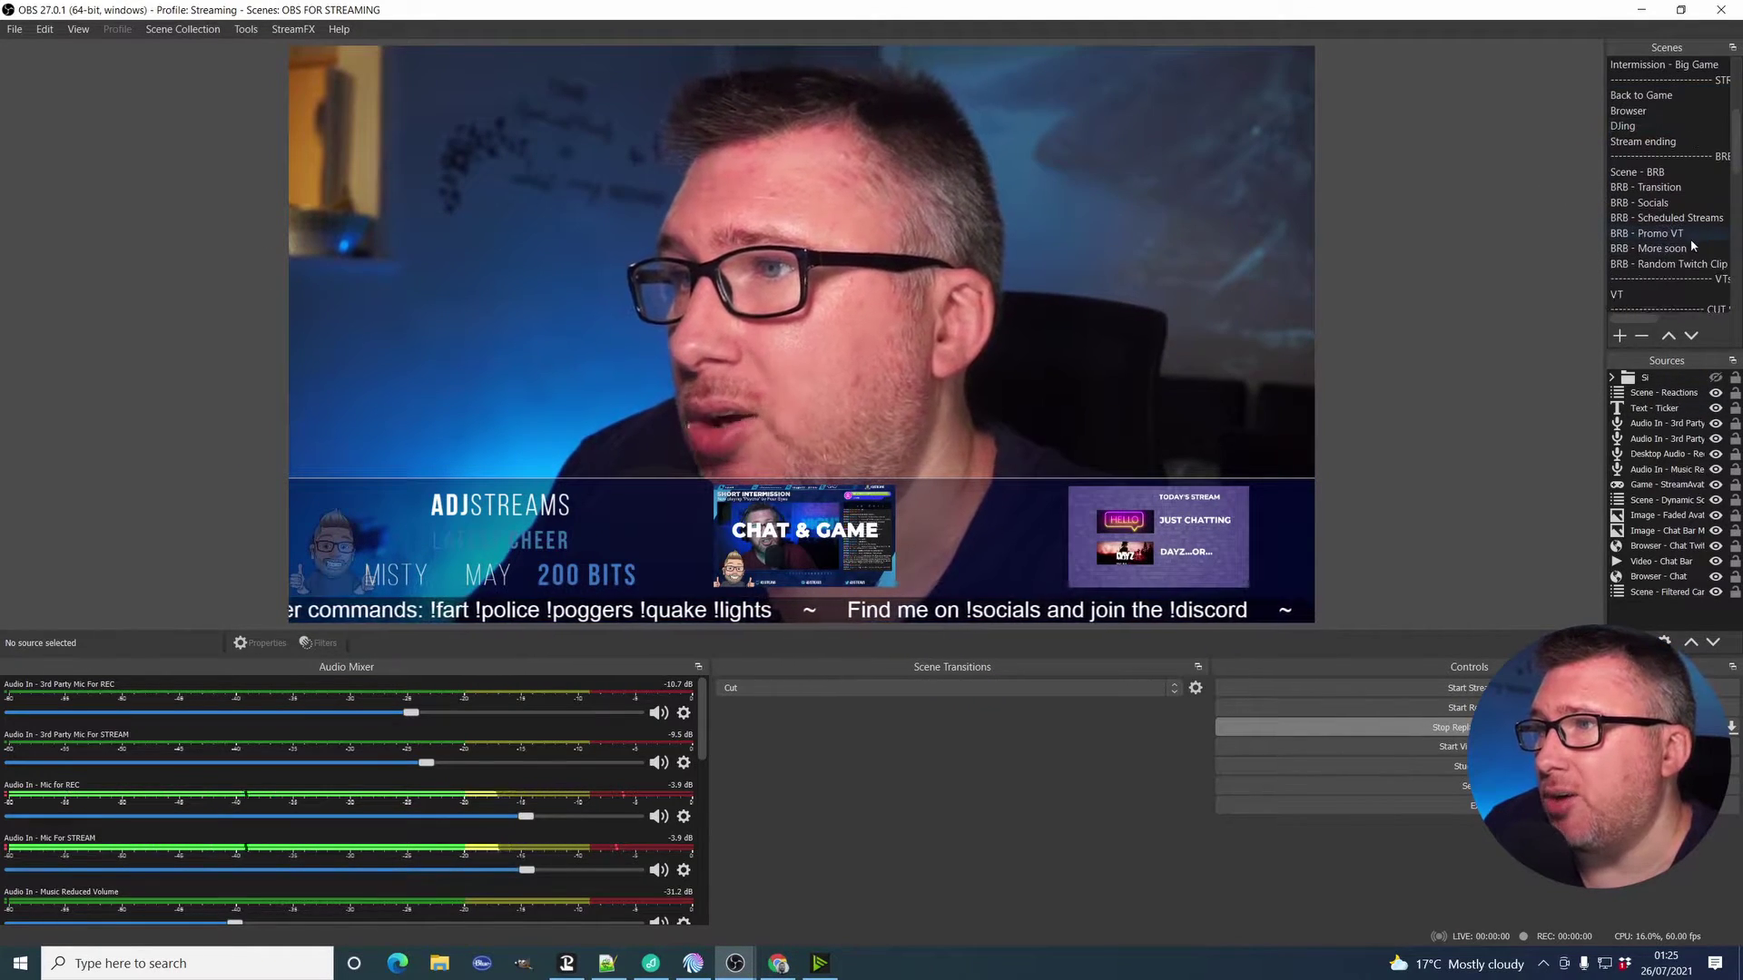
Return to "Scene - Reactions" and open the properties of its "A Question" text source.
scroll(1686, 200, "down", 3)
scroll(1680, 173, "down", 5)
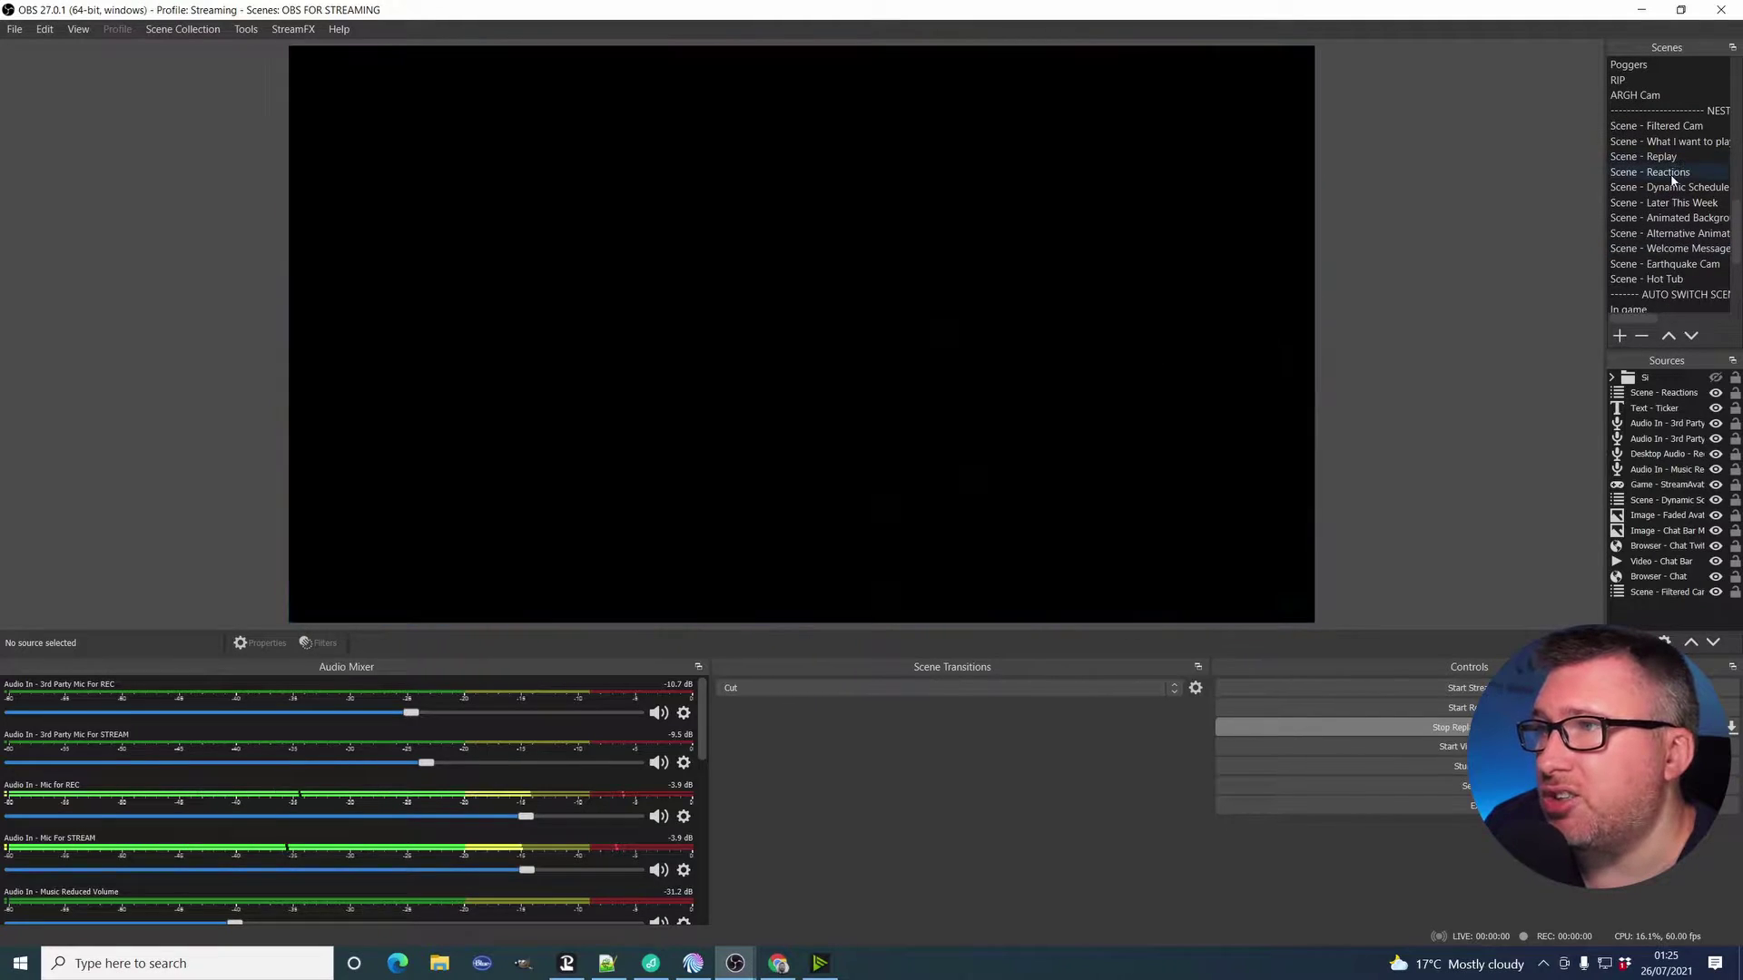
left_click(1670, 173)
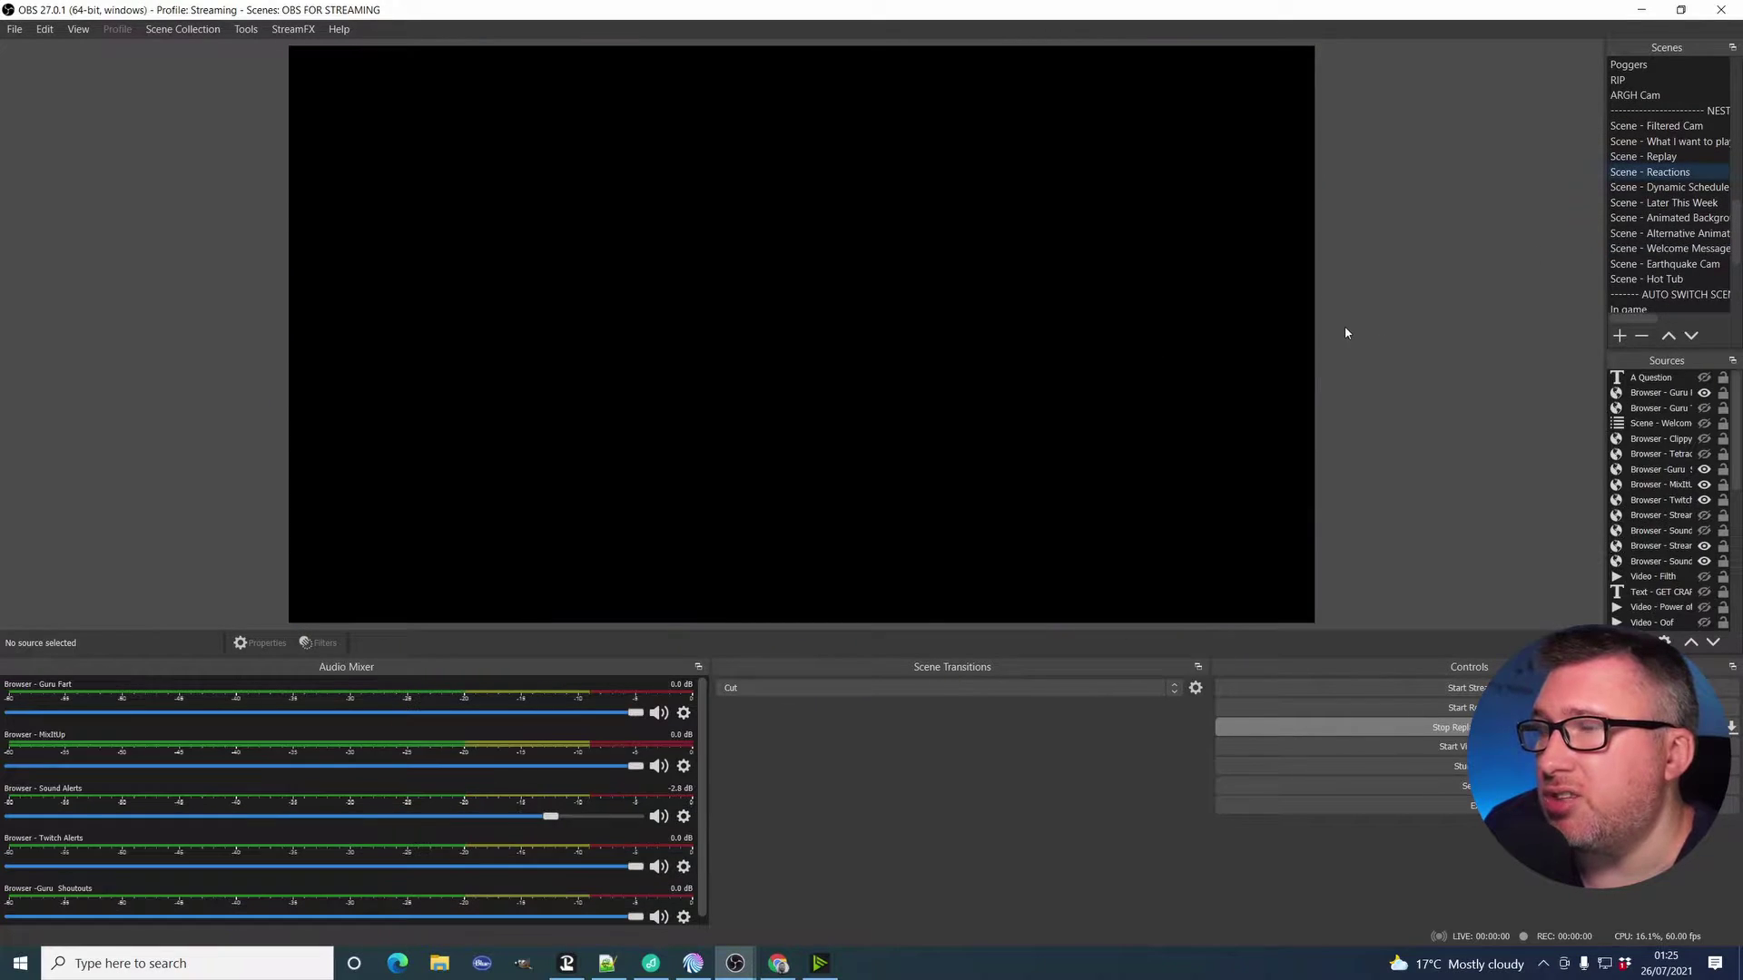
left_click(1658, 381)
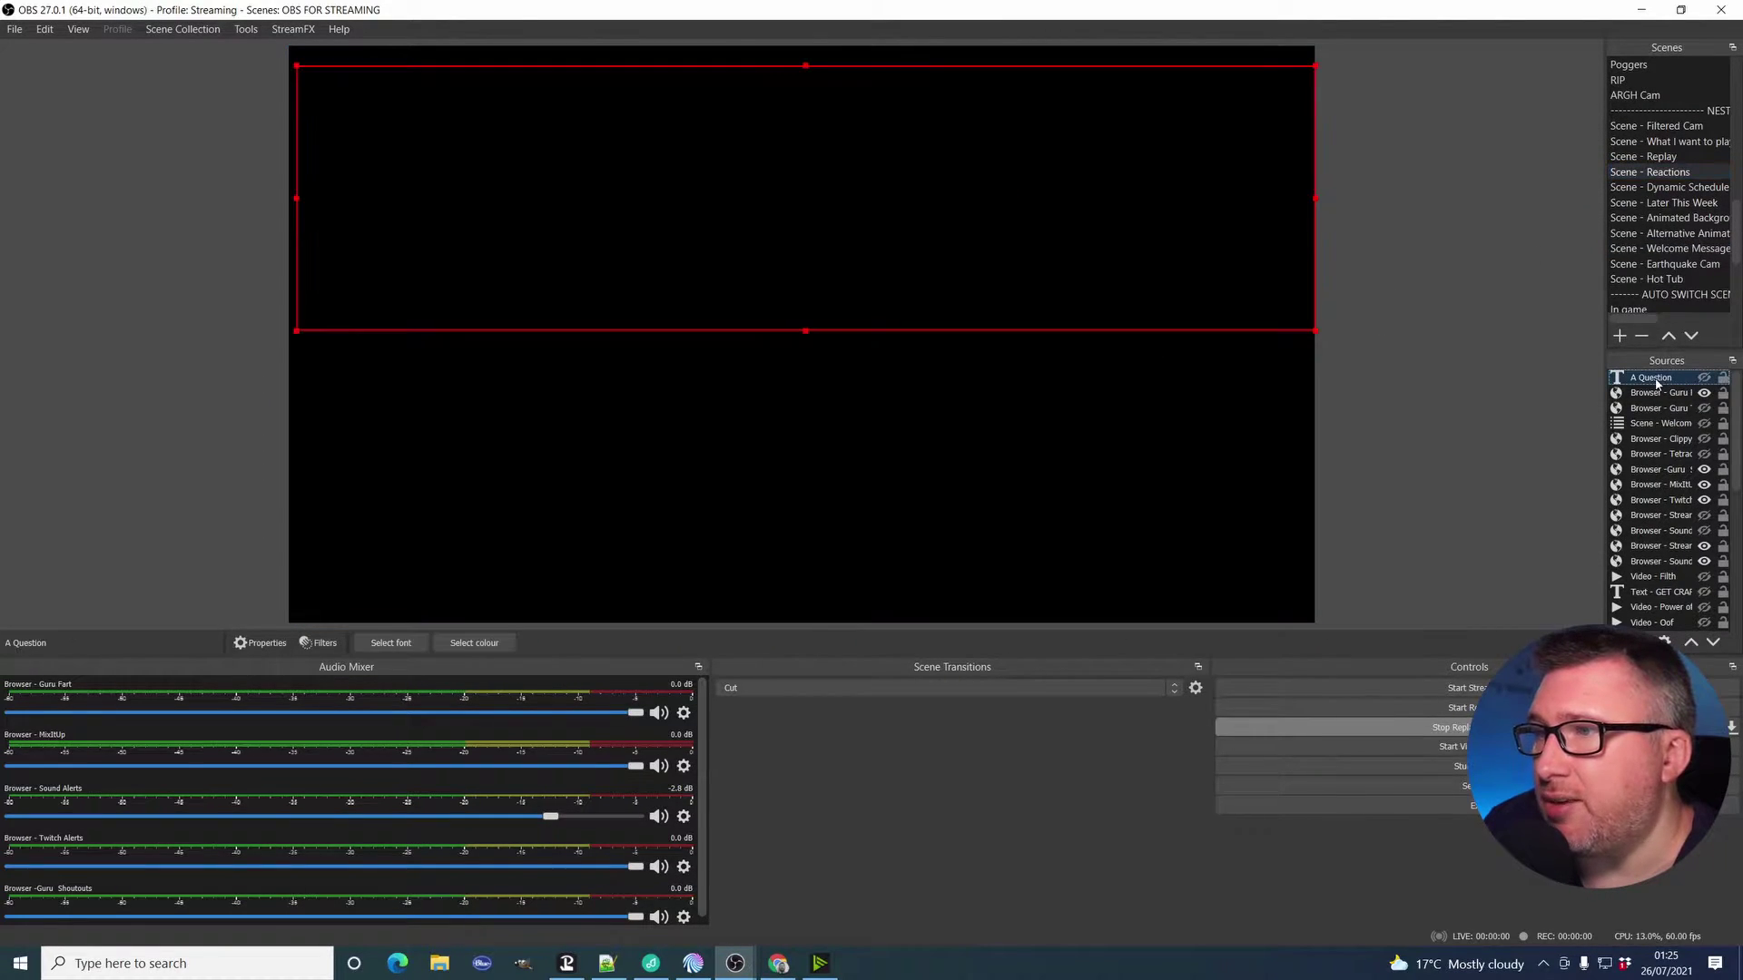
right_click(1658, 381)
left_click(1589, 815)
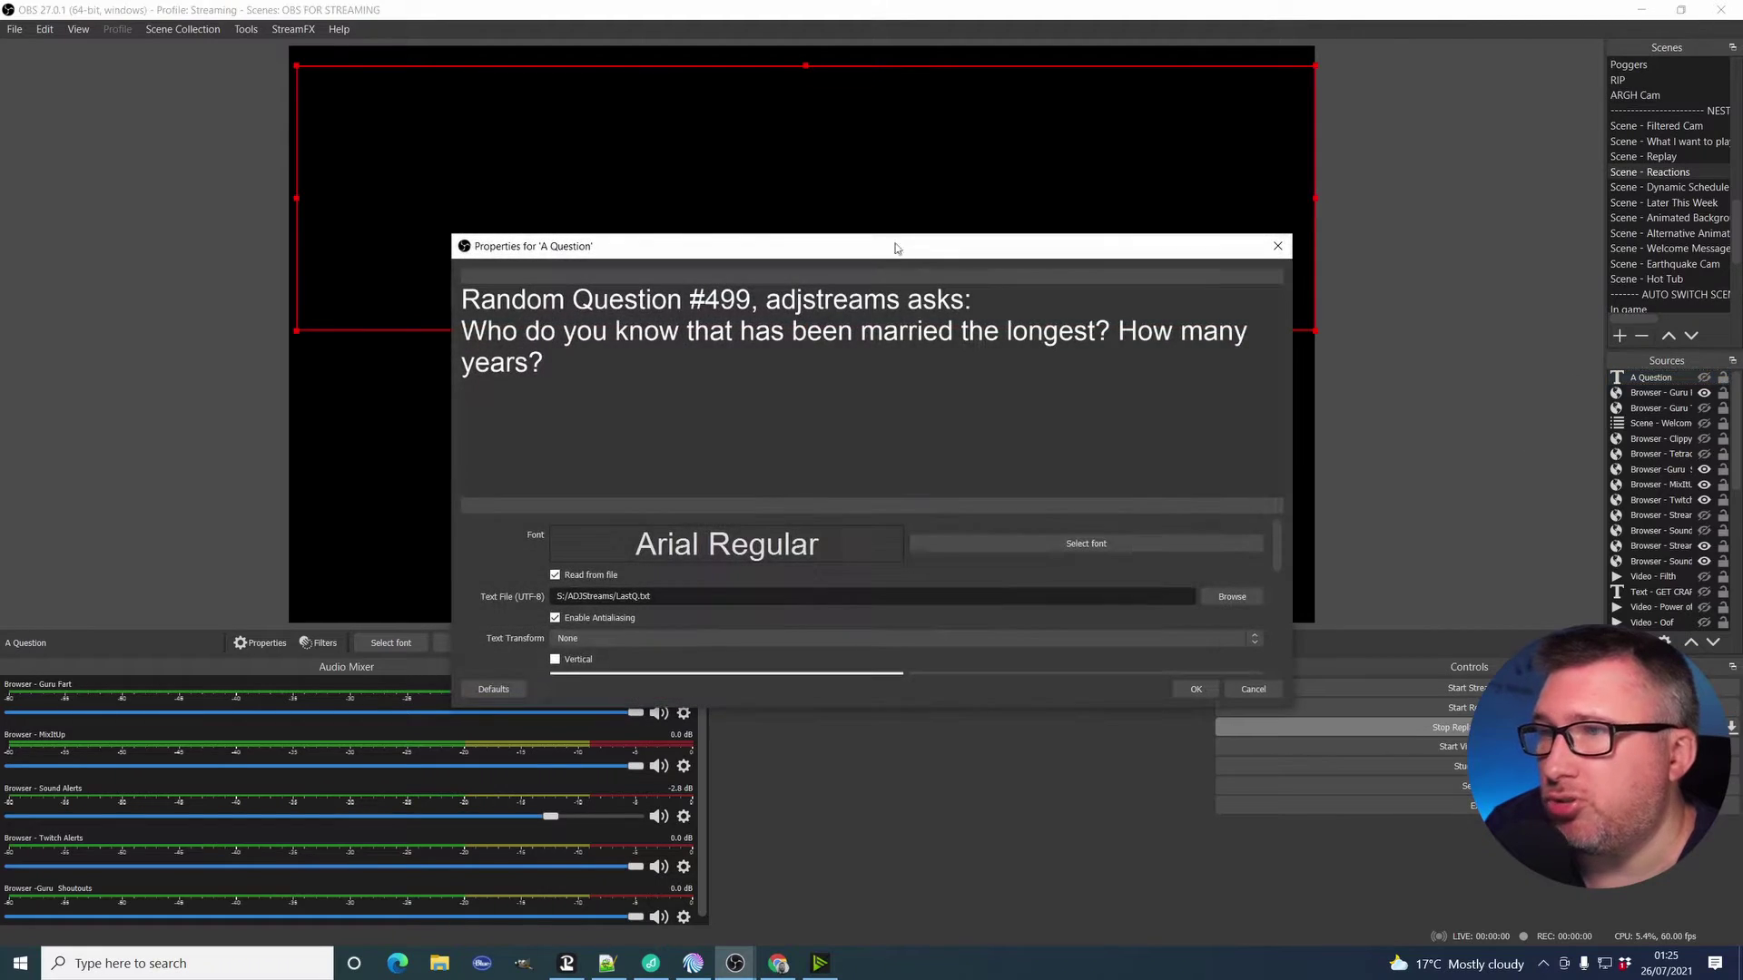
left_click_drag(894, 248, 879, 127)
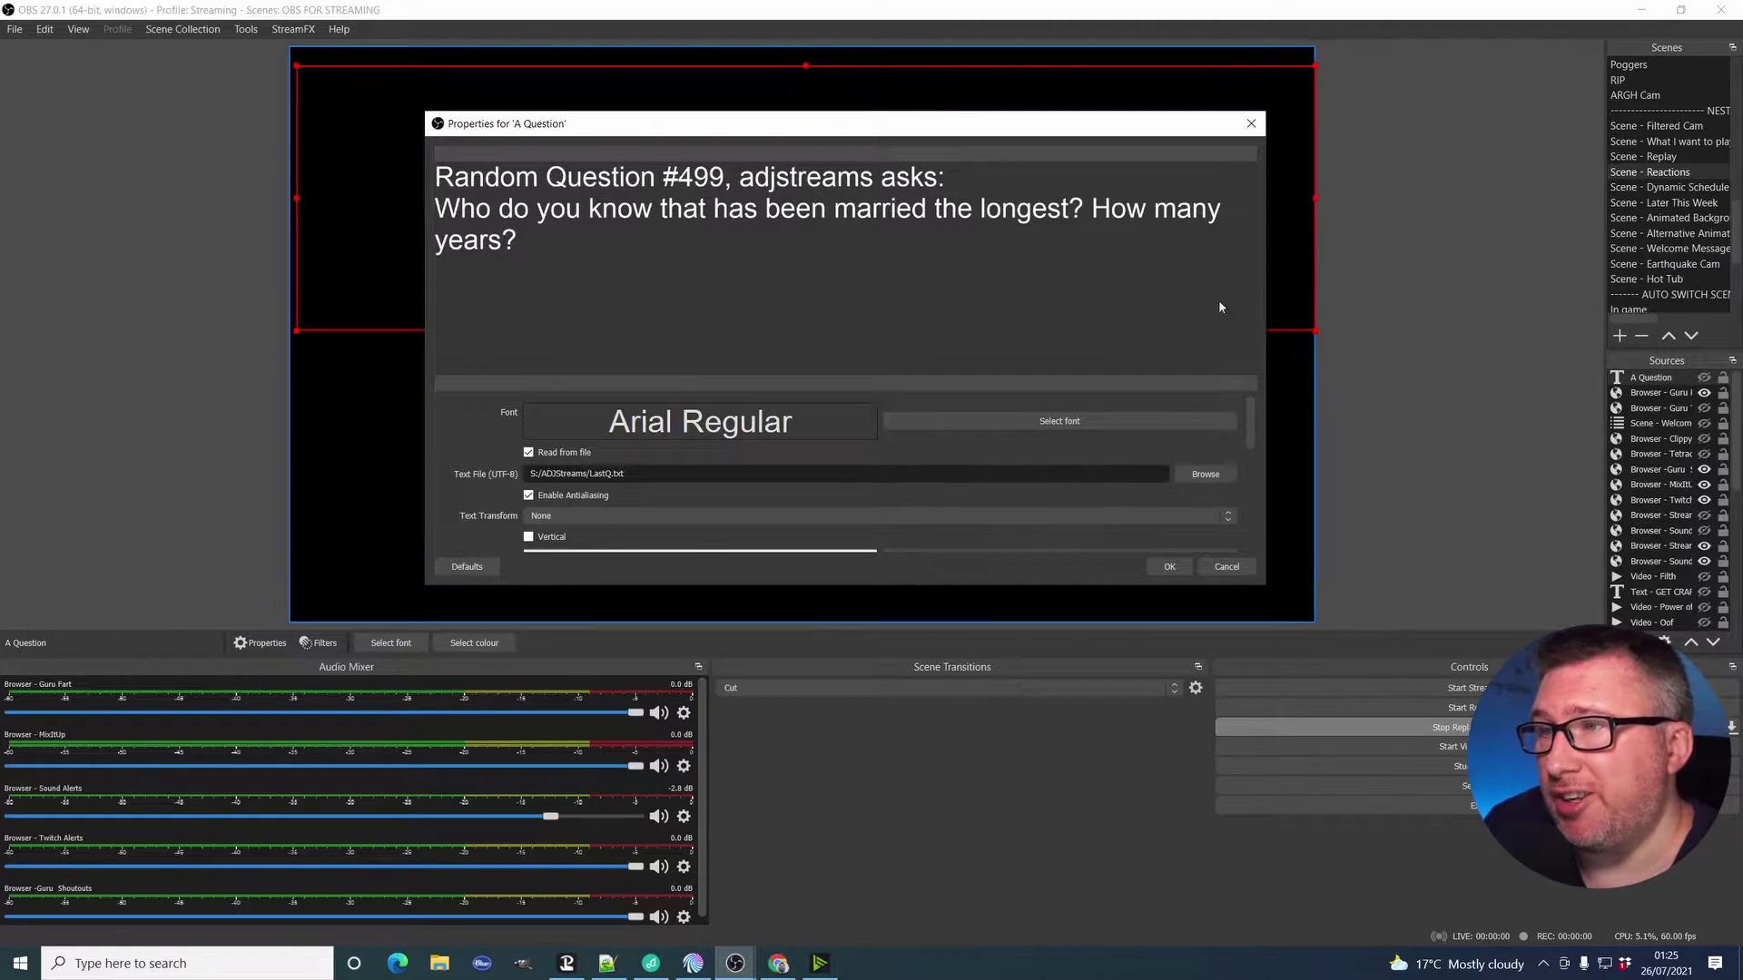
left_click_drag(946, 131, 988, 122)
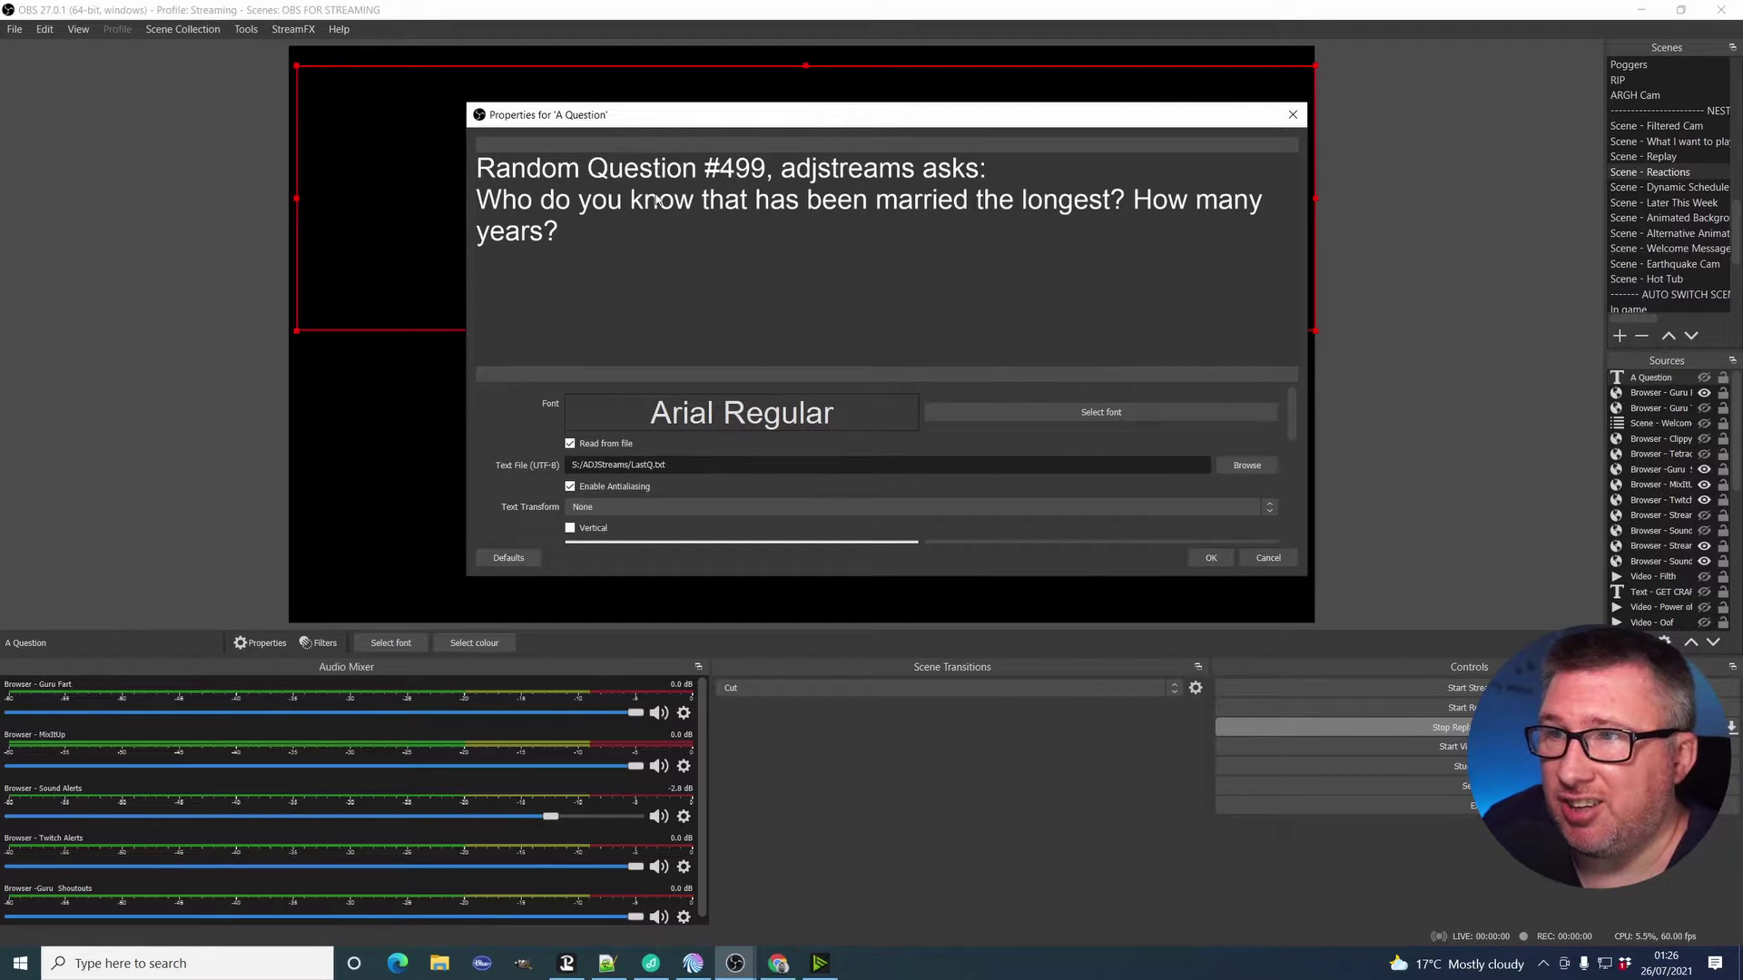
Set the text file that "A Question" reads from to Last-Question.txt in the ADJStreams folder.
scroll(787, 442, "down", 2)
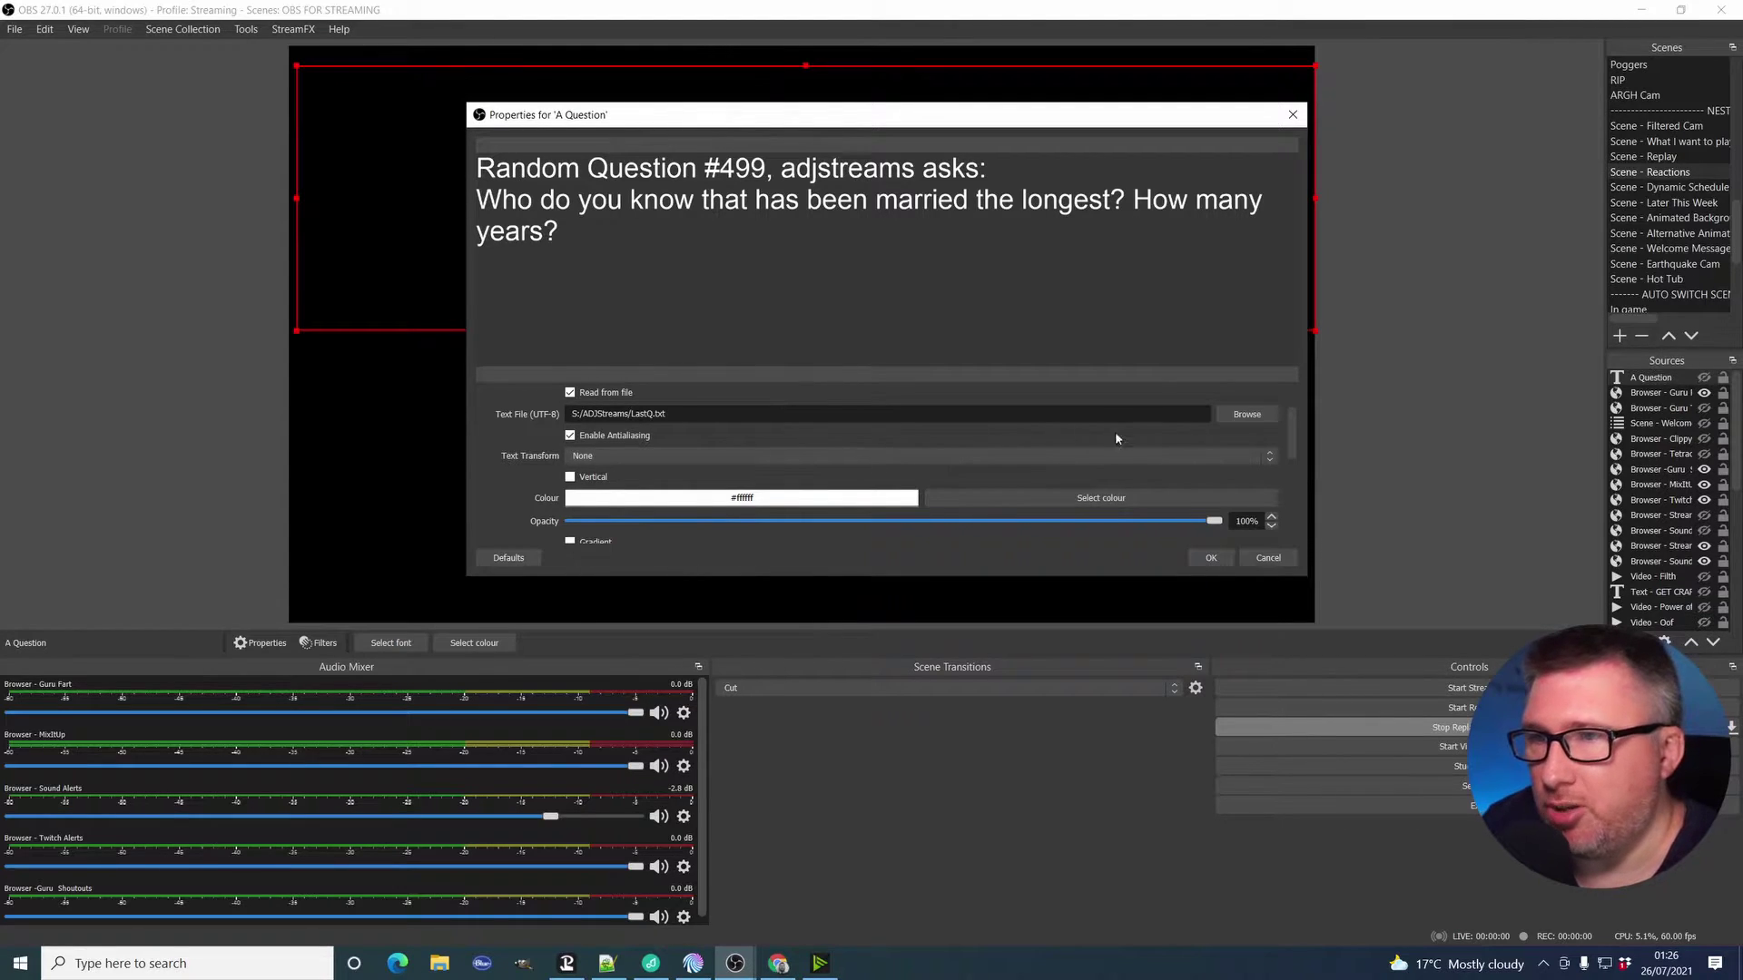
left_click(1267, 415)
scroll(905, 490, "down", 1)
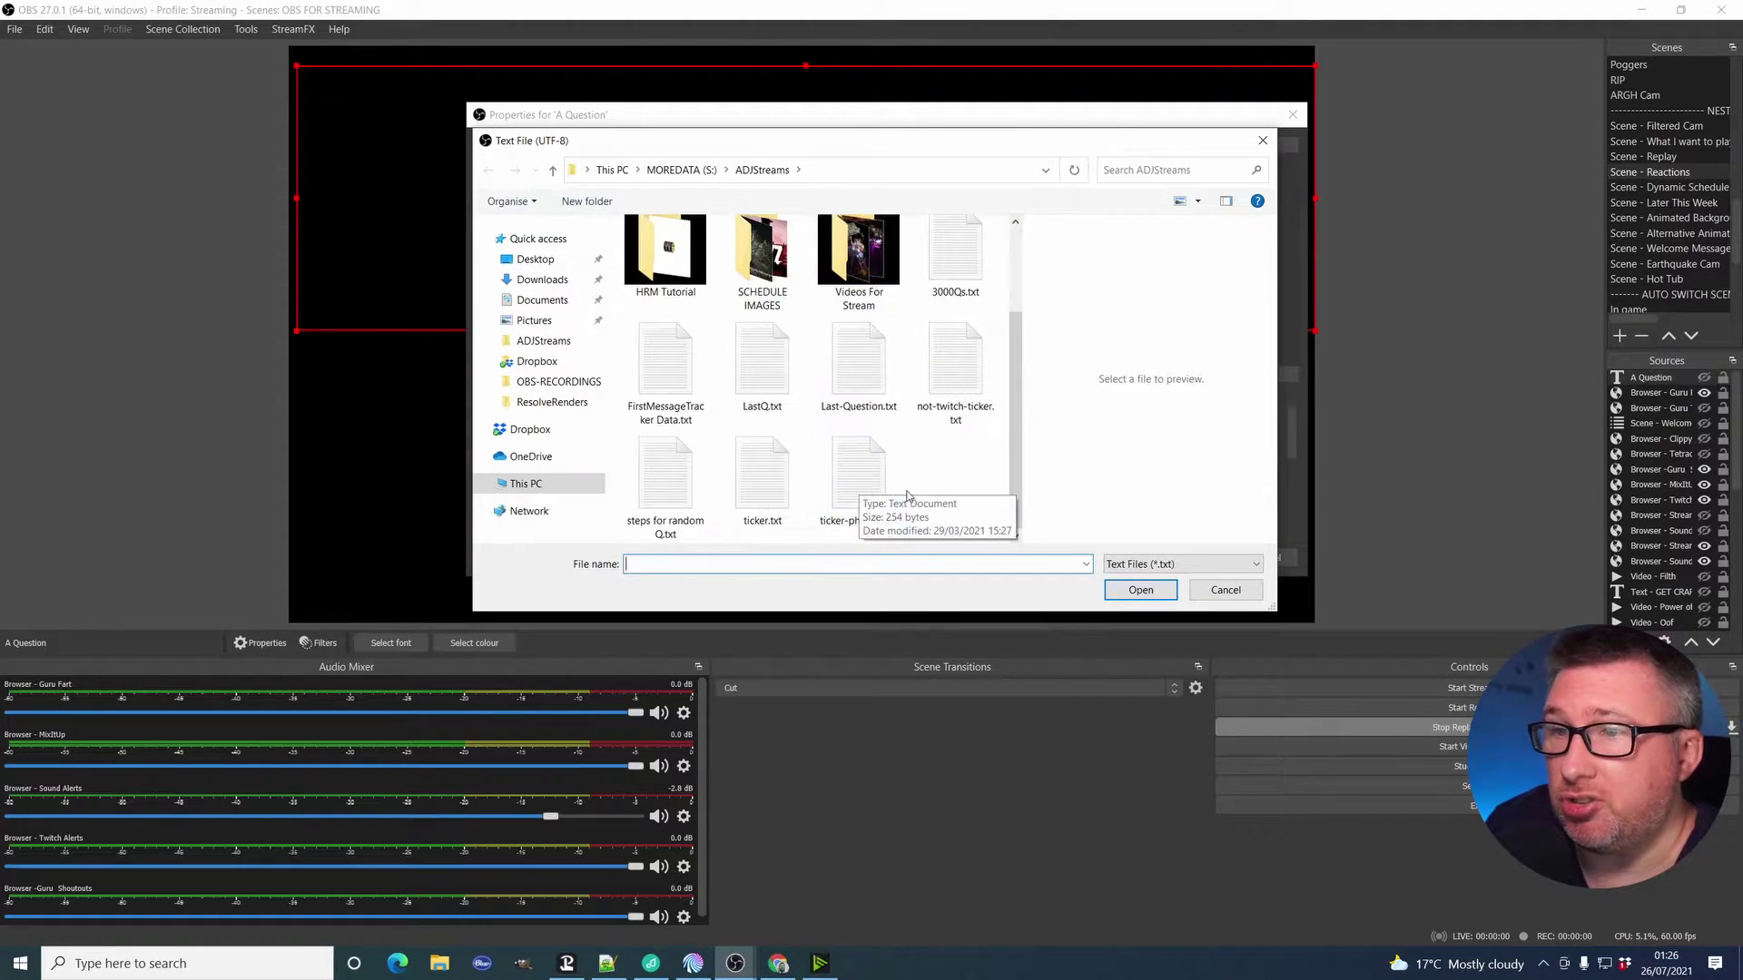
left_click(845, 376)
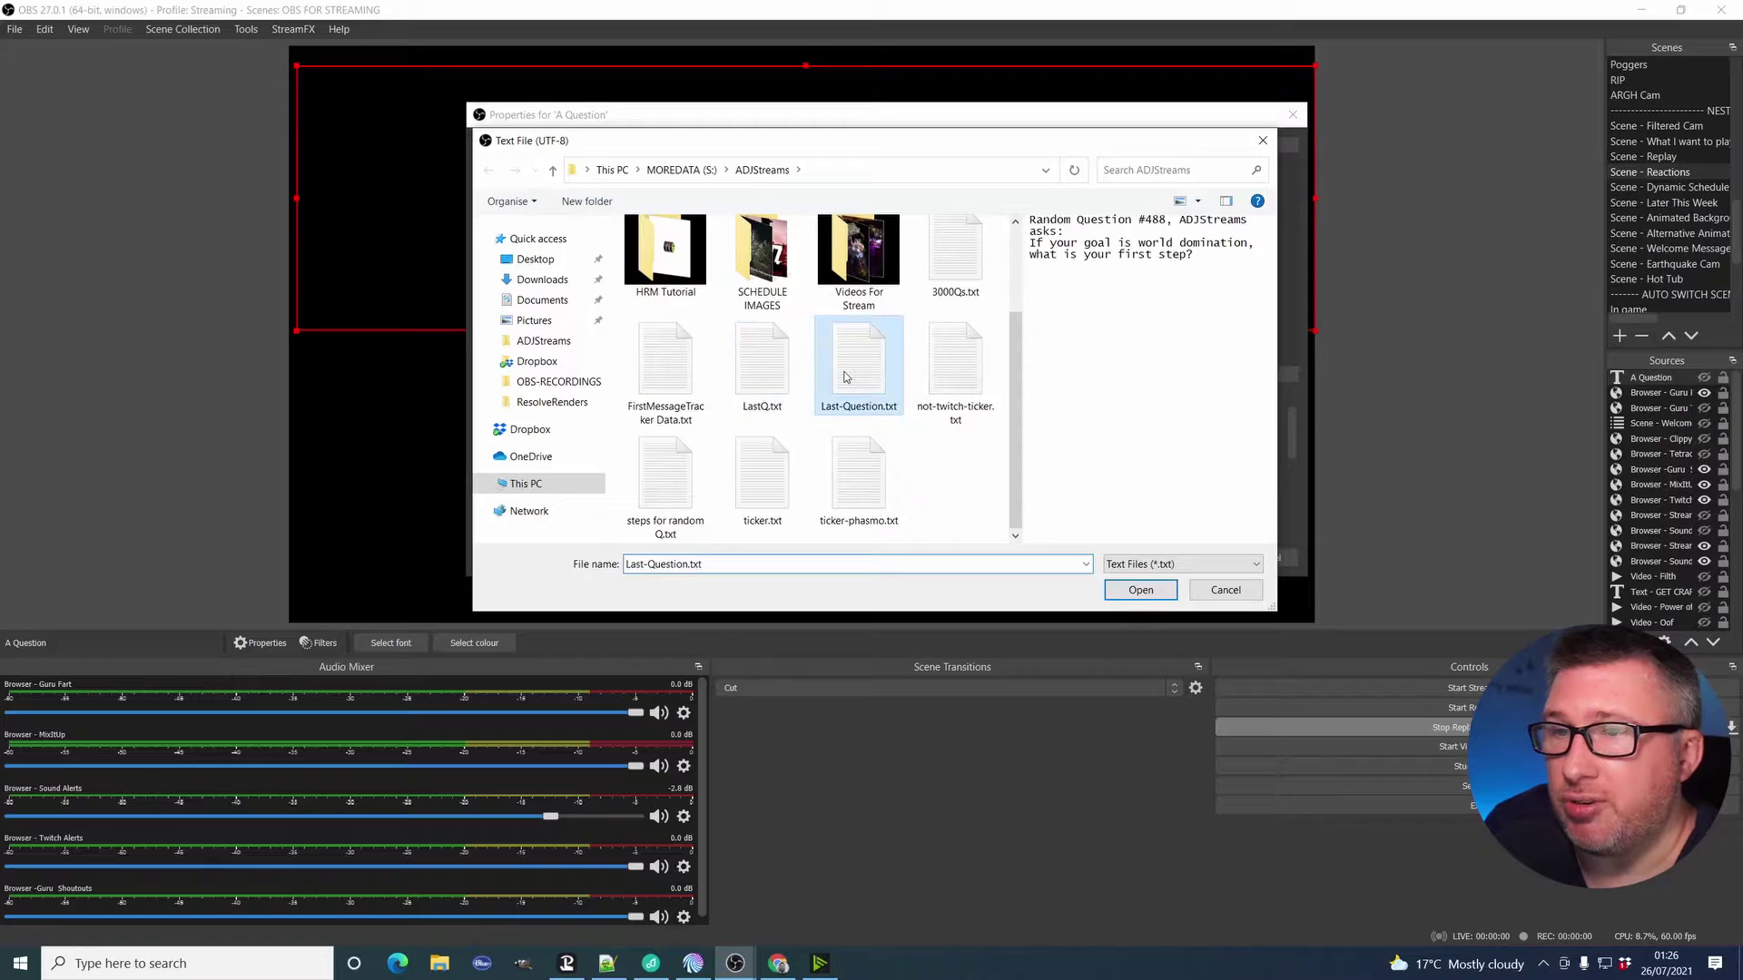
left_click(1110, 591)
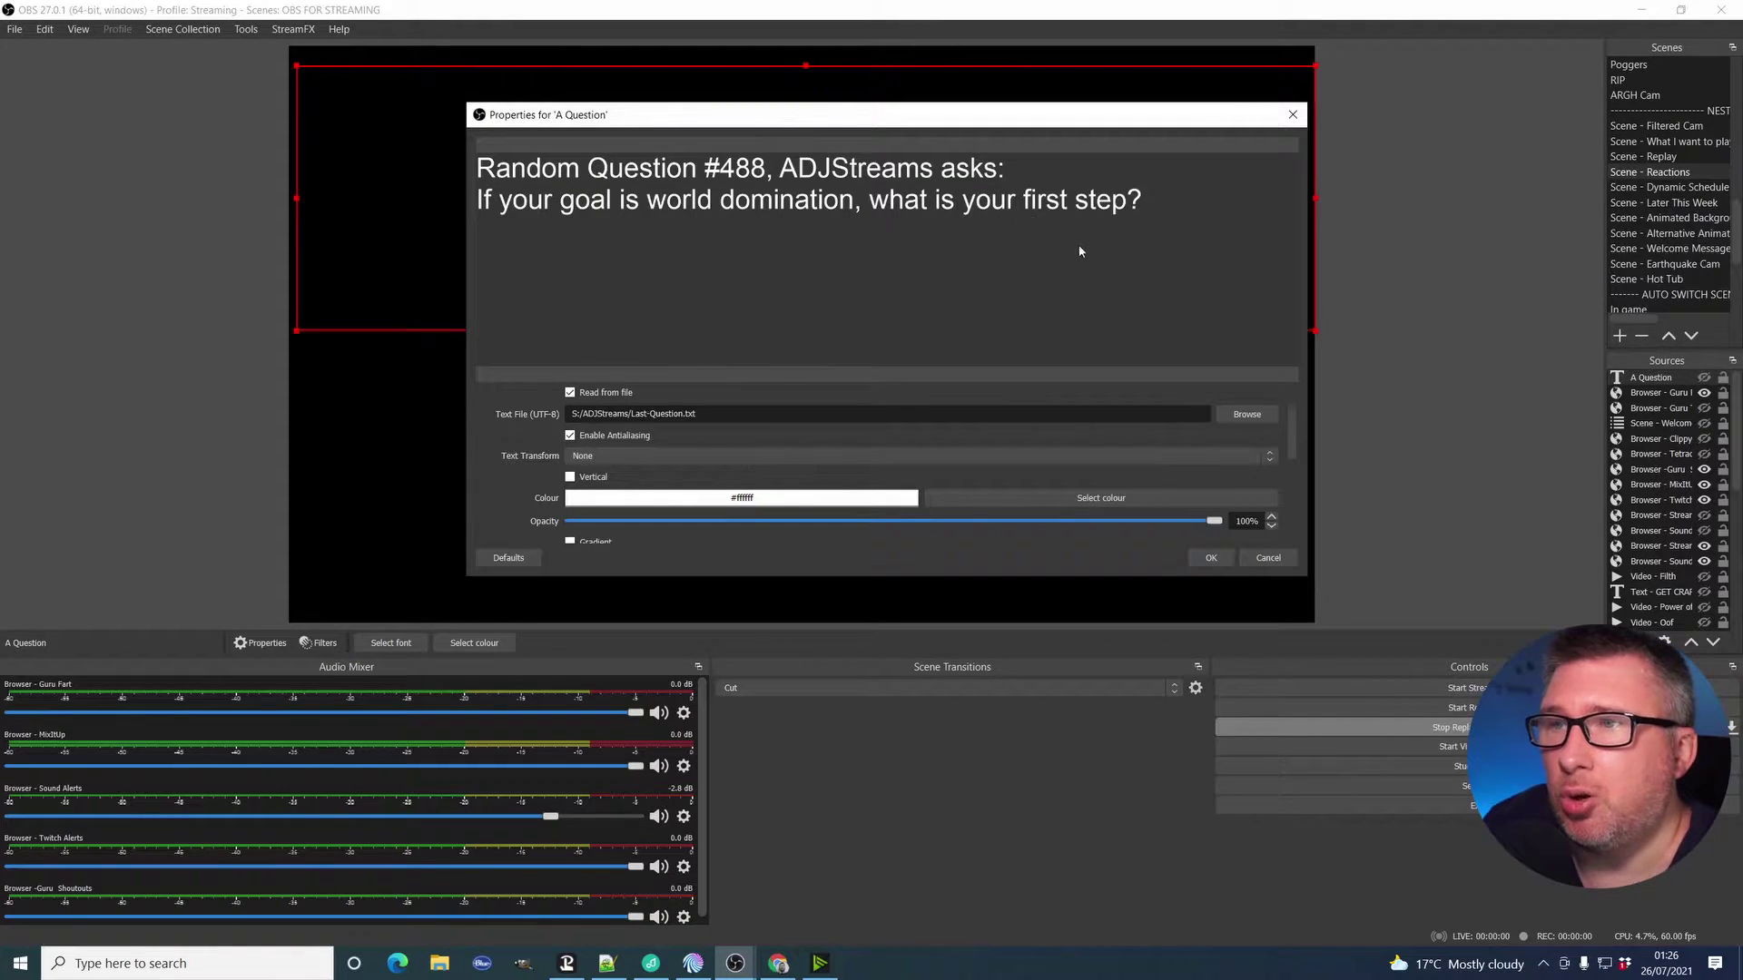
Review the remaining properties of the text source, including colour, background opacity, custom text extents and wrap.
scroll(1191, 481, "down", 1)
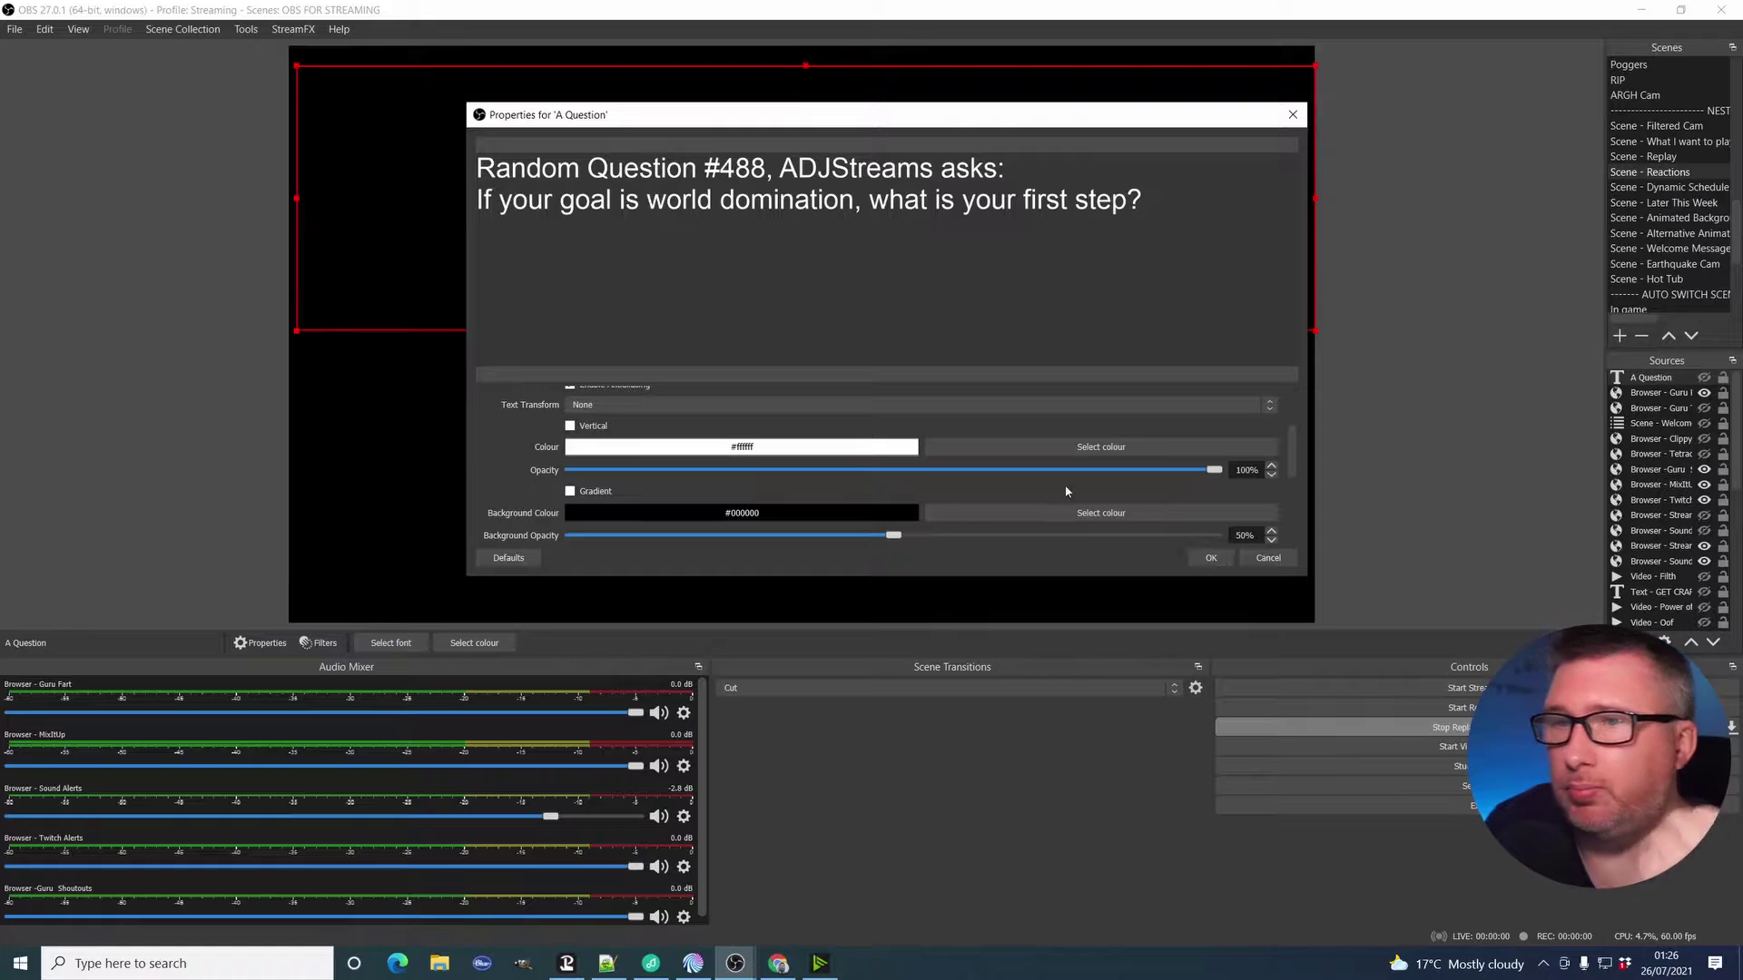
scroll(940, 477, "down", 5)
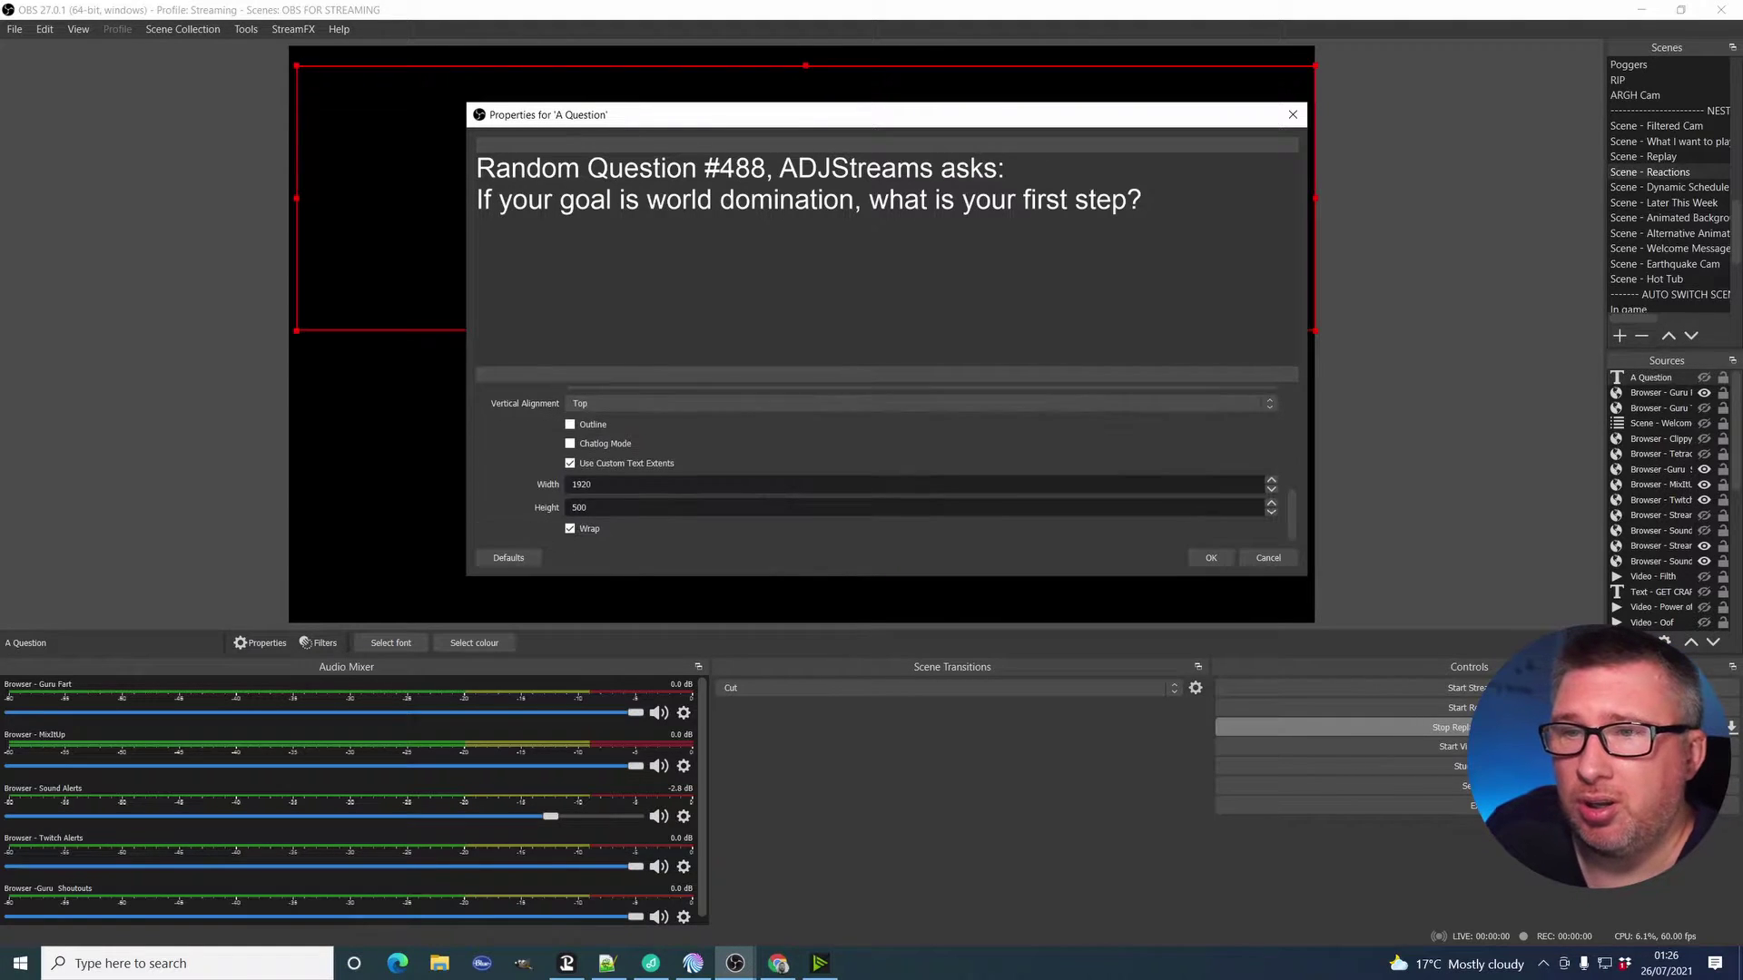
scroll(633, 482, "up", 7)
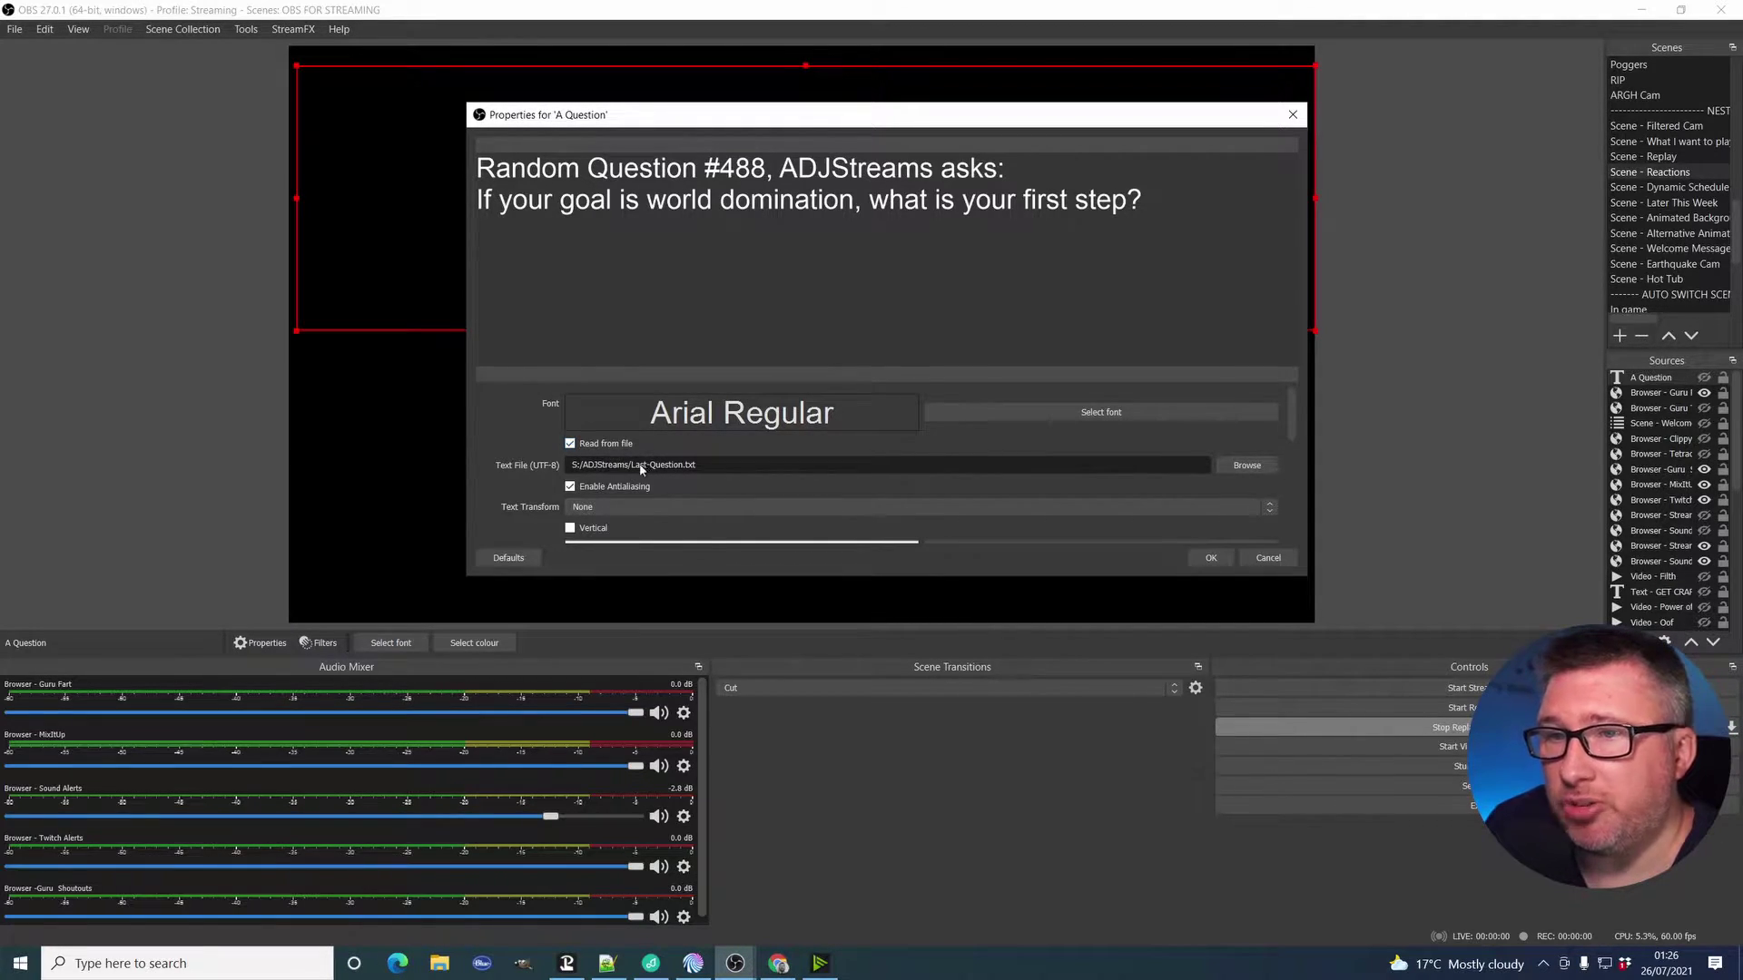
scroll(688, 491, "down", 3)
scroll(689, 501, "down", 6)
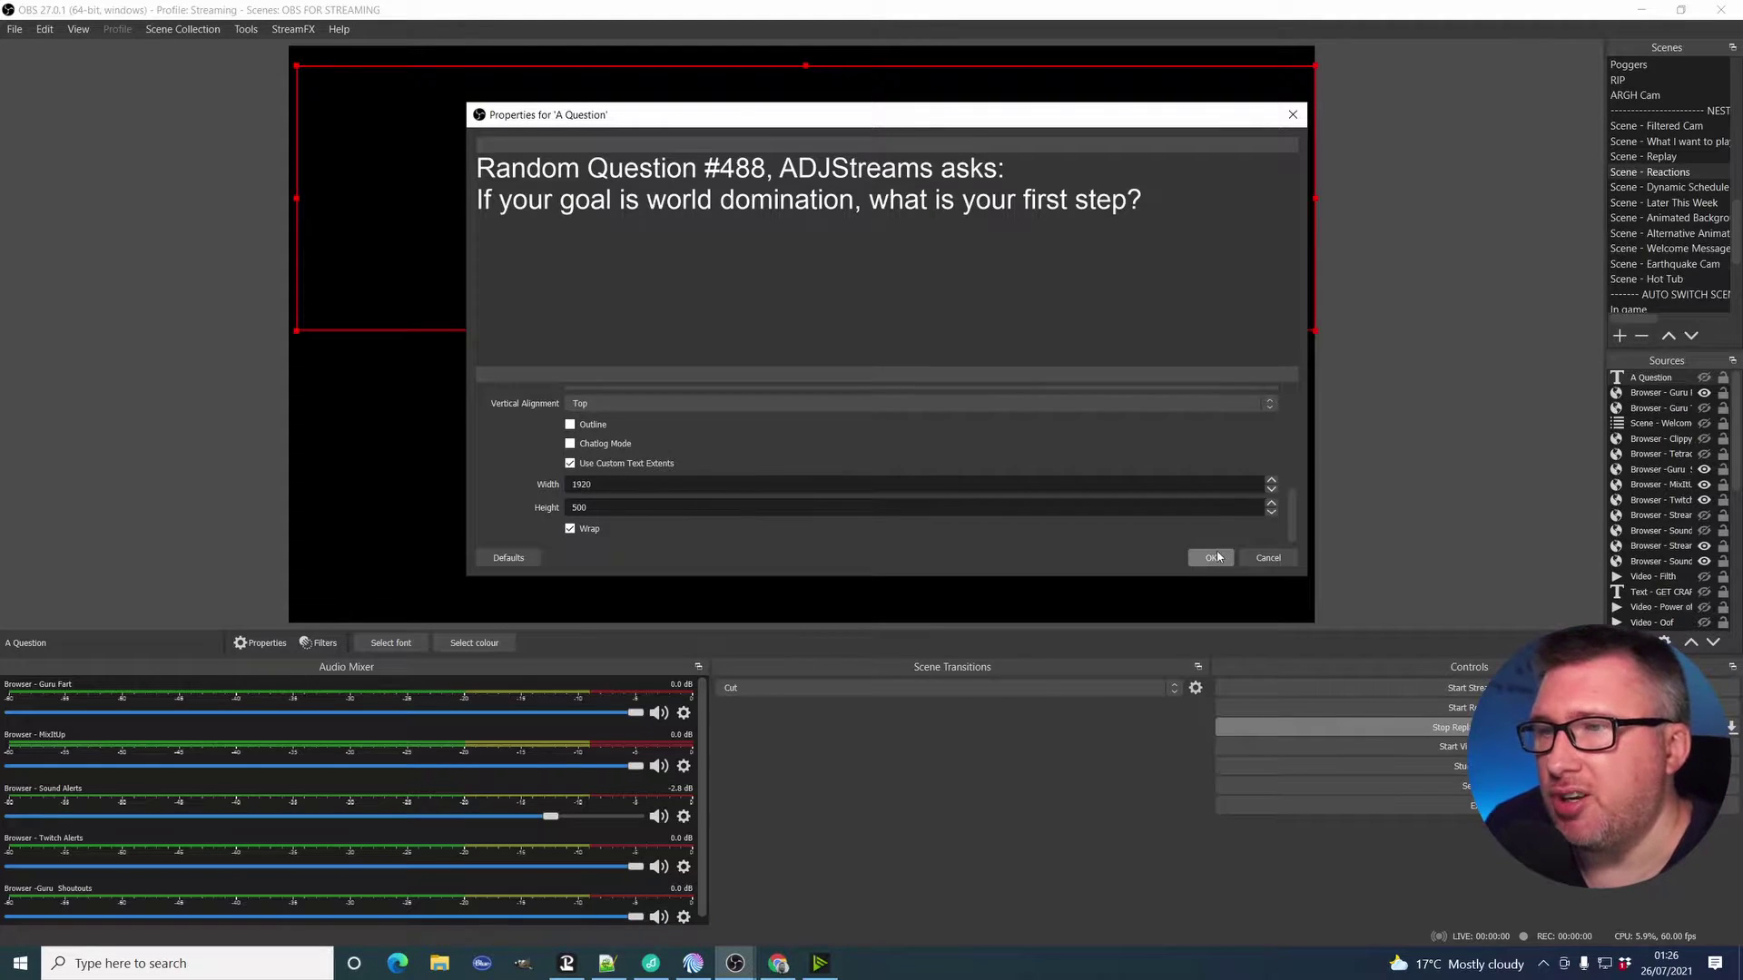
Move the properties dialog clear of the preview and toggle the "A Question" source's visibility, leaving it shown.
left_click_drag(1159, 120, 1334, 420)
left_click(1705, 380)
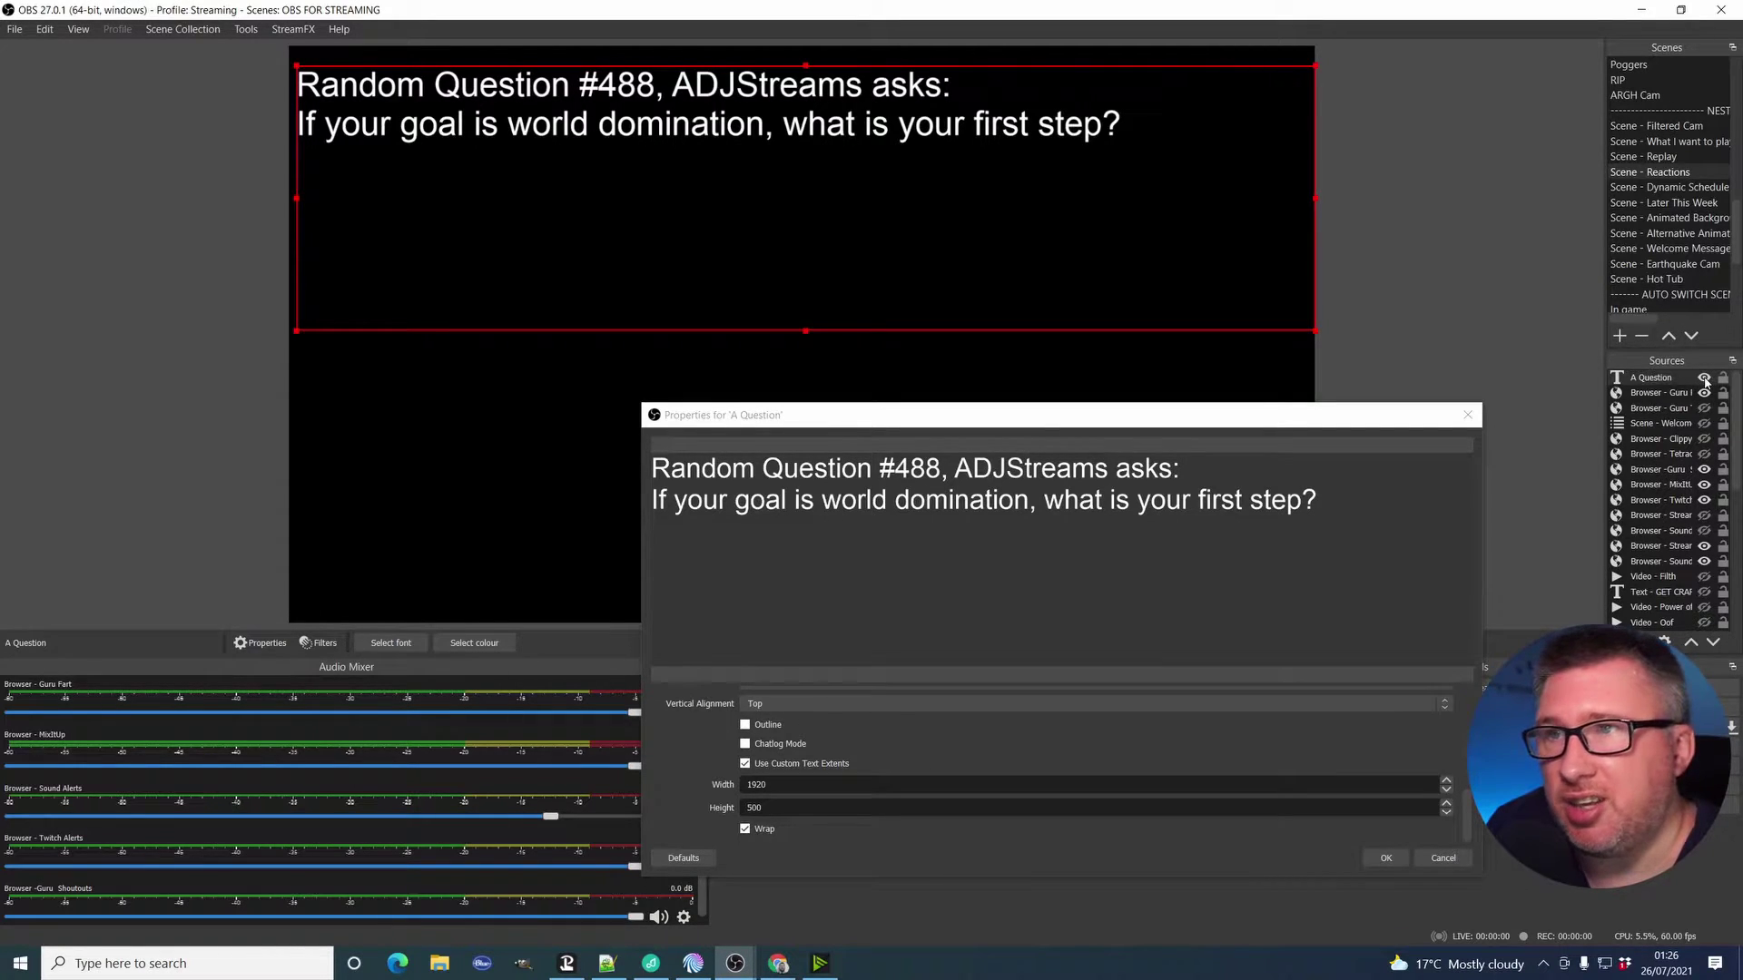
left_click(1705, 379)
left_click(1705, 380)
left_click(1705, 379)
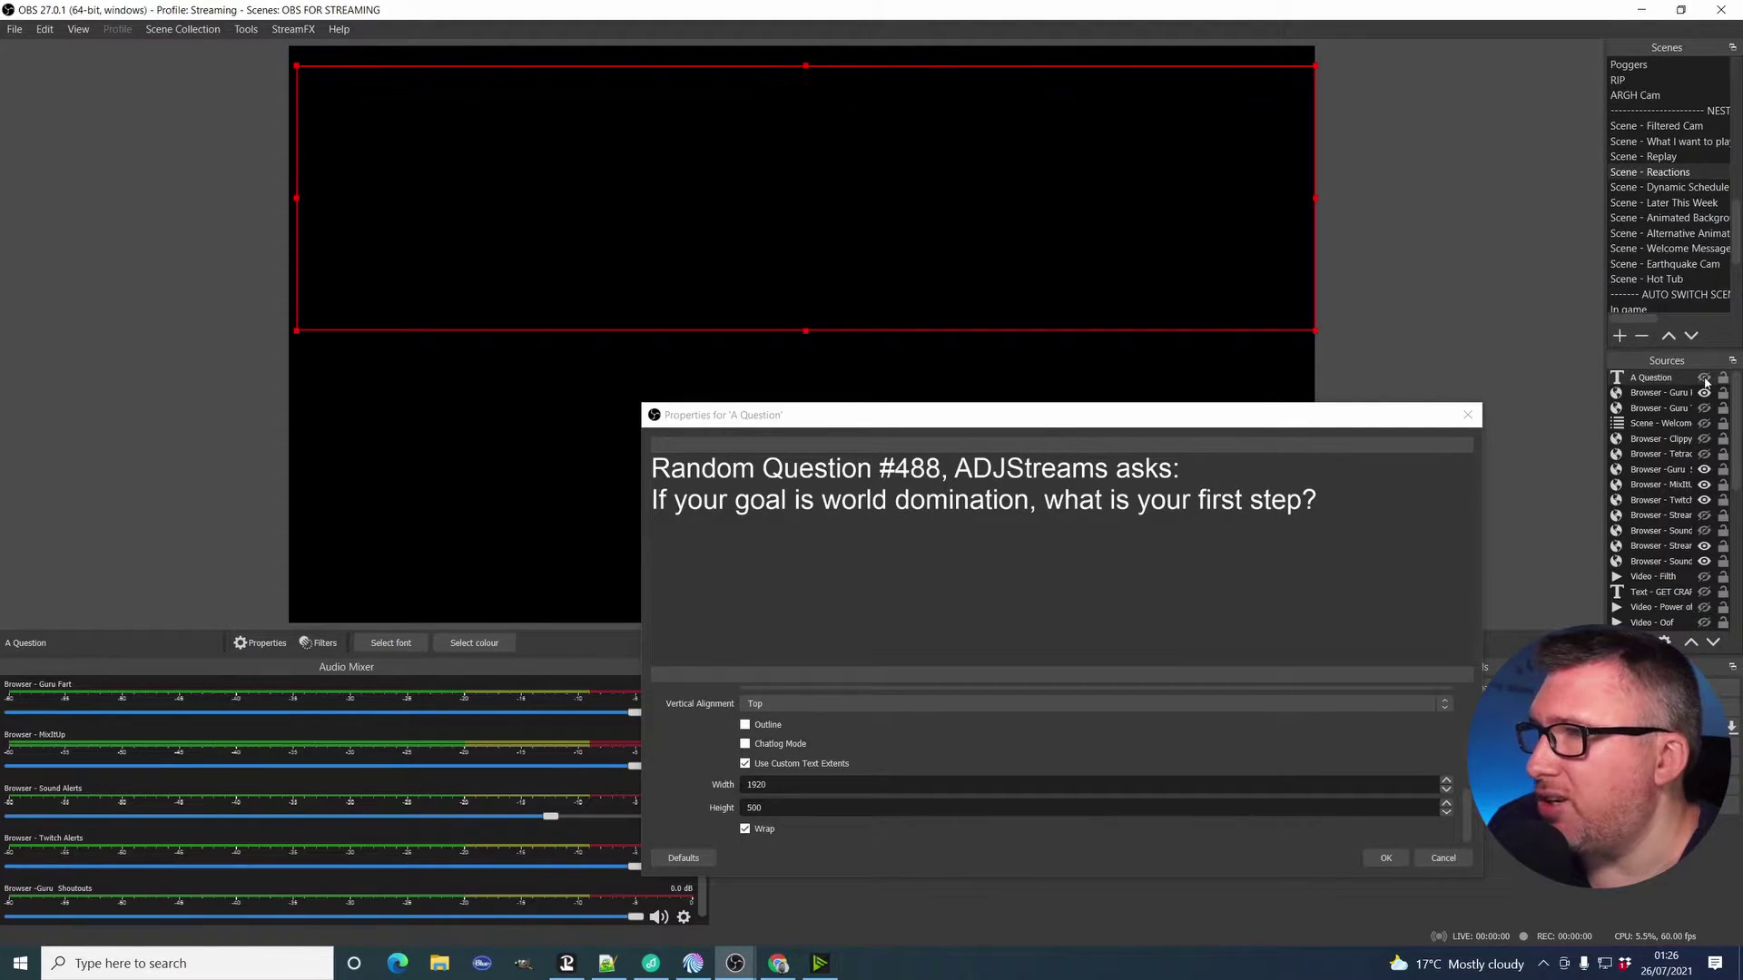
left_click(1705, 380)
Switch to "Intermission - No Game" to check the question overlay there, and look through the rest of the scene list.
scroll(1688, 154, "up", 8)
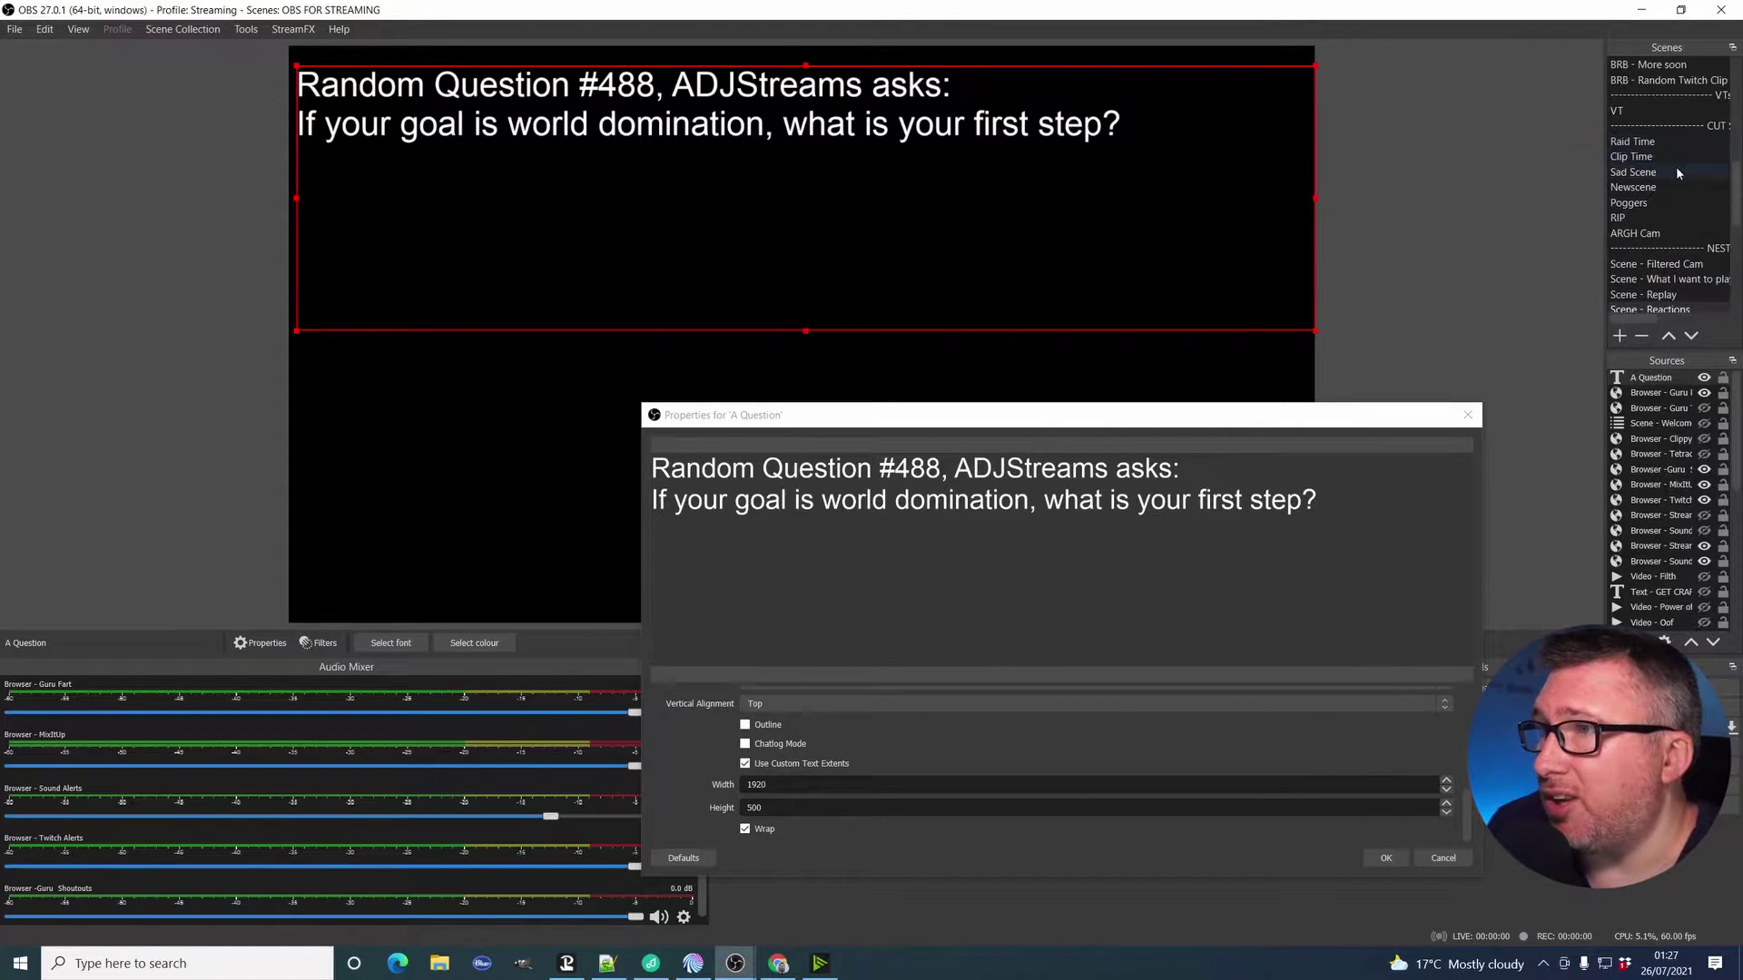
left_click(1666, 127)
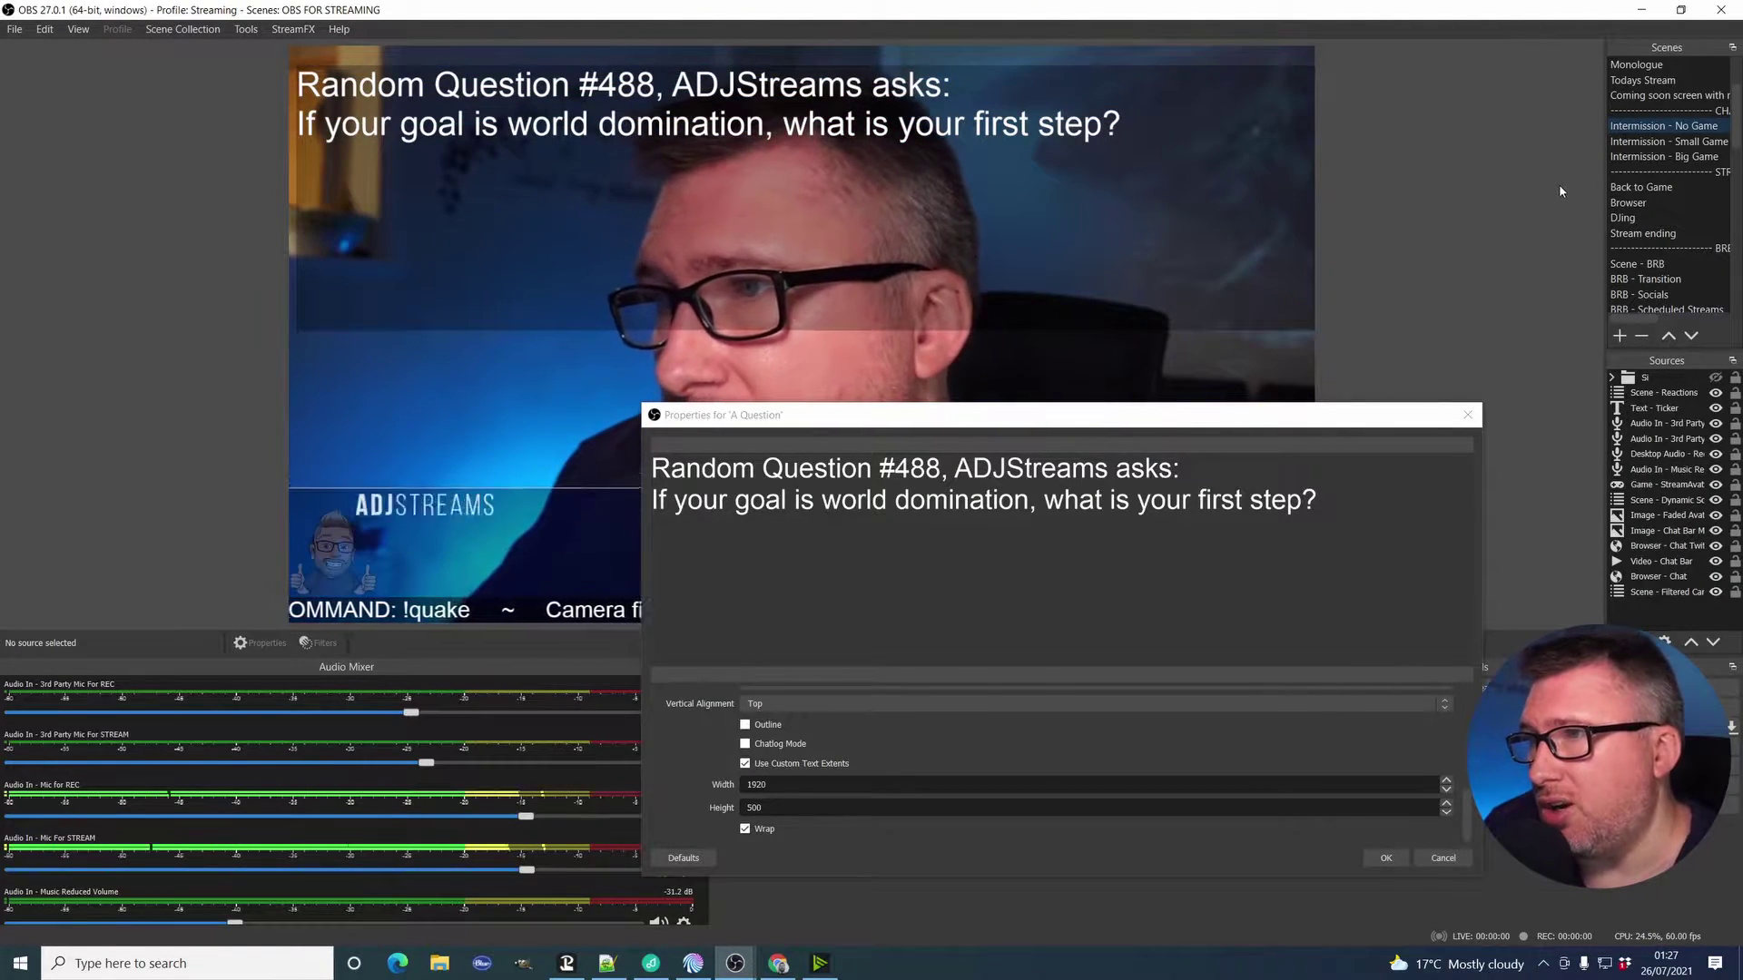
scroll(1631, 233, "down", 6)
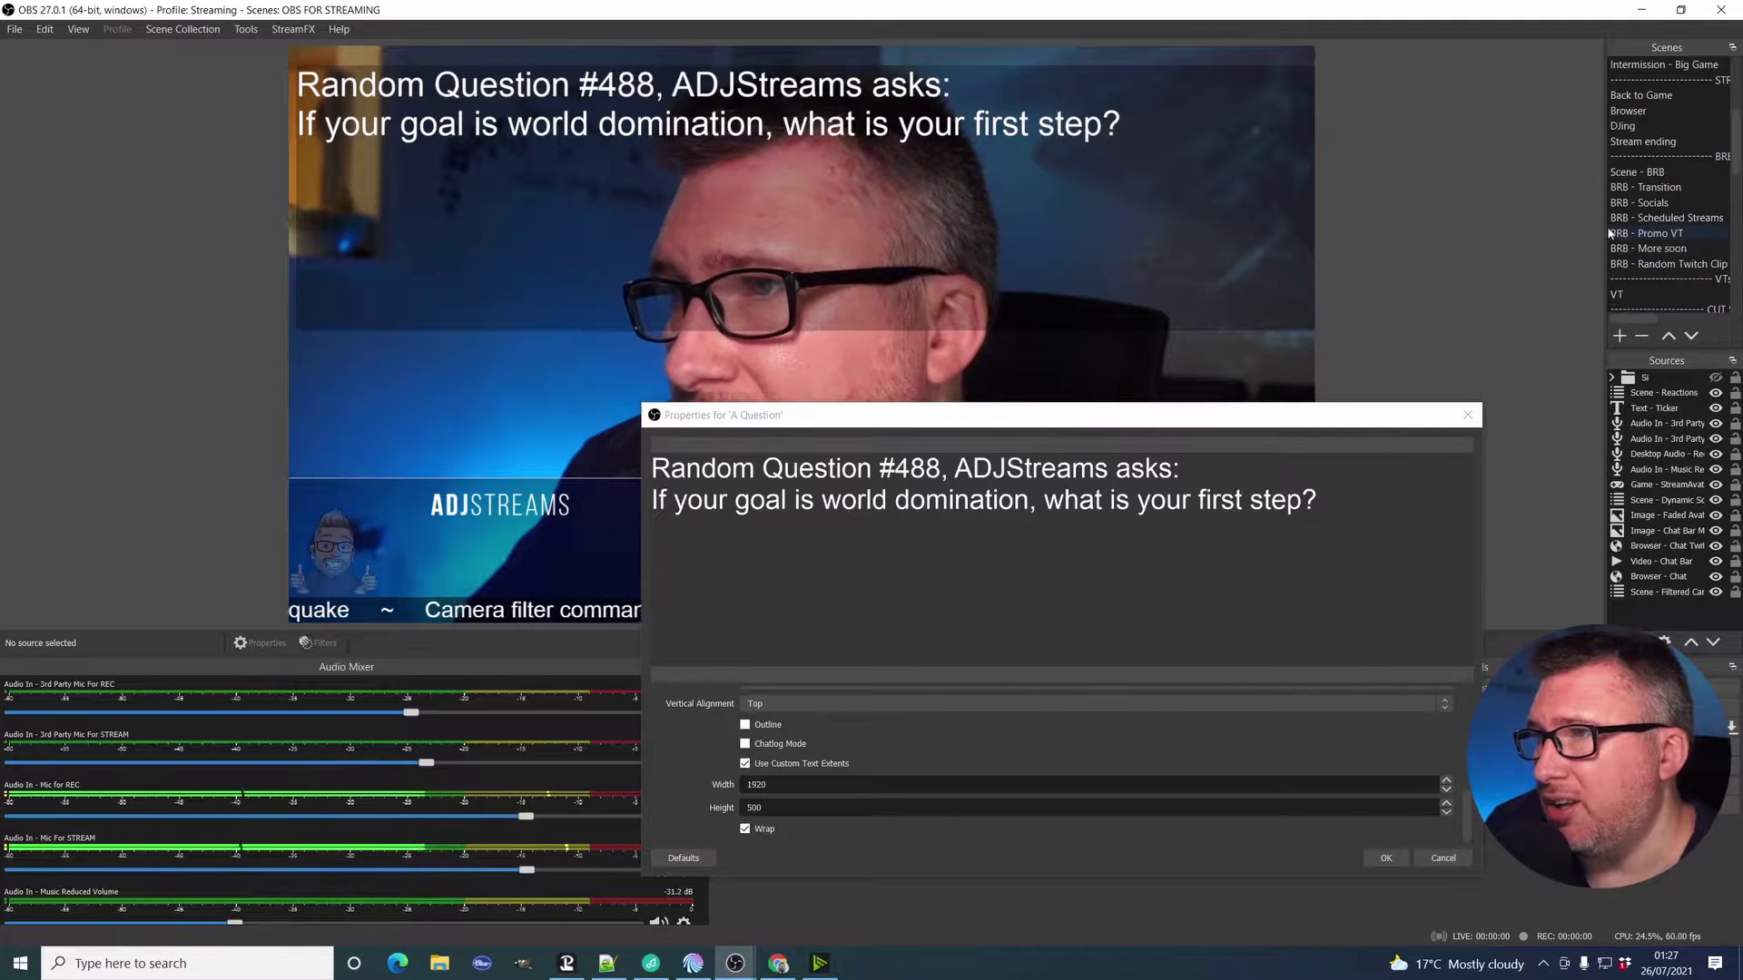
scroll(1631, 233, "down", 3)
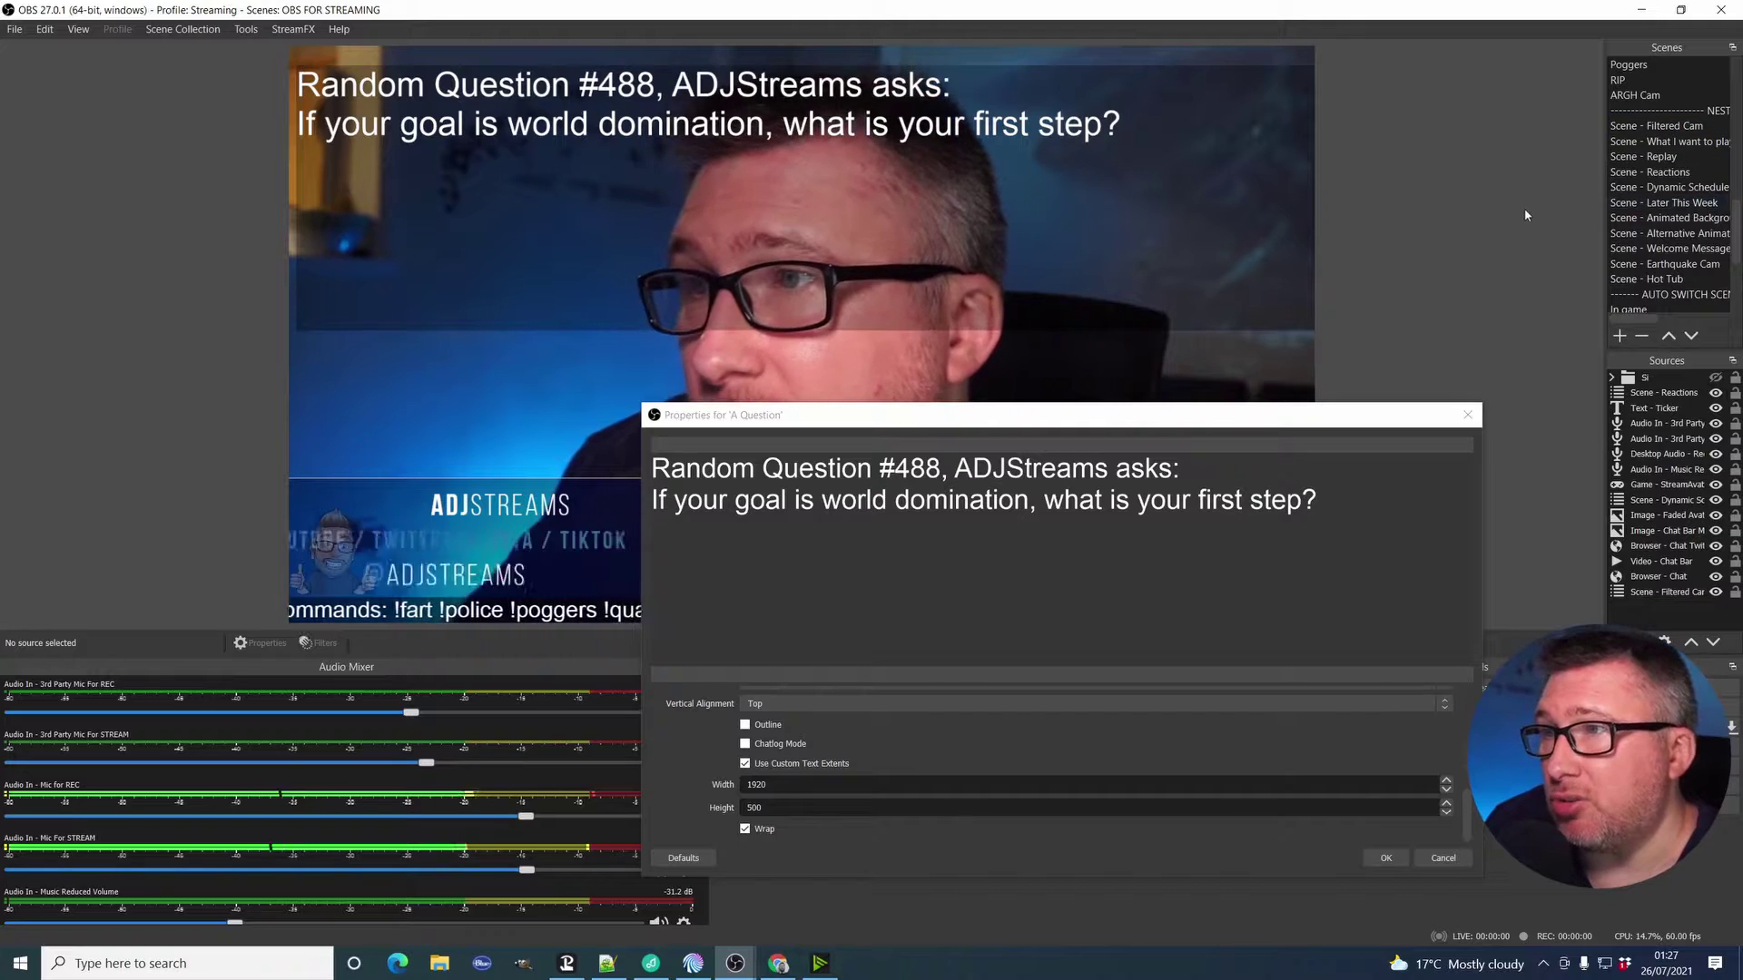
scroll(1665, 262, "down", 1)
scroll(1663, 254, "down", 3)
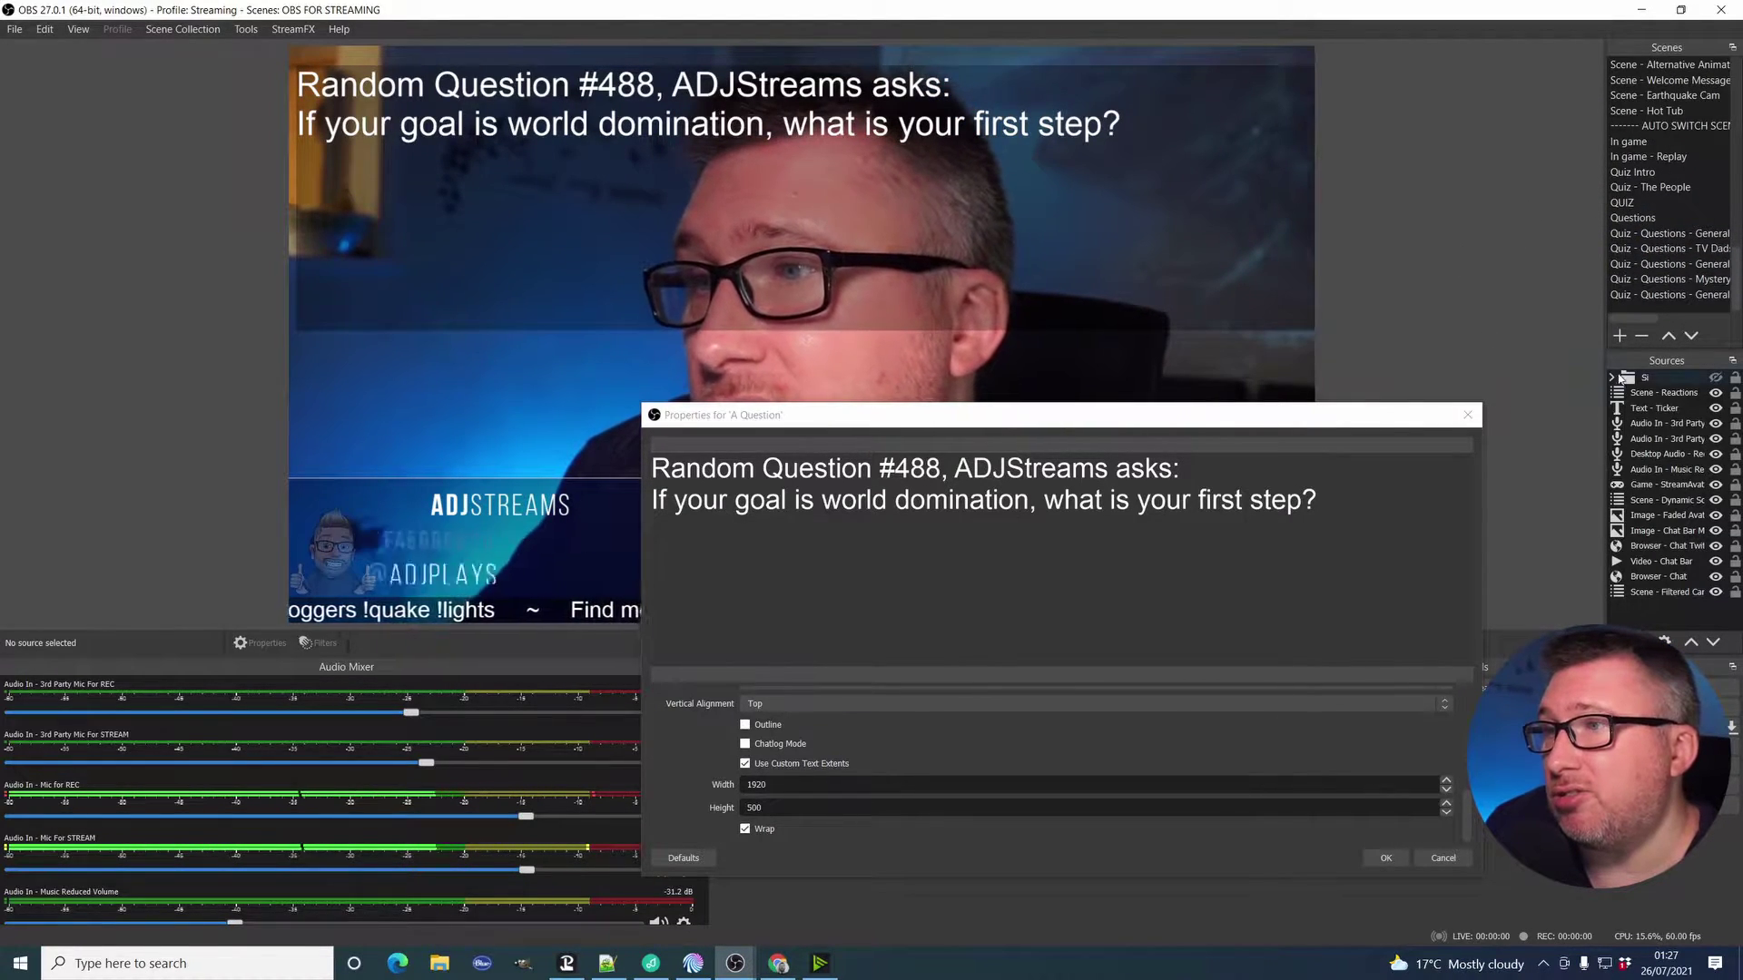
Hide the "A Question" source in "Scene - Reactions" and close its properties dialog, saving the changes.
left_click(1685, 395)
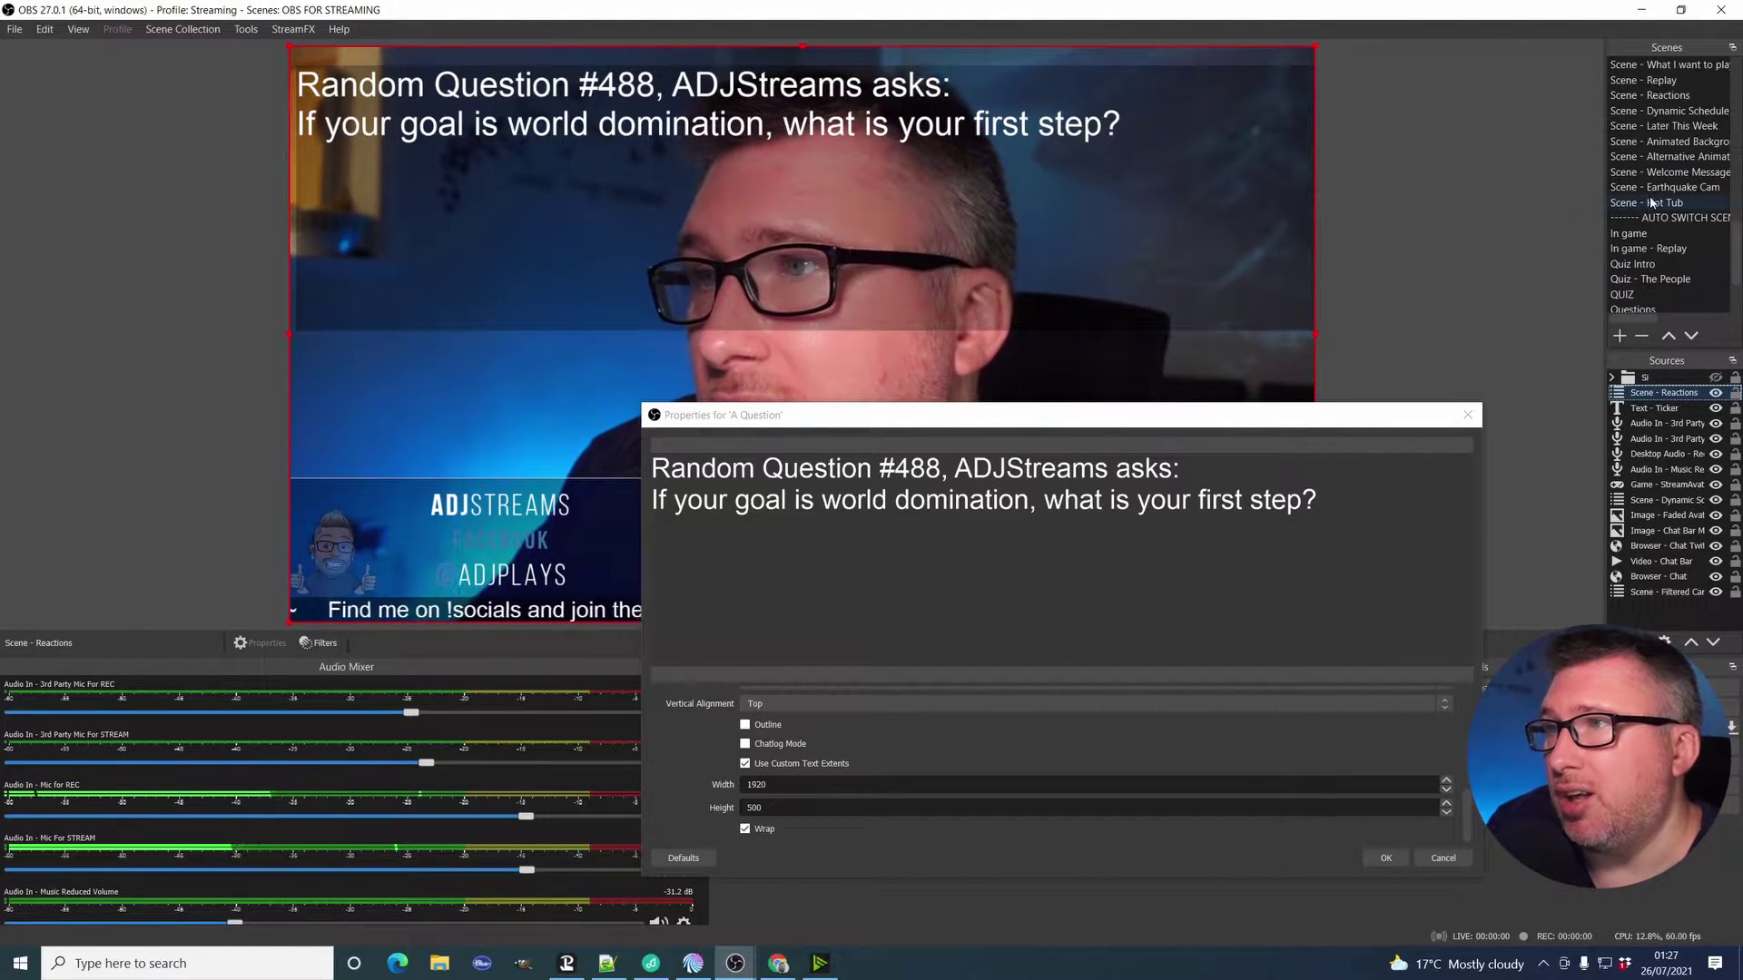
scroll(1651, 200, "up", 2)
left_click(1650, 95)
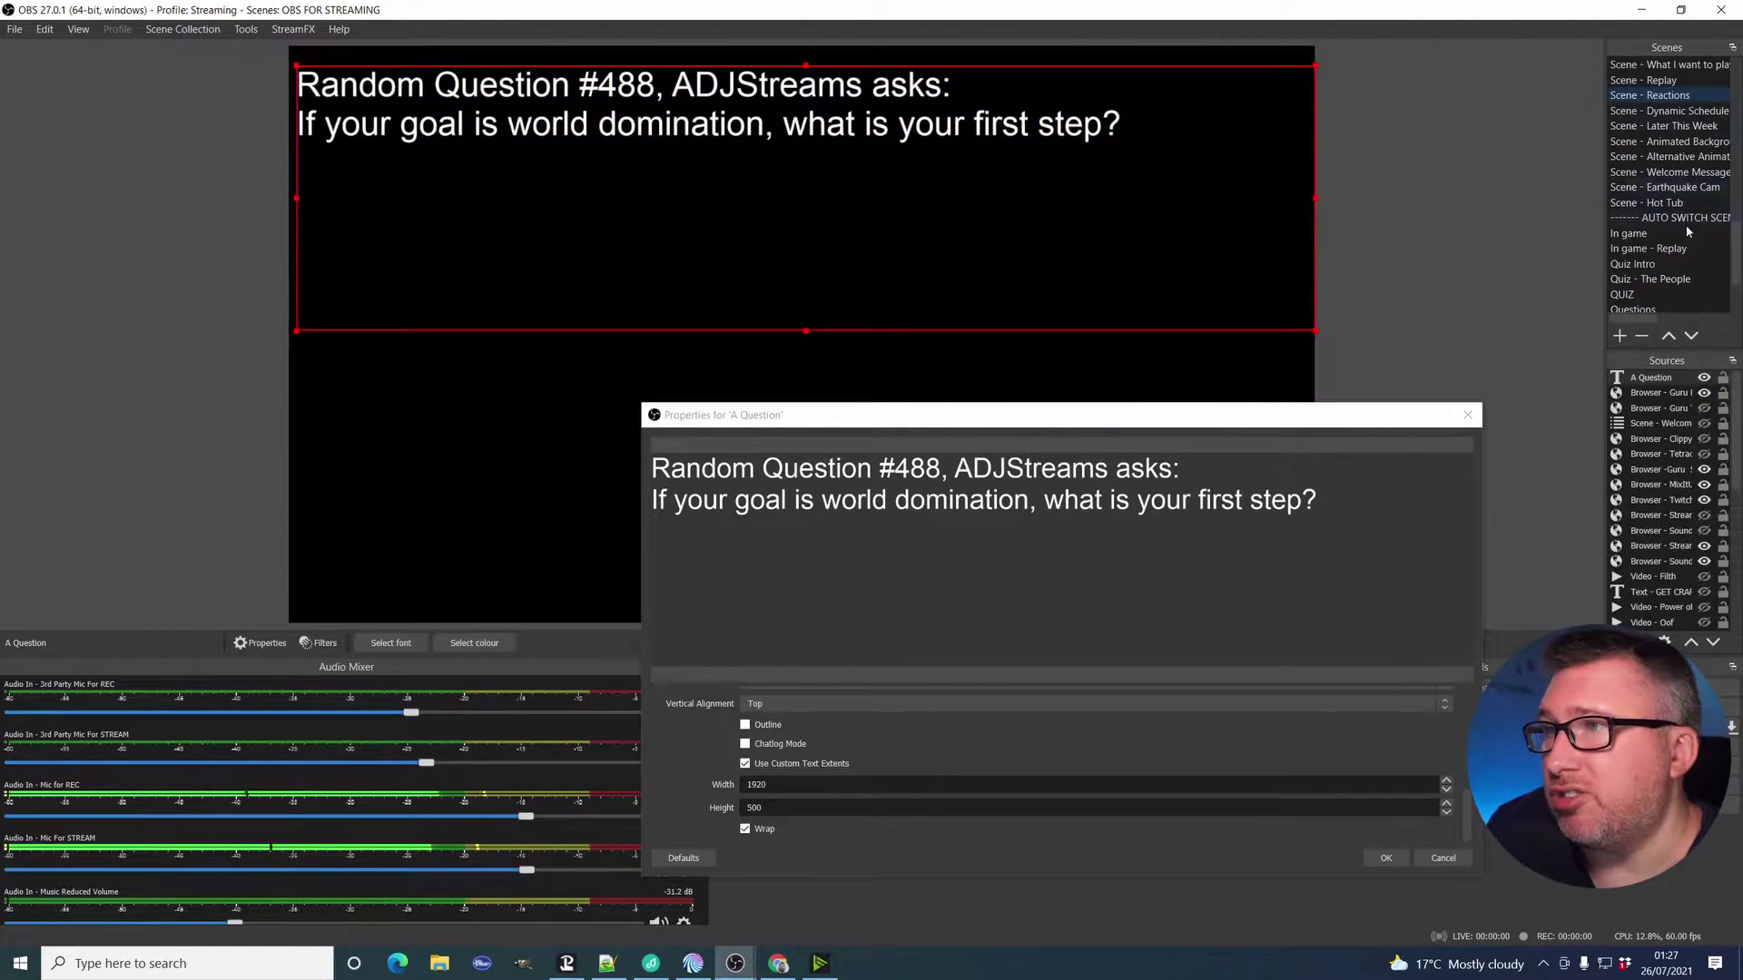
left_click(1704, 378)
left_click(1431, 272)
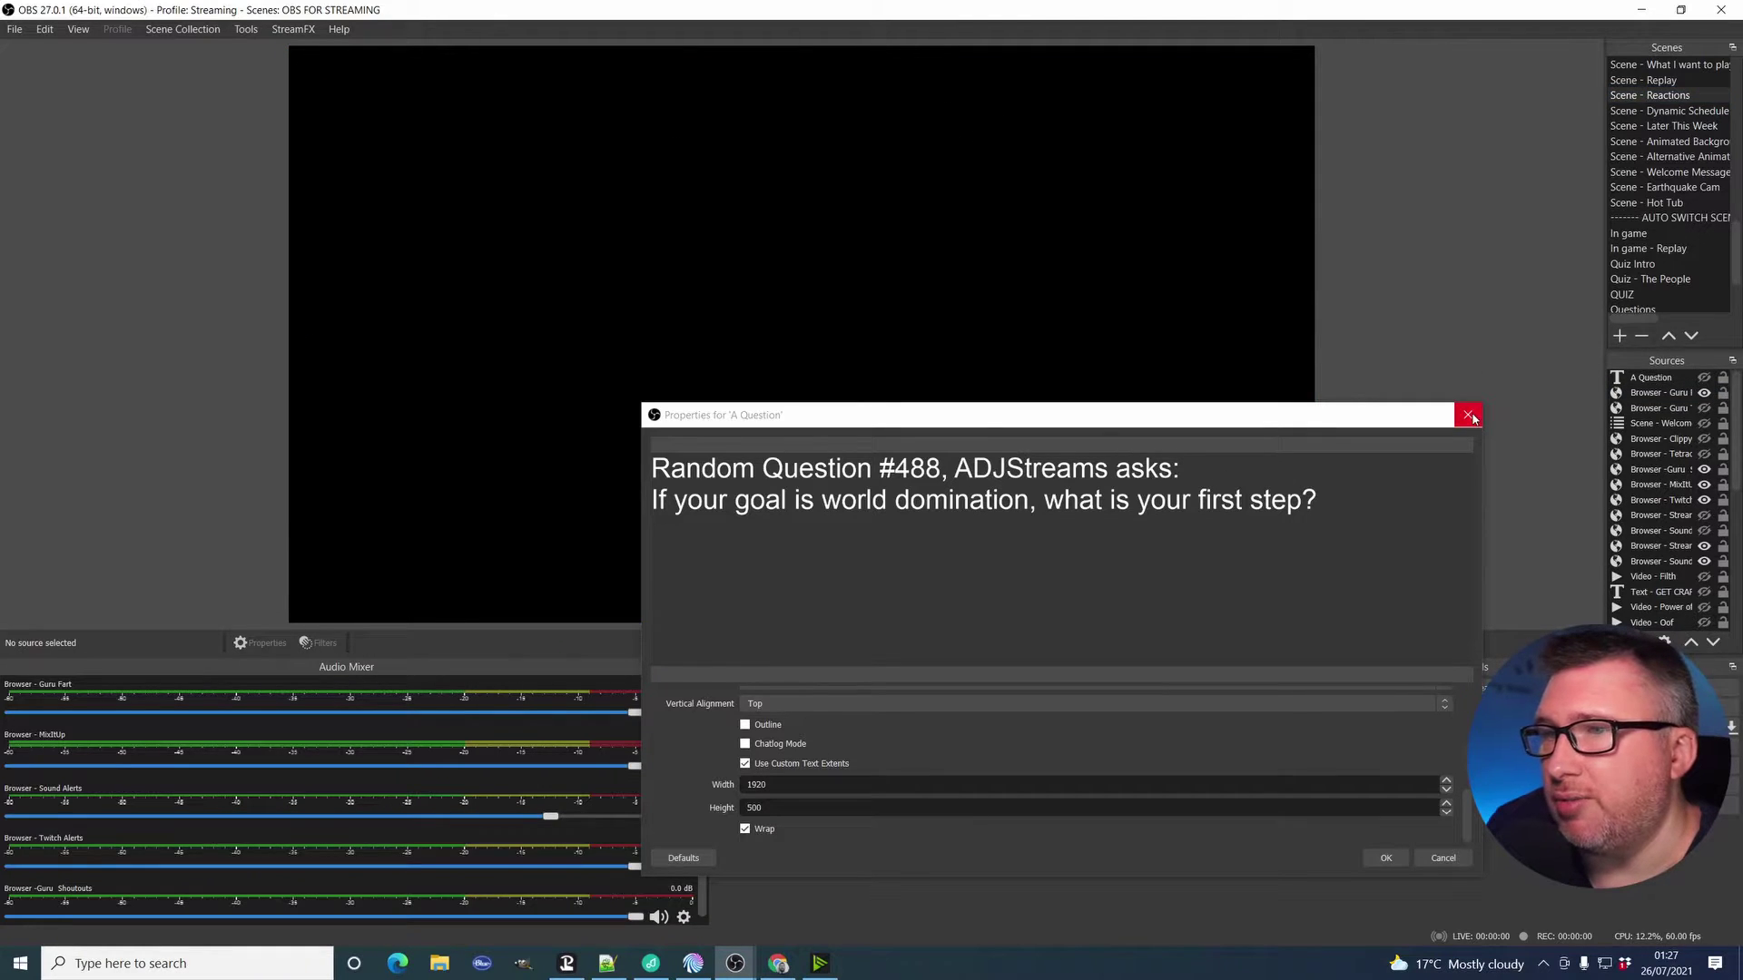
left_click(1468, 416)
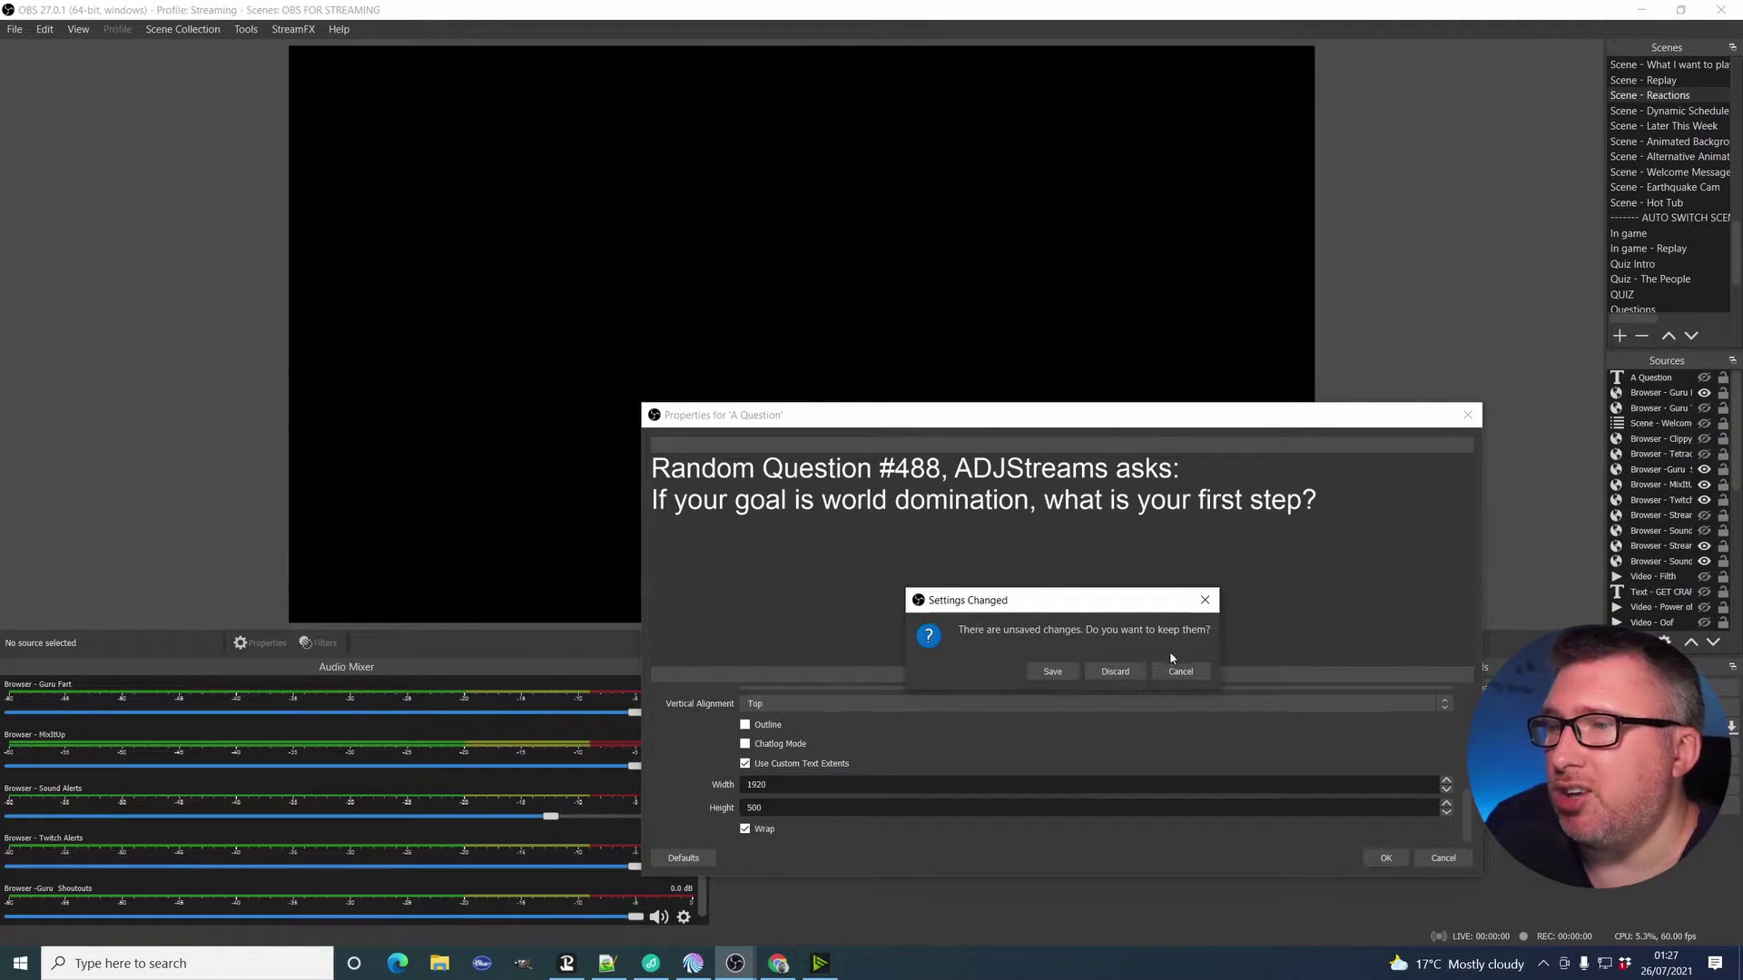
left_click(1052, 672)
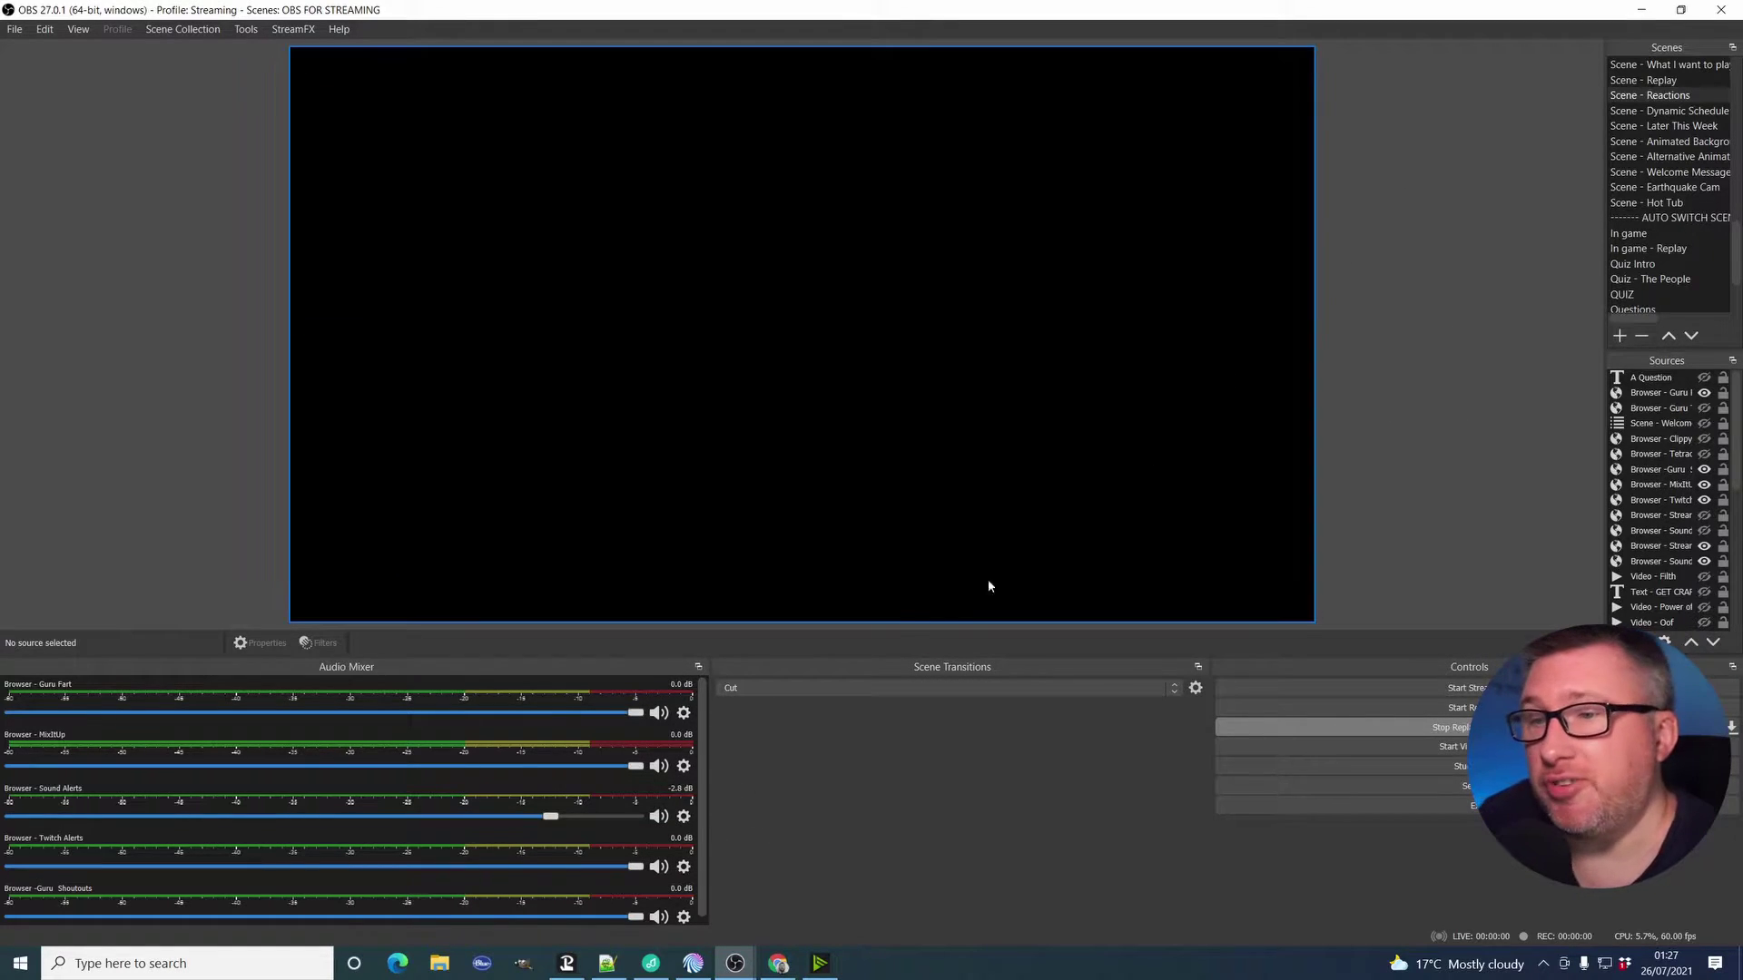
Switch to Mix It Up, maximize its window and go to the Channel Points page.
left_click(692, 965)
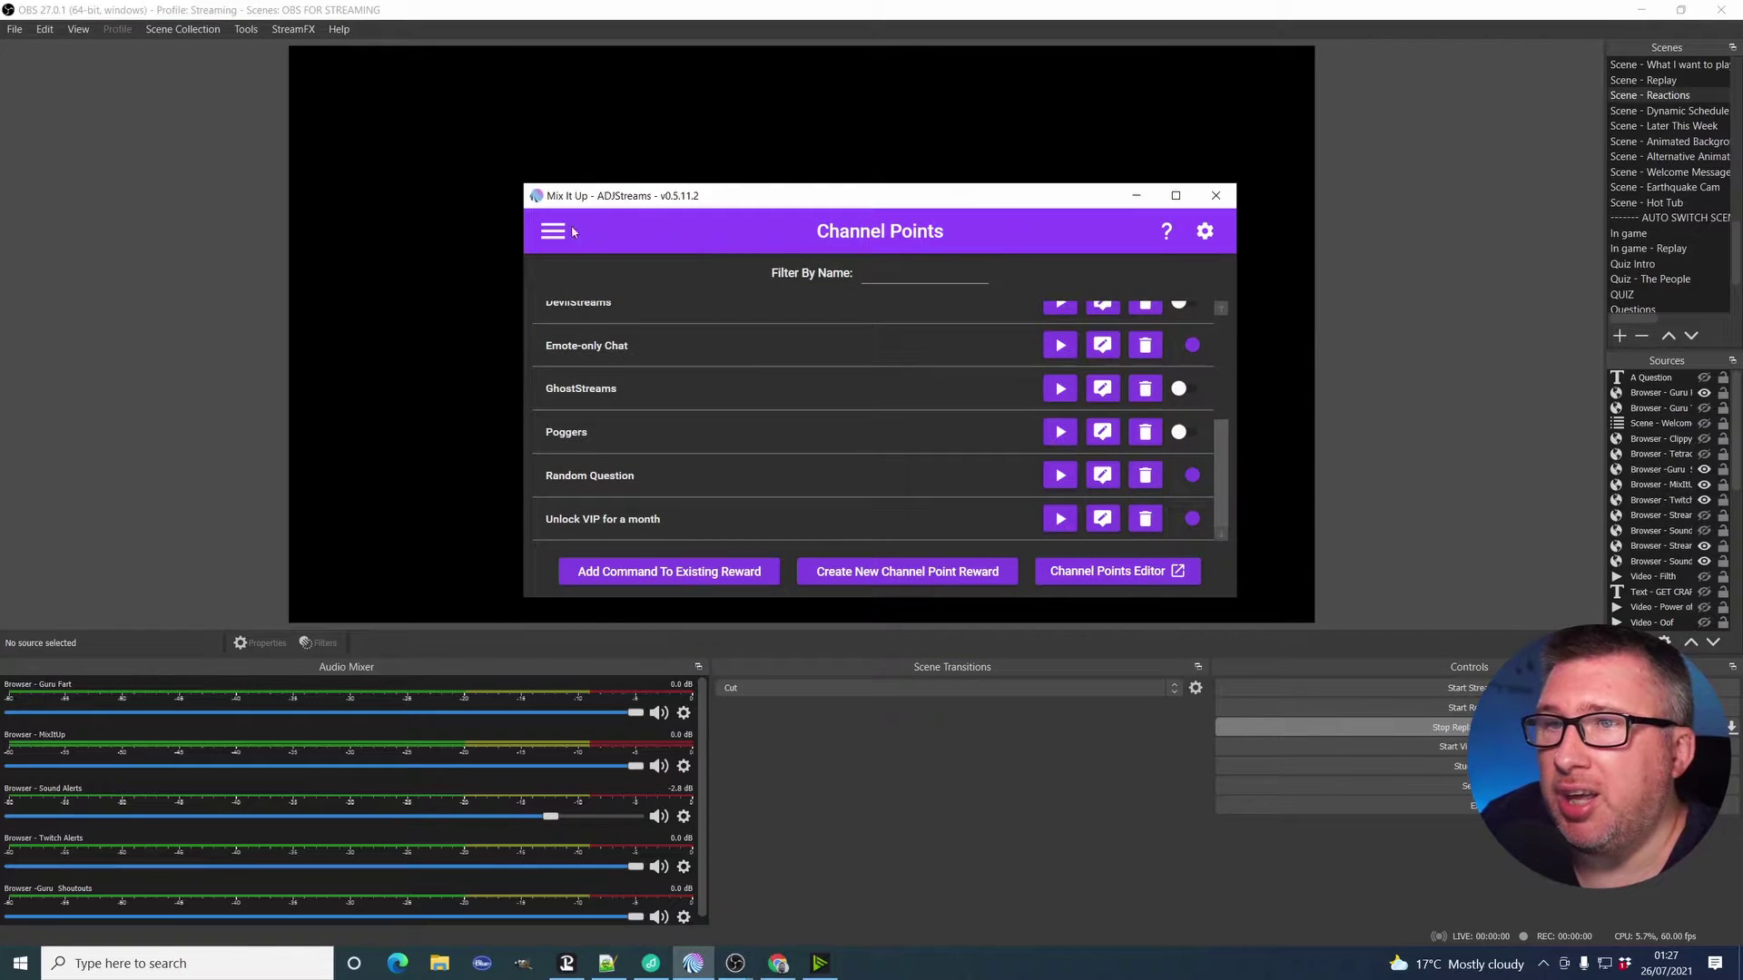
left_click(553, 232)
double_click(730, 192)
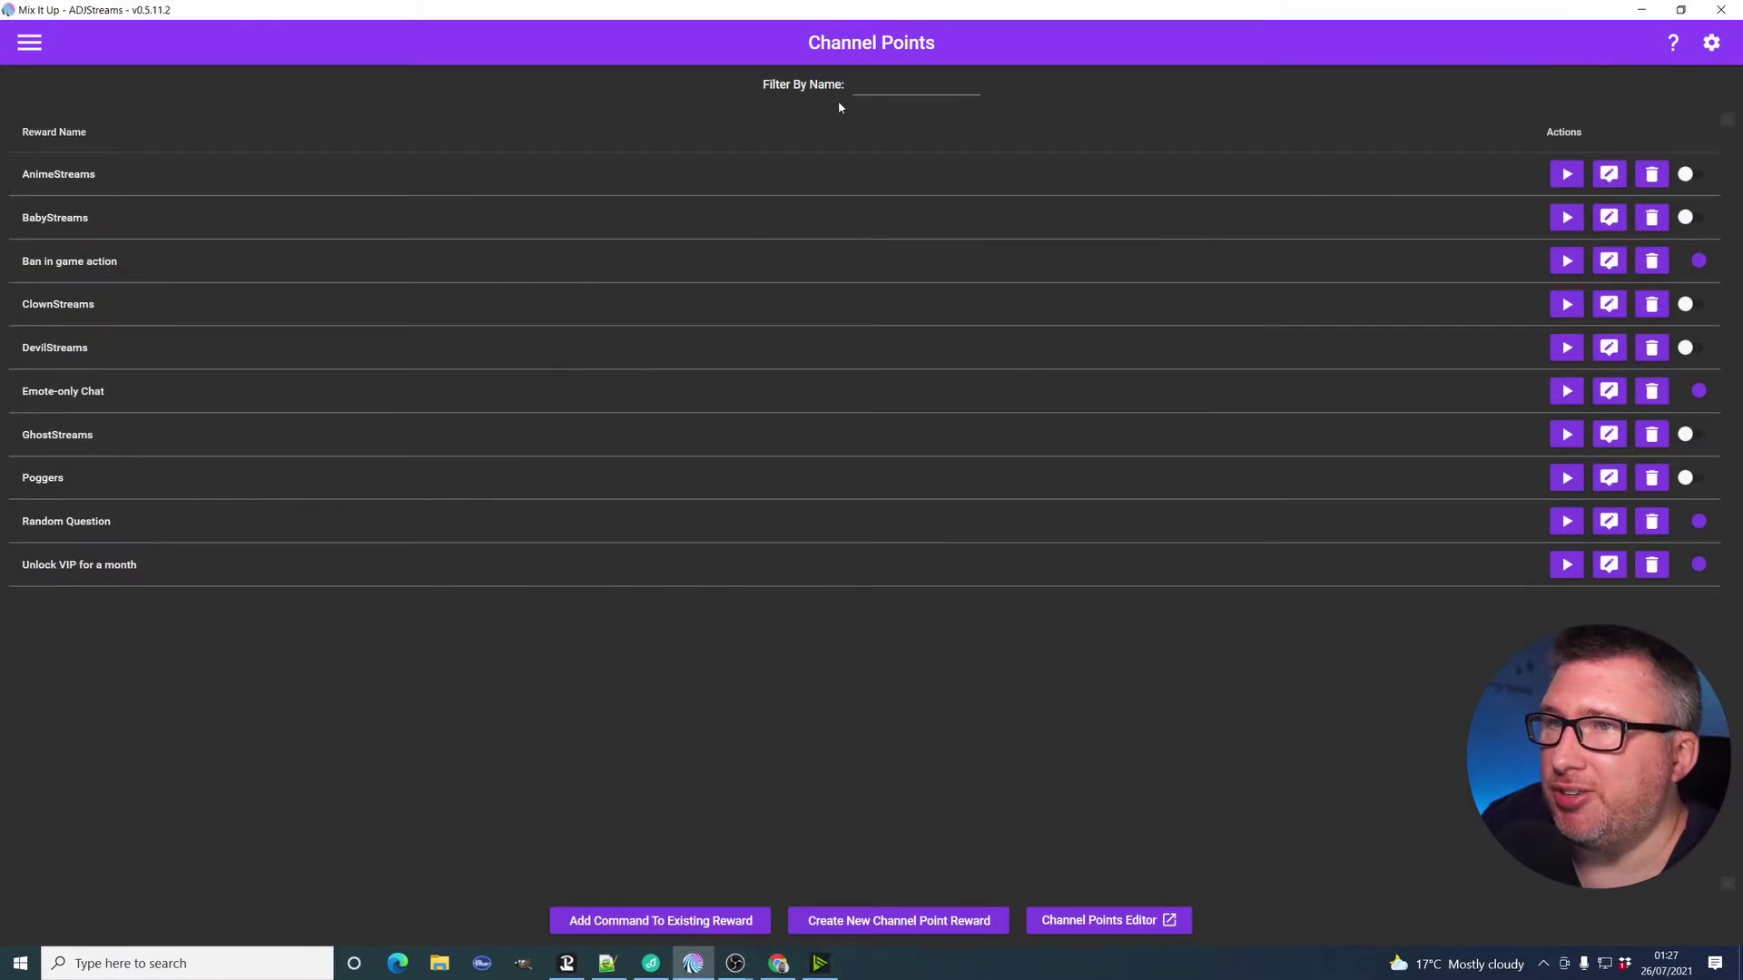
left_click(30, 44)
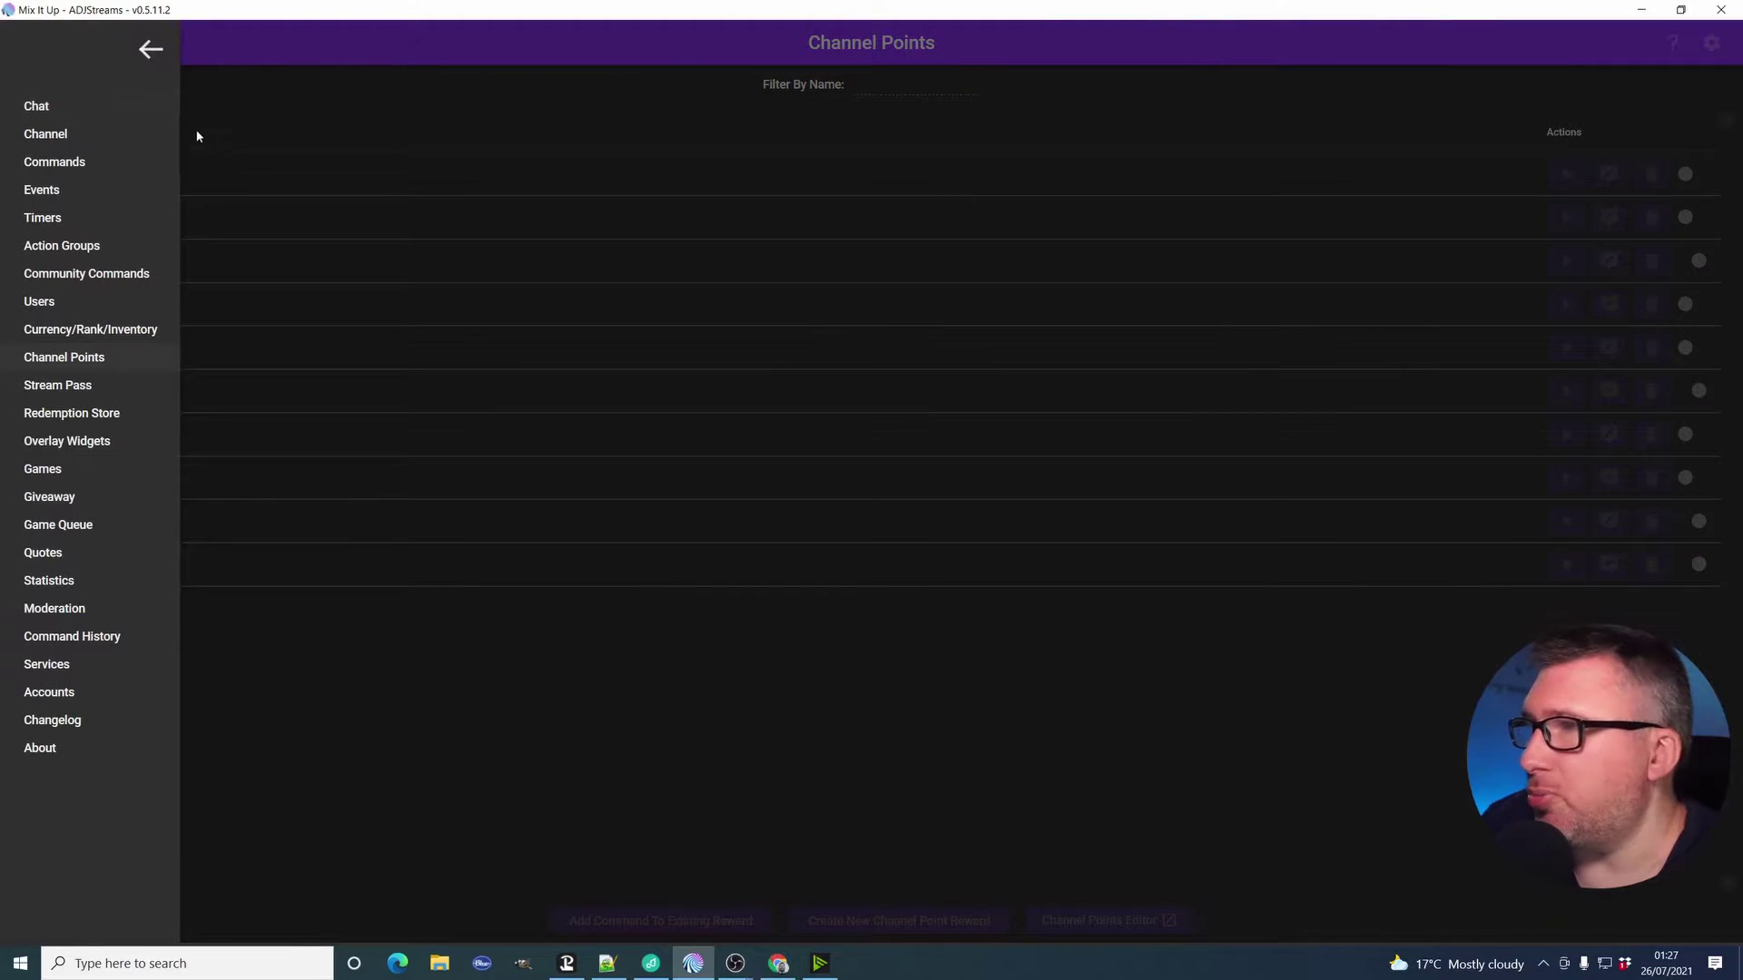
left_click(55, 357)
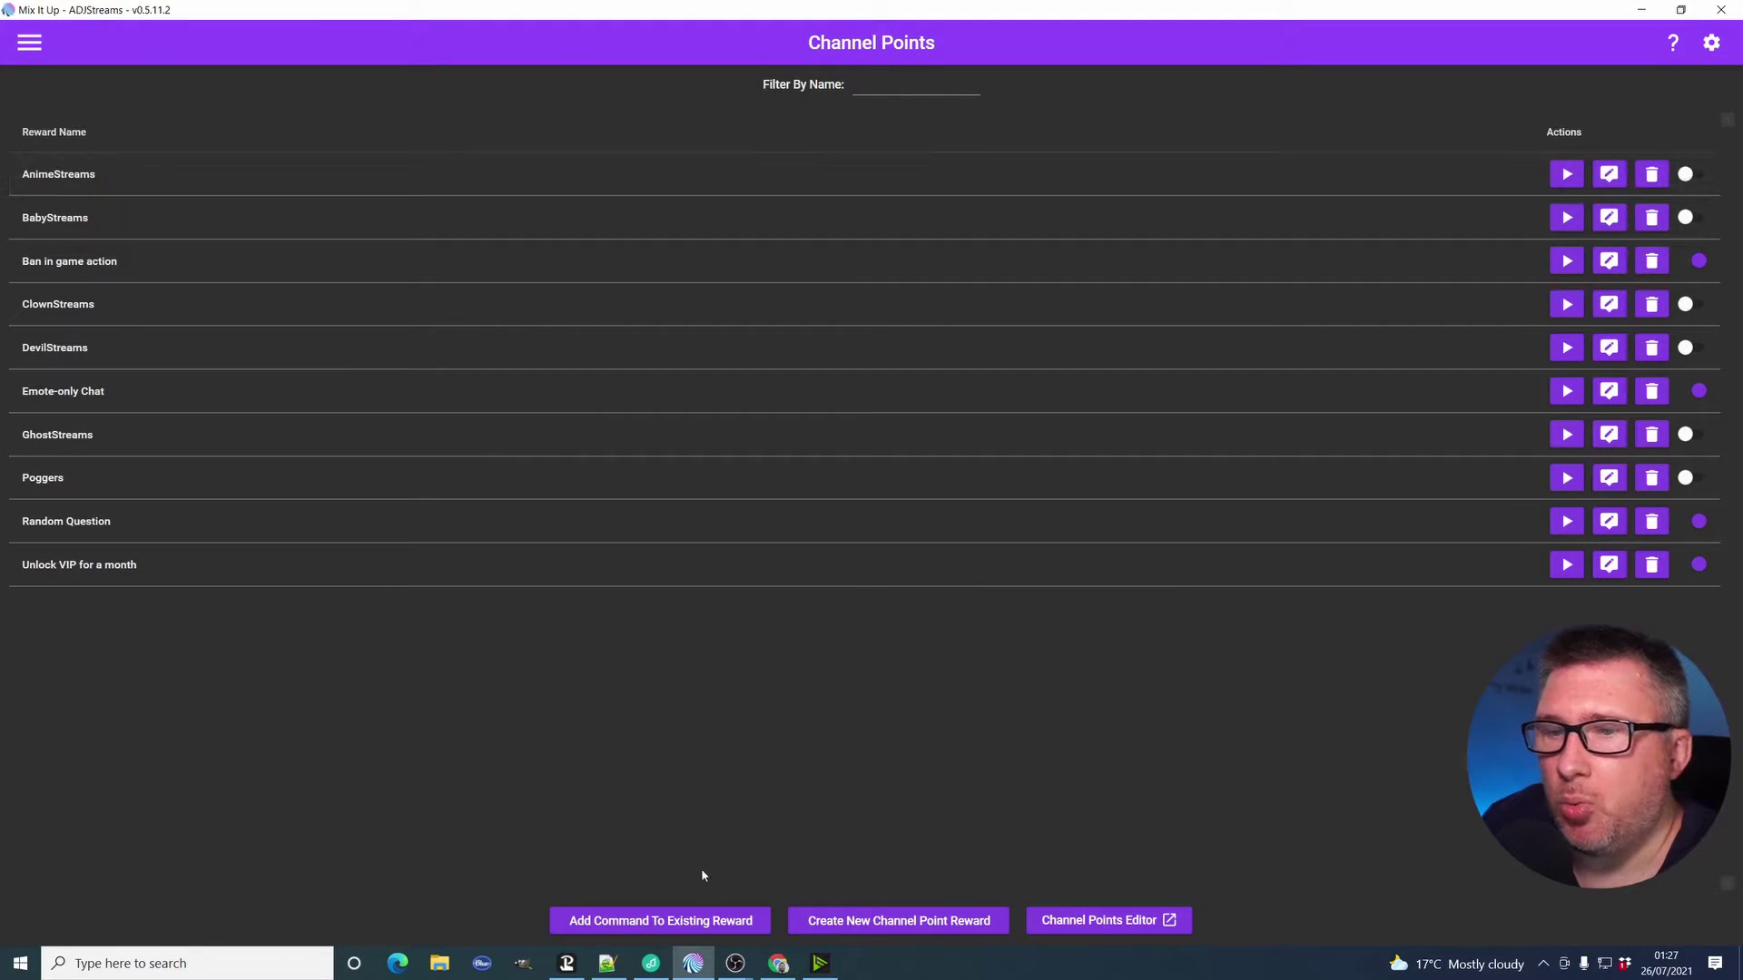
left_click(932, 922)
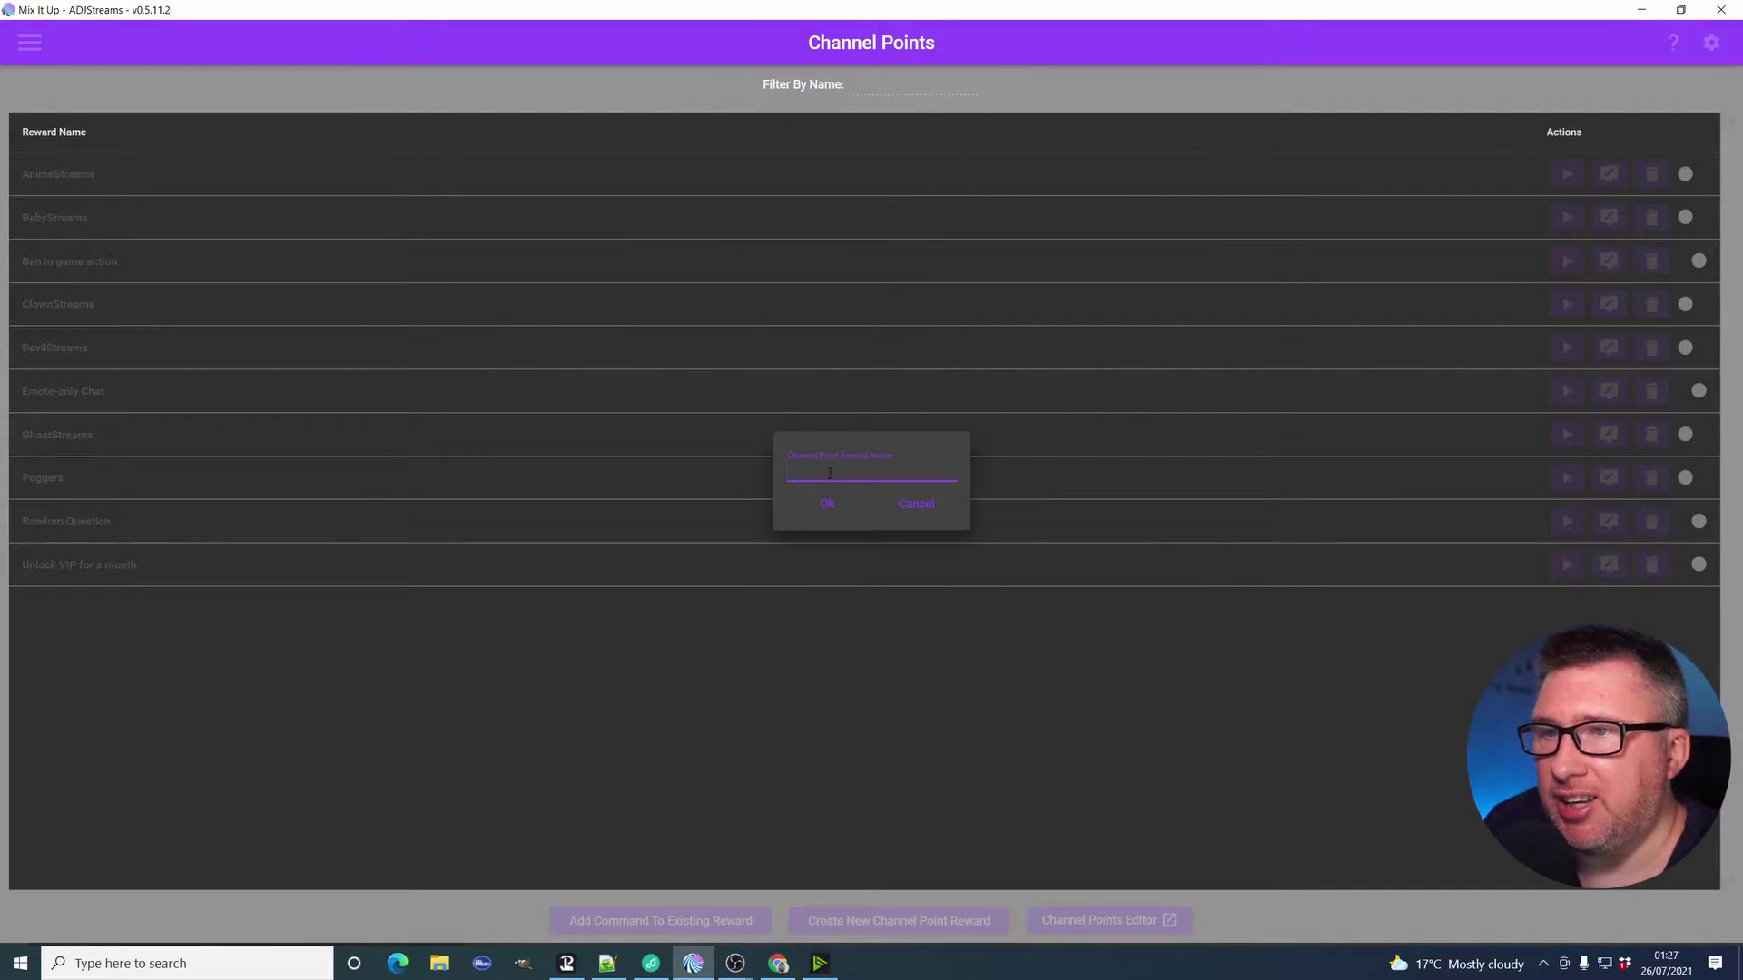
type("uiuweryiuwqeriuwqe")
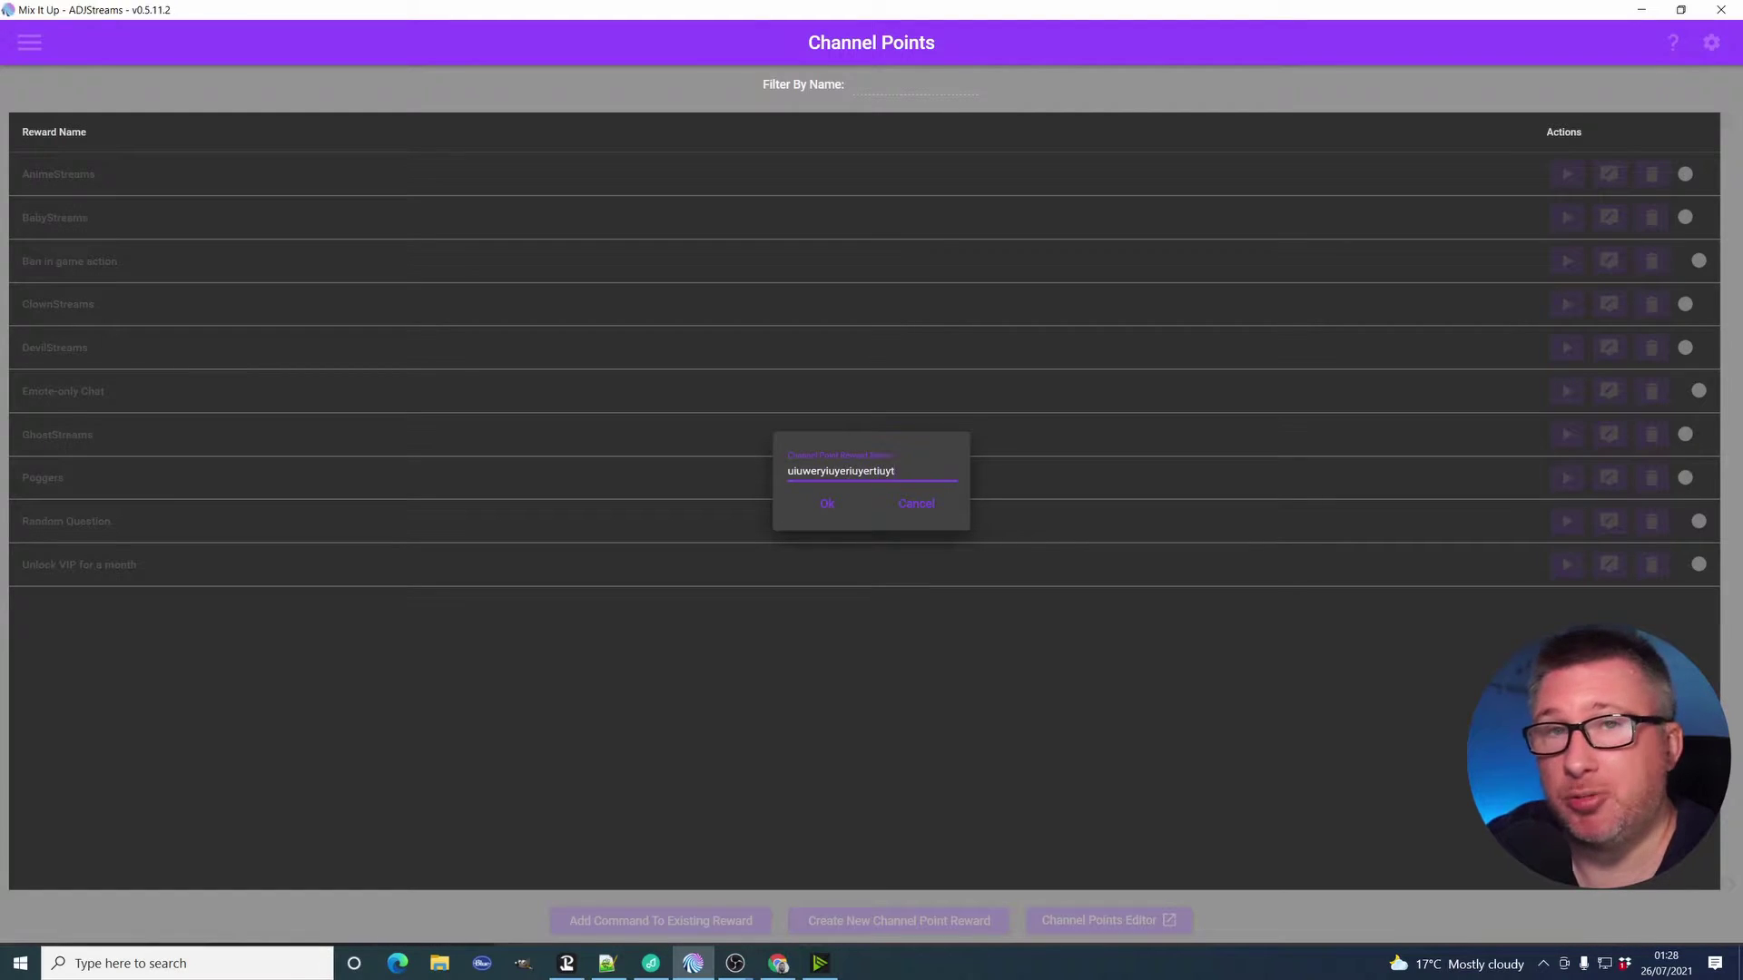
key("ctrl+a")
key("BackSpace")
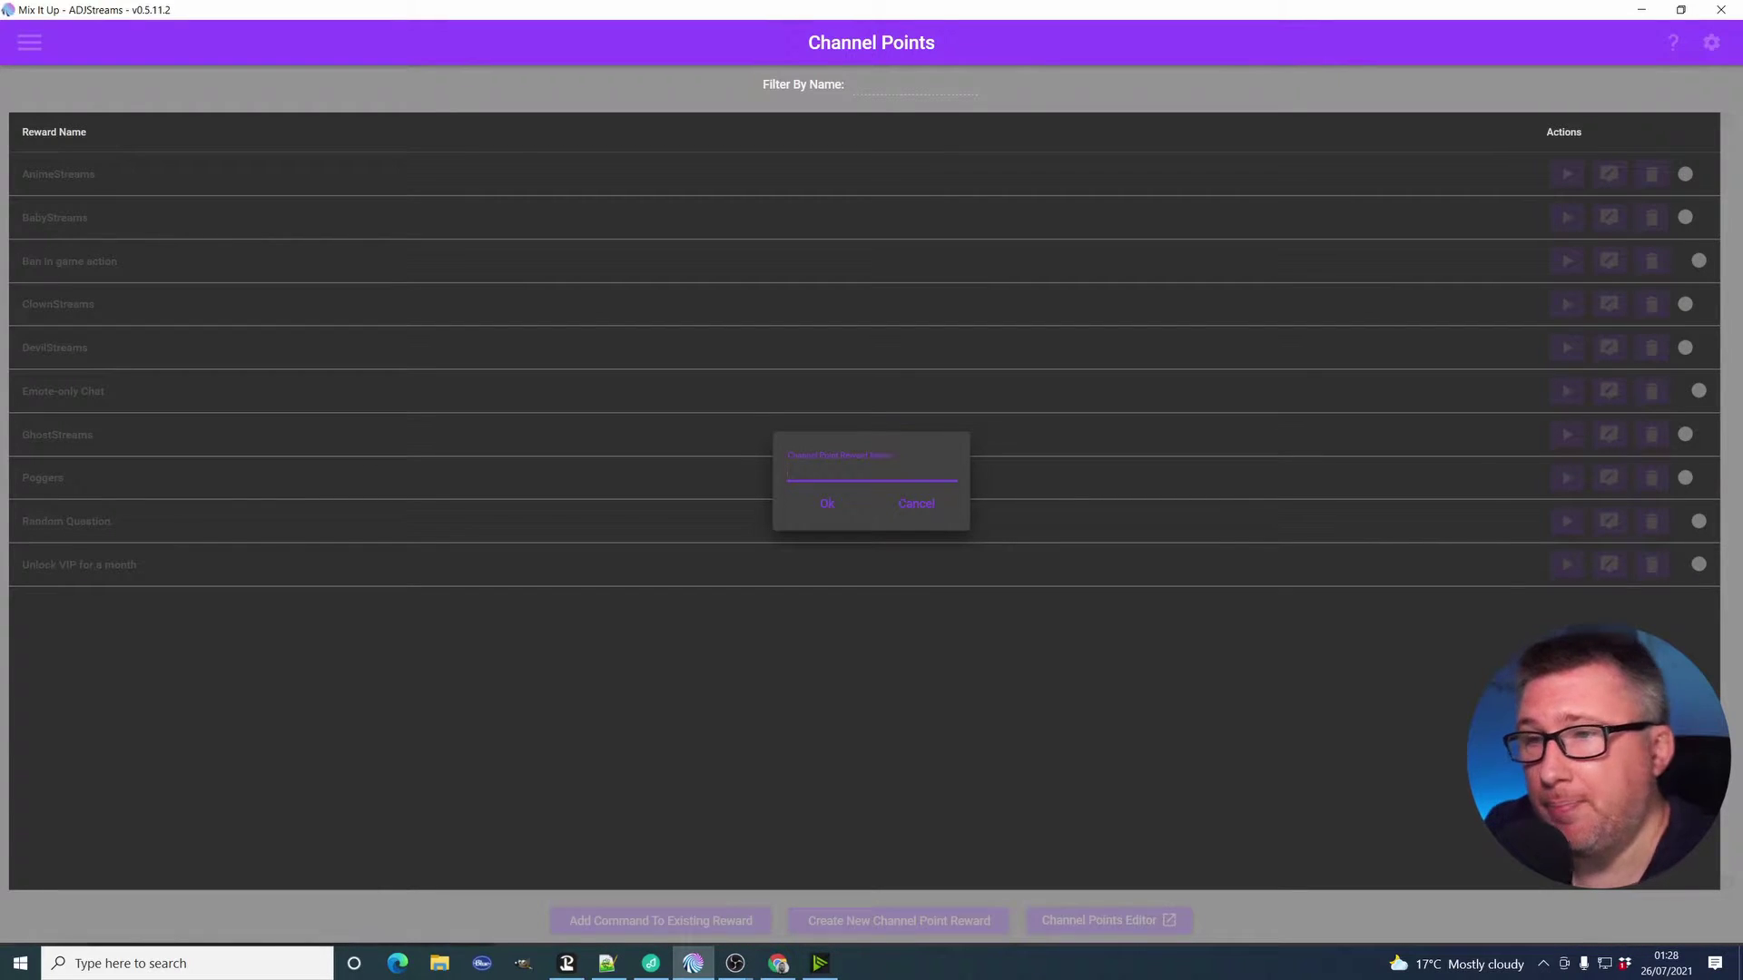
left_click(926, 506)
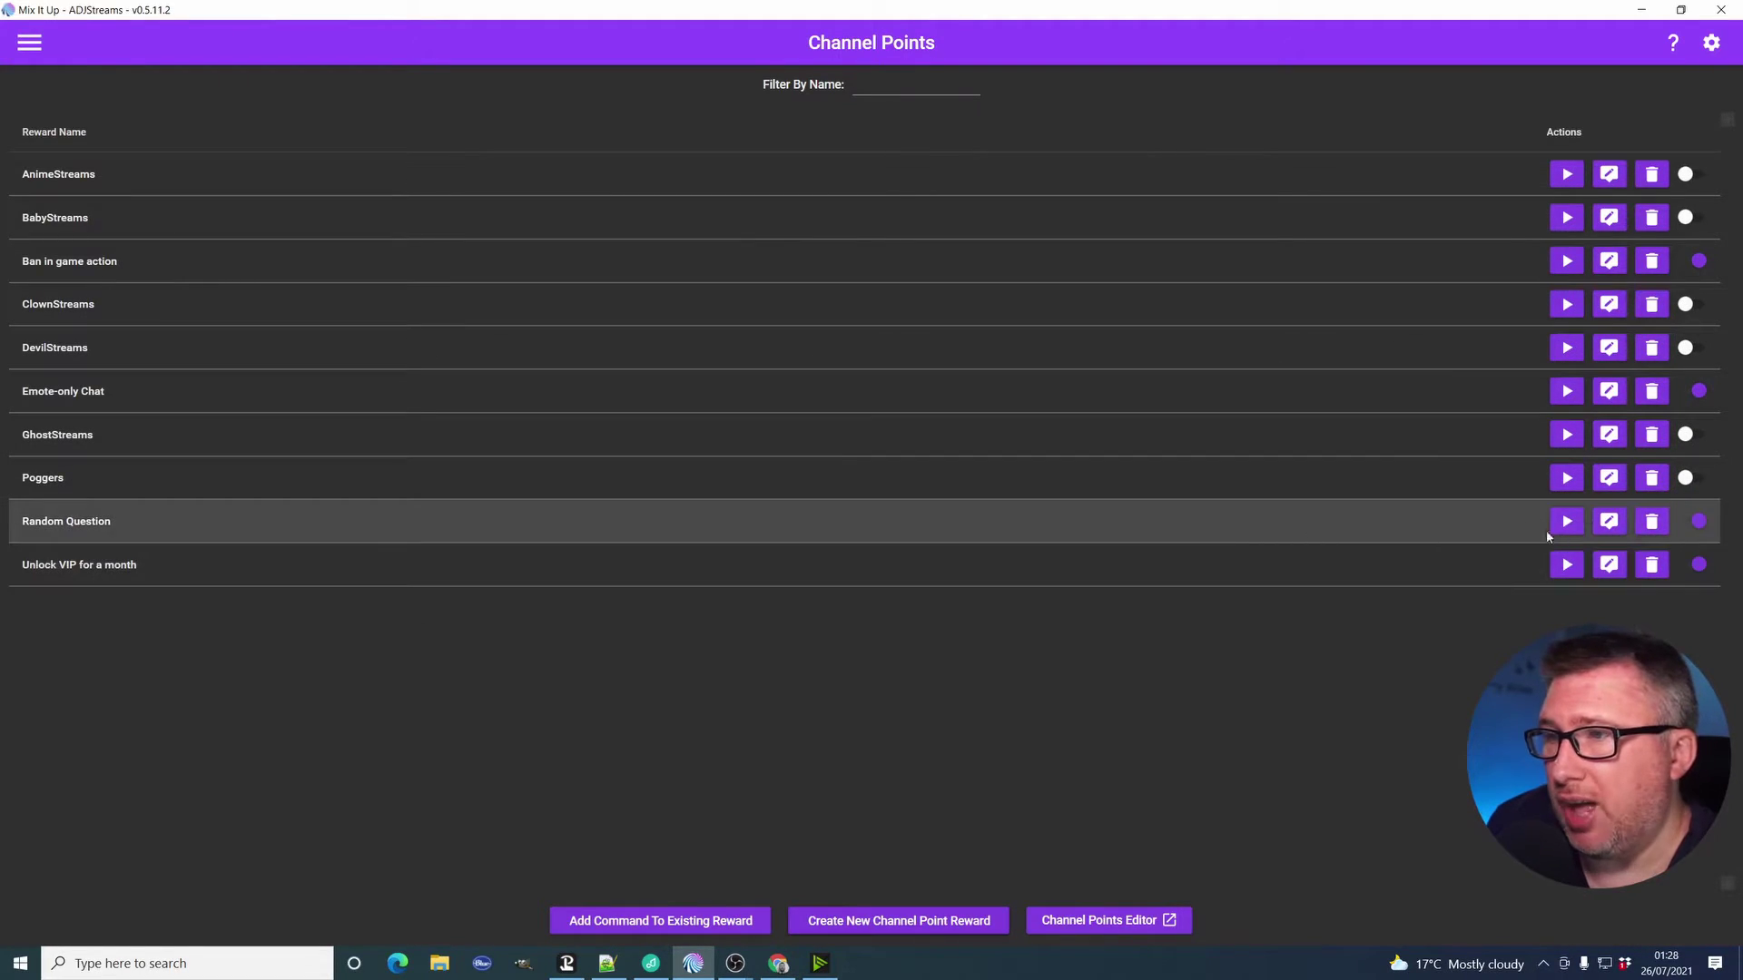
Open the command of the Random Question channel point reward for editing.
left_click(1608, 521)
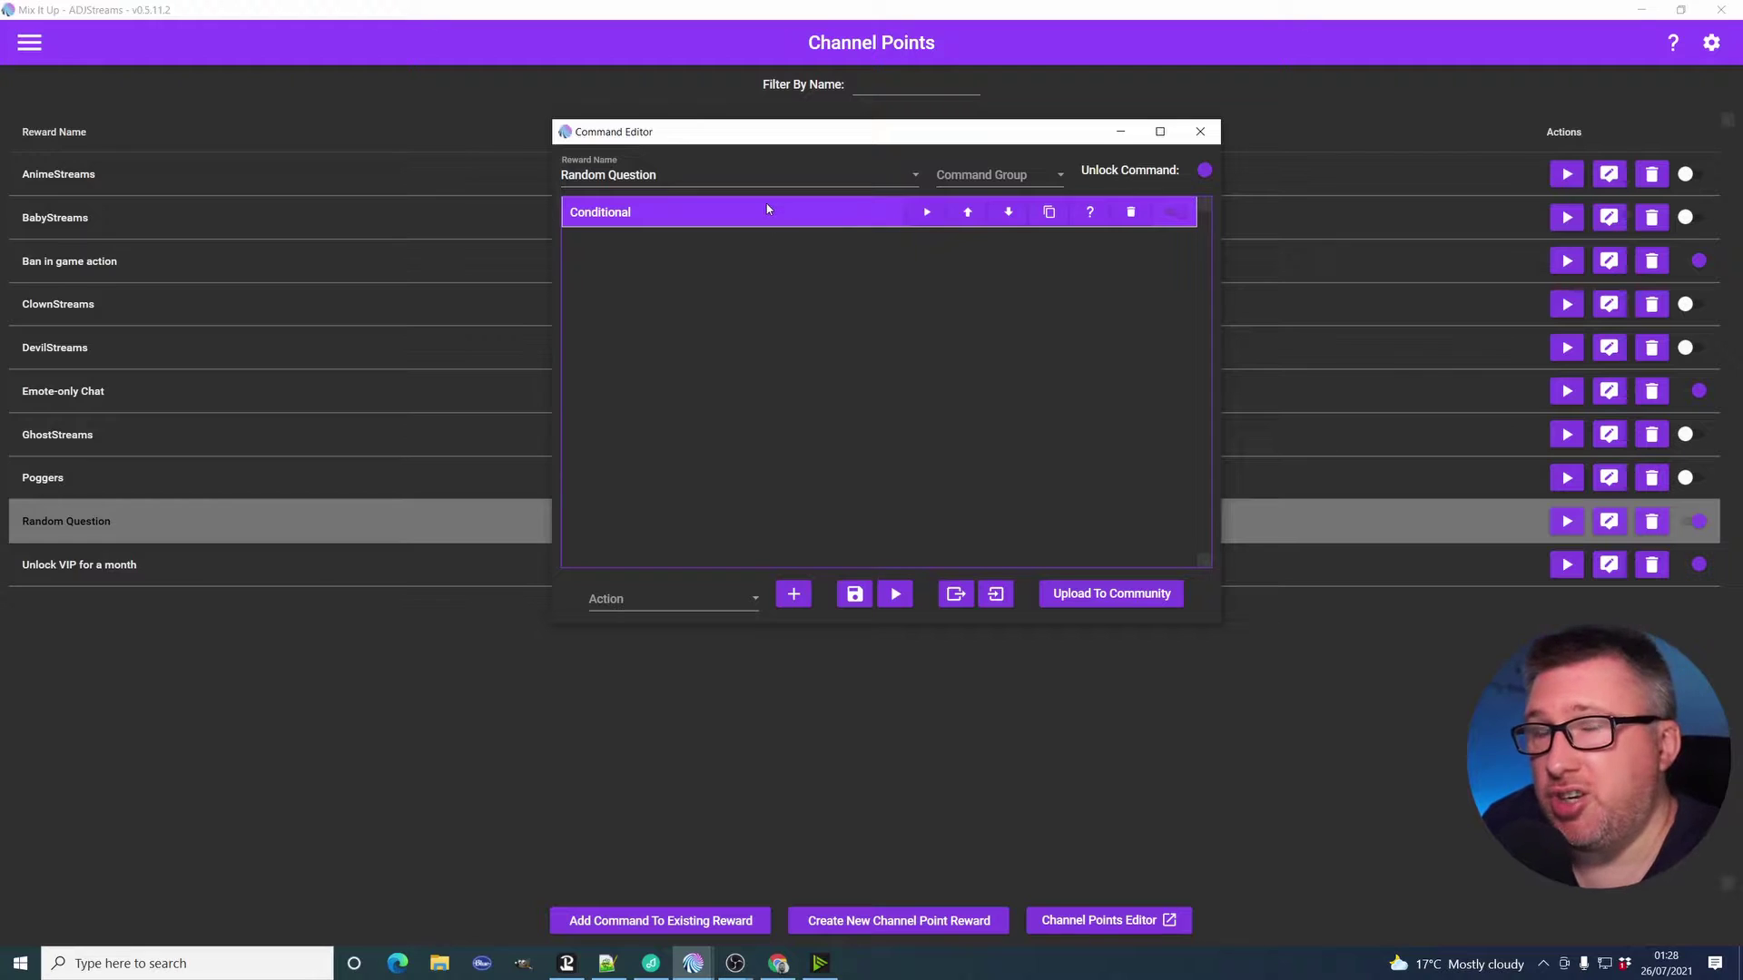
left_click(705, 601)
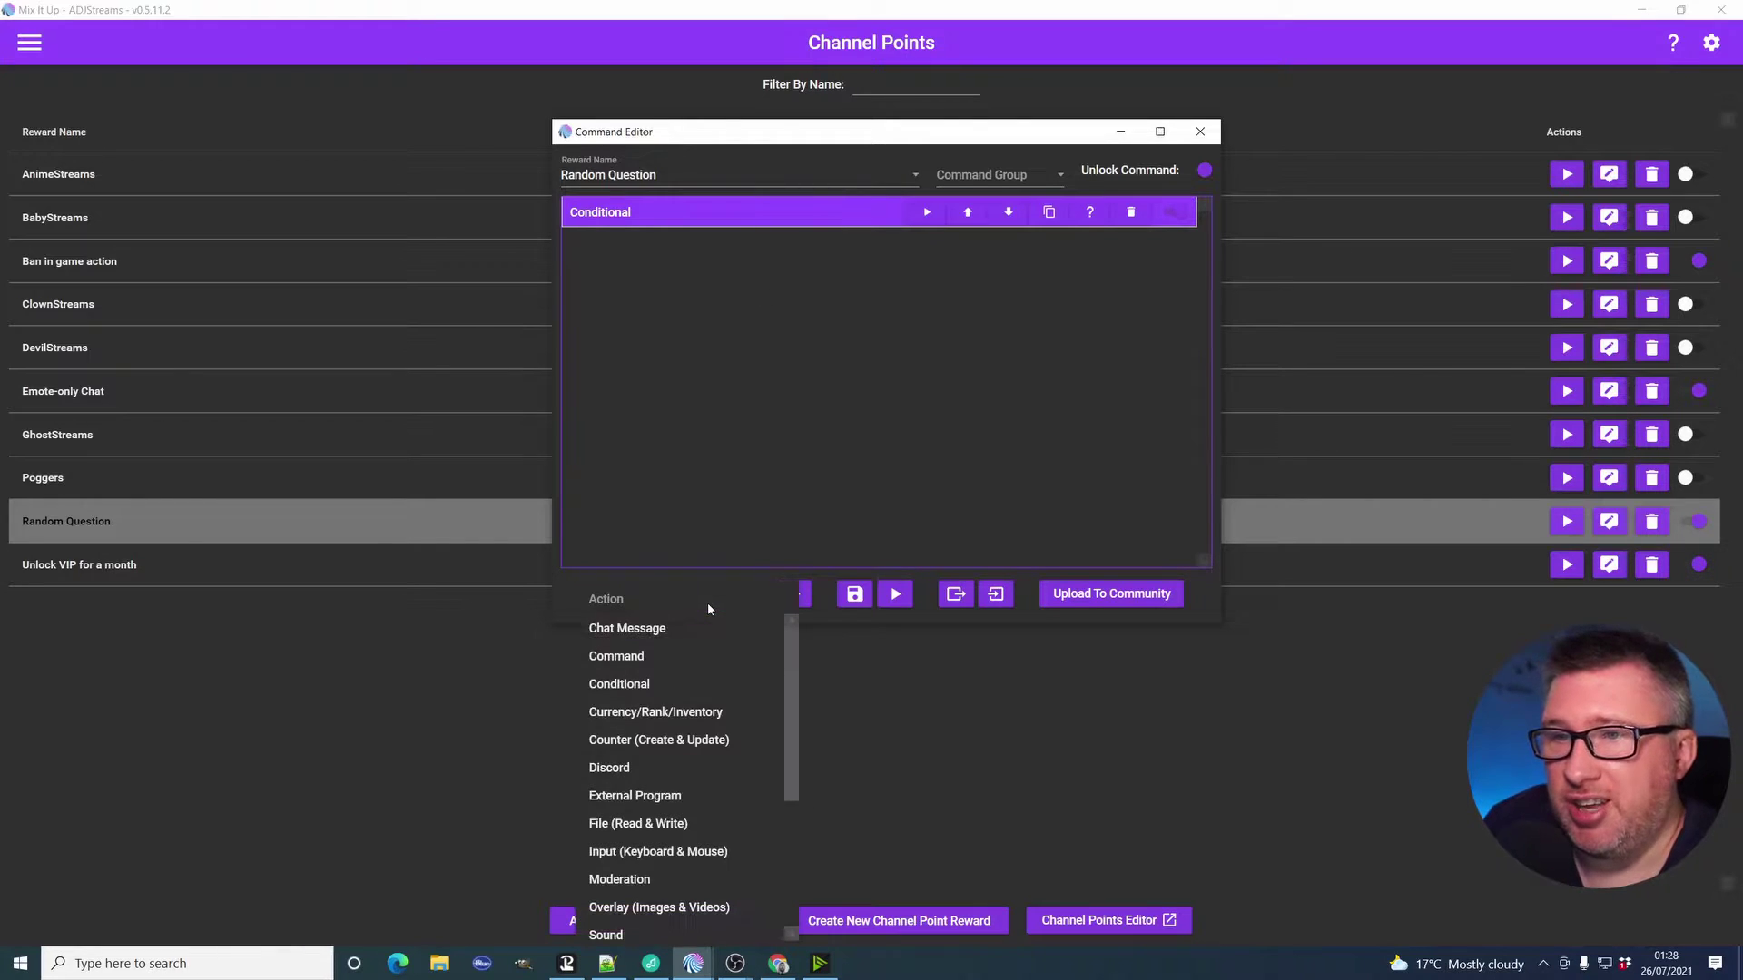
left_click(650, 687)
left_click(804, 599)
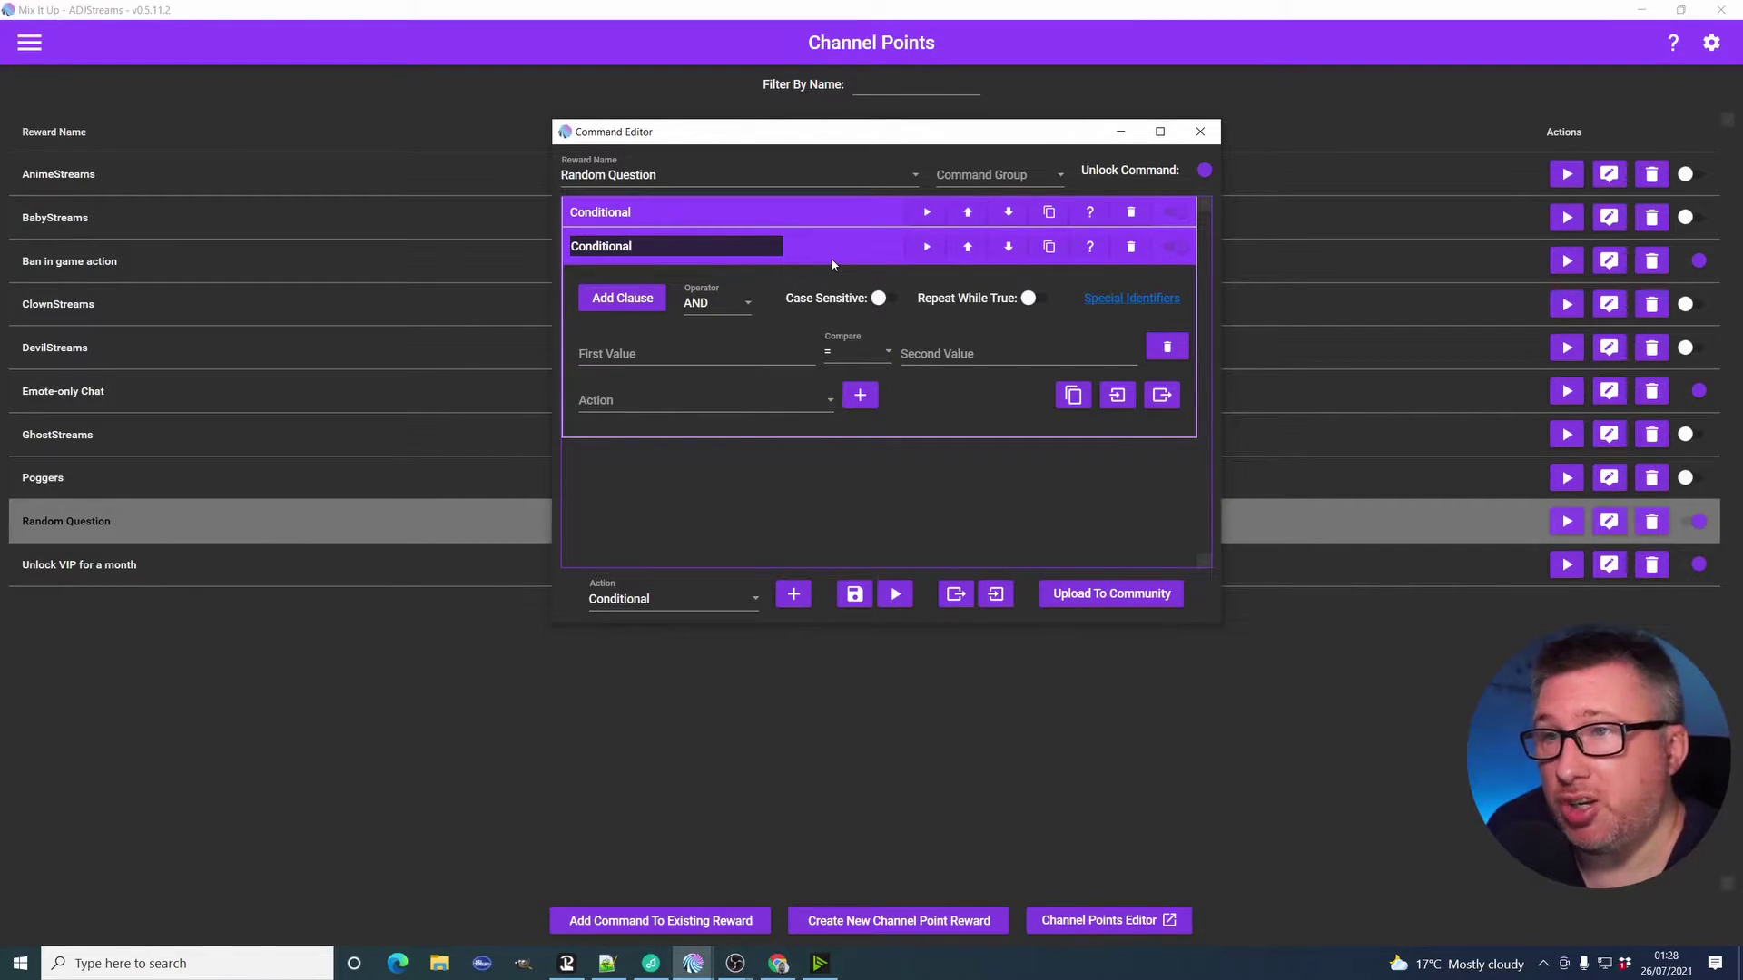
left_click(1130, 248)
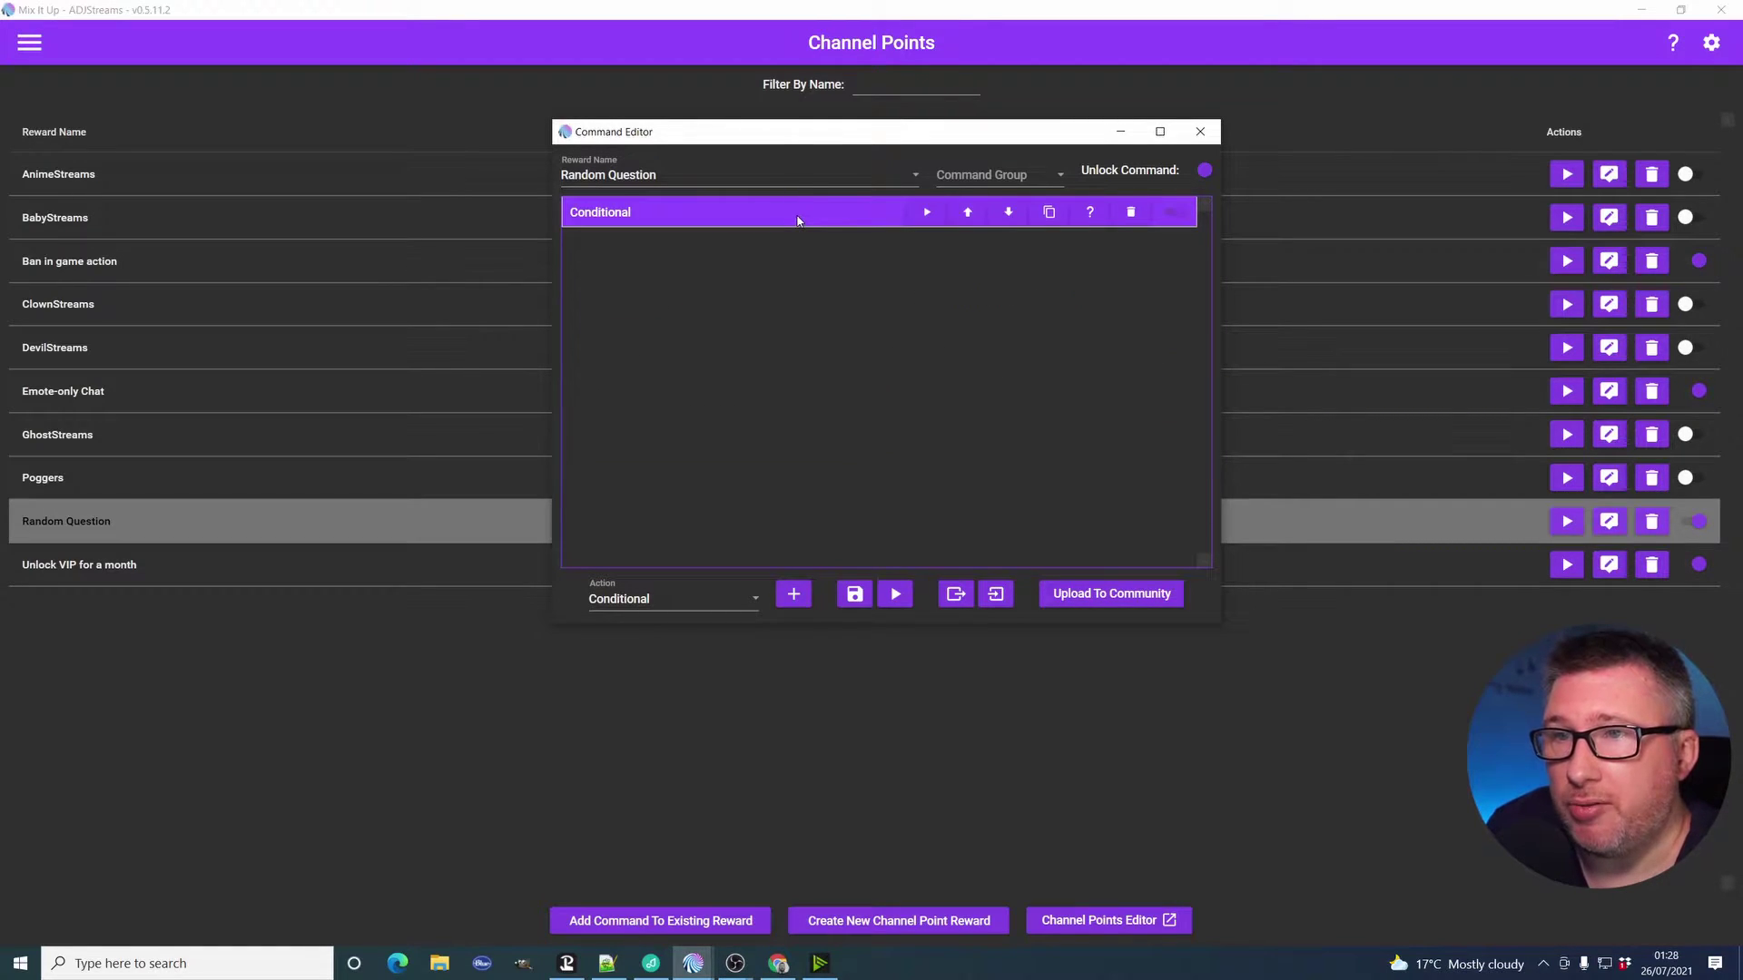
Expand the existing Conditional action and examine its clause, from the first value to the minimum and maximum limits.
left_click(798, 221)
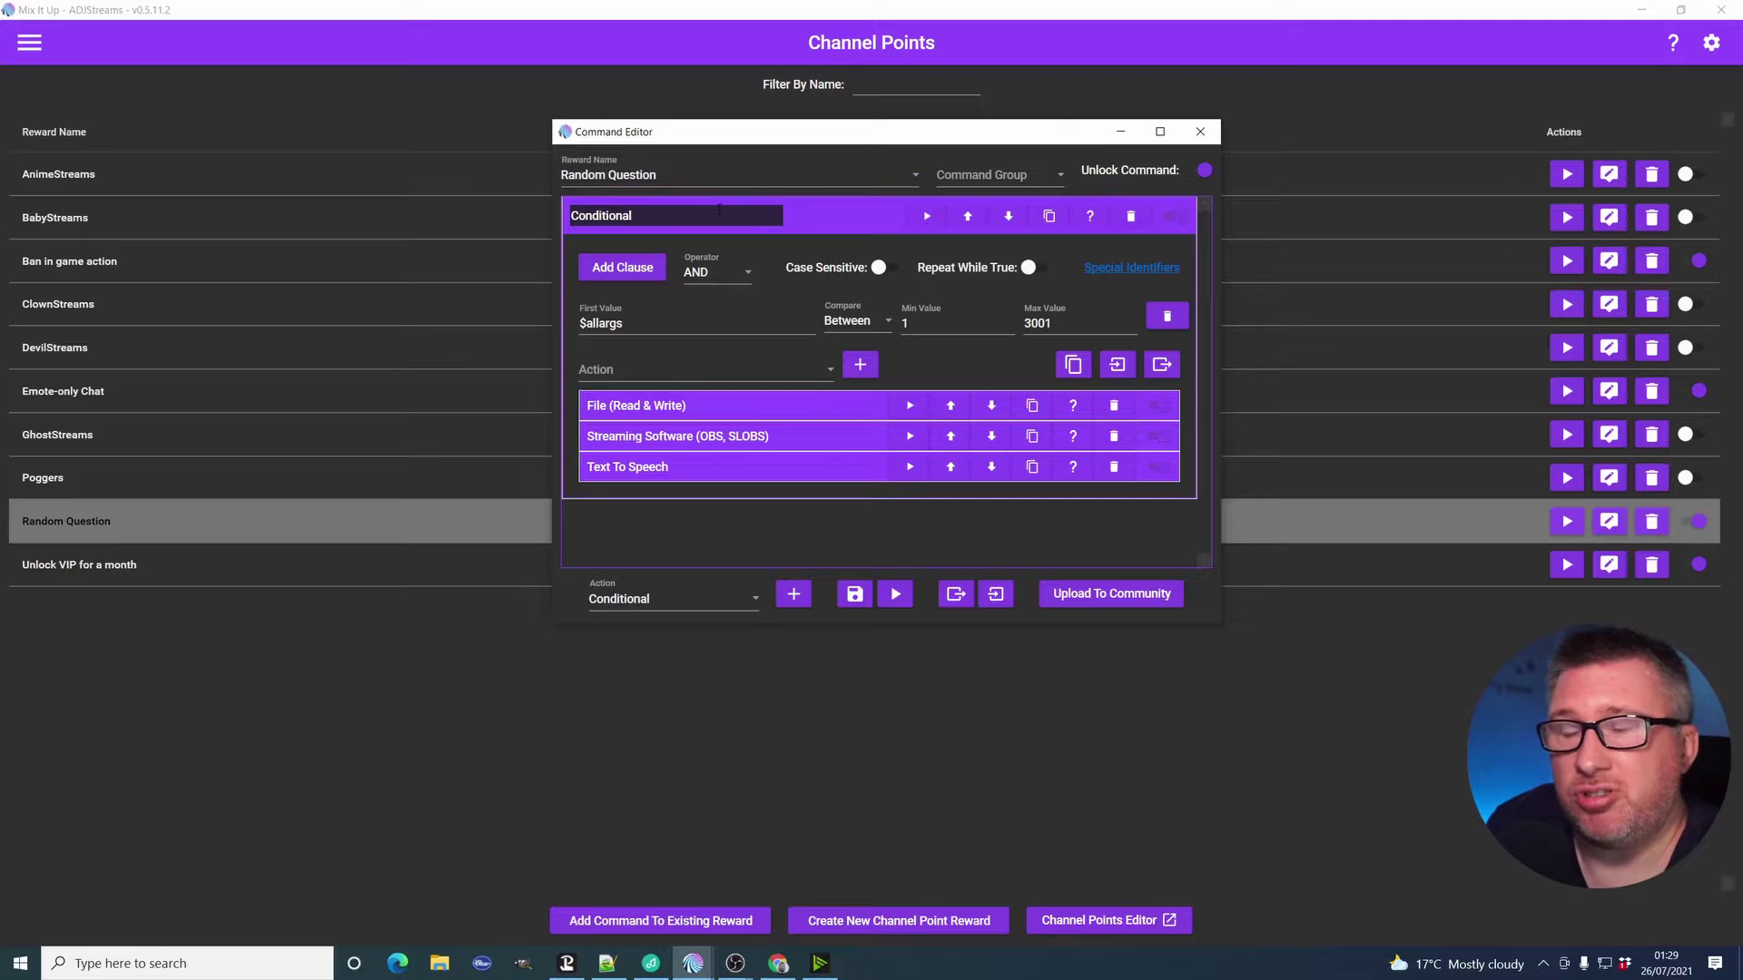
left_click_drag(660, 326, 623, 323)
left_click(649, 323)
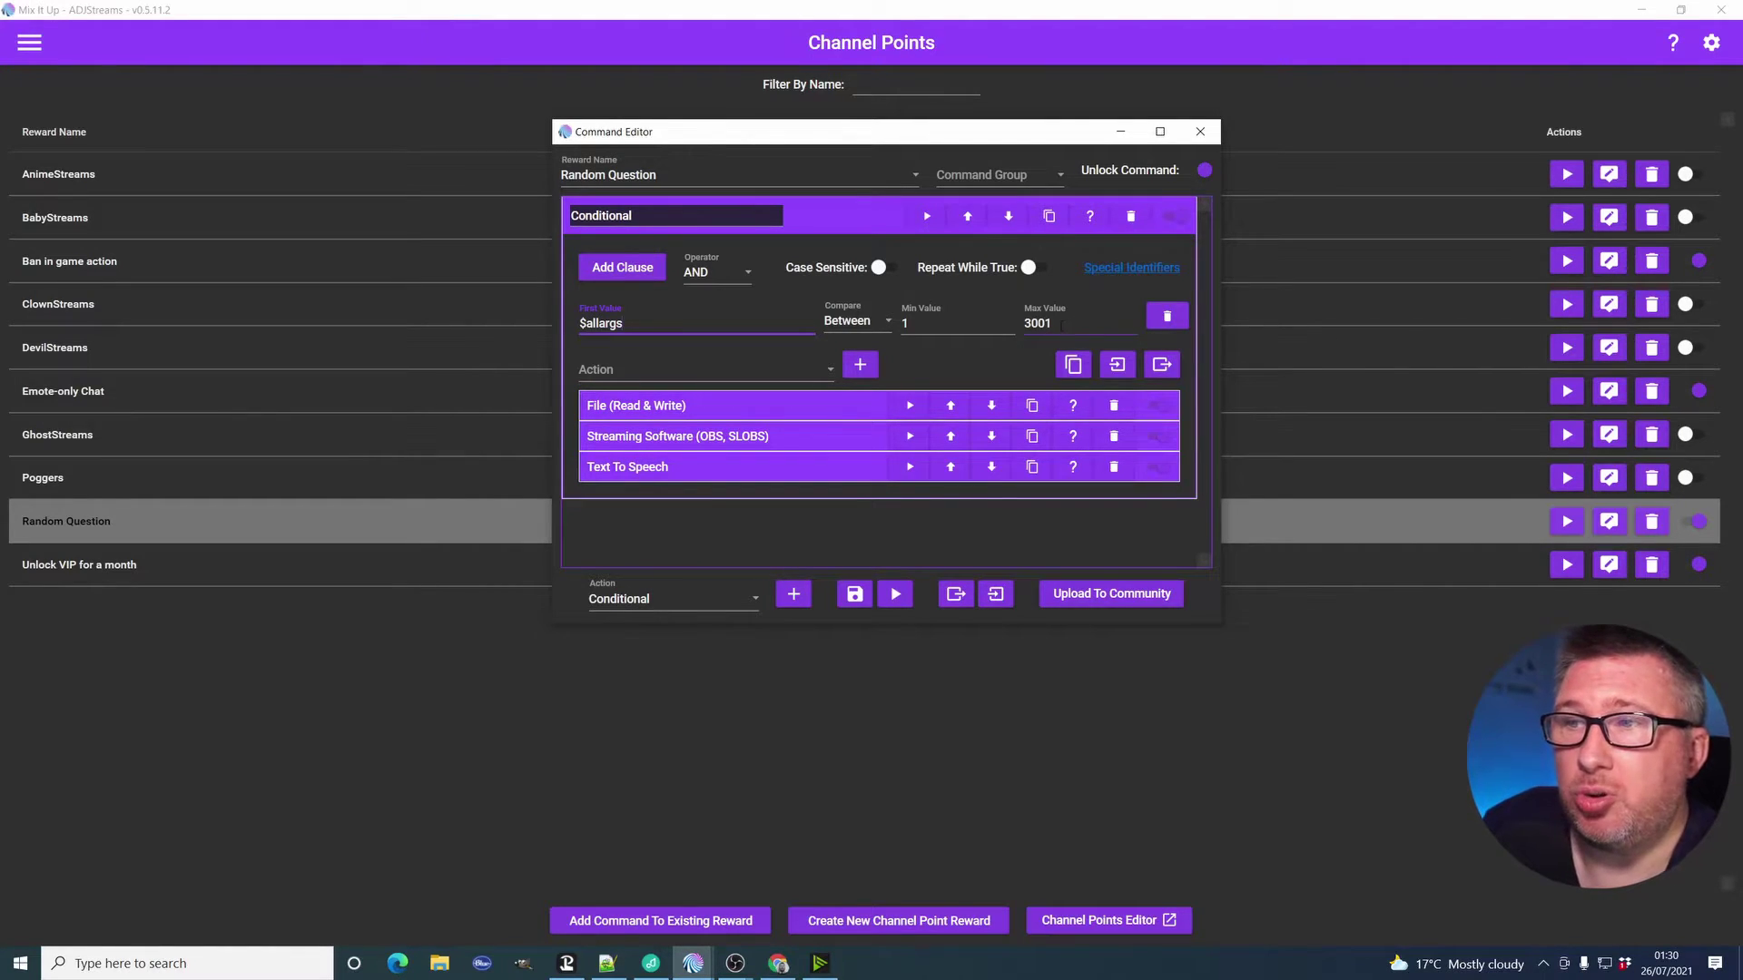
left_click_drag(1058, 326, 1022, 327)
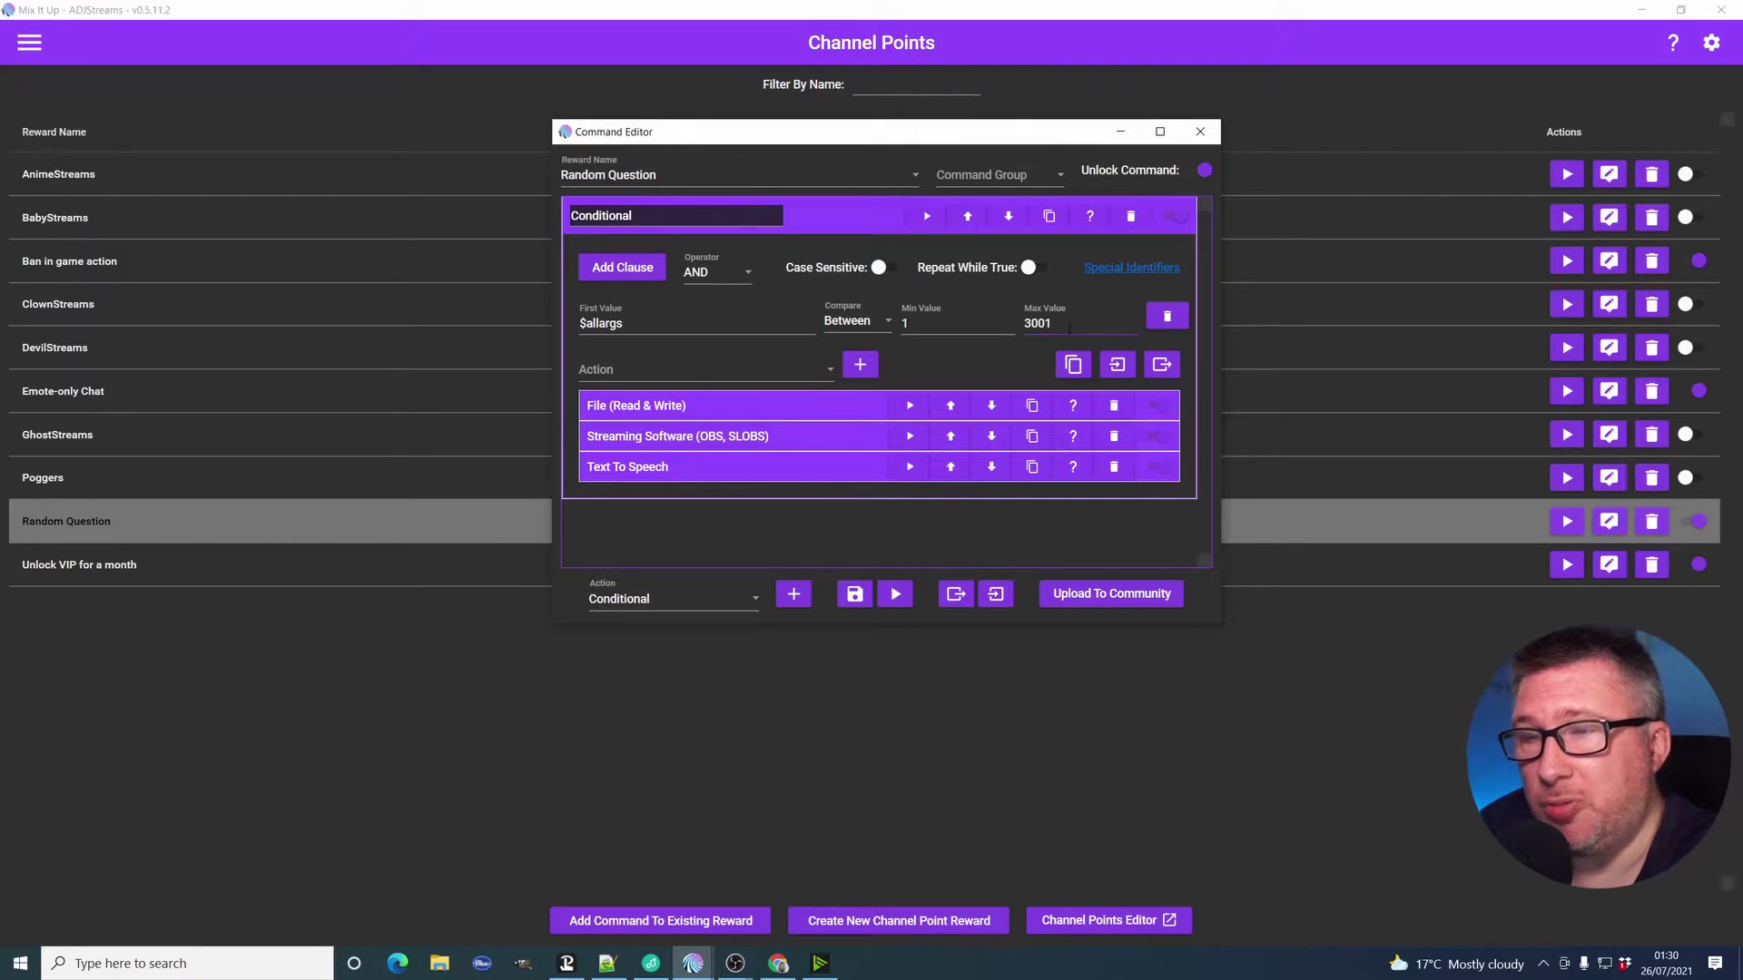
left_click(690, 374)
left_click(650, 601)
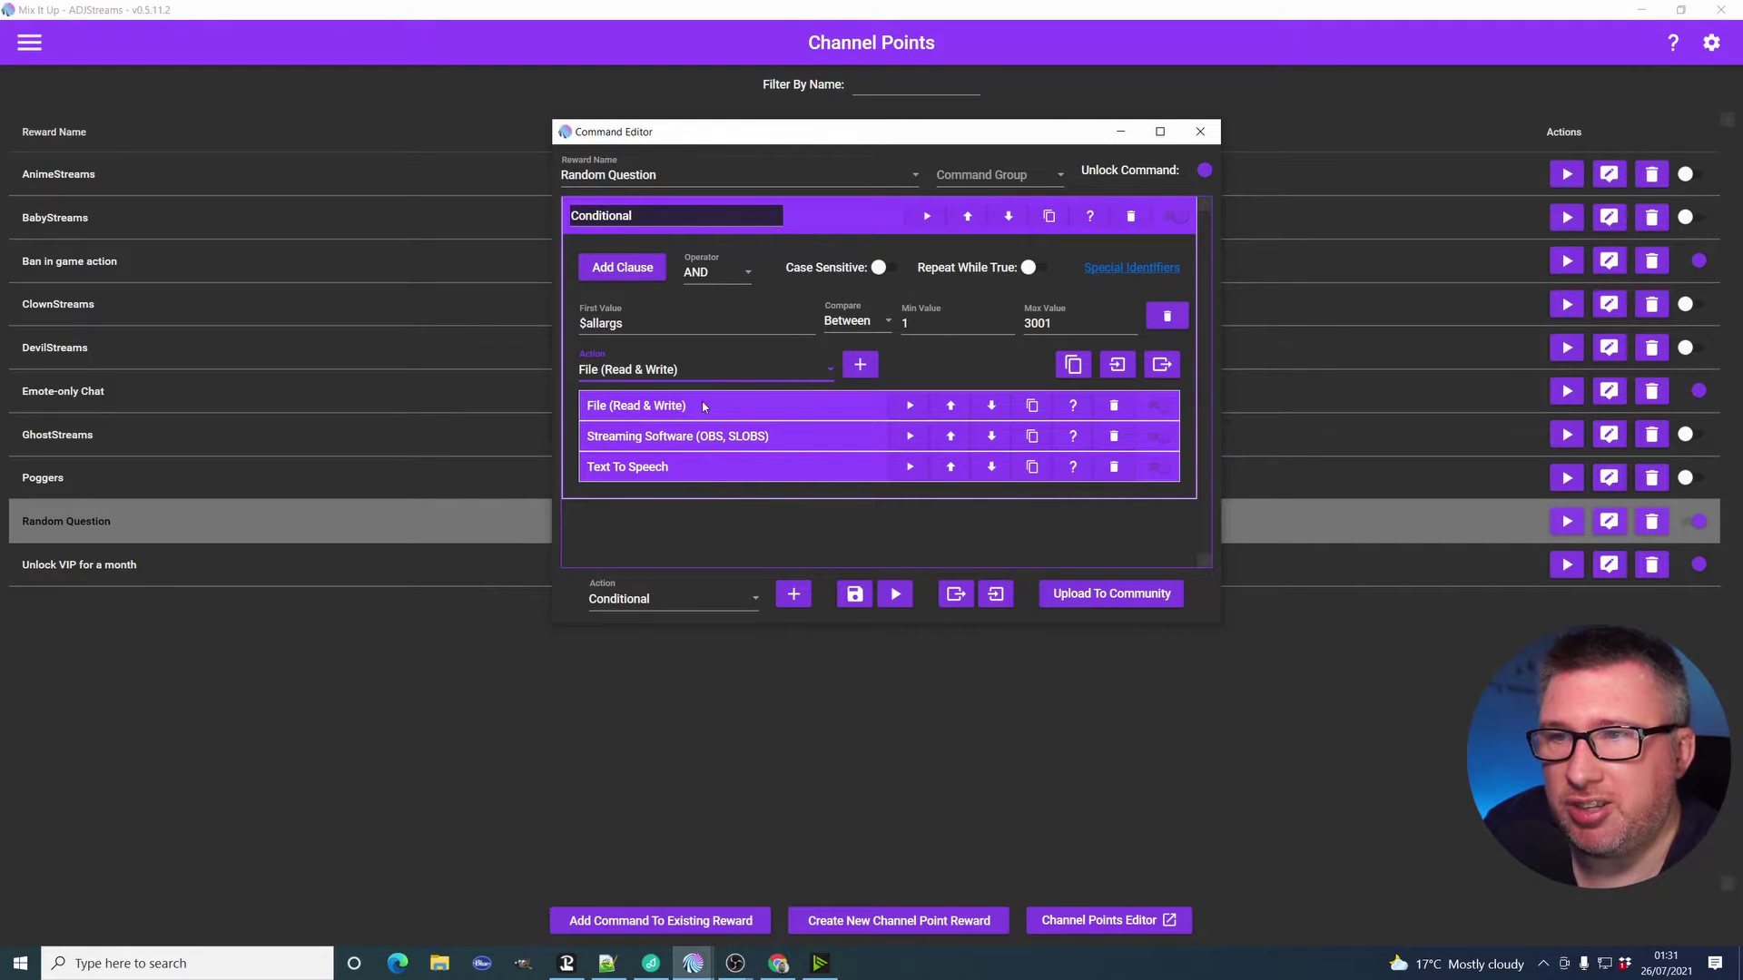
left_click(860, 364)
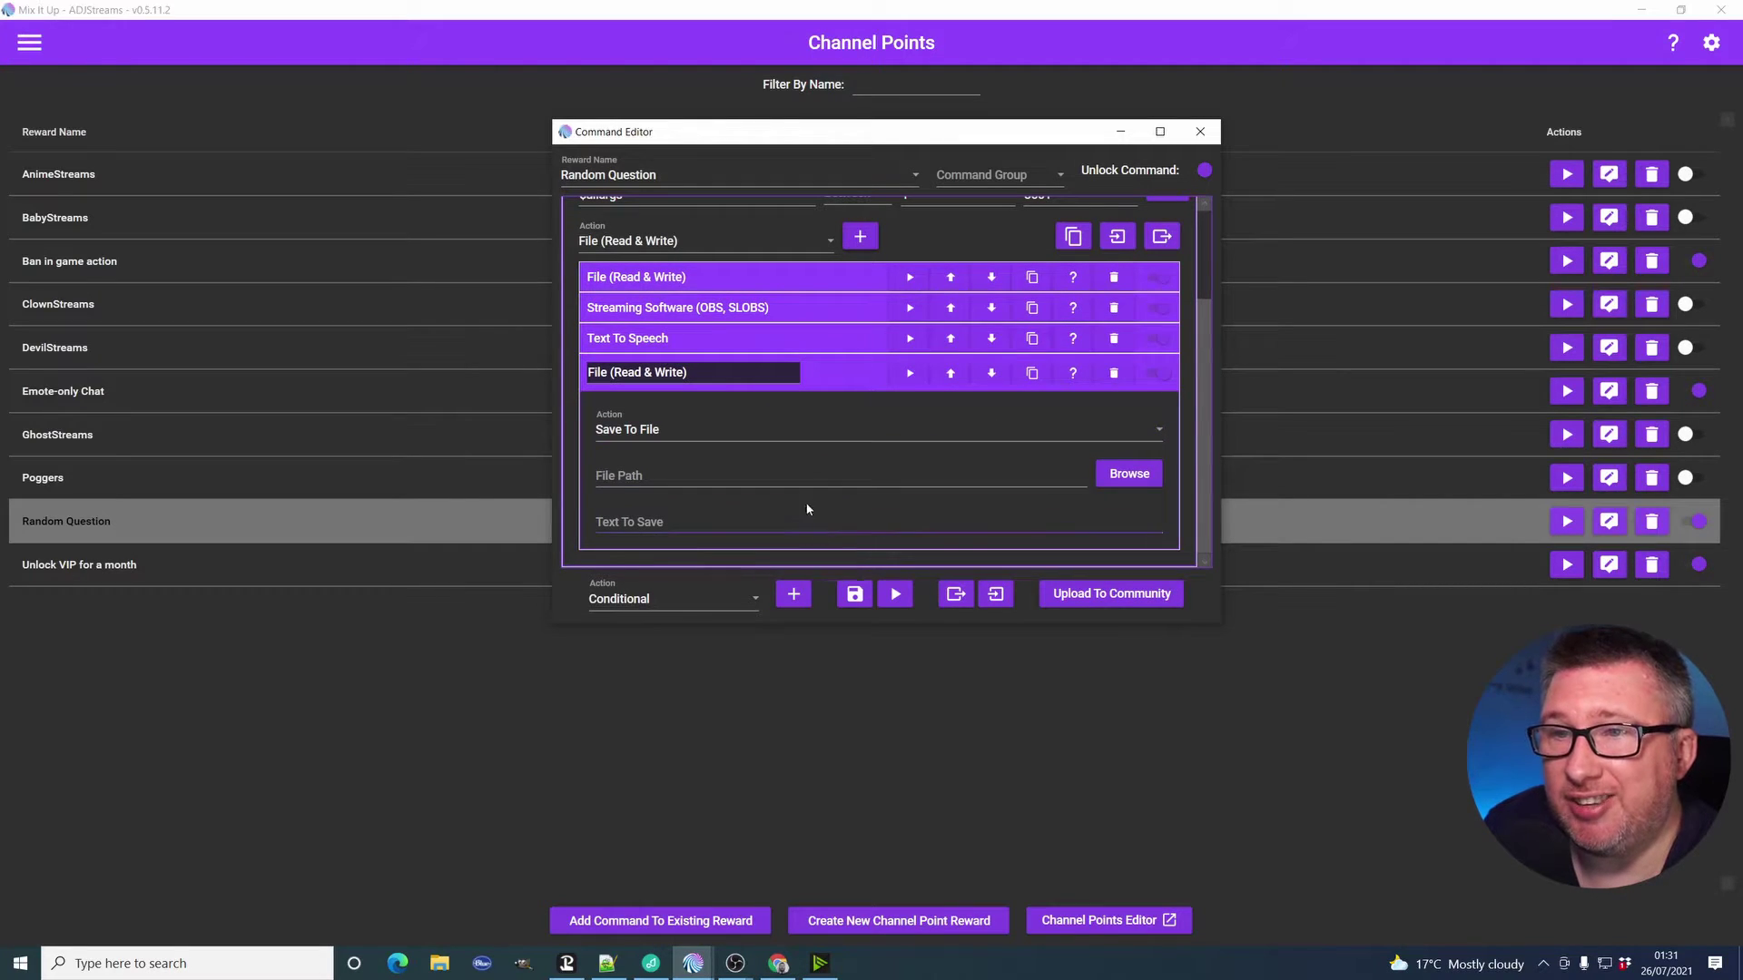
left_click(1114, 375)
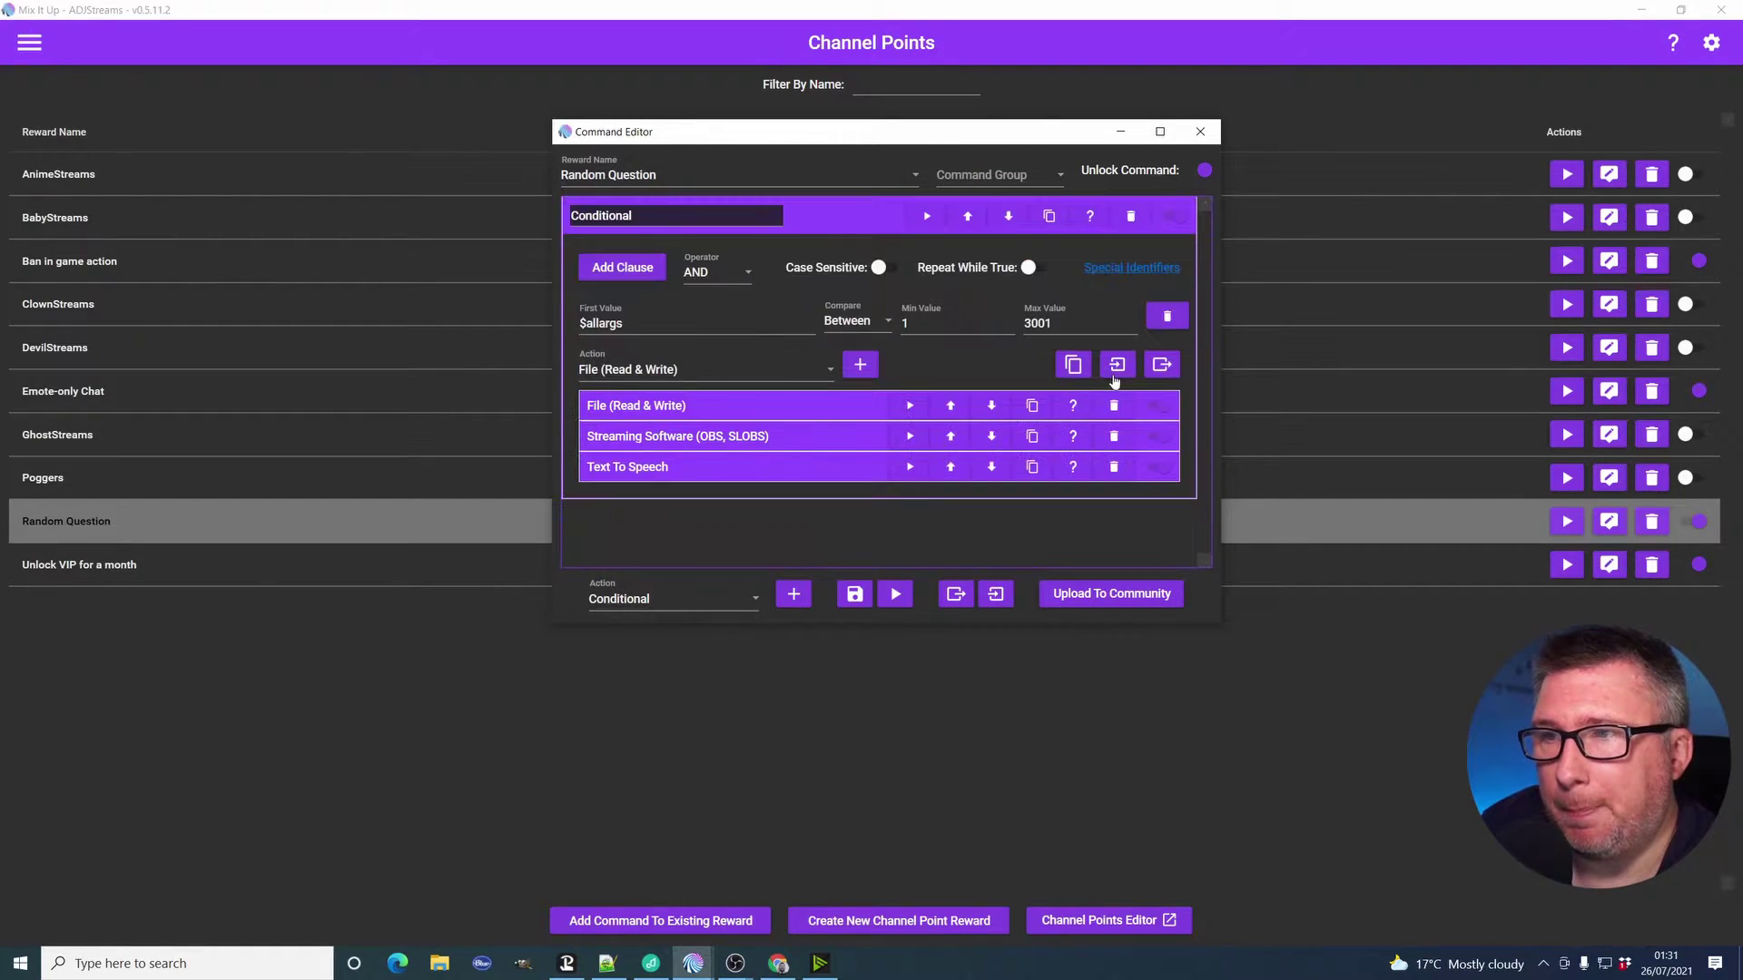
Expand the File (Read & Write) action inside the conditional and review the file operations it offers, leaving its setting as is.
left_click(792, 421)
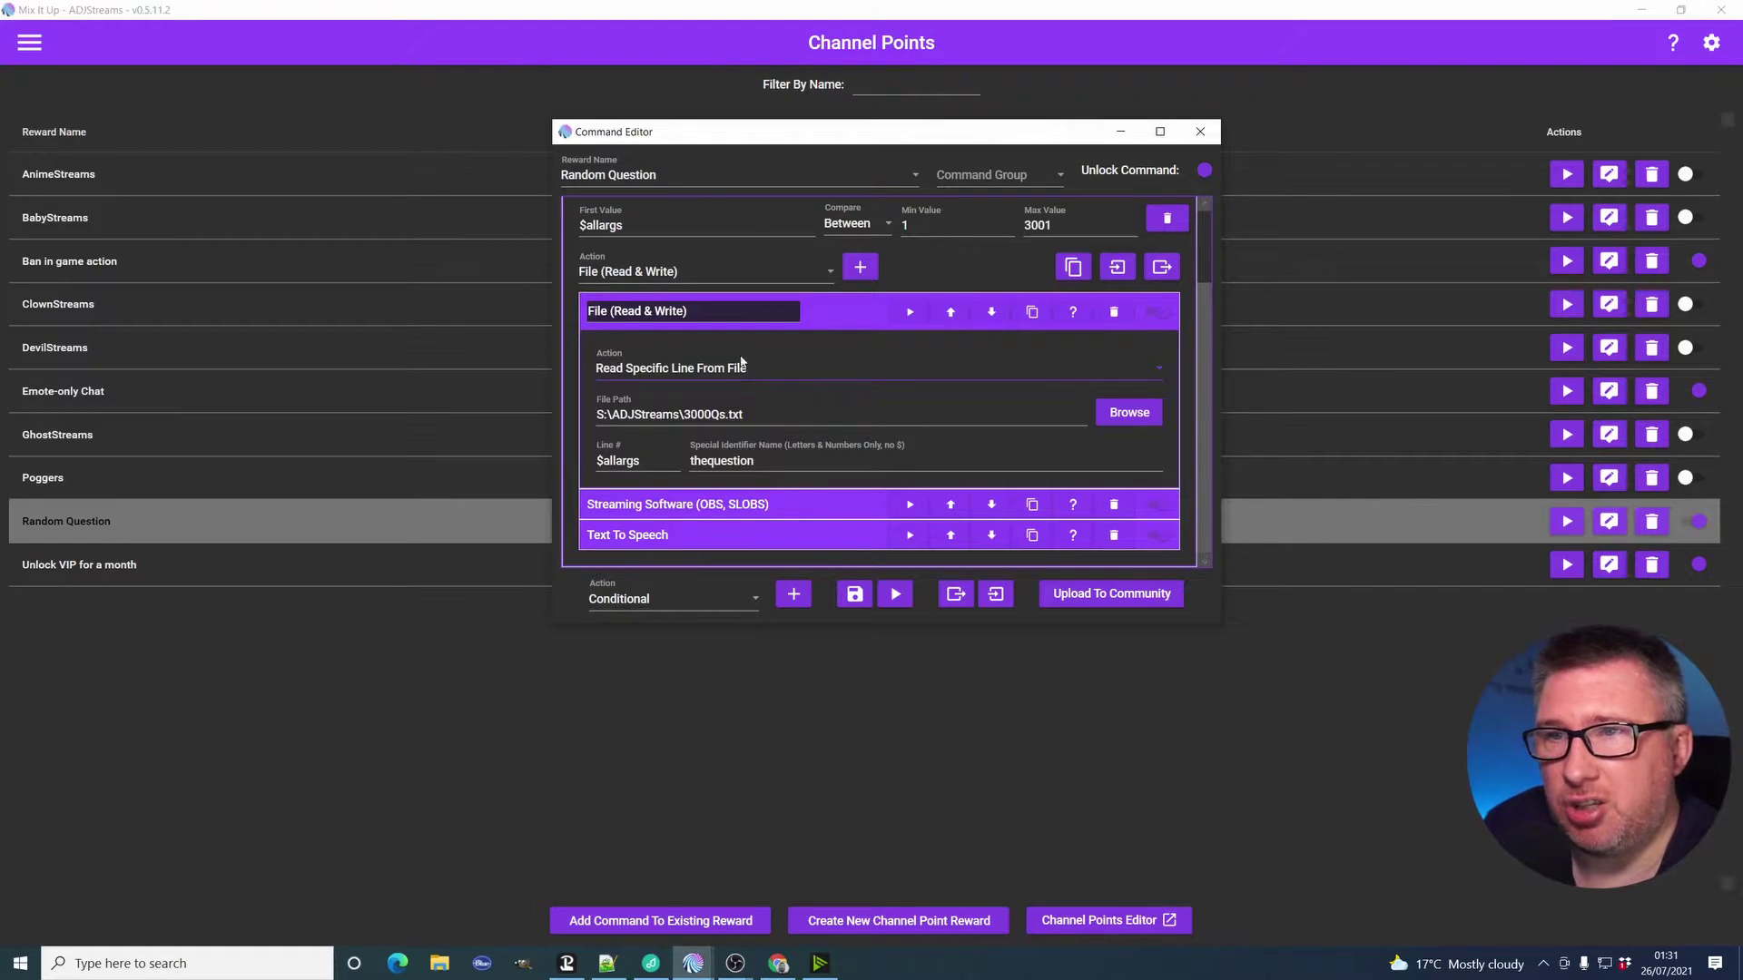
left_click(782, 365)
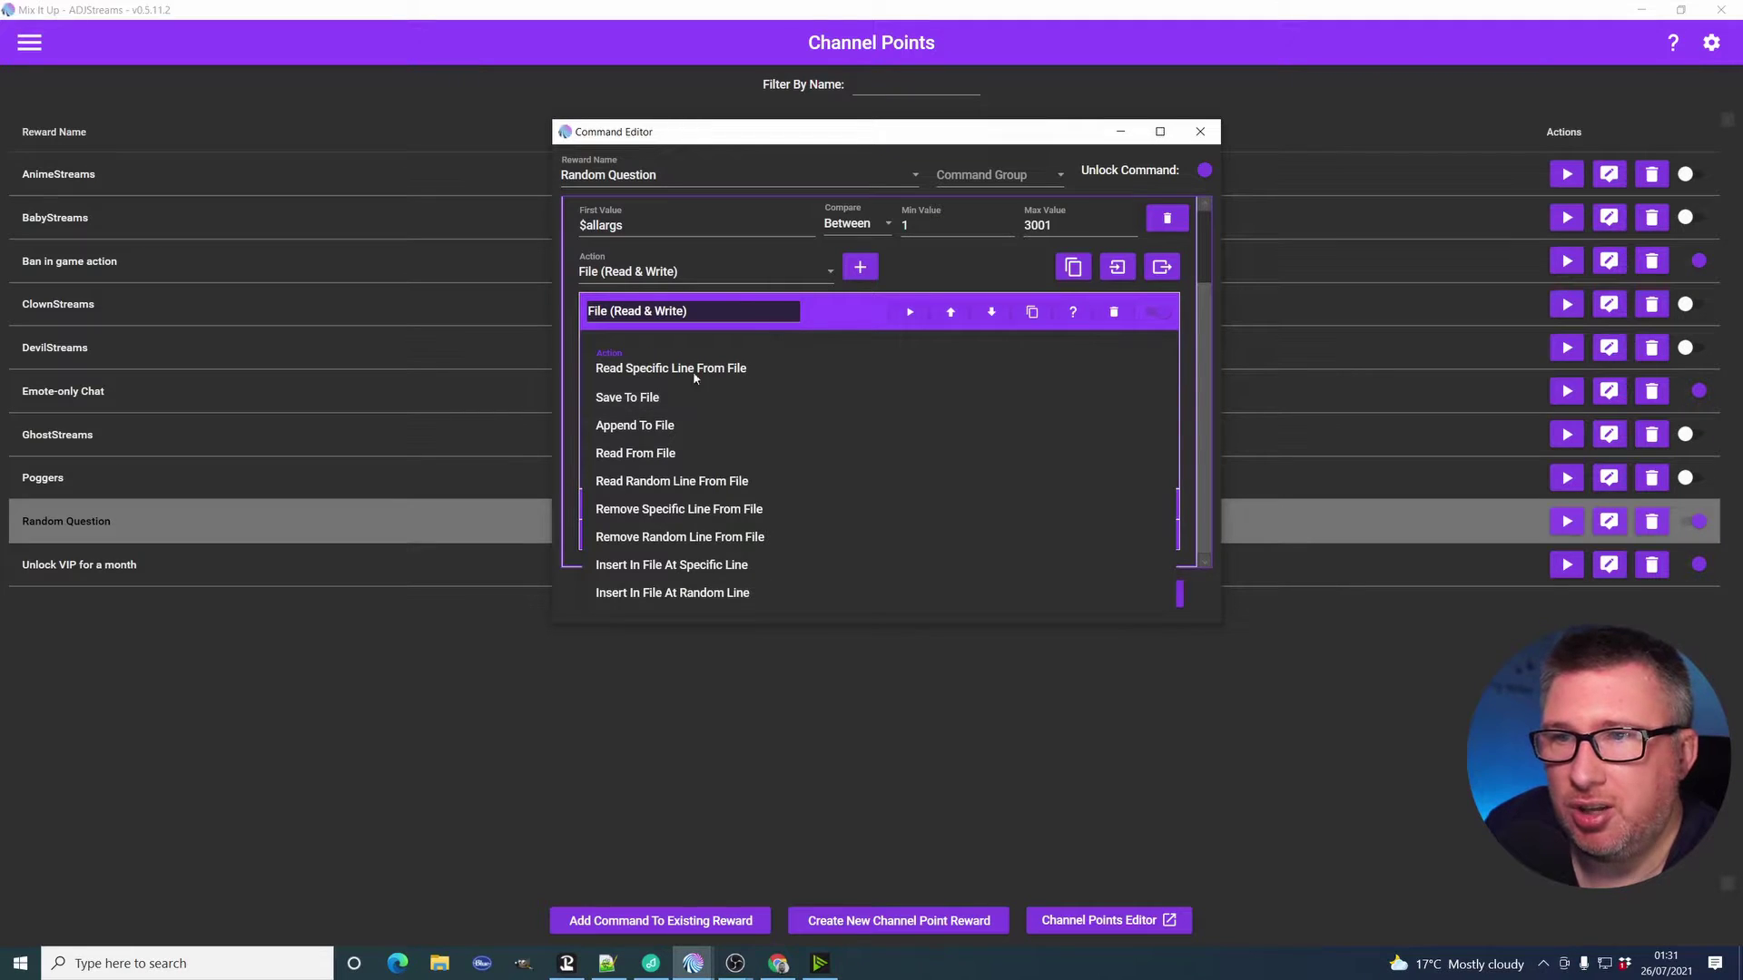
left_click(777, 315)
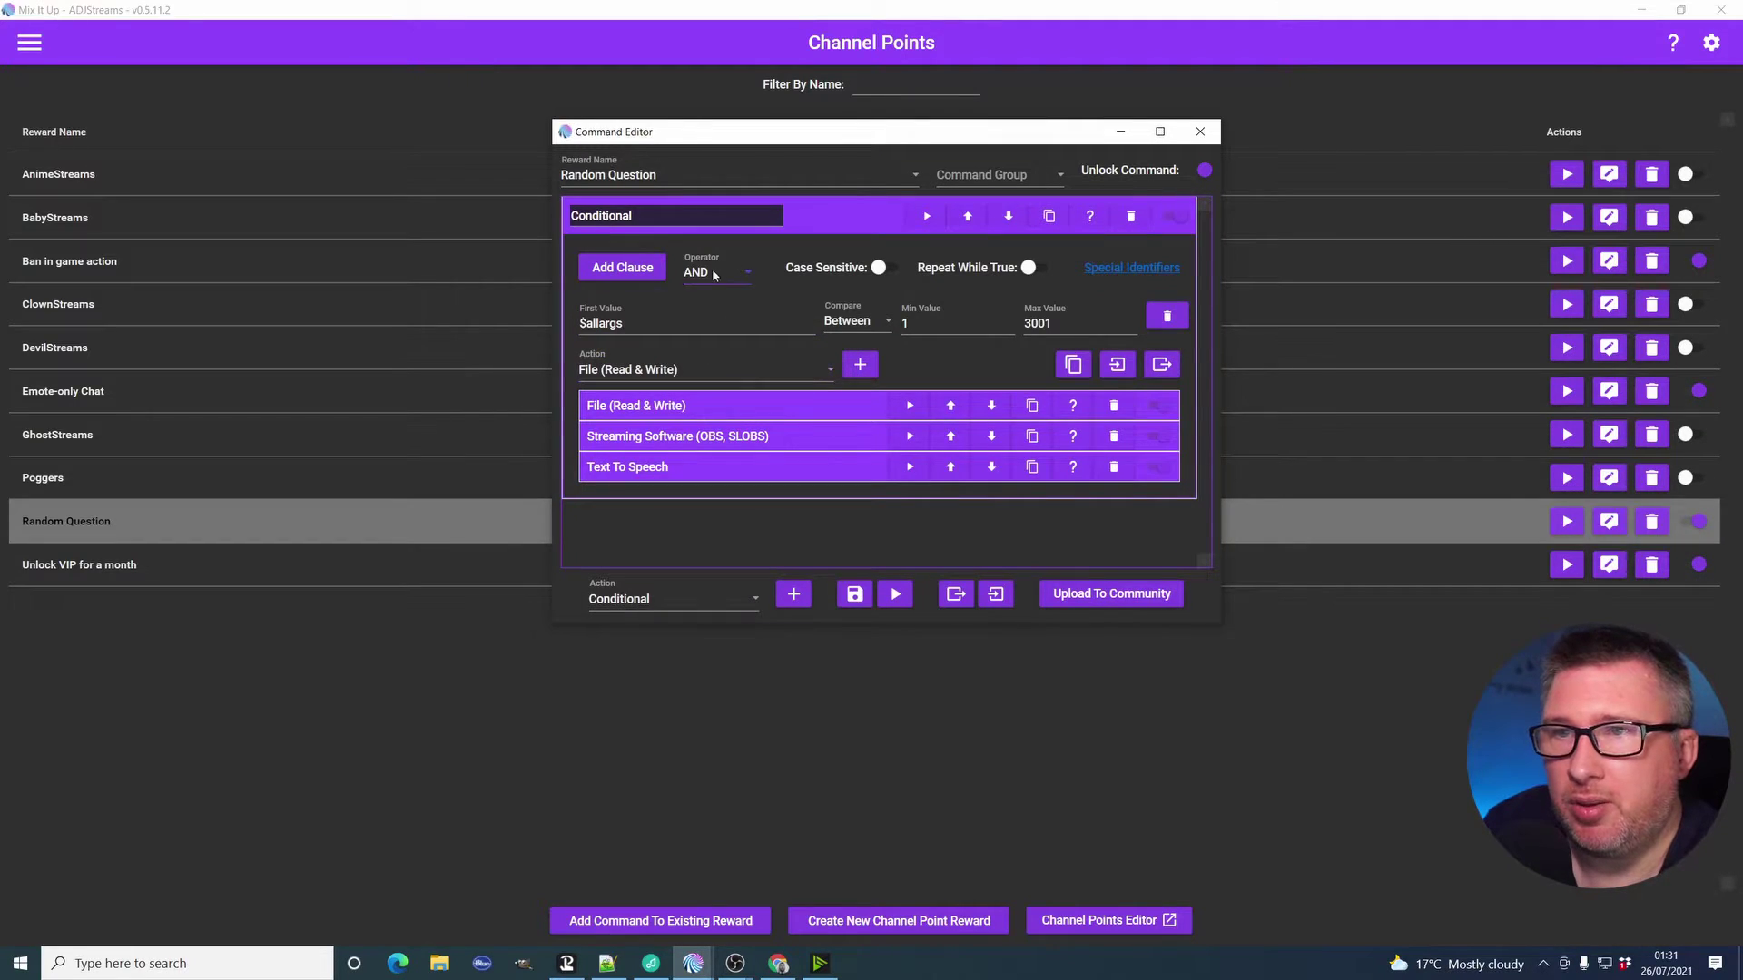
left_click(732, 396)
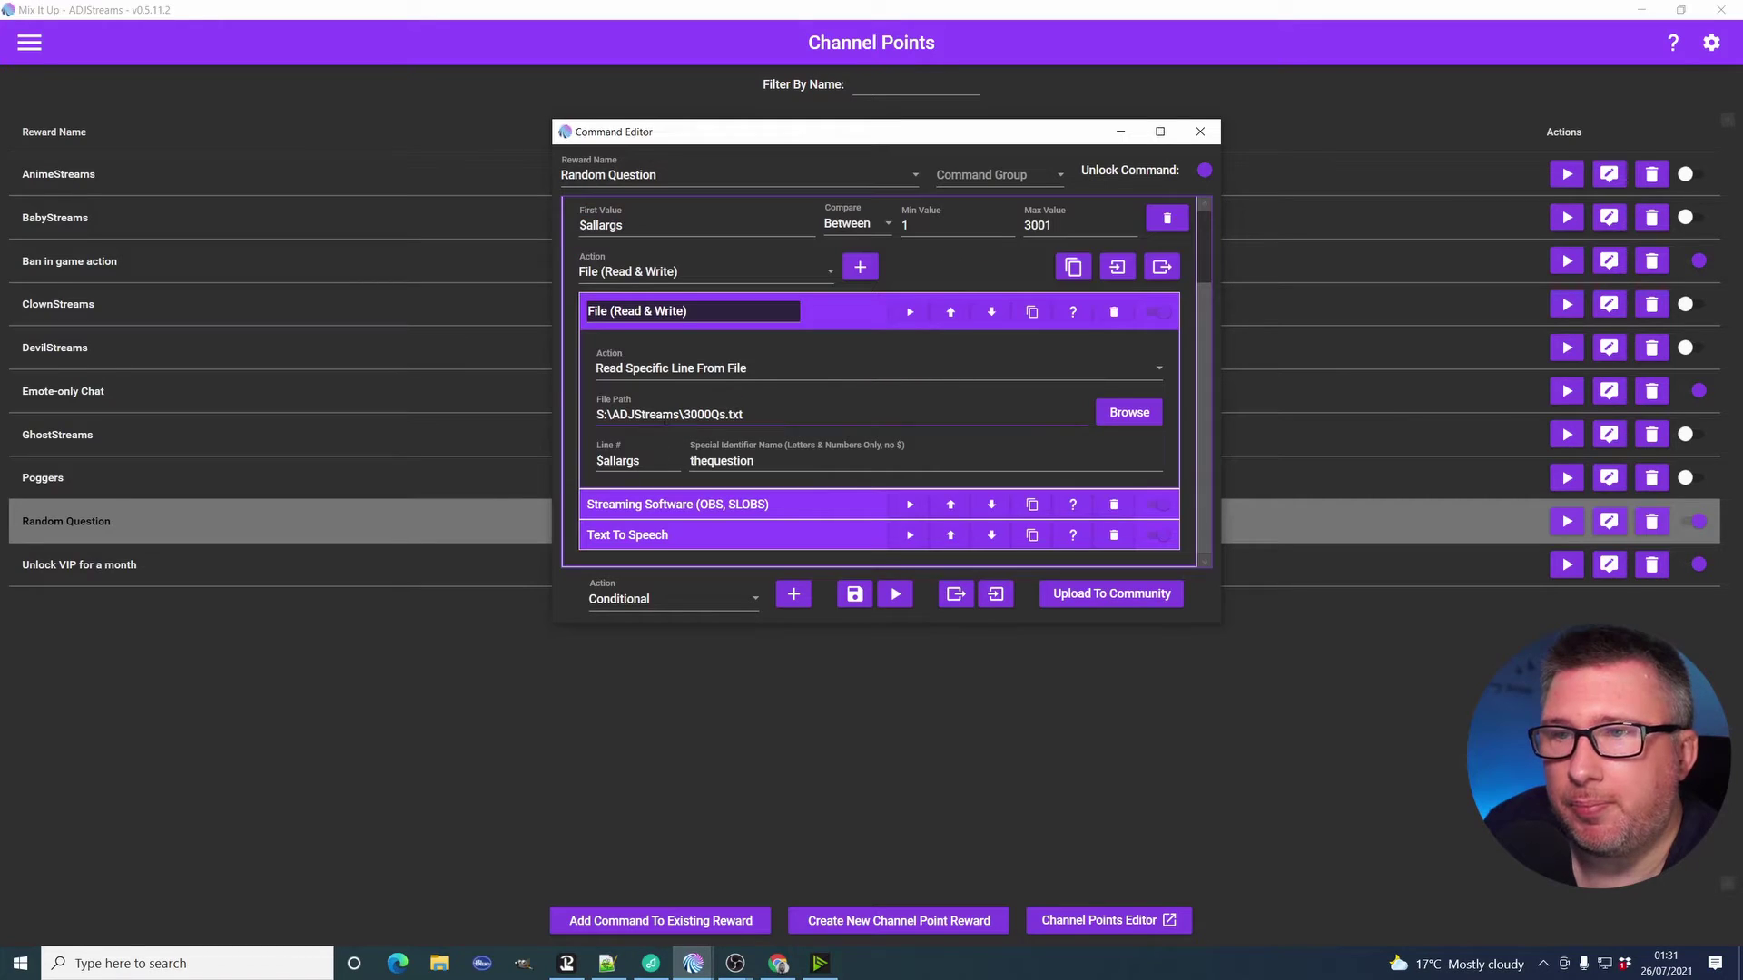
left_click(697, 367)
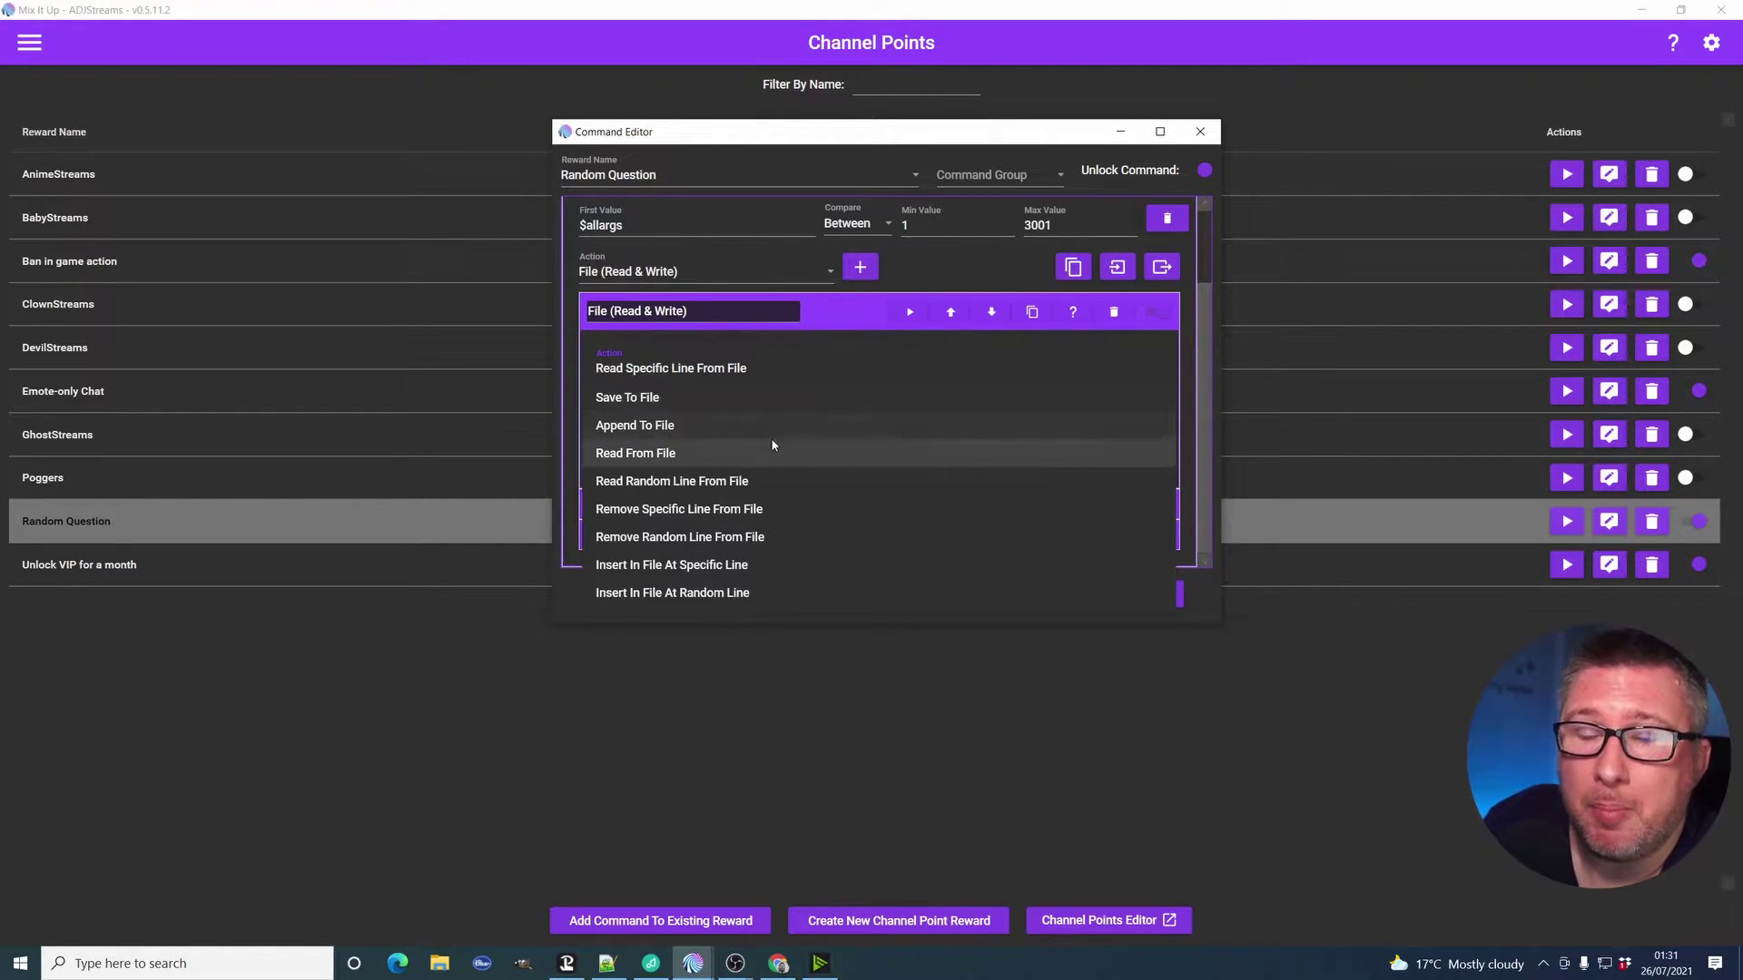
left_click(854, 315)
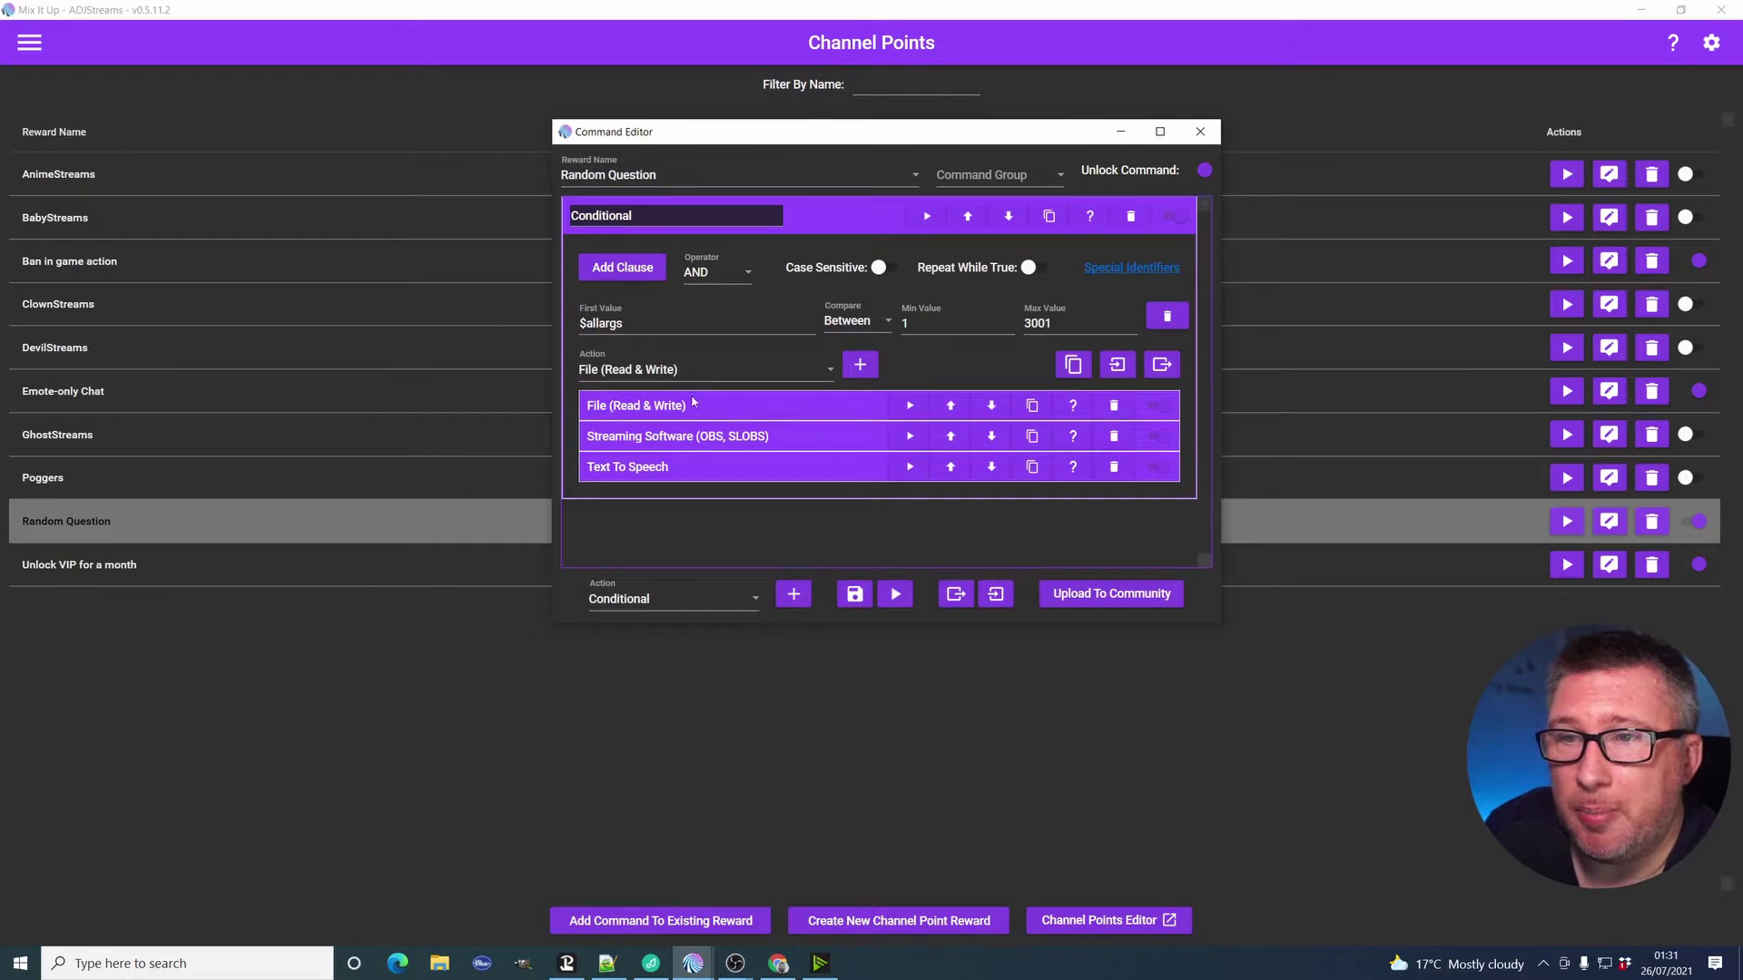
left_click(763, 406)
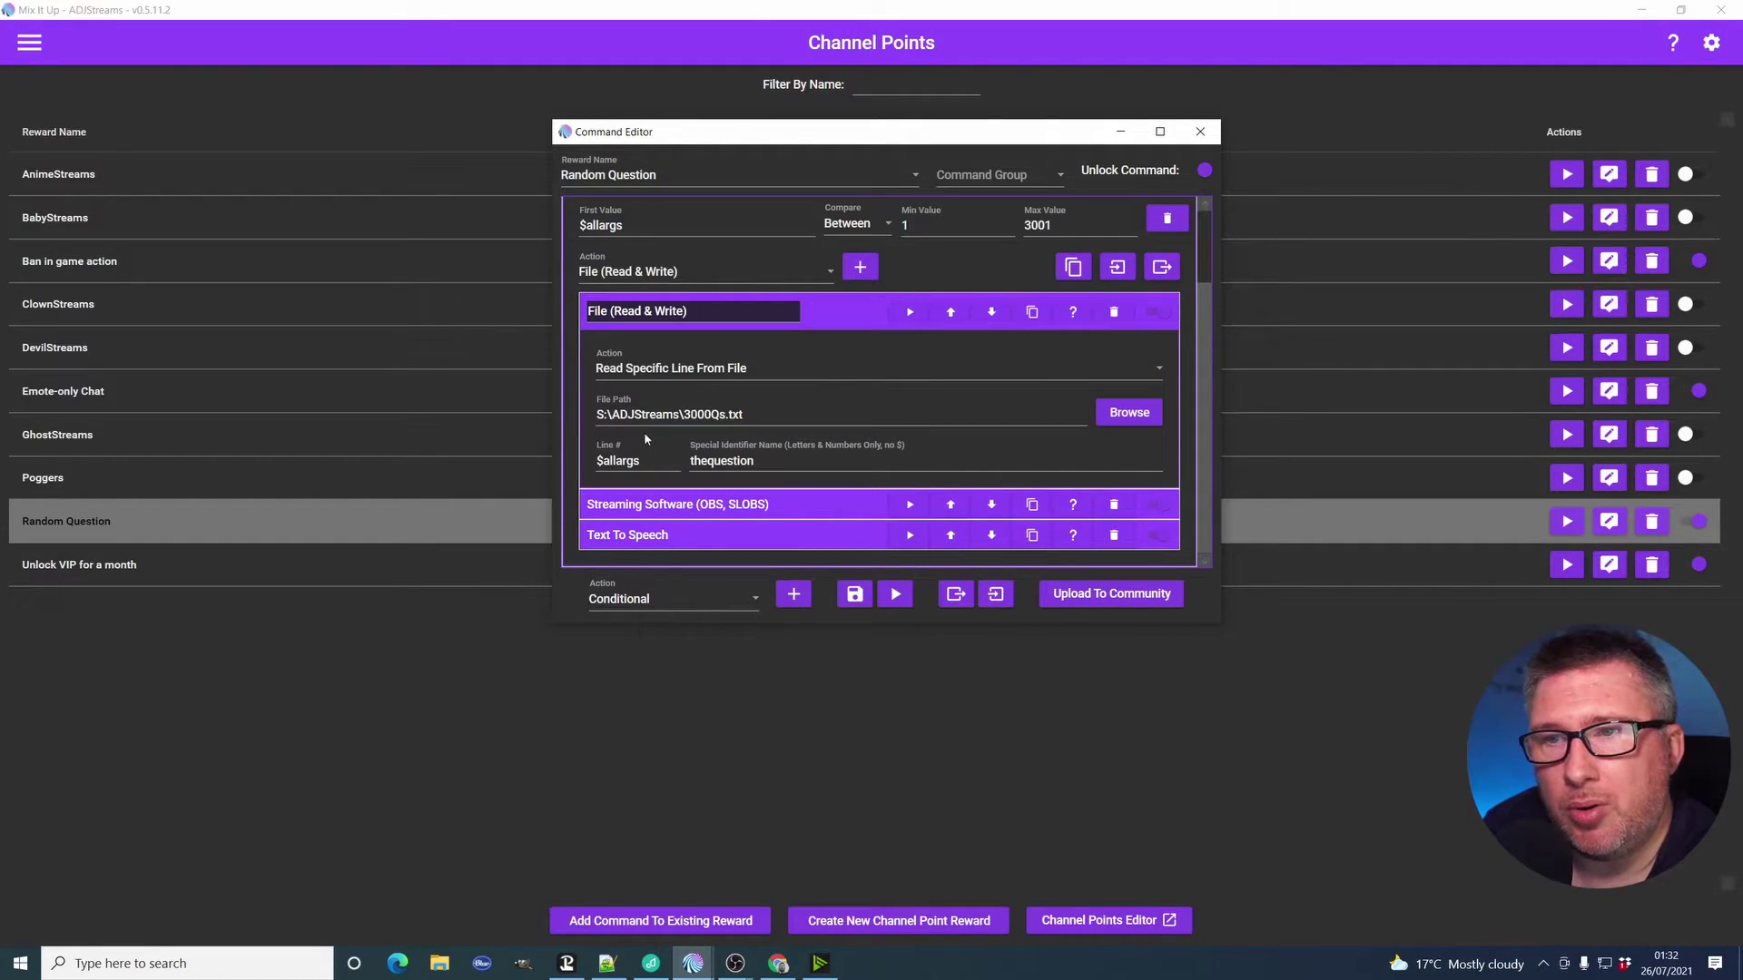
Examine the line number setting of the file action and compare it with the conditional's first value.
left_click_drag(647, 463, 592, 461)
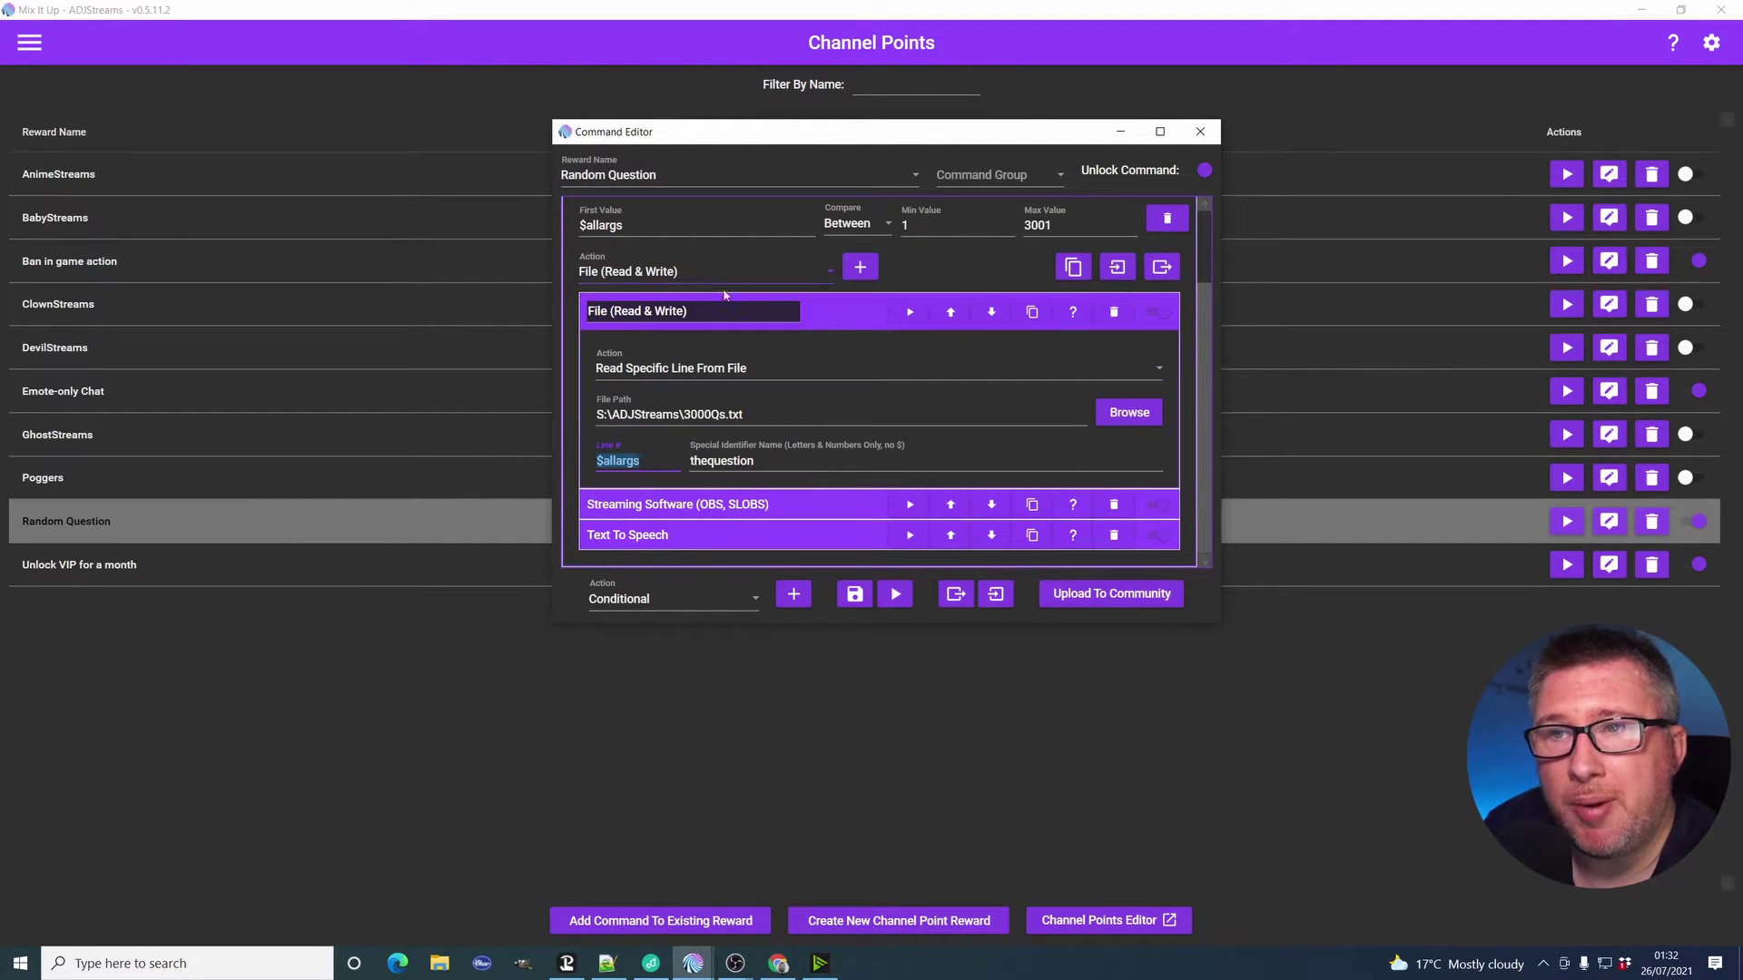
scroll(655, 272, "up", 2)
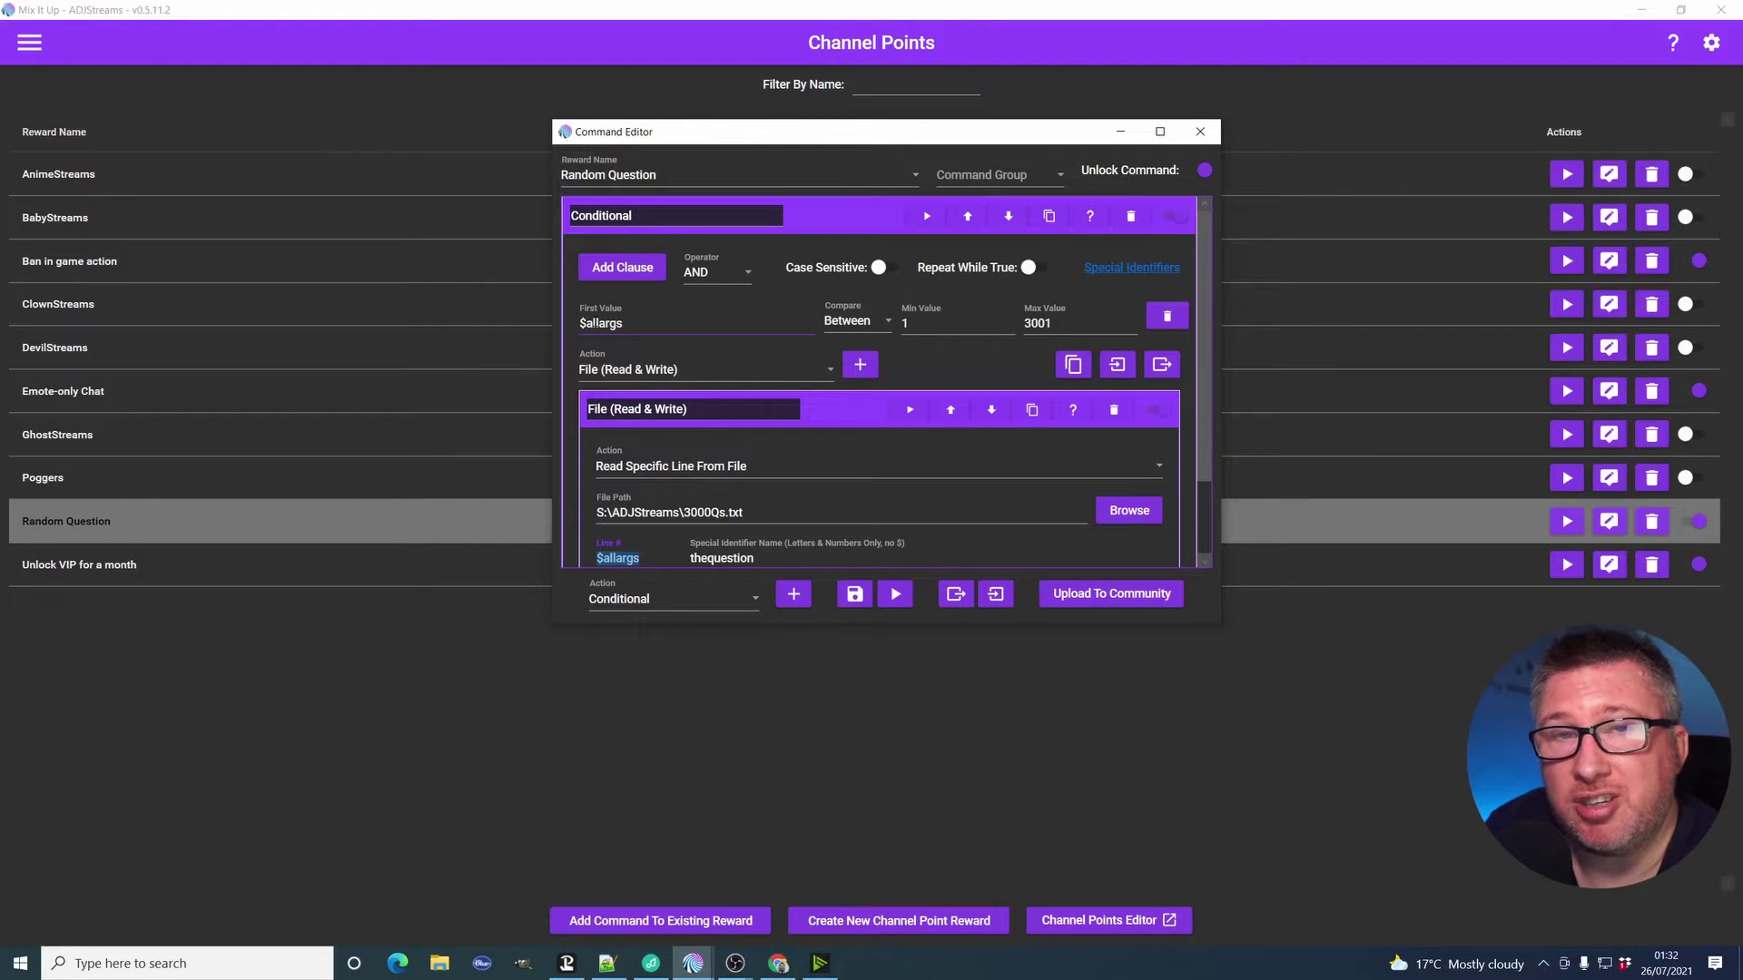
scroll(631, 346, "down", 2)
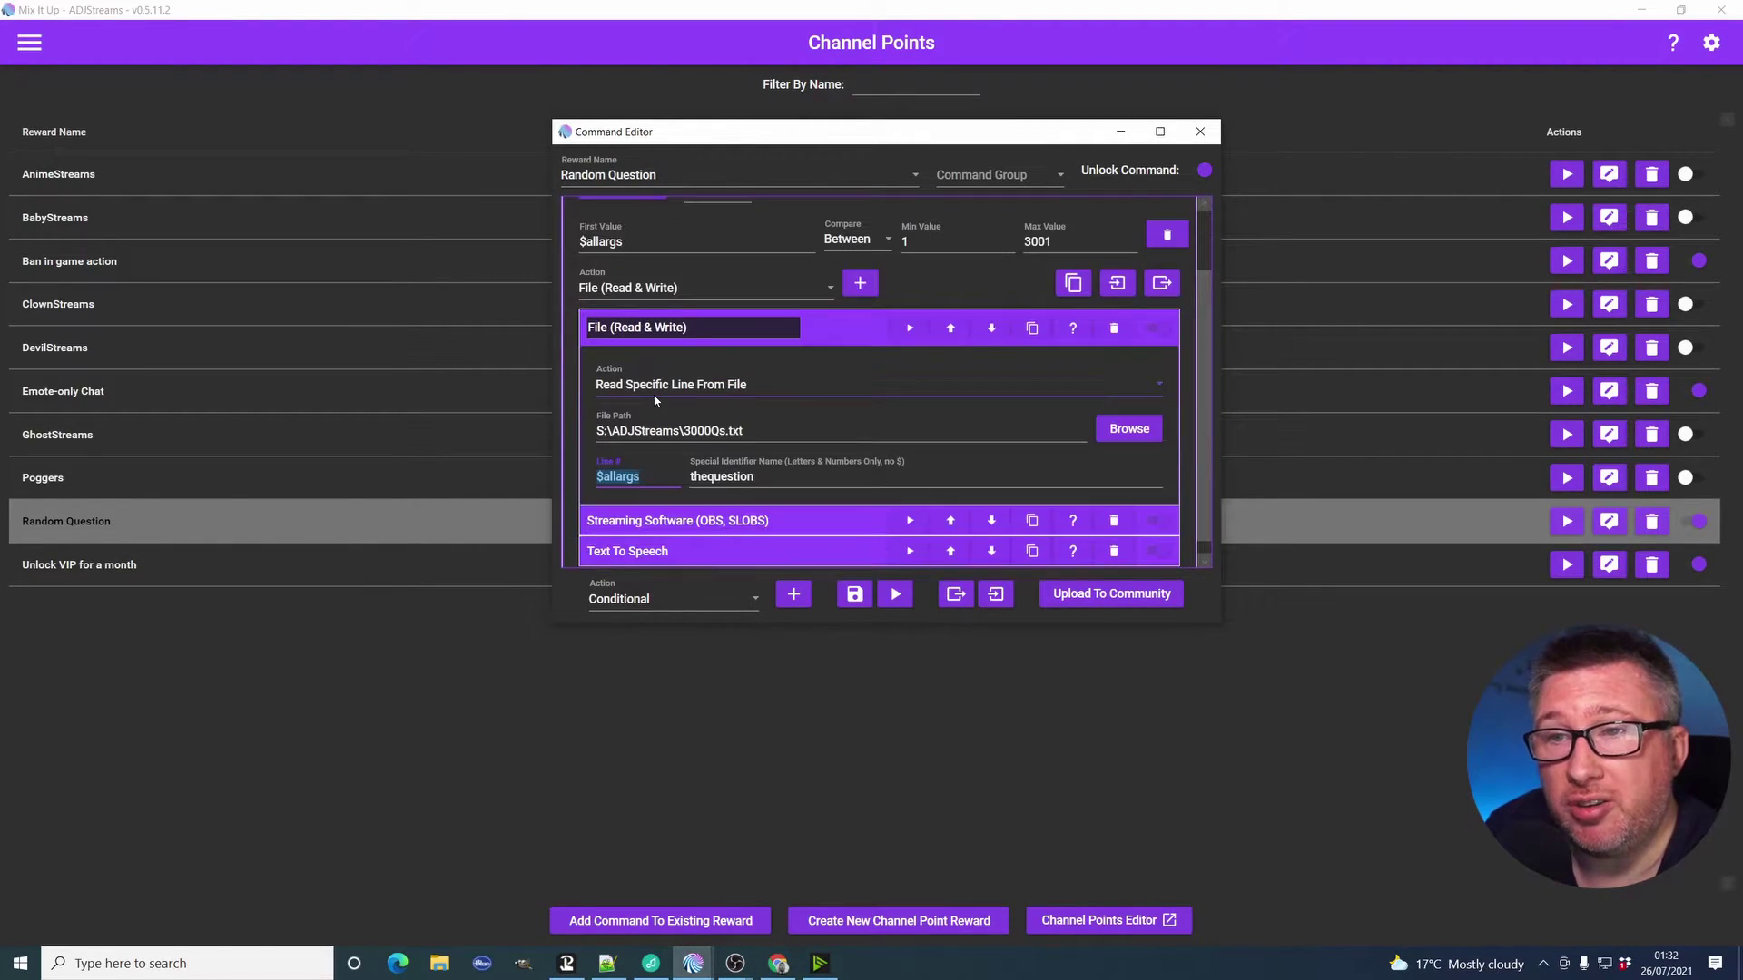
scroll(655, 397, "down", 1)
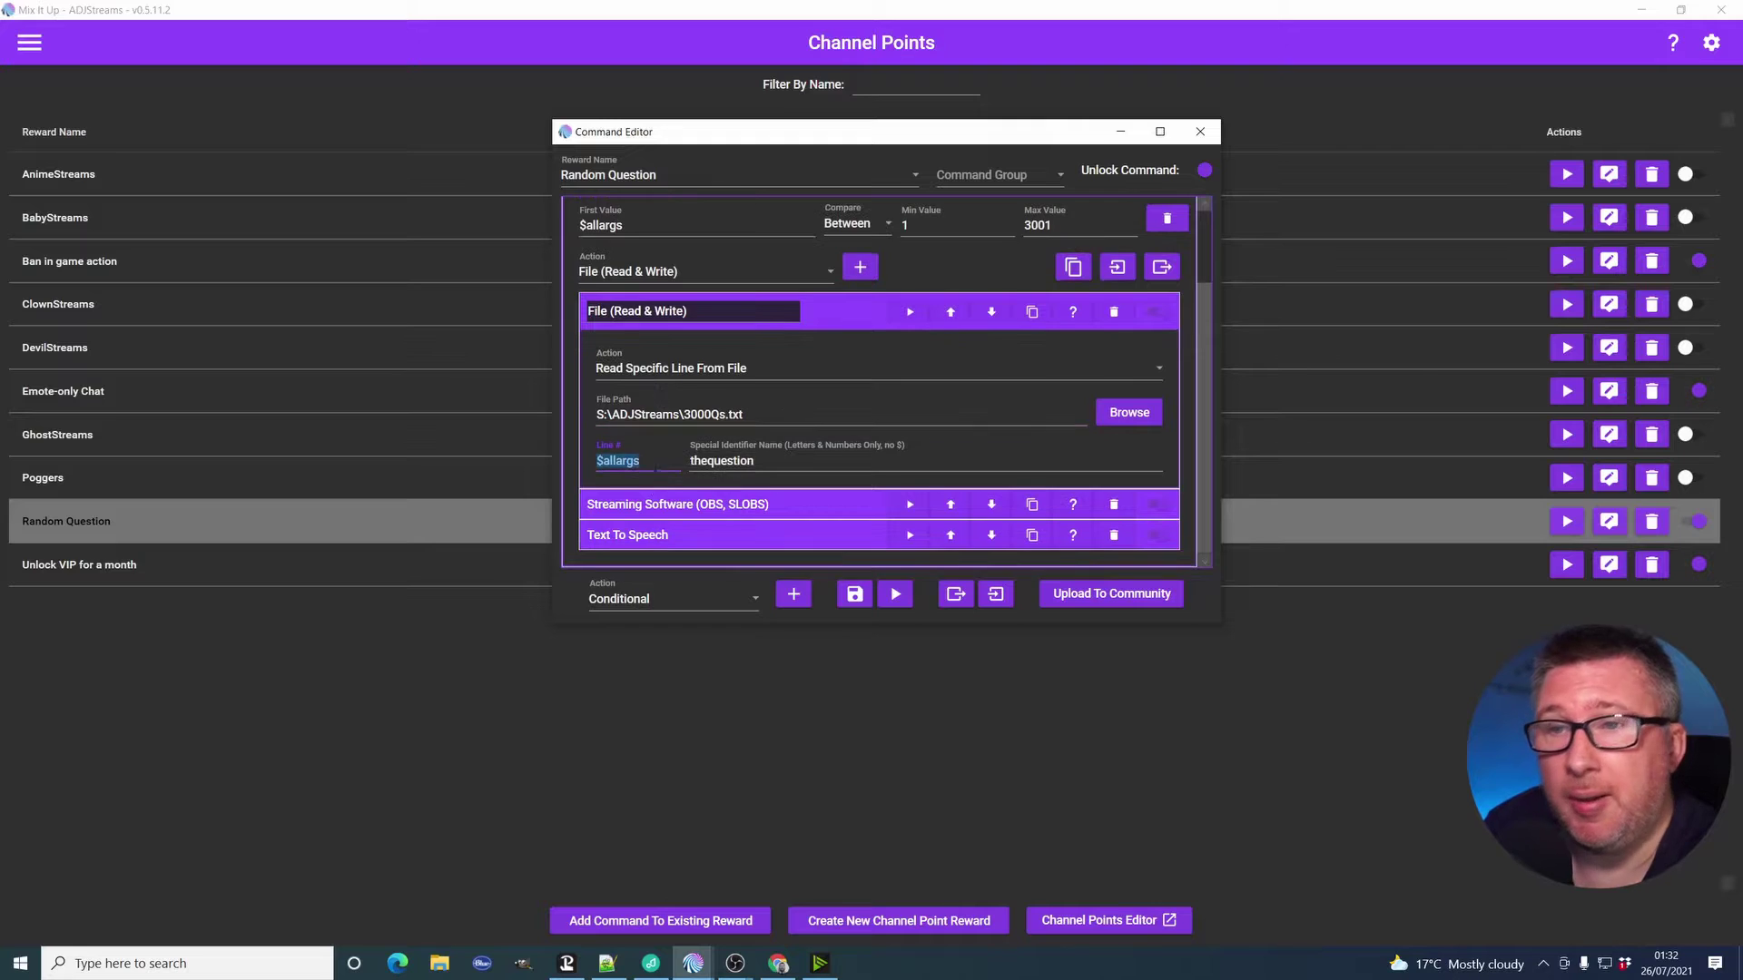
left_click(647, 457)
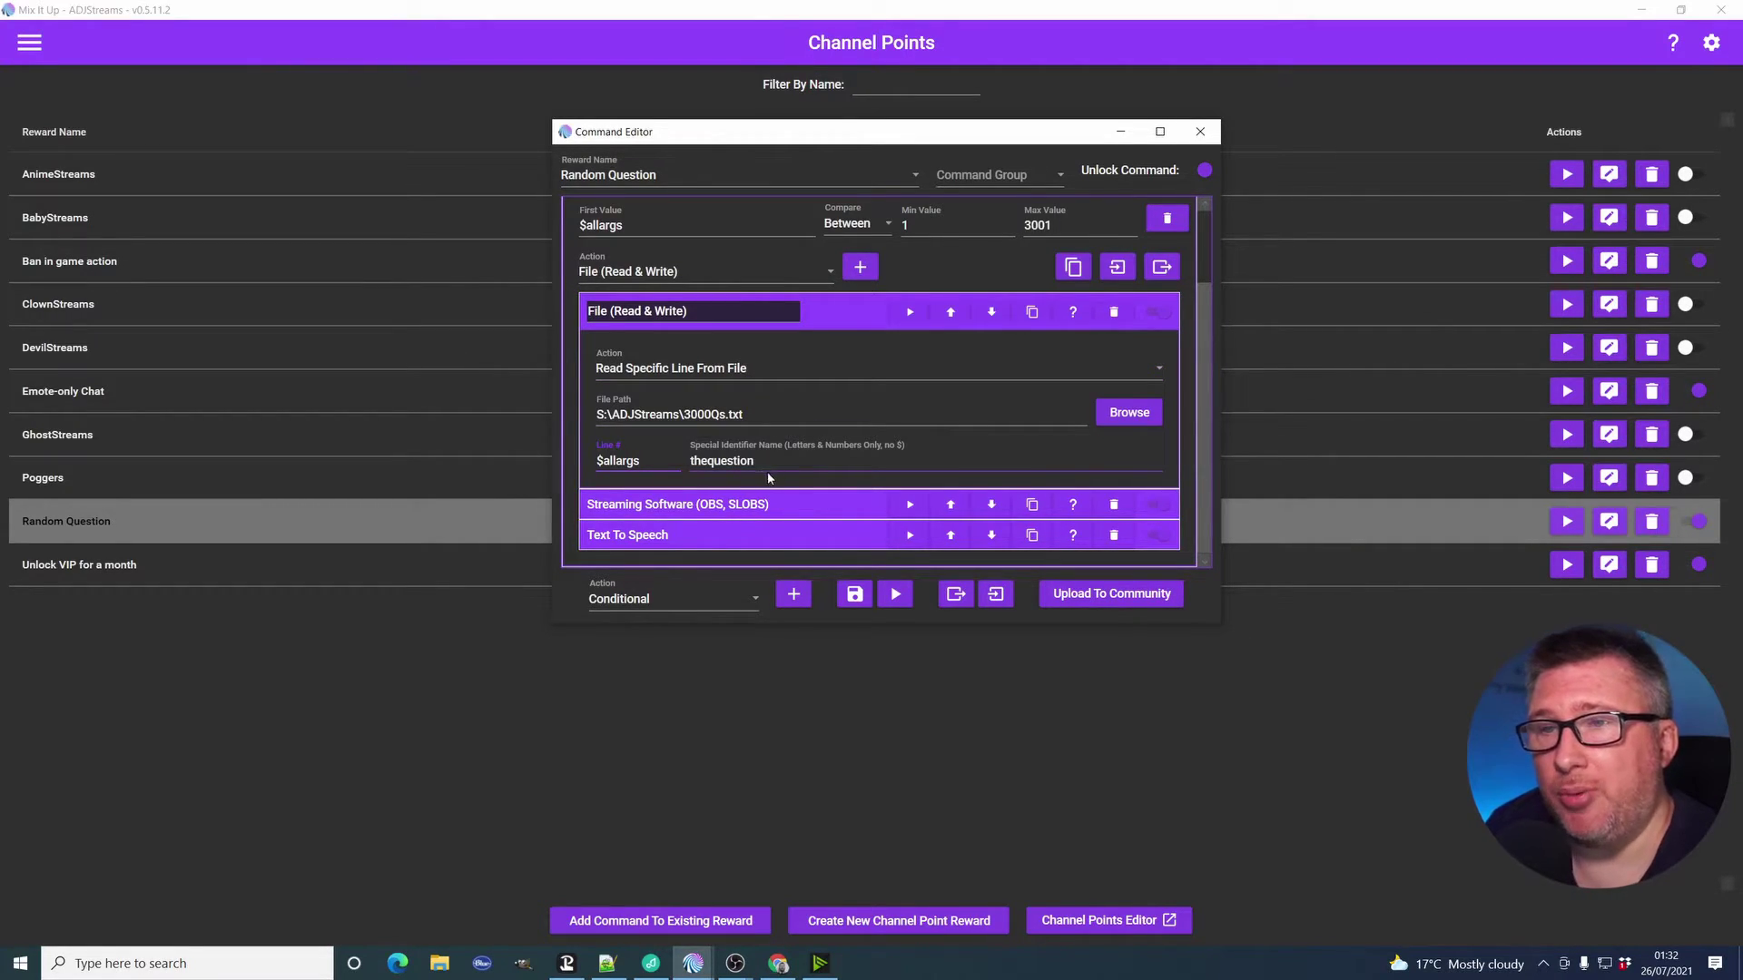
Examine the file path and the special identifier name of the File (Read & Write) action.
left_click(767, 414)
left_click_drag(767, 414, 585, 401)
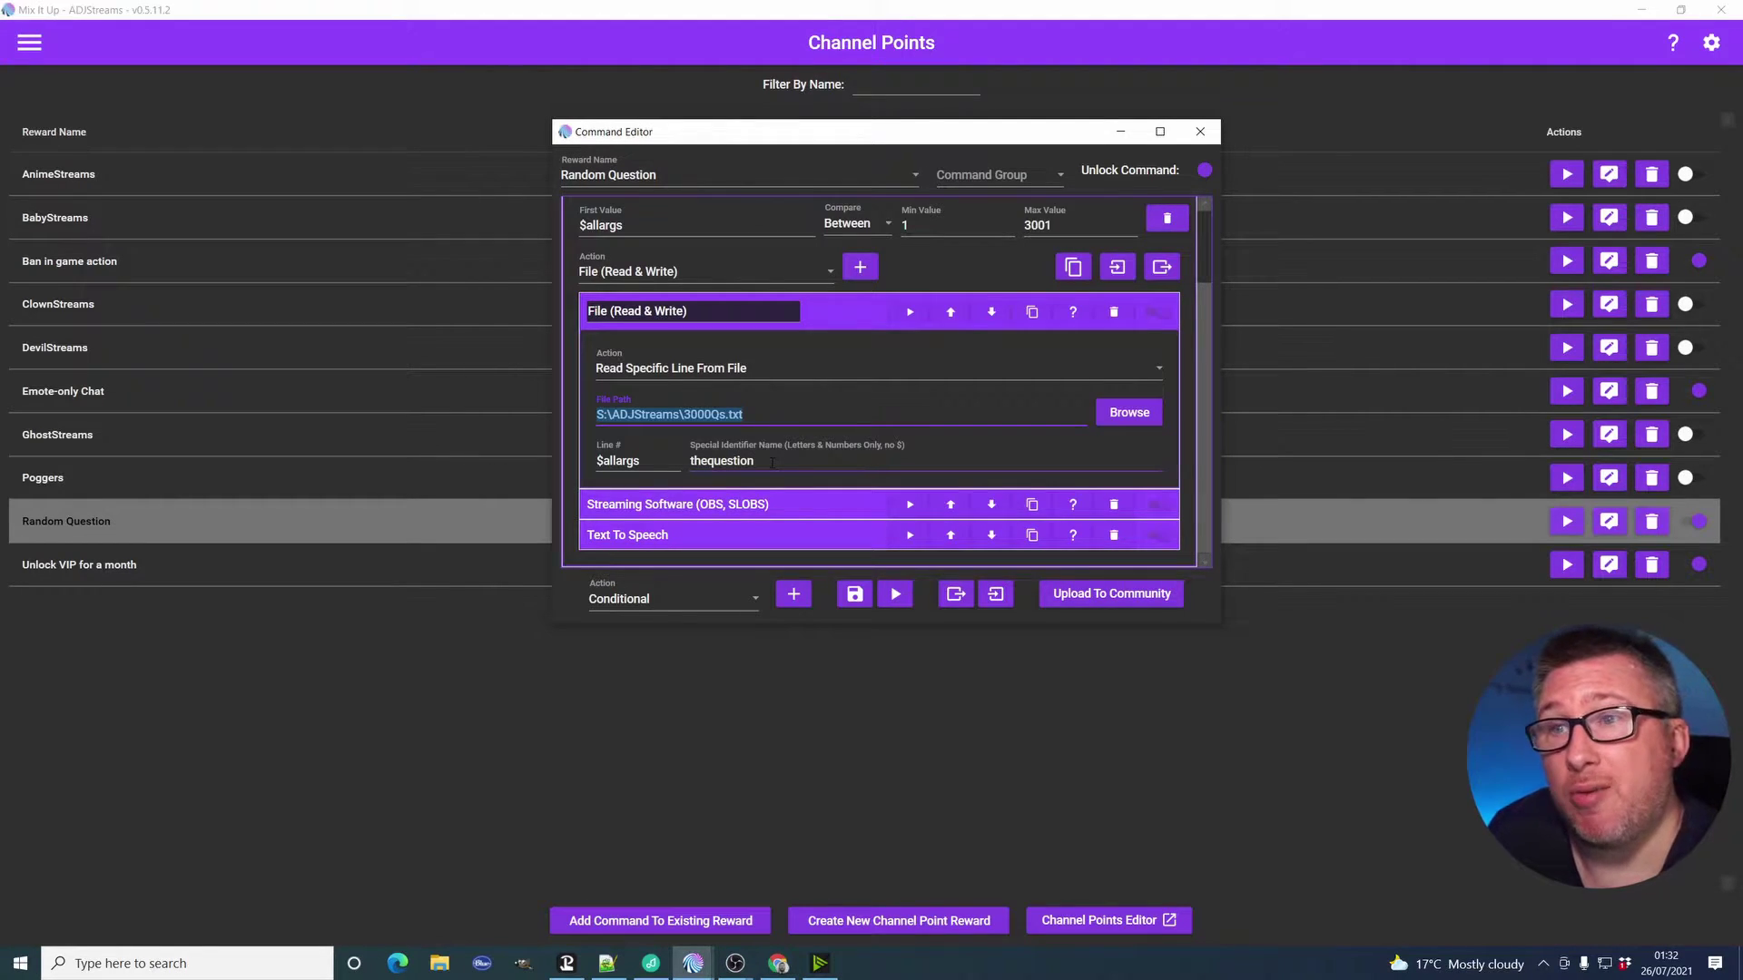
left_click_drag(768, 460, 690, 469)
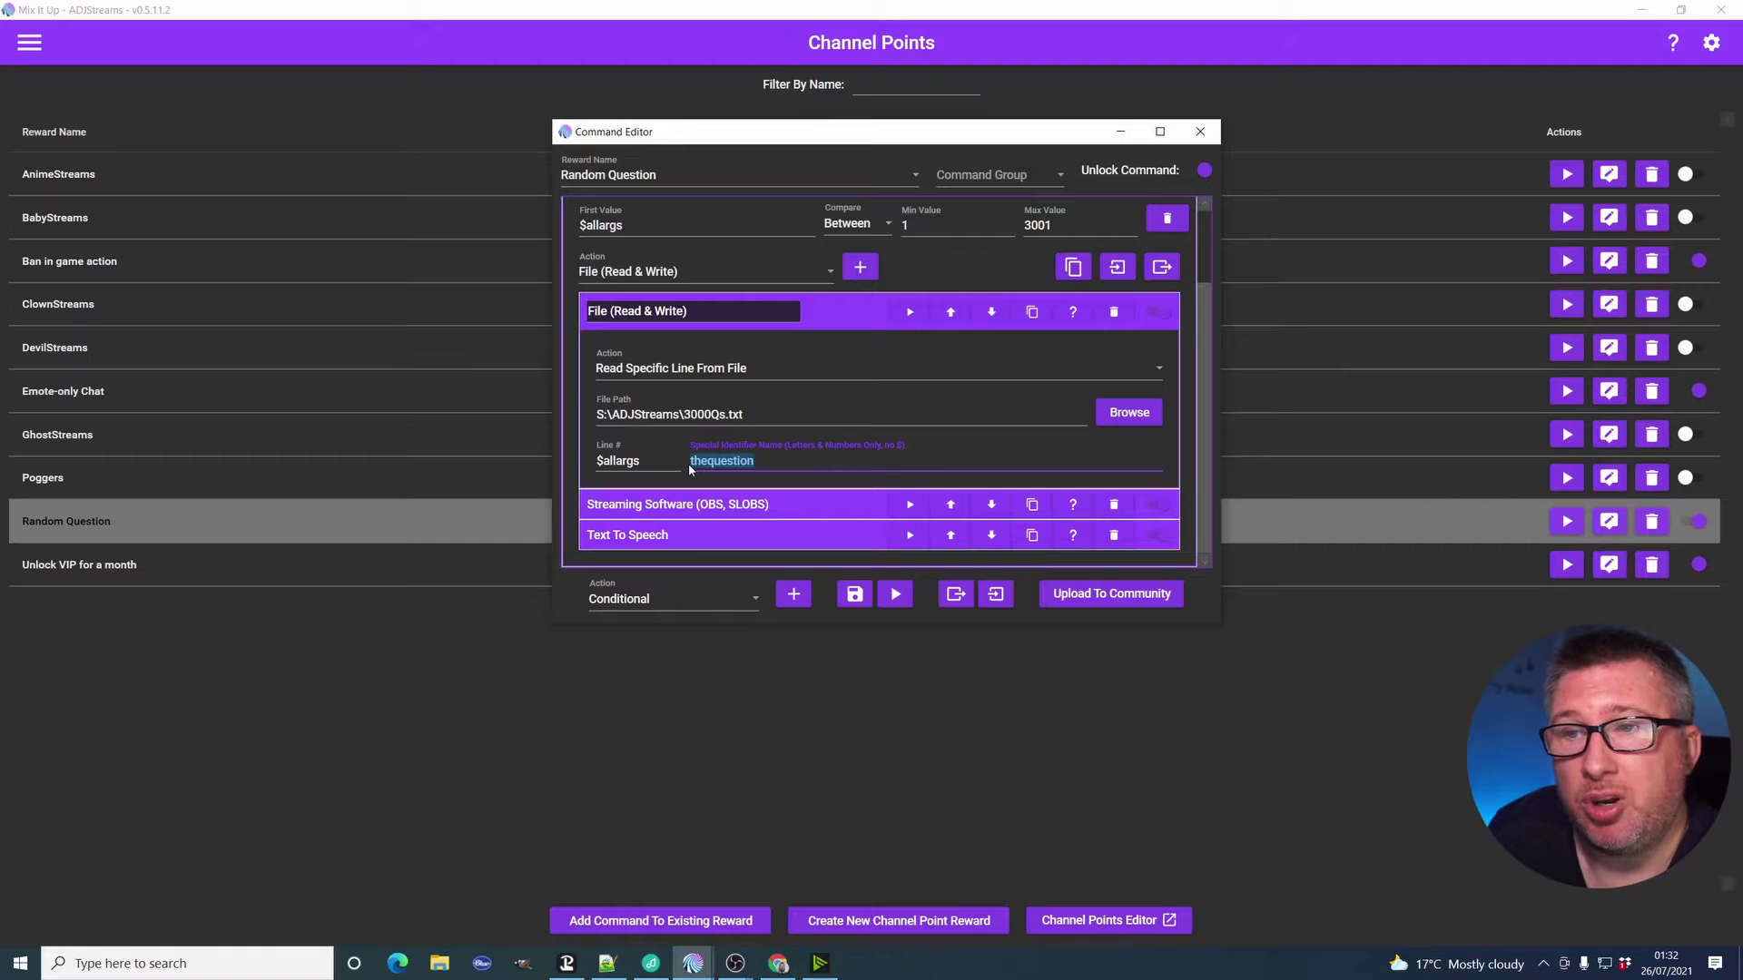
left_click(771, 460)
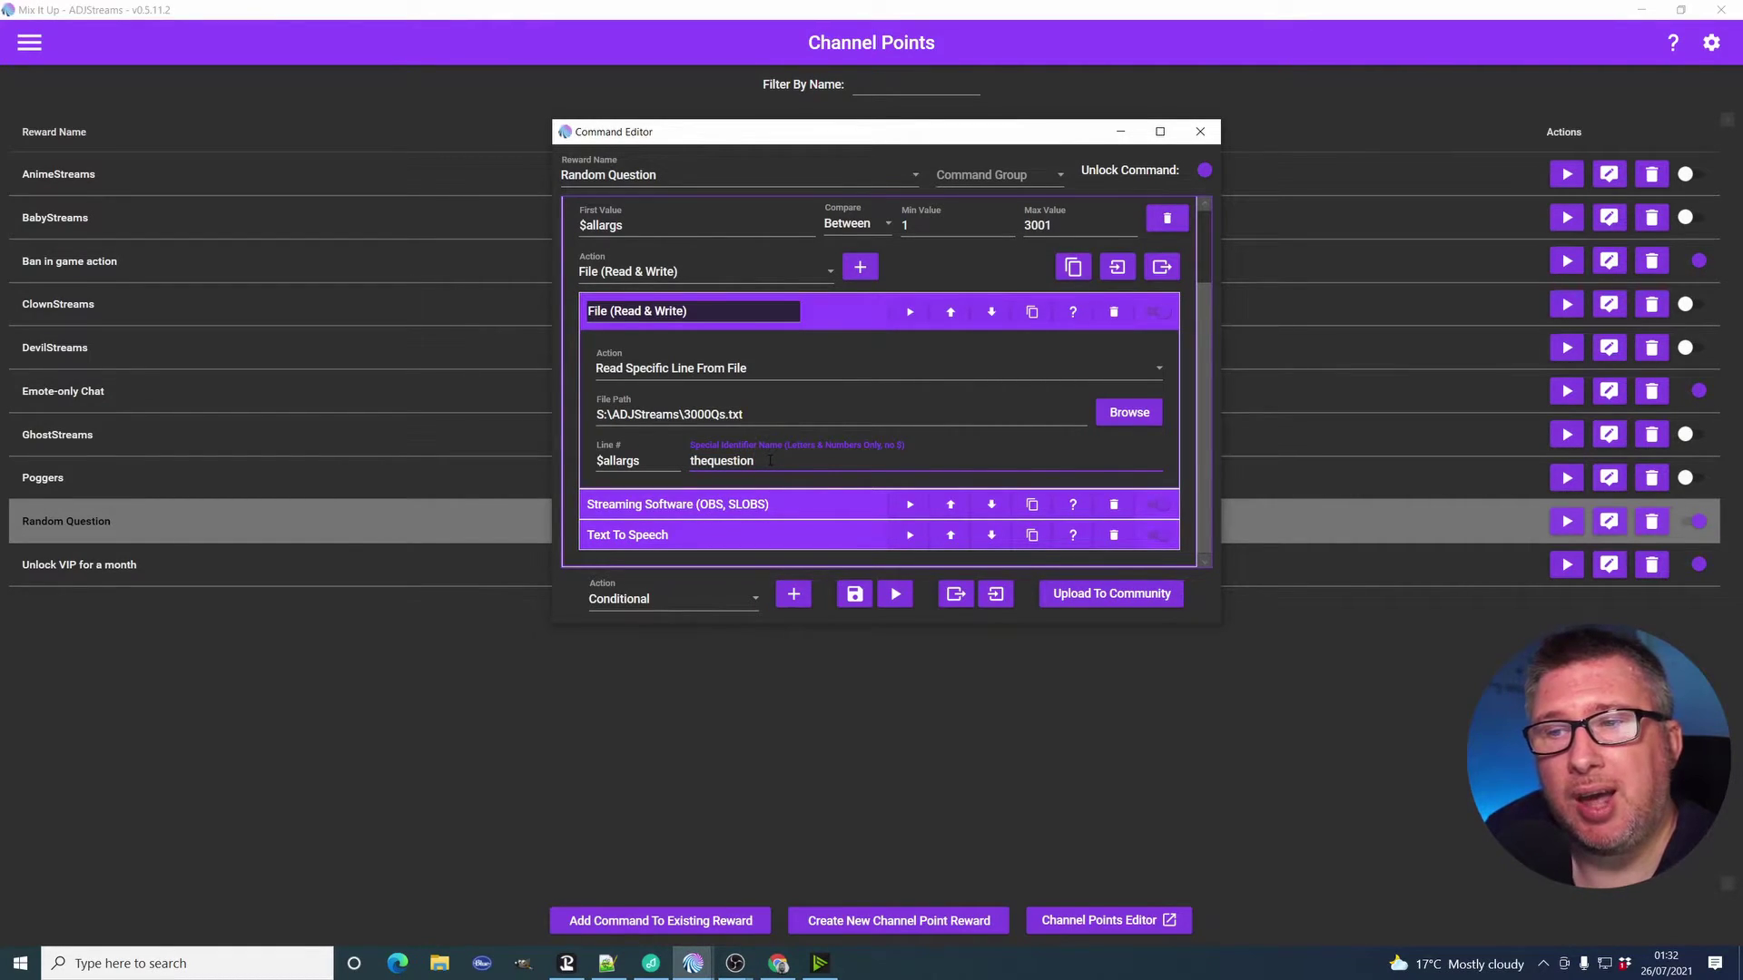
left_click_drag(770, 461, 686, 467)
left_click(806, 463)
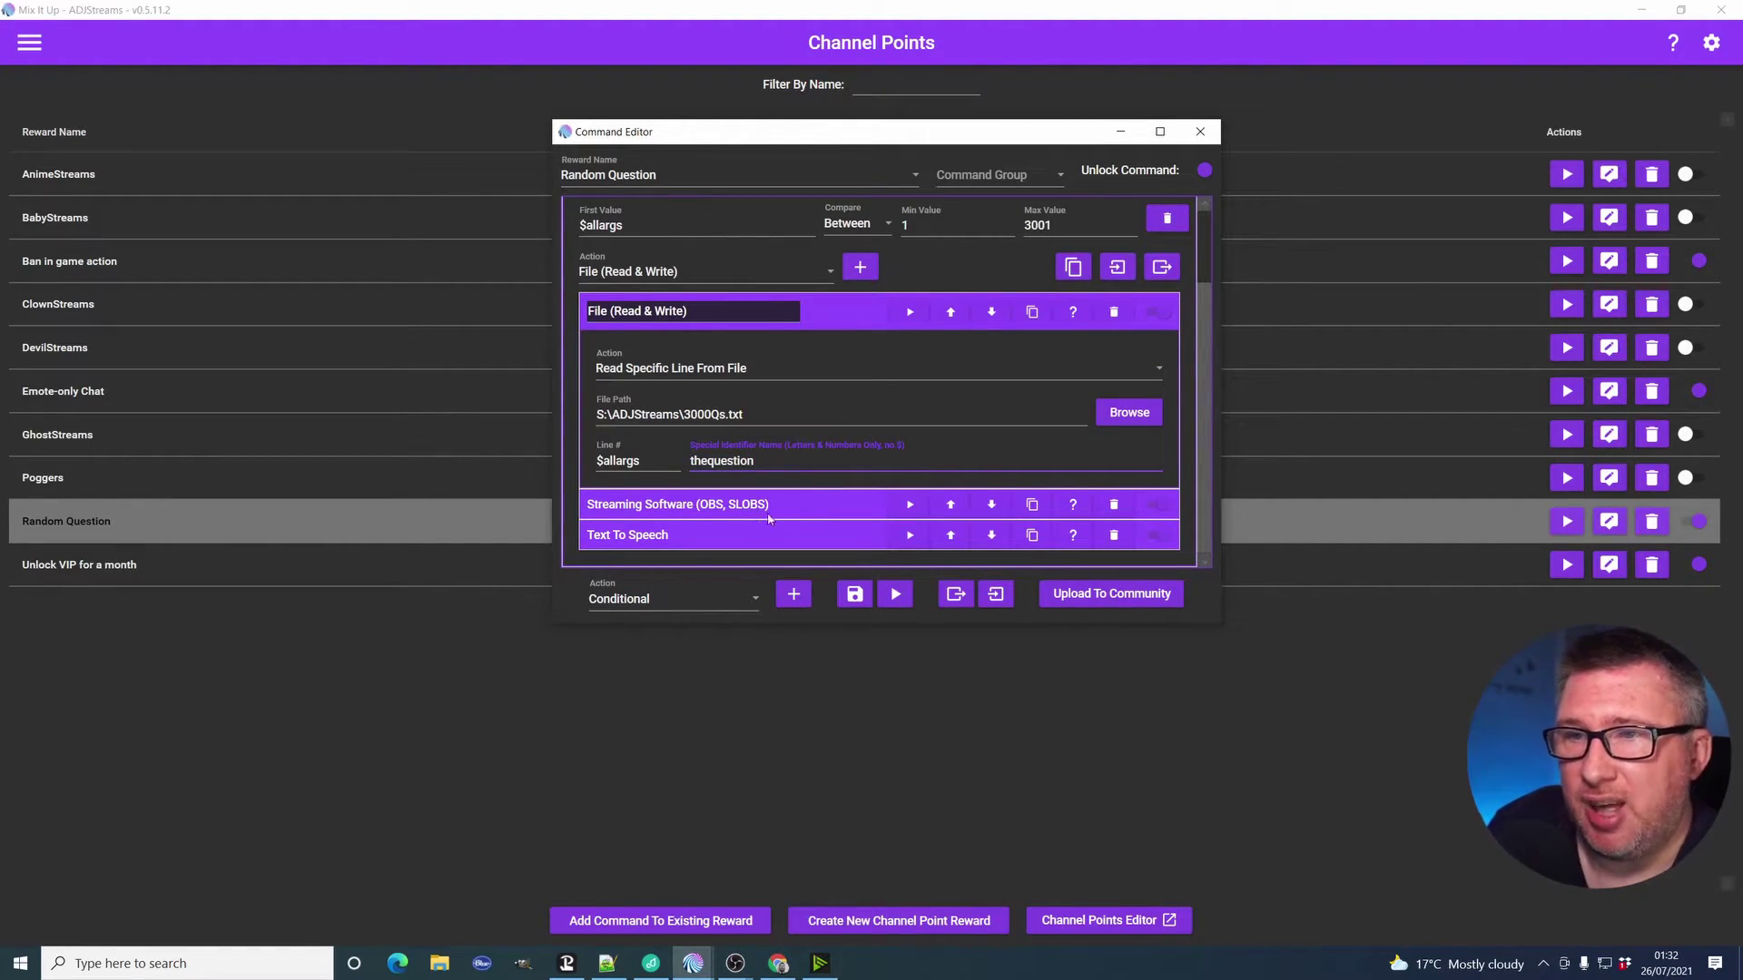
Collapse the File (Read & Write) action and choose Streaming Software (OBS, SLOBS) as the conditional's nested action type.
left_click(826, 313)
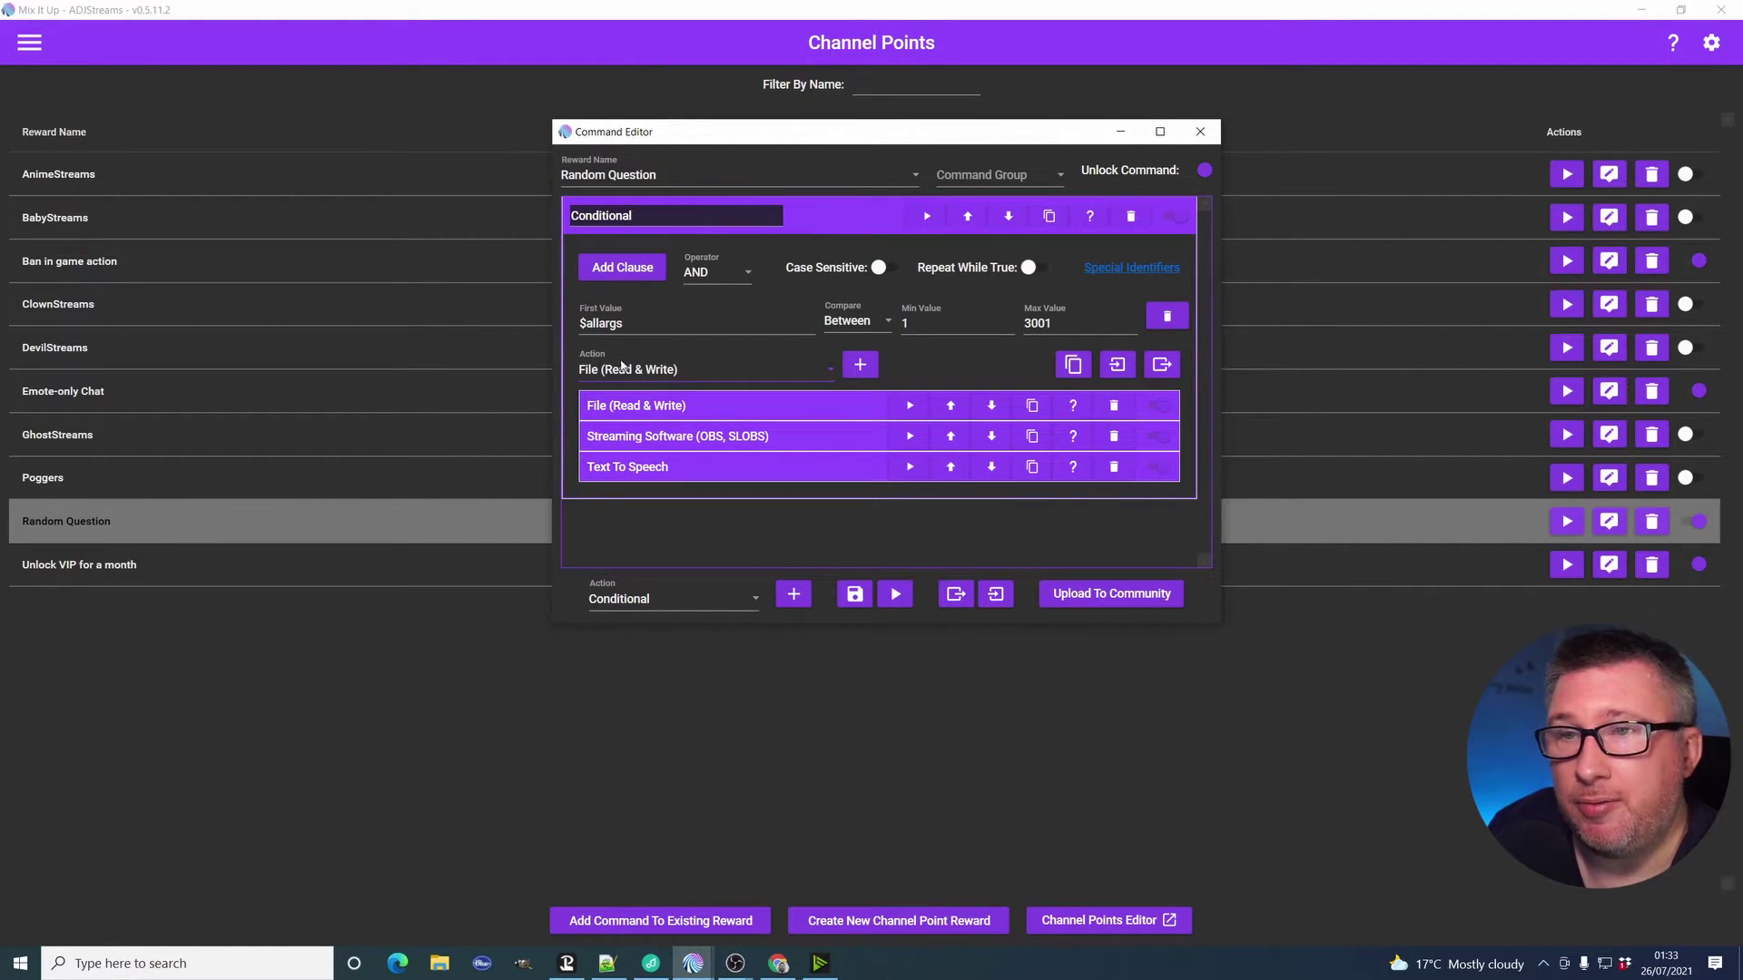
left_click(649, 371)
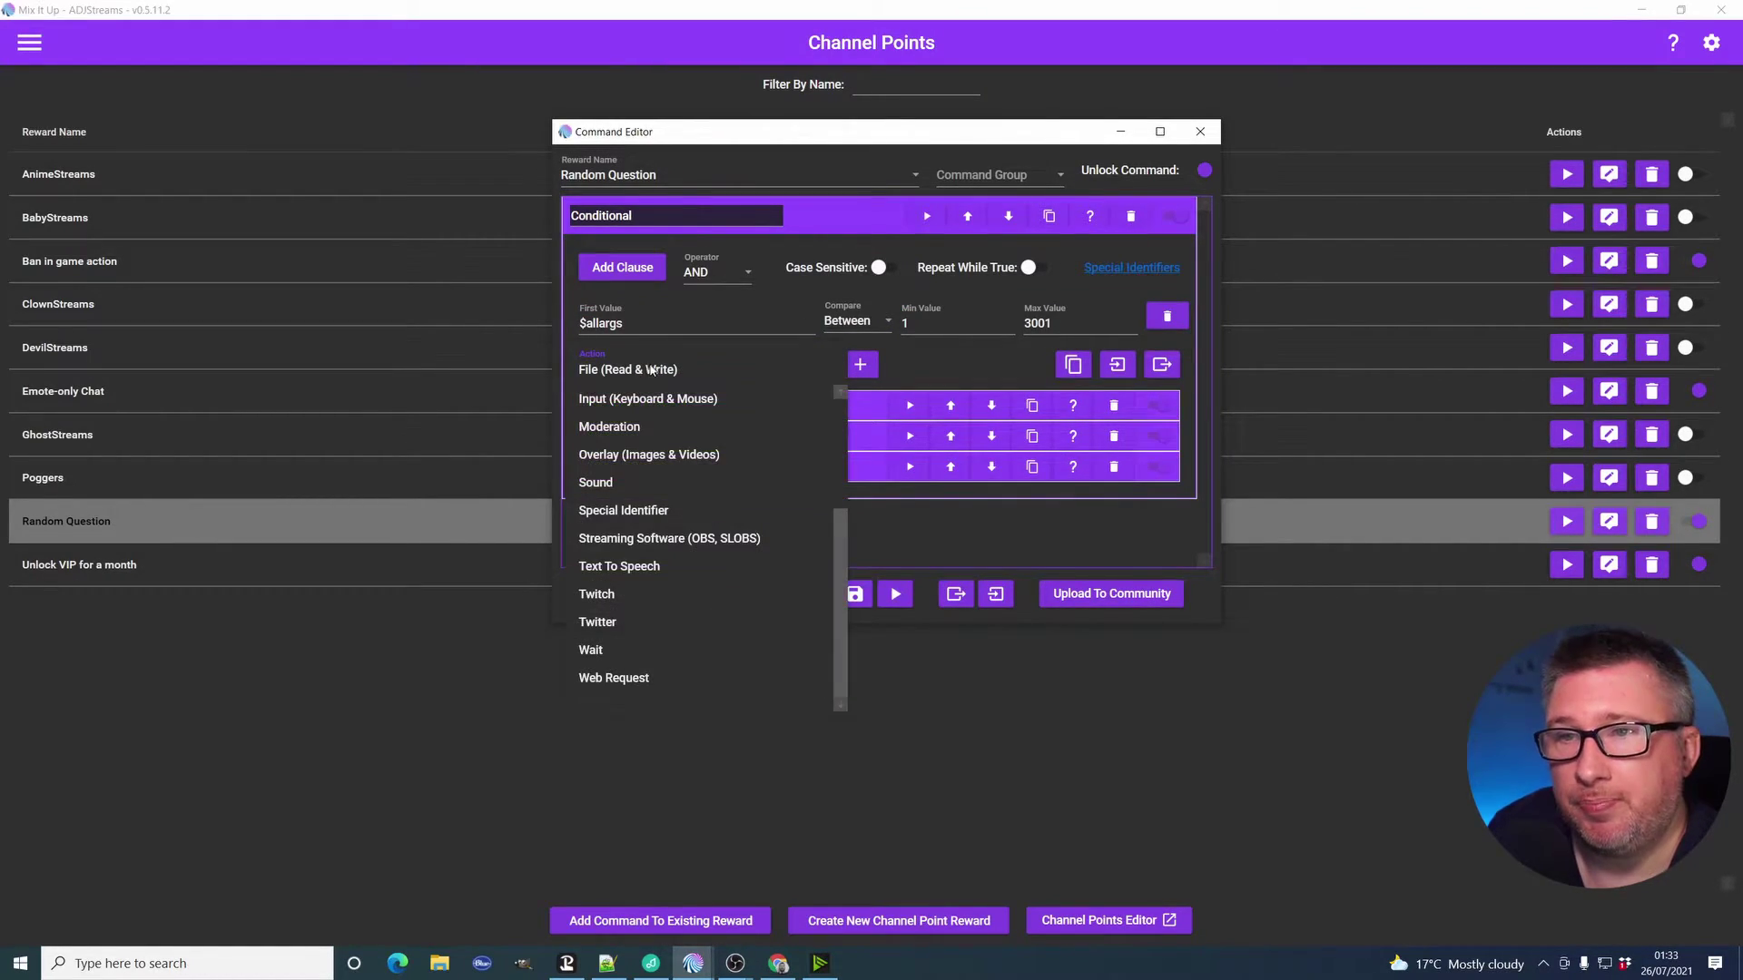
left_click(669, 540)
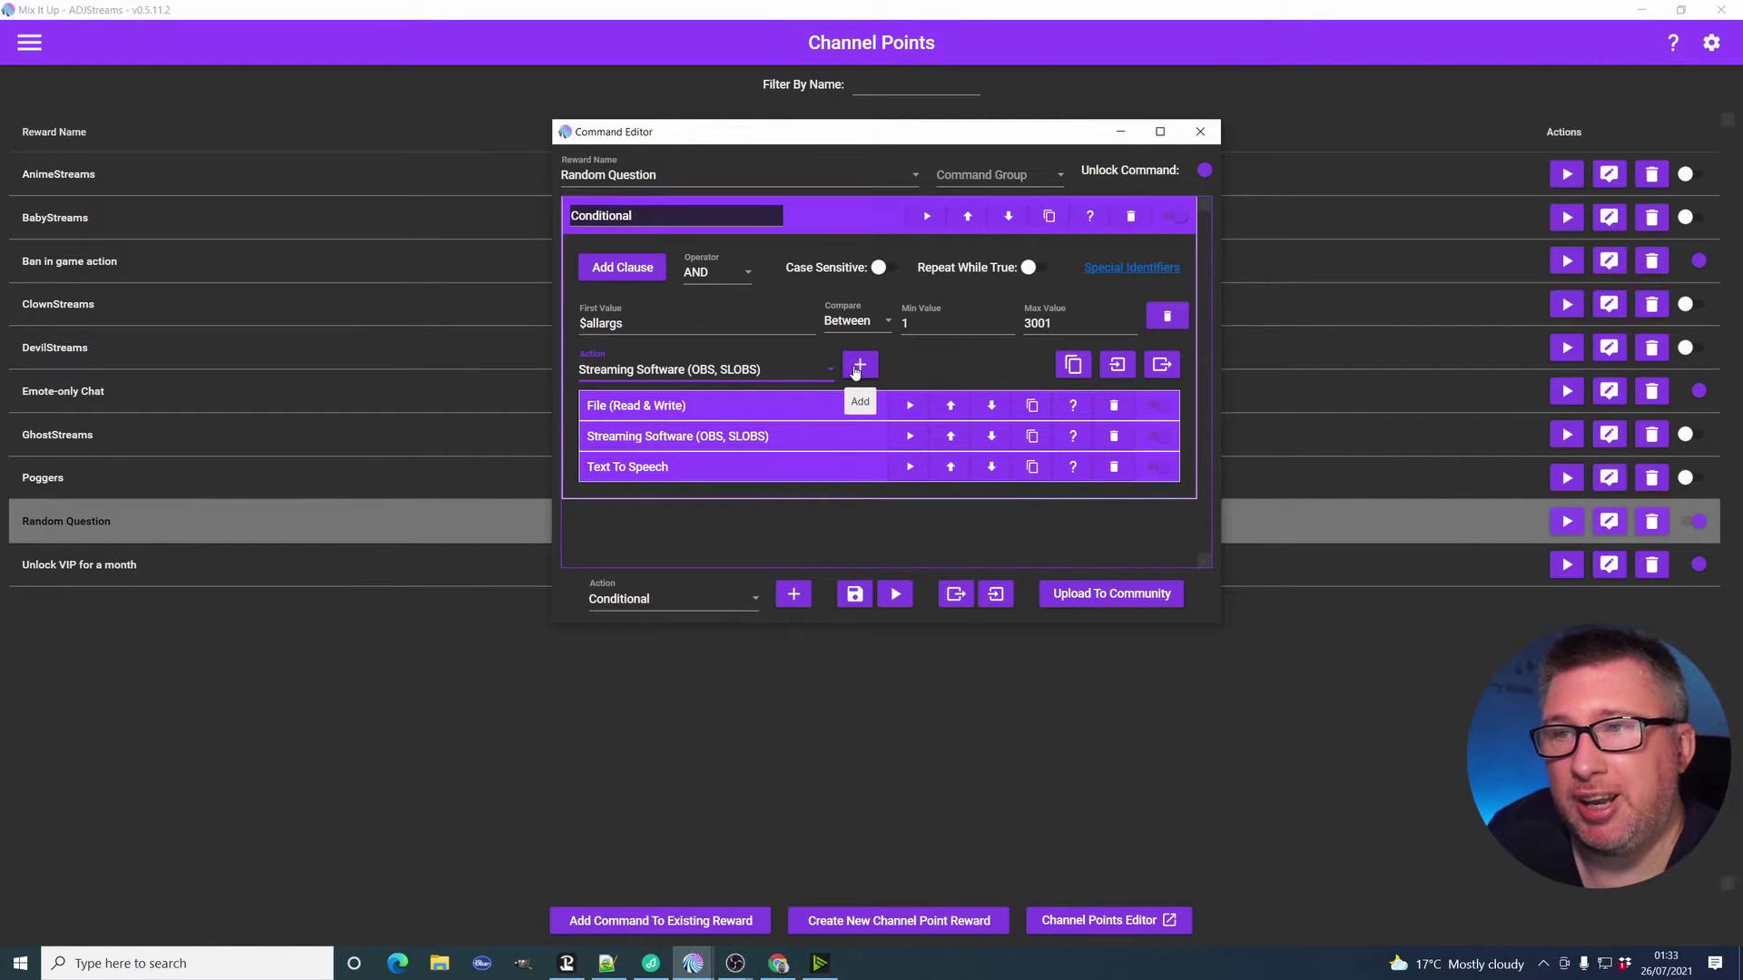
Expand the existing Streaming Software action and review its software and action type choices, keeping OBS Studio and Text Source.
left_click(780, 442)
scroll(772, 492, "down", 3)
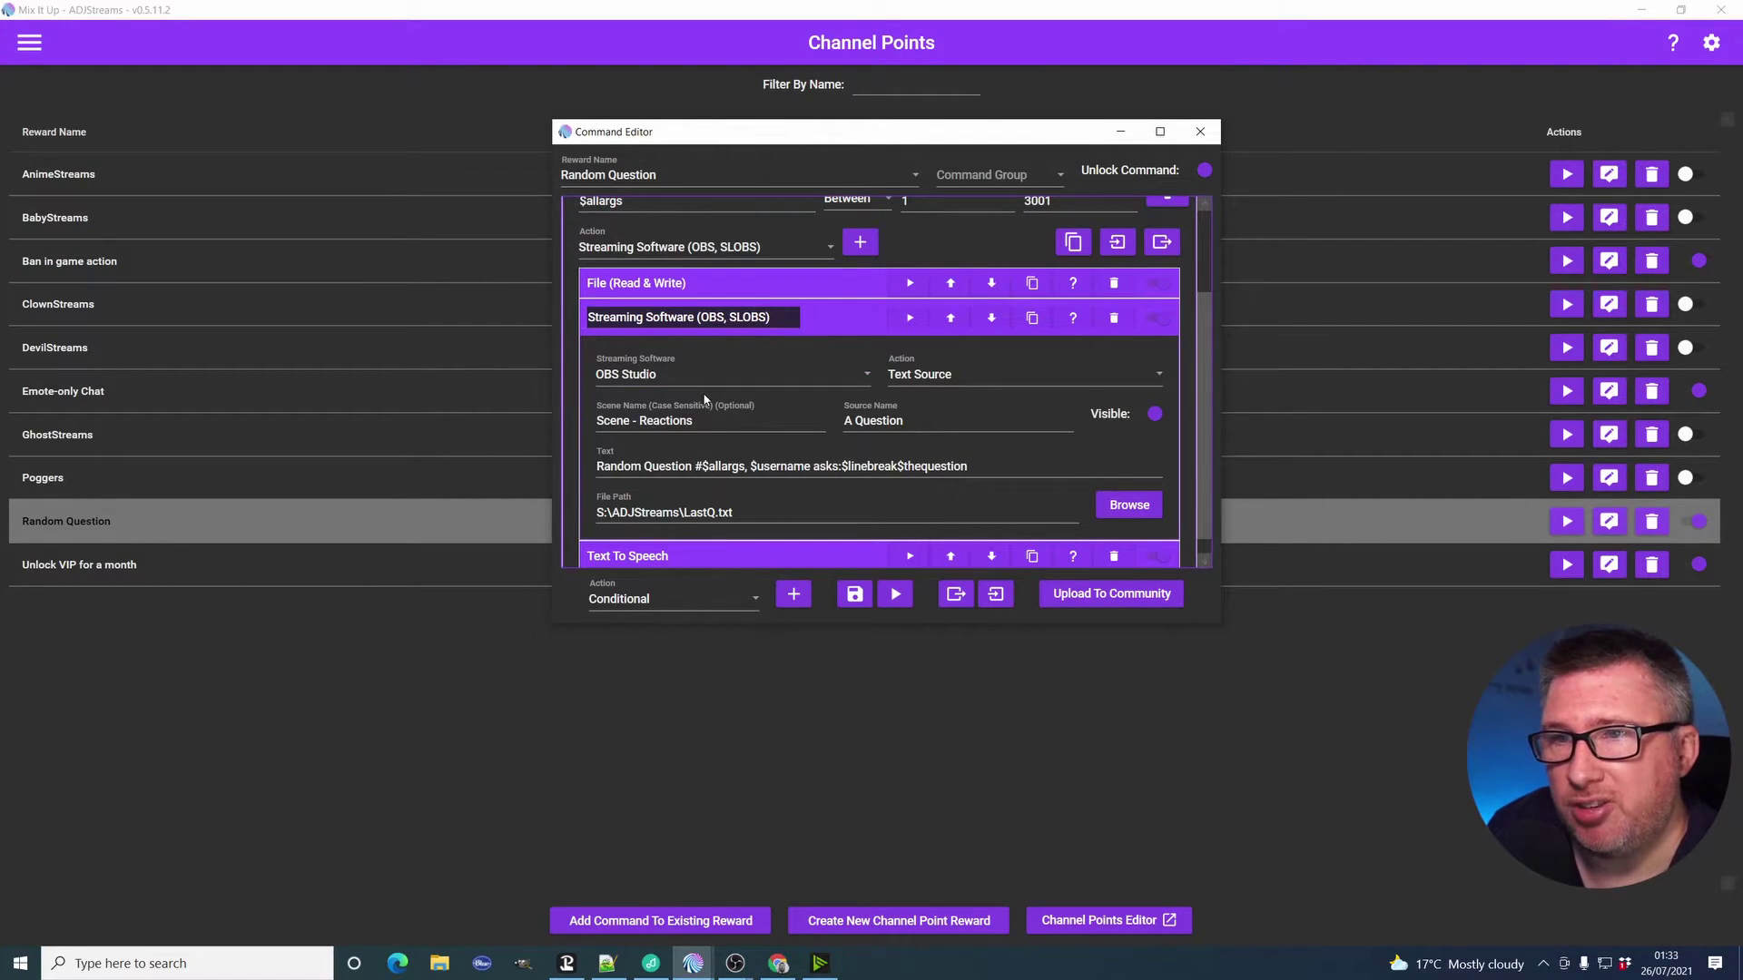
left_click(765, 377)
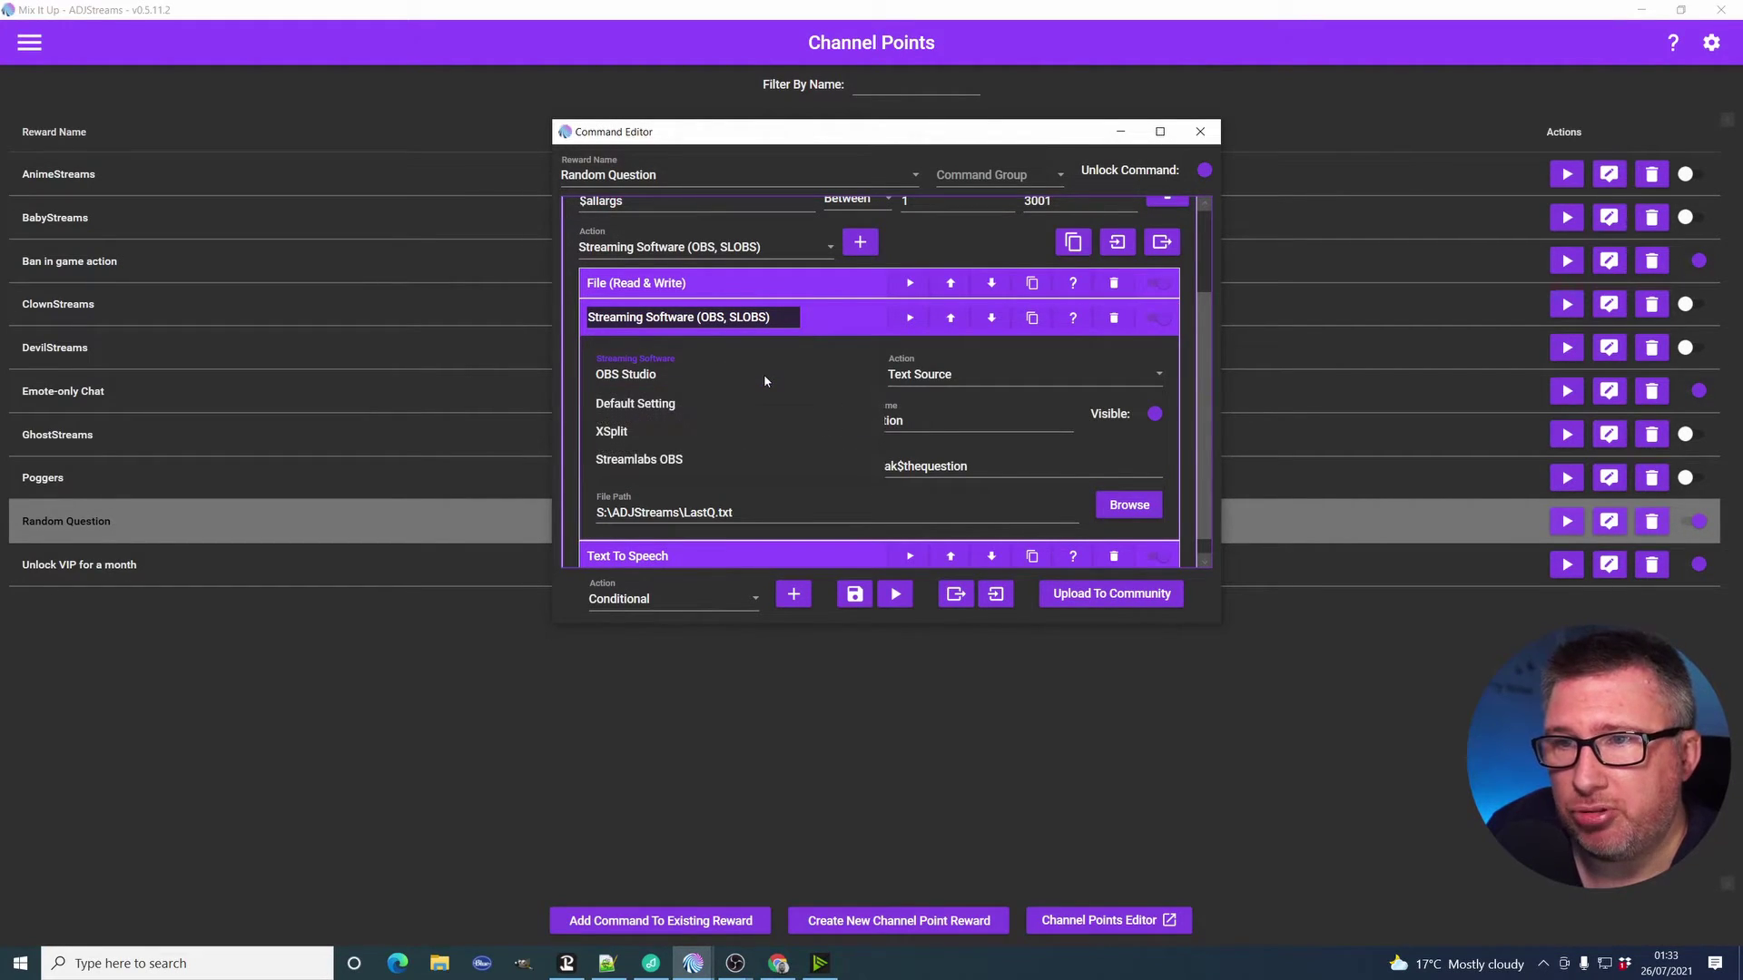
left_click(814, 320)
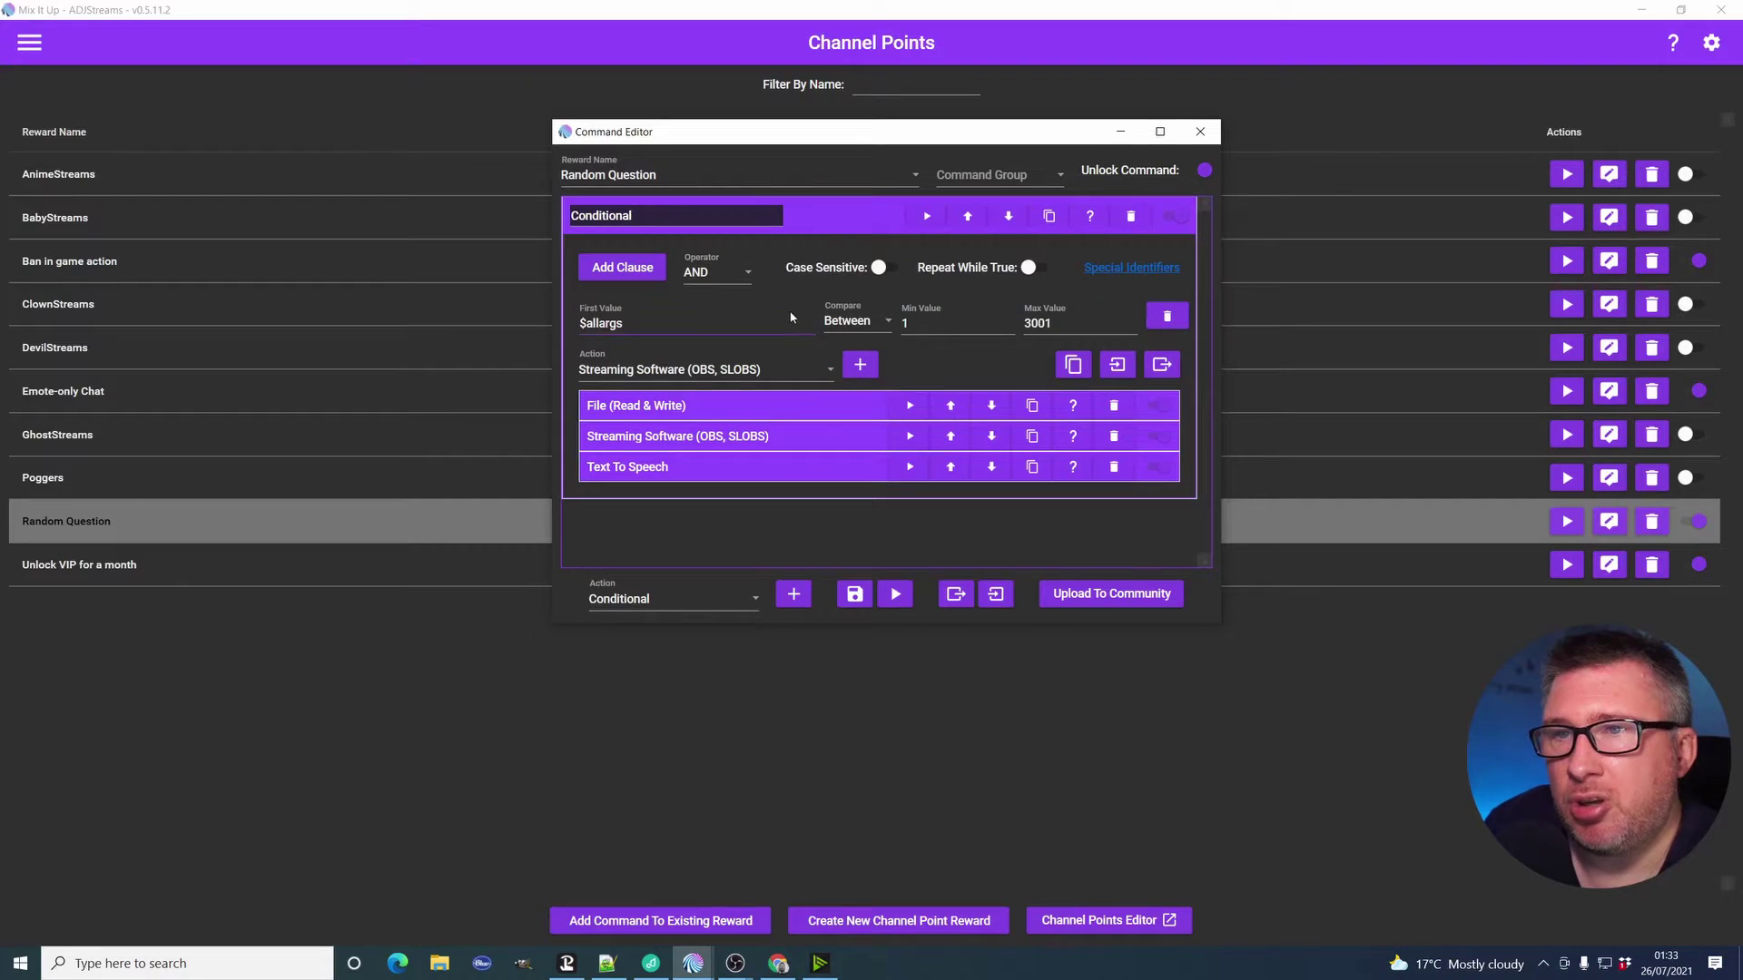
left_click(769, 437)
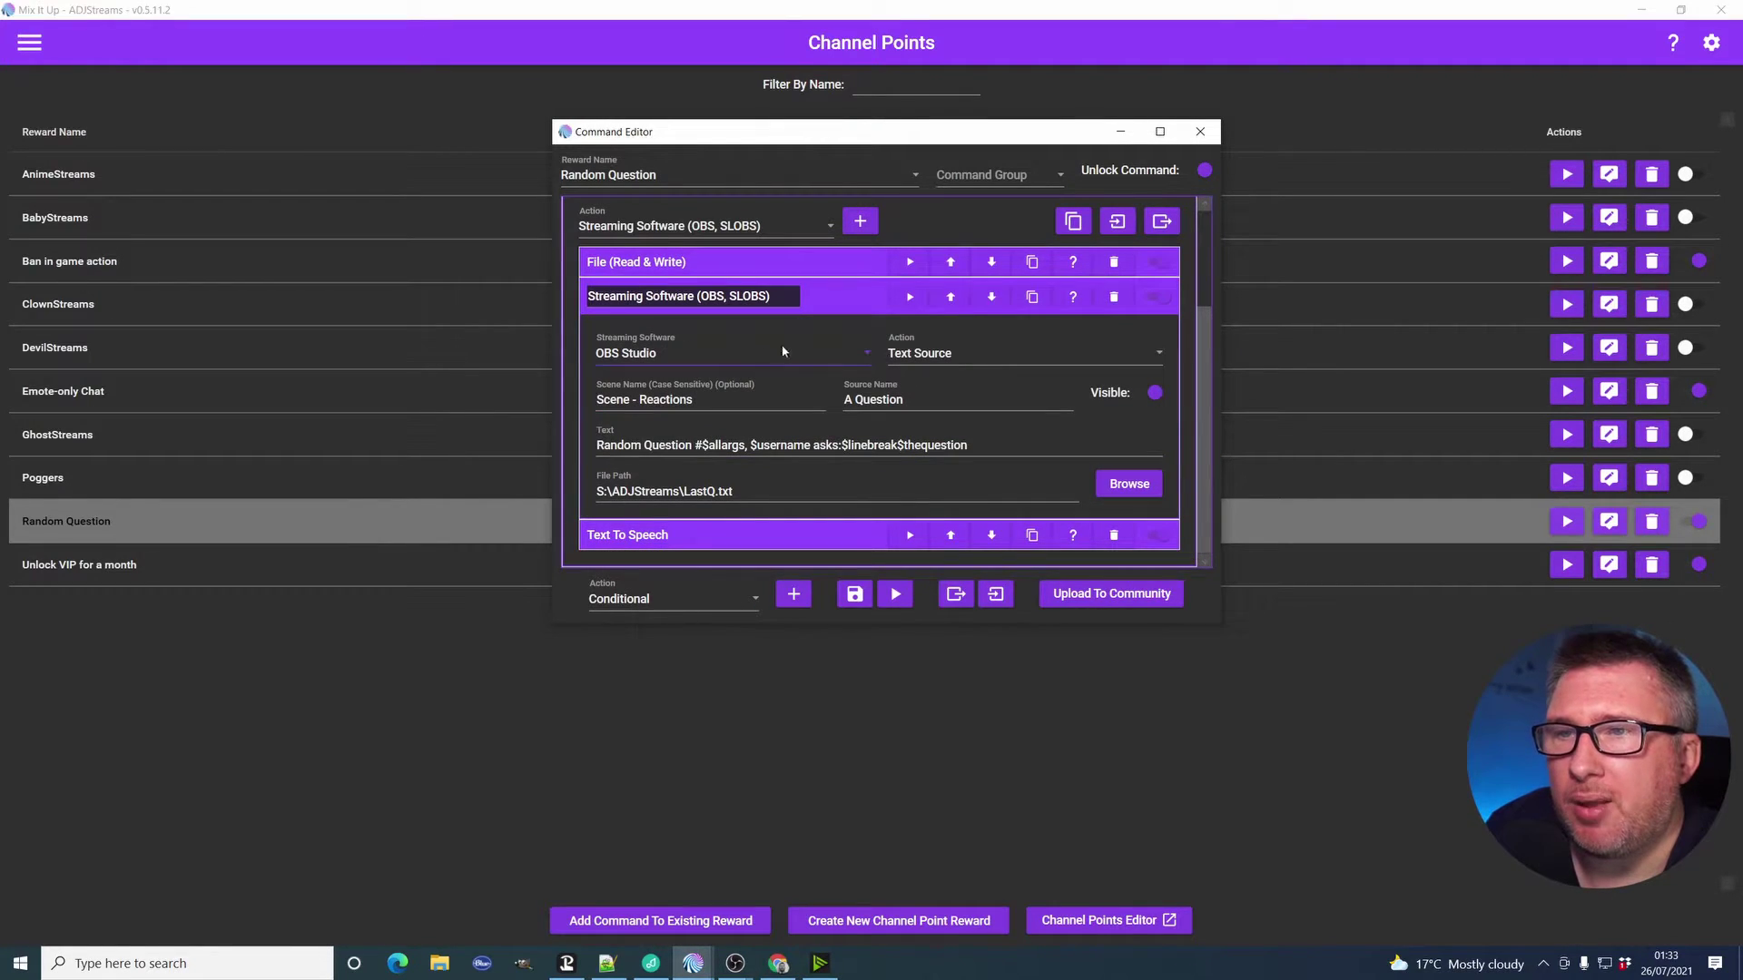
left_click(944, 357)
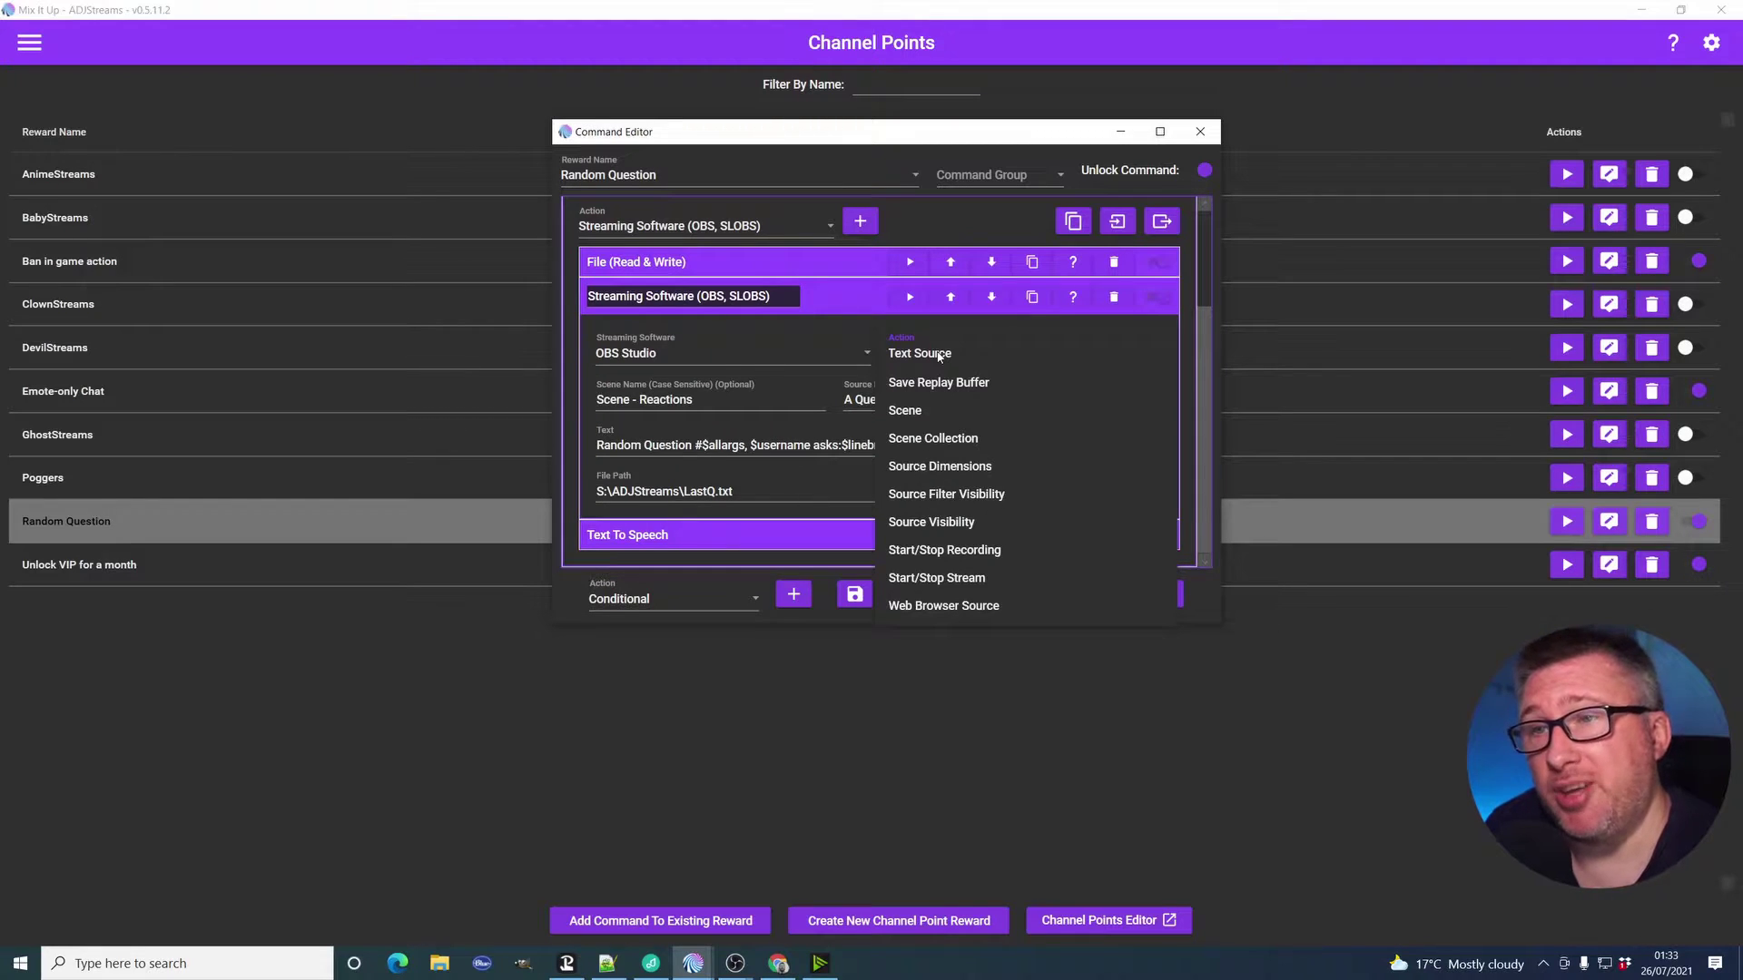
left_click(938, 357)
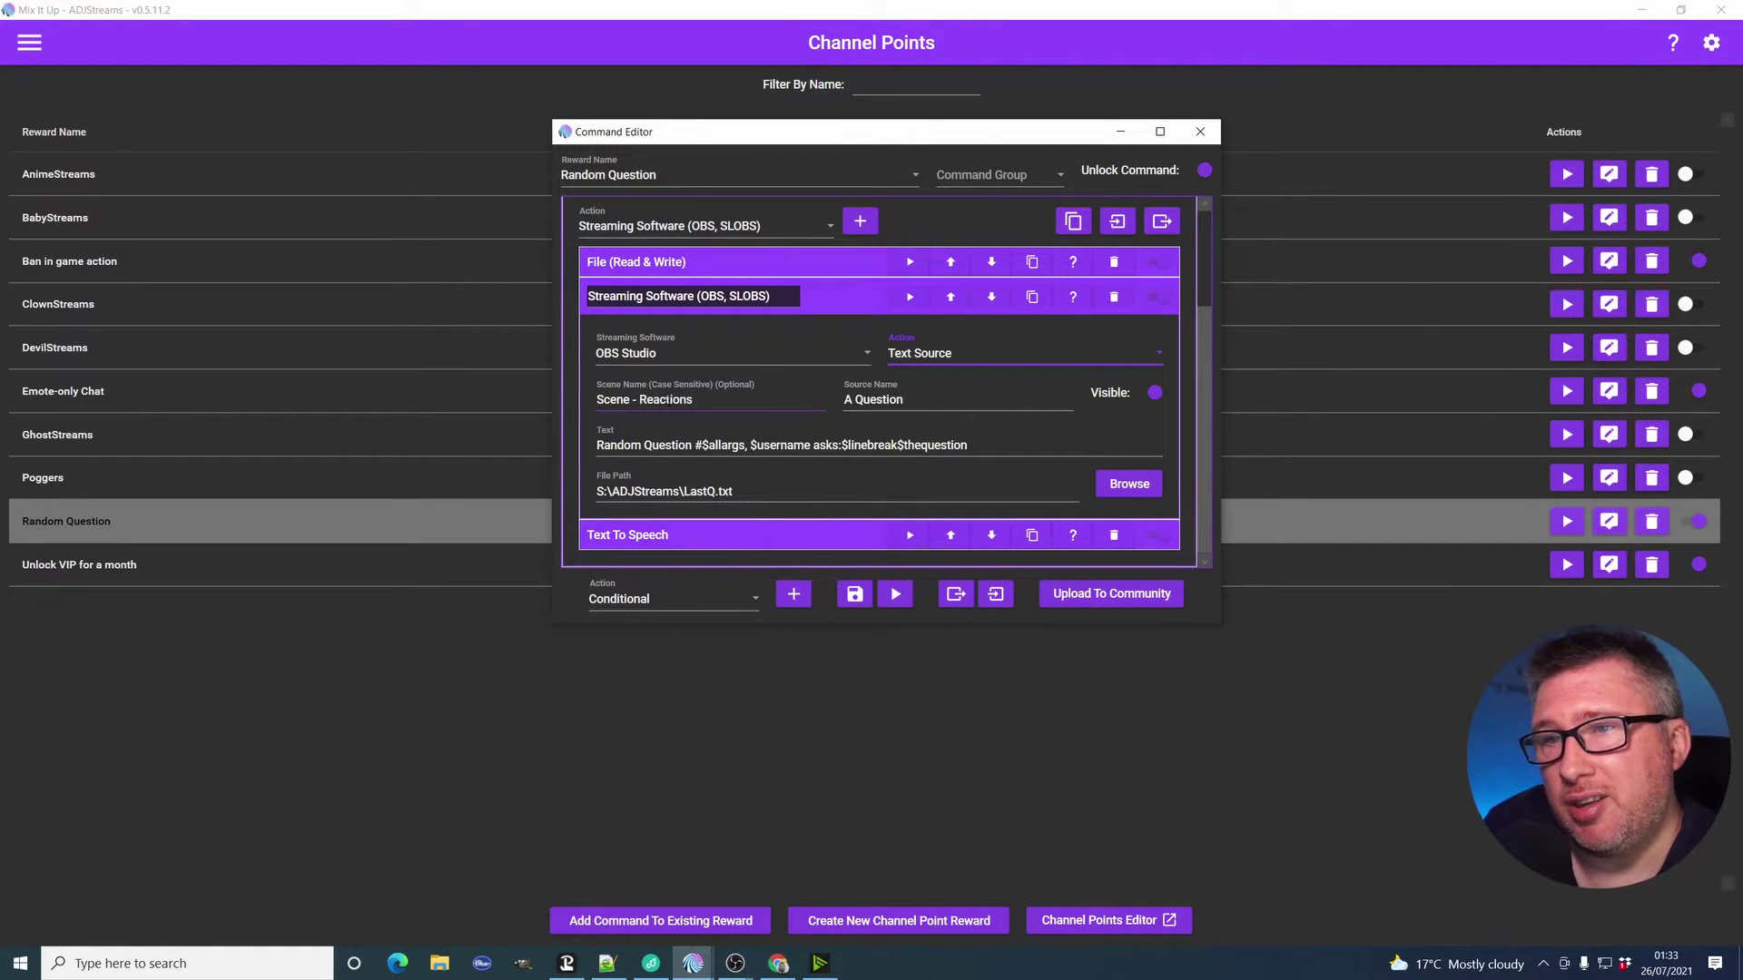
Examine the scene name and source name that the Streaming Software action targets.
left_click_drag(729, 402, 606, 400)
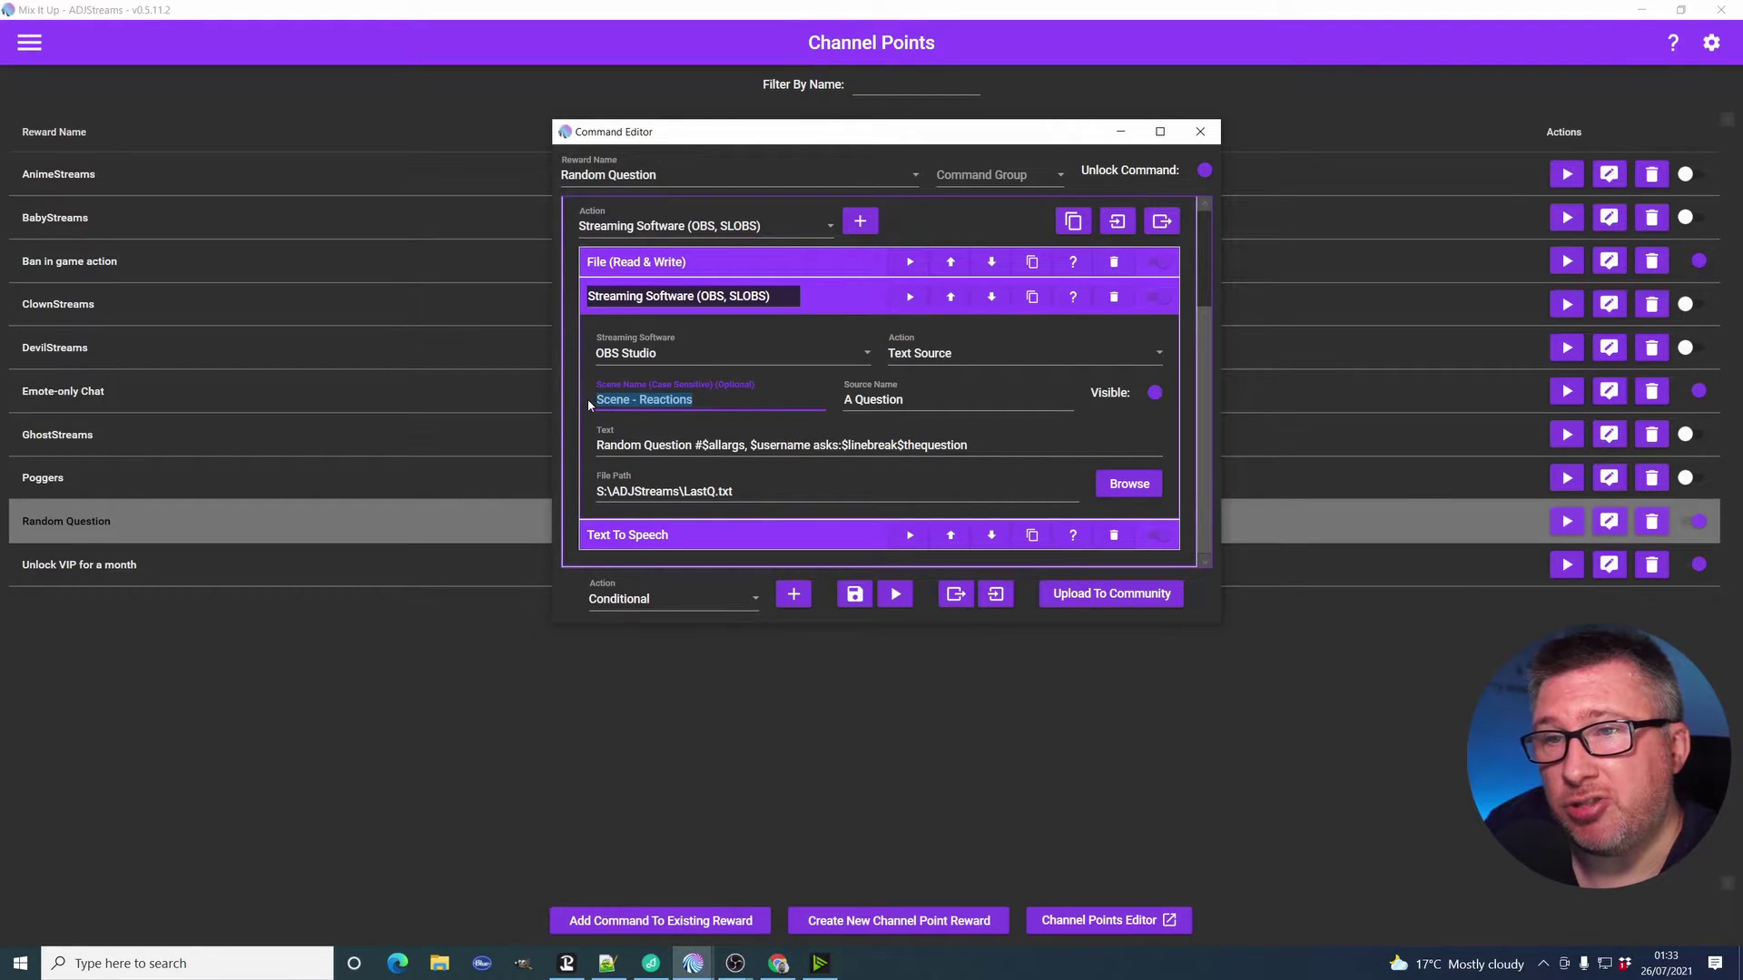
left_click(720, 400)
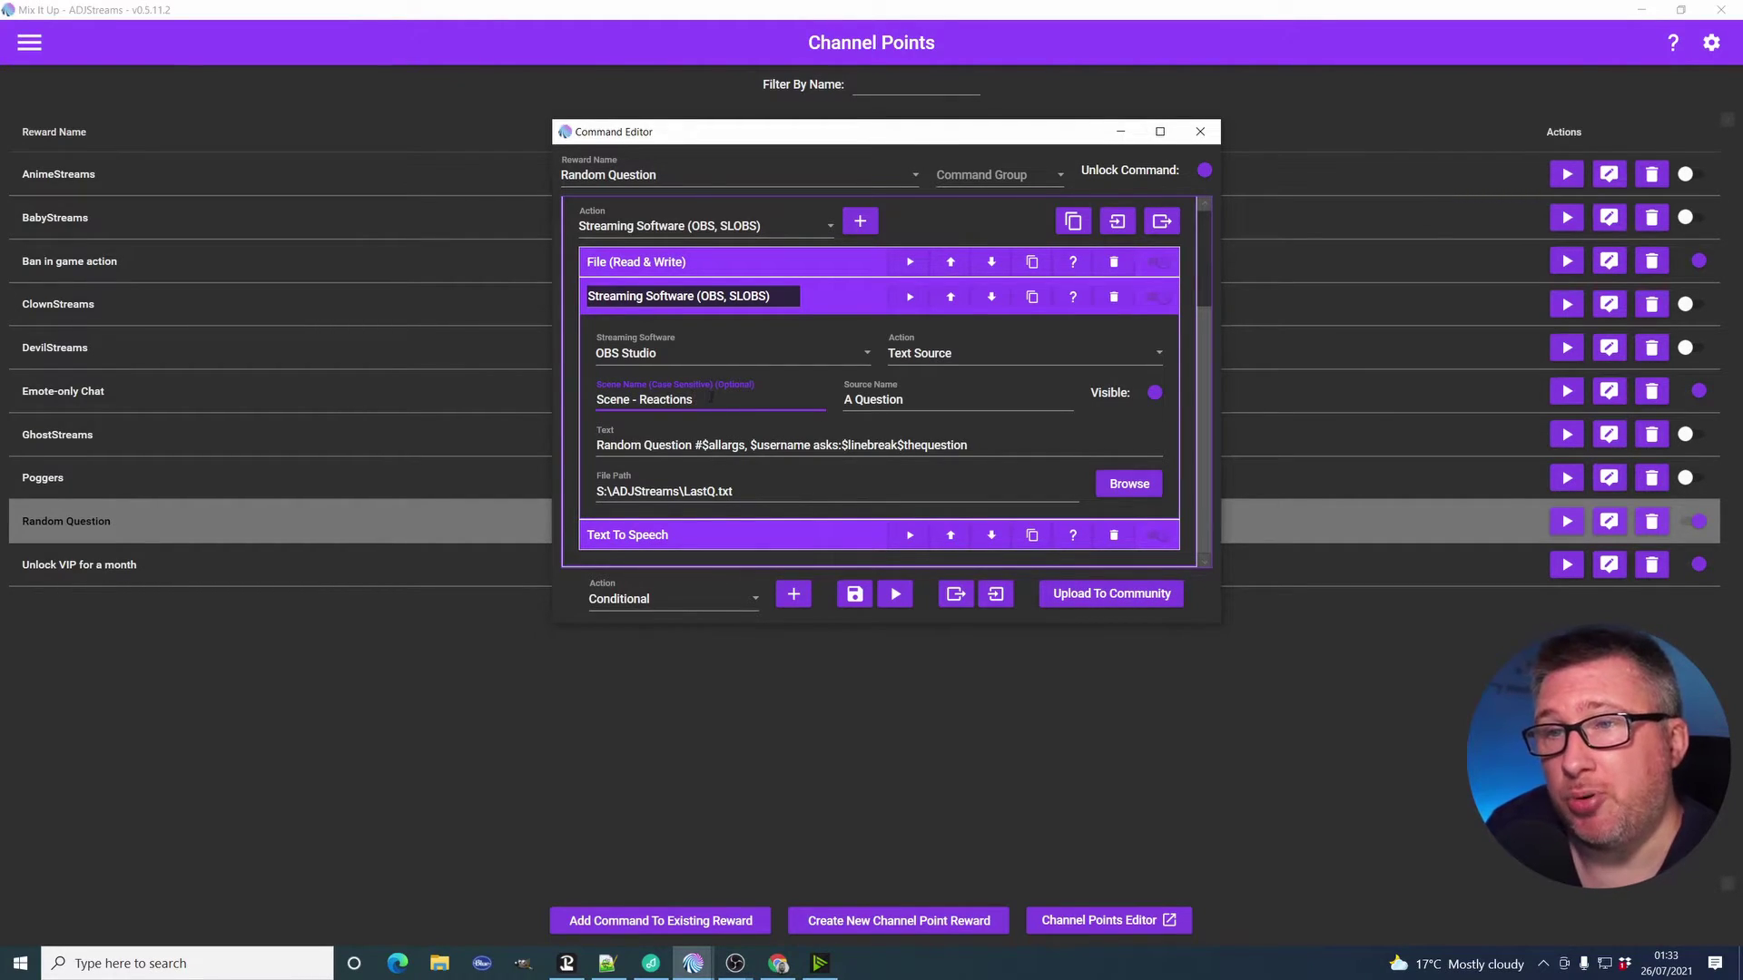
left_click(911, 398)
triple_click(911, 400)
left_click(935, 398)
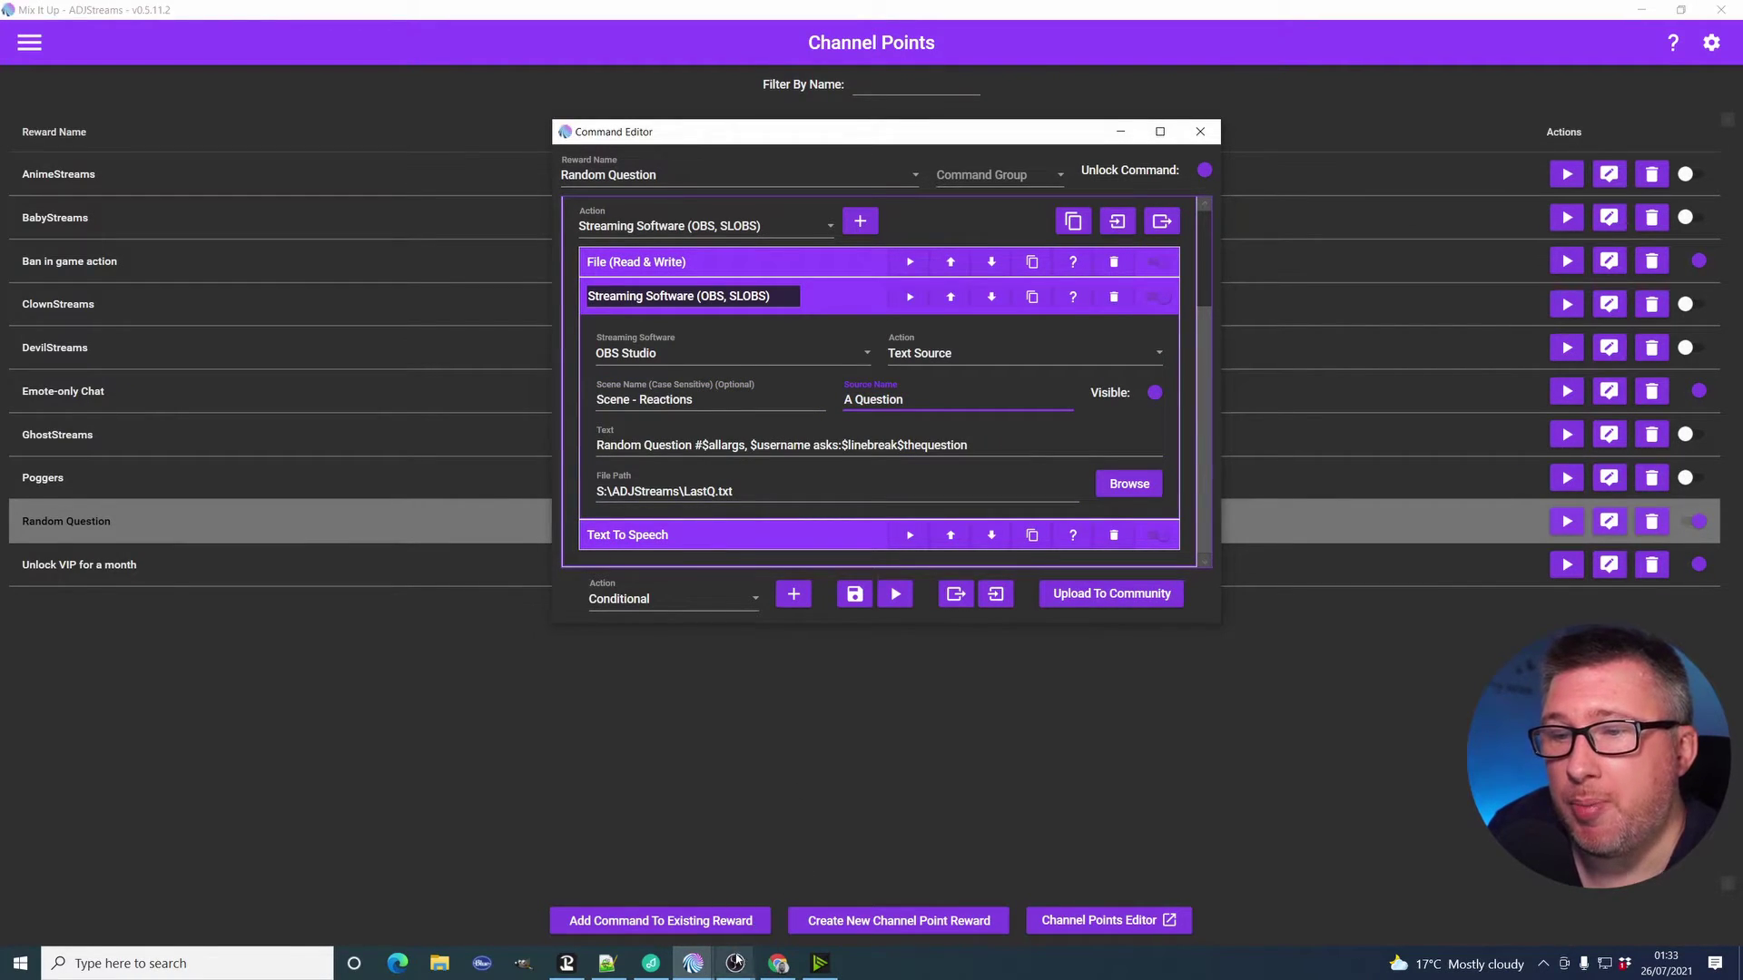
Switch to OBS to check the A Question source in Scene - Reactions, and return to the command editor.
key("alt+Tab")
left_click(850, 401)
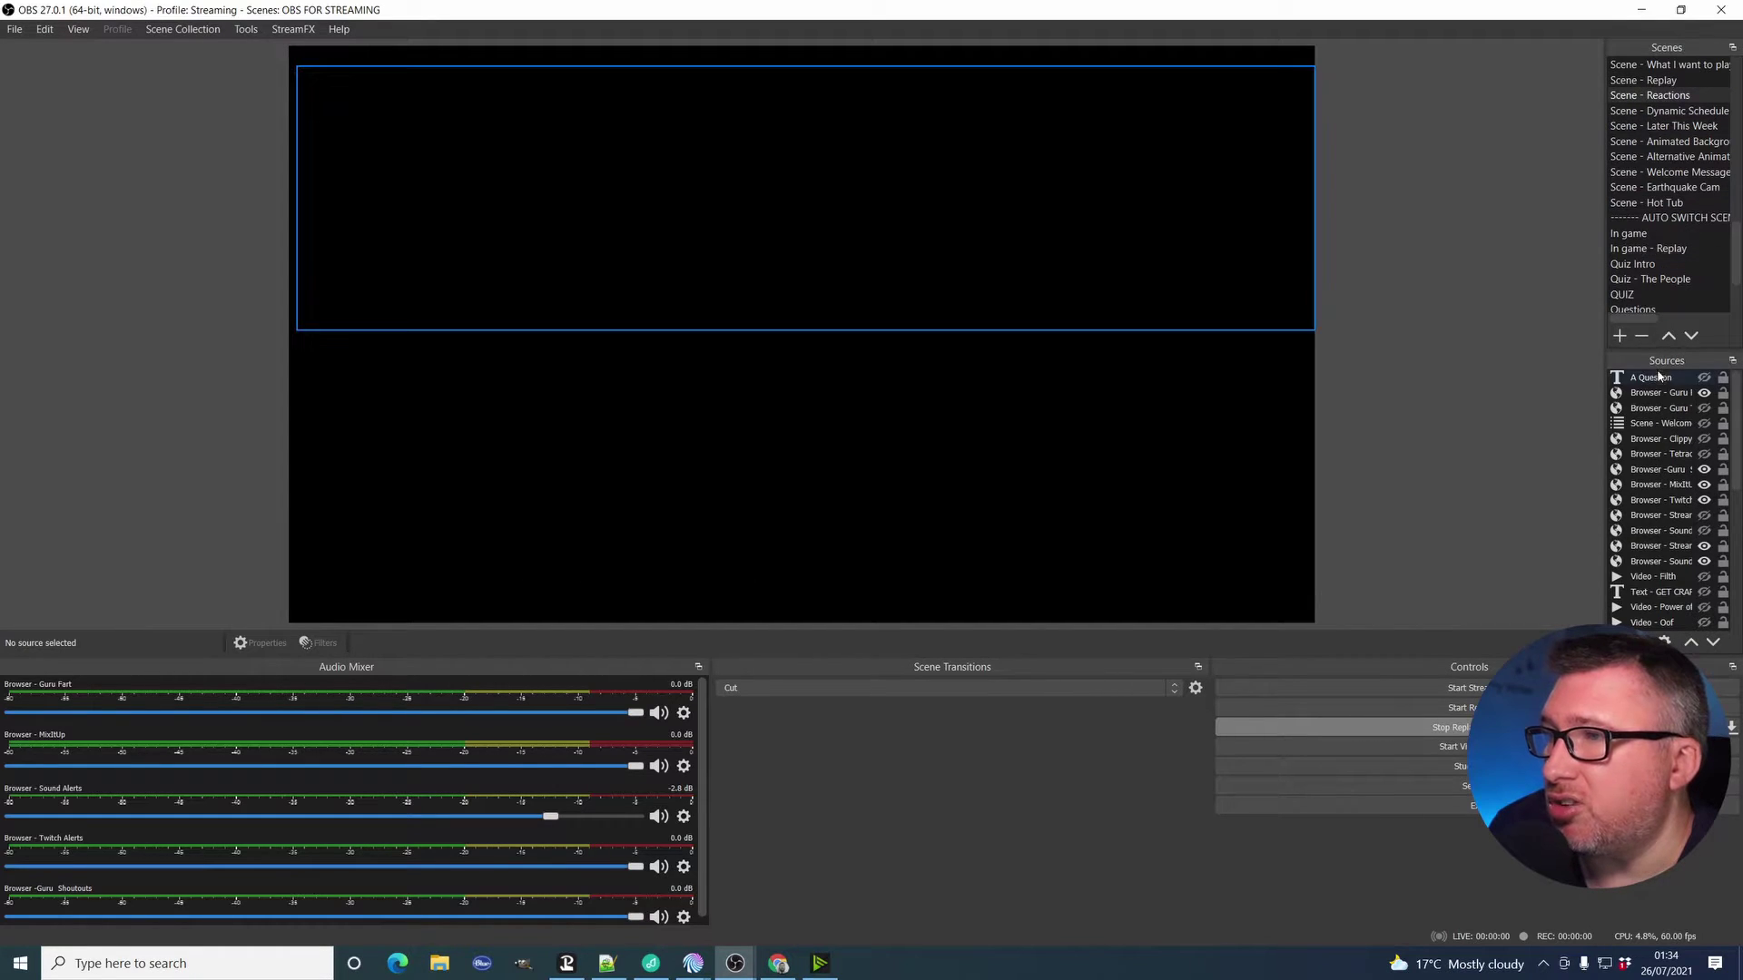
key("alt+Tab")
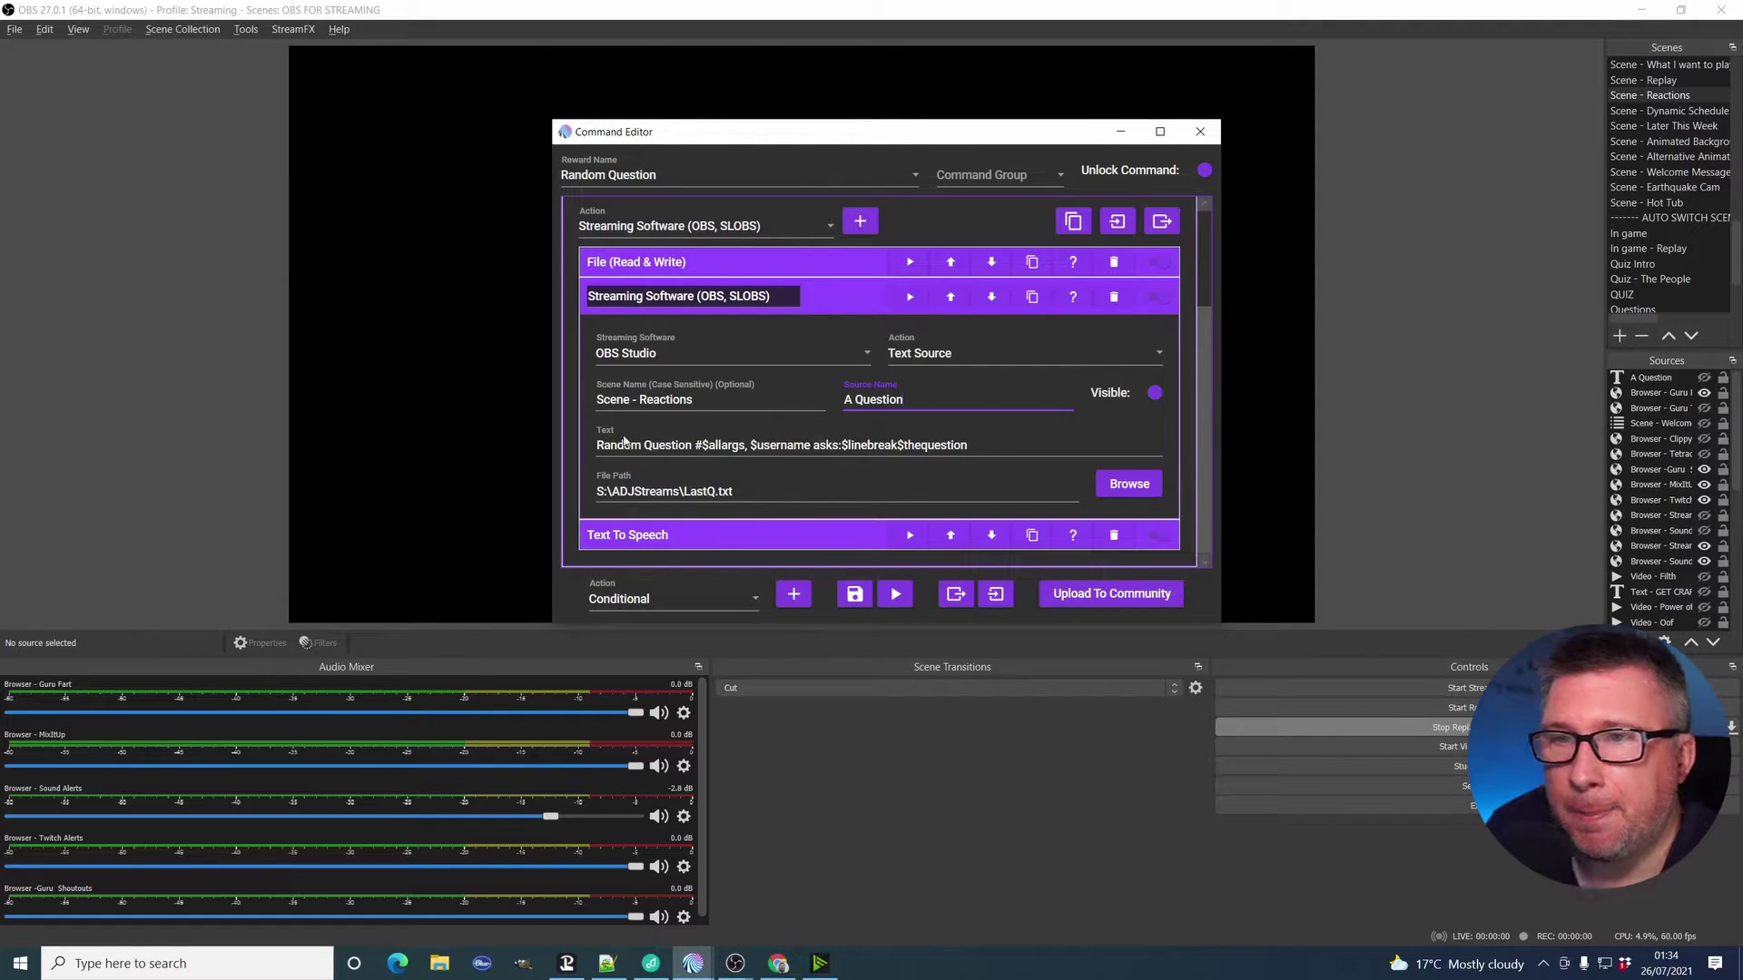
Examine the text source's message and each special identifier in it: $allargs, $username, $linebreak and $thequestion.
left_click(978, 445)
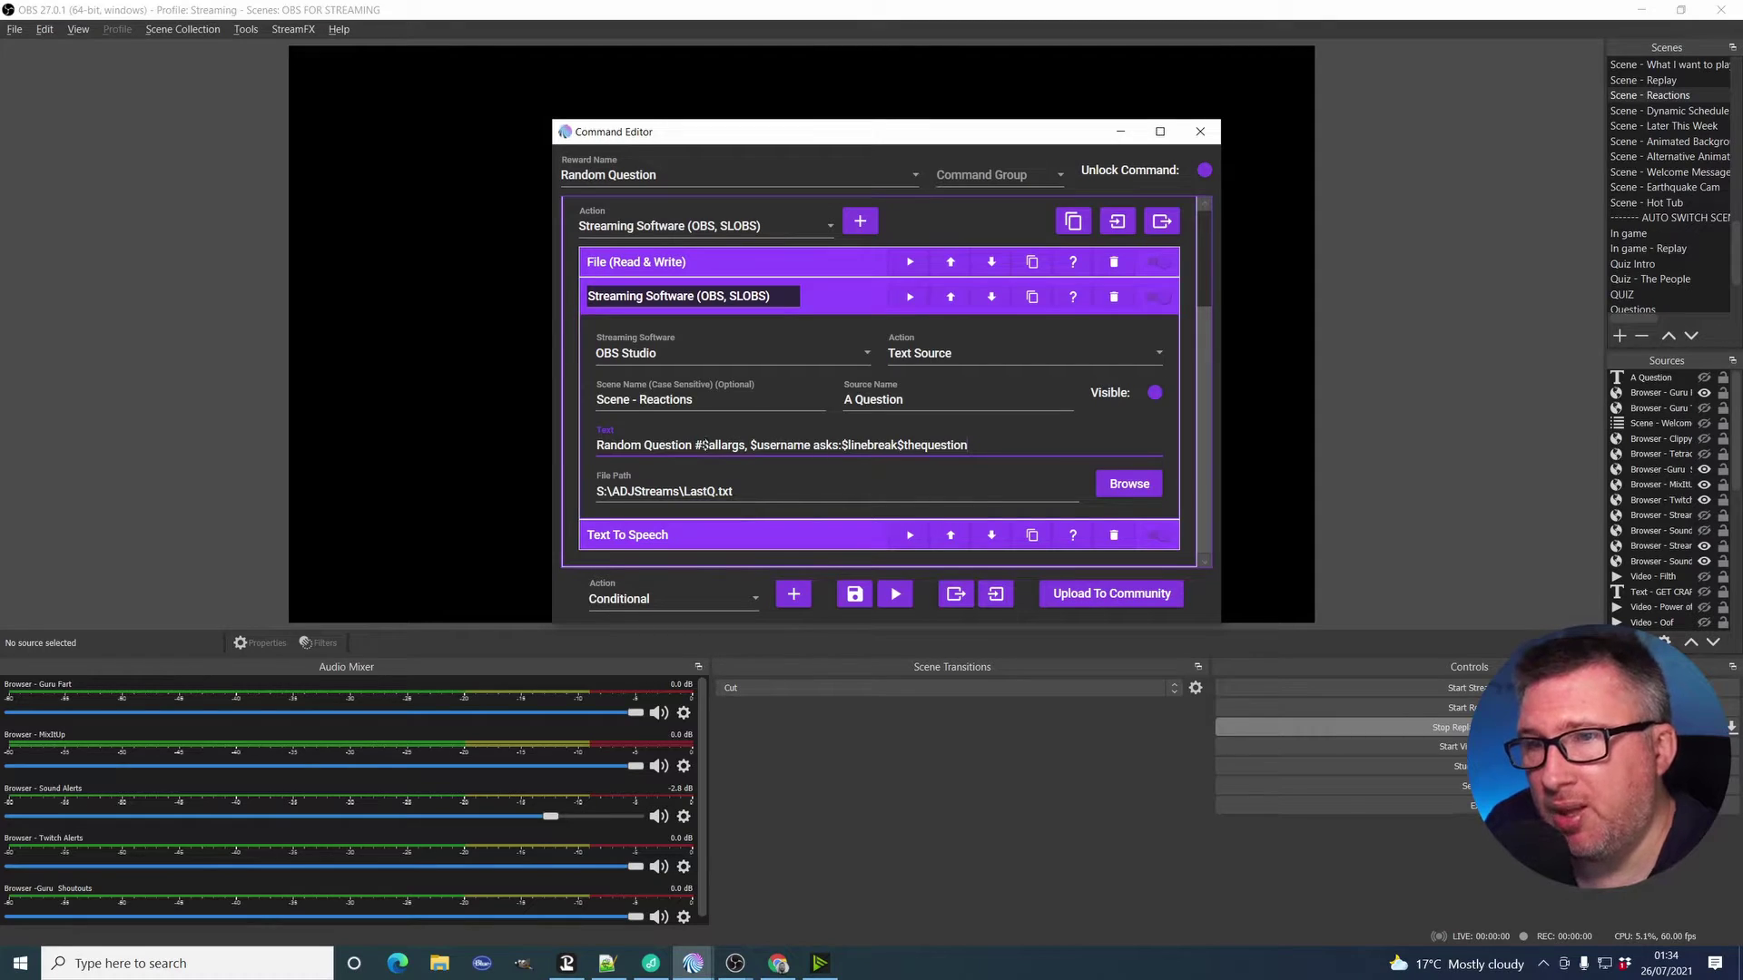
left_click_drag(703, 445, 745, 445)
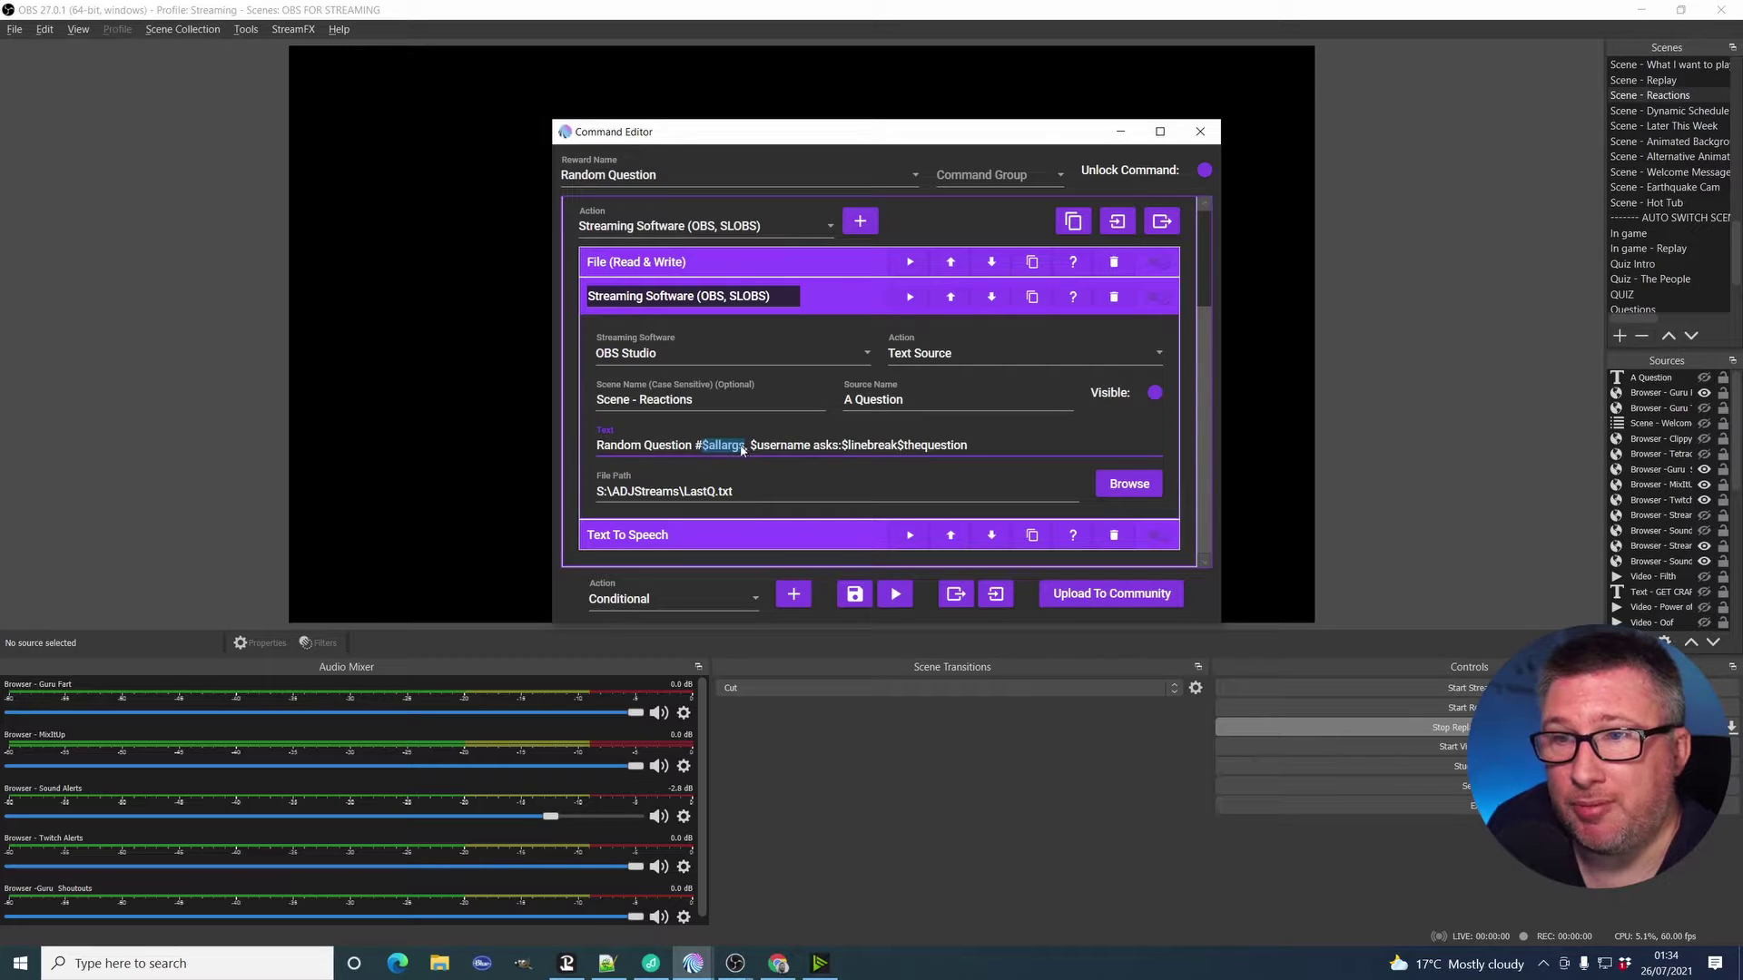
left_click(752, 445)
left_click_drag(752, 445, 812, 447)
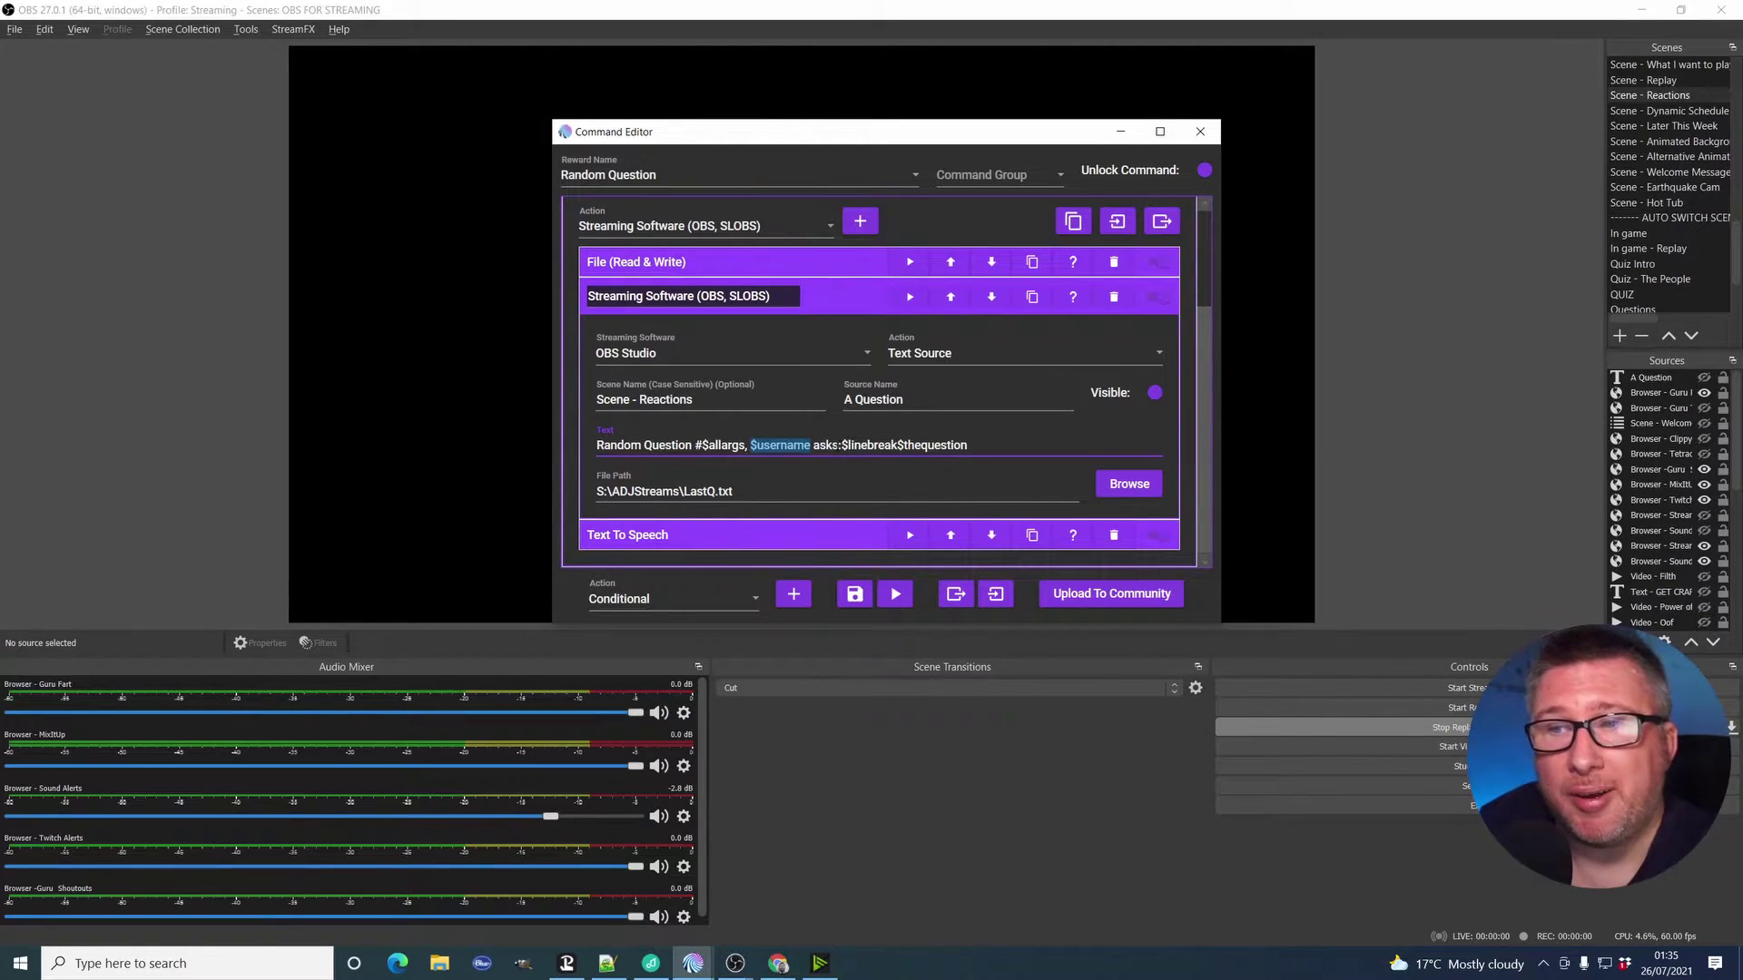
left_click_drag(841, 444, 899, 444)
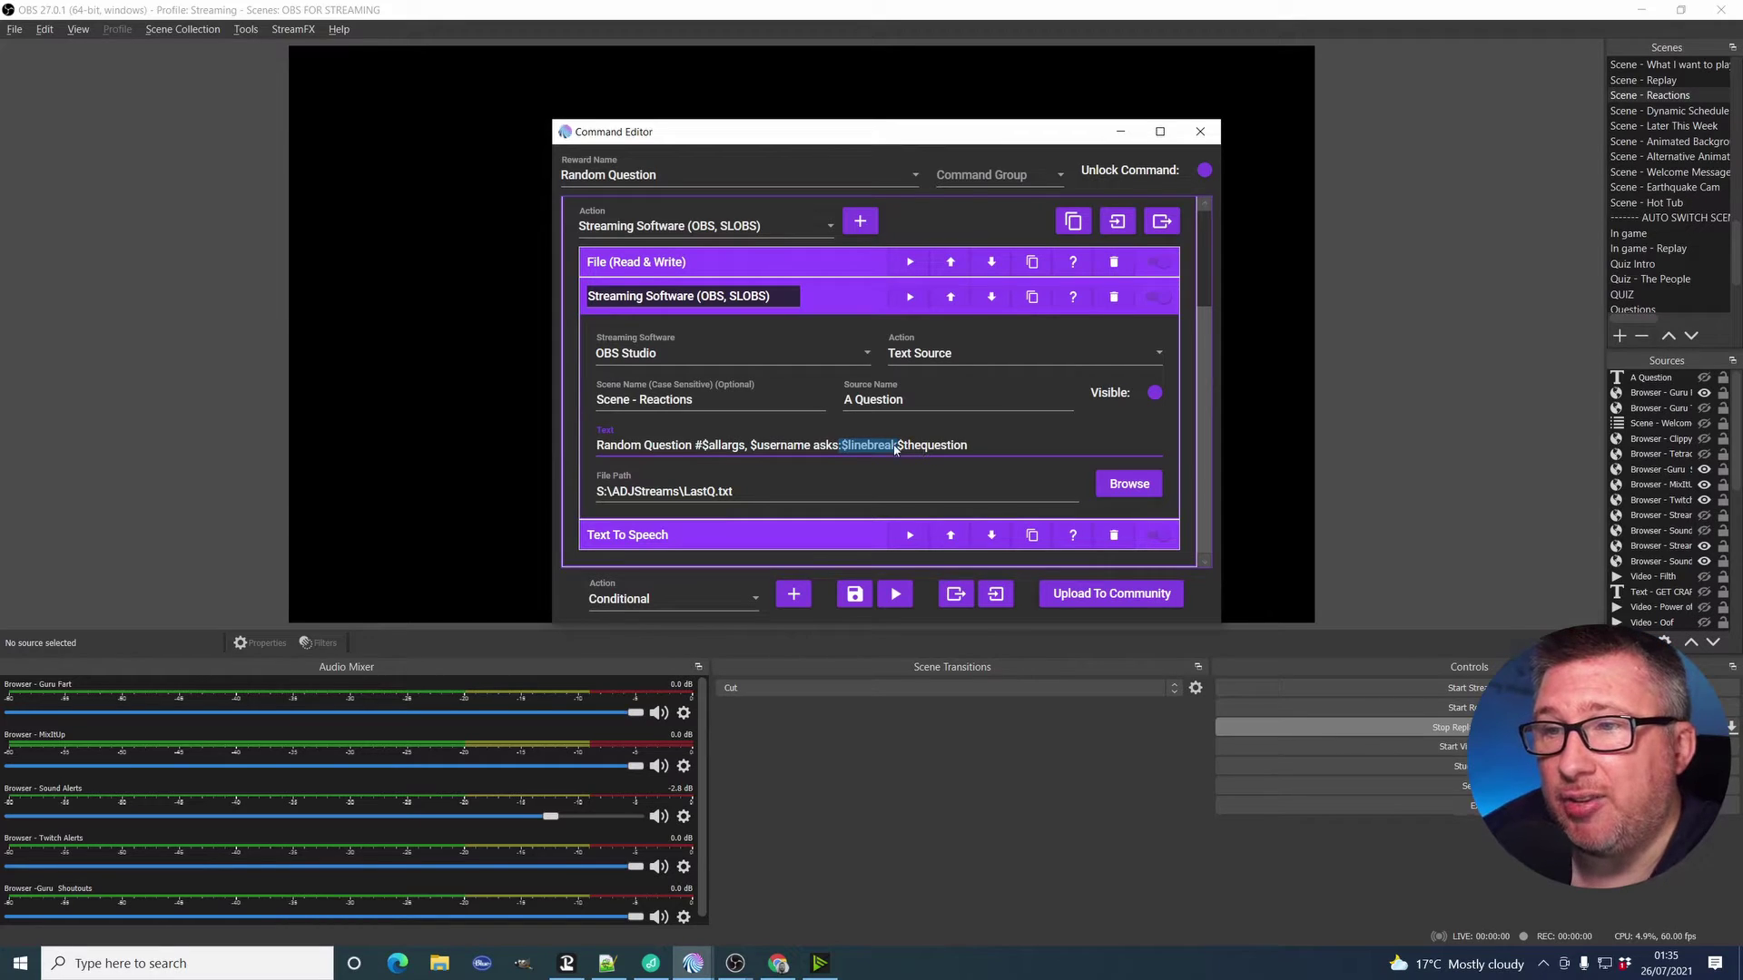
mouse_move(915, 445)
left_mouse_down()
mouse_move(968, 445)
mouse_move(898, 444)
left_mouse_up()
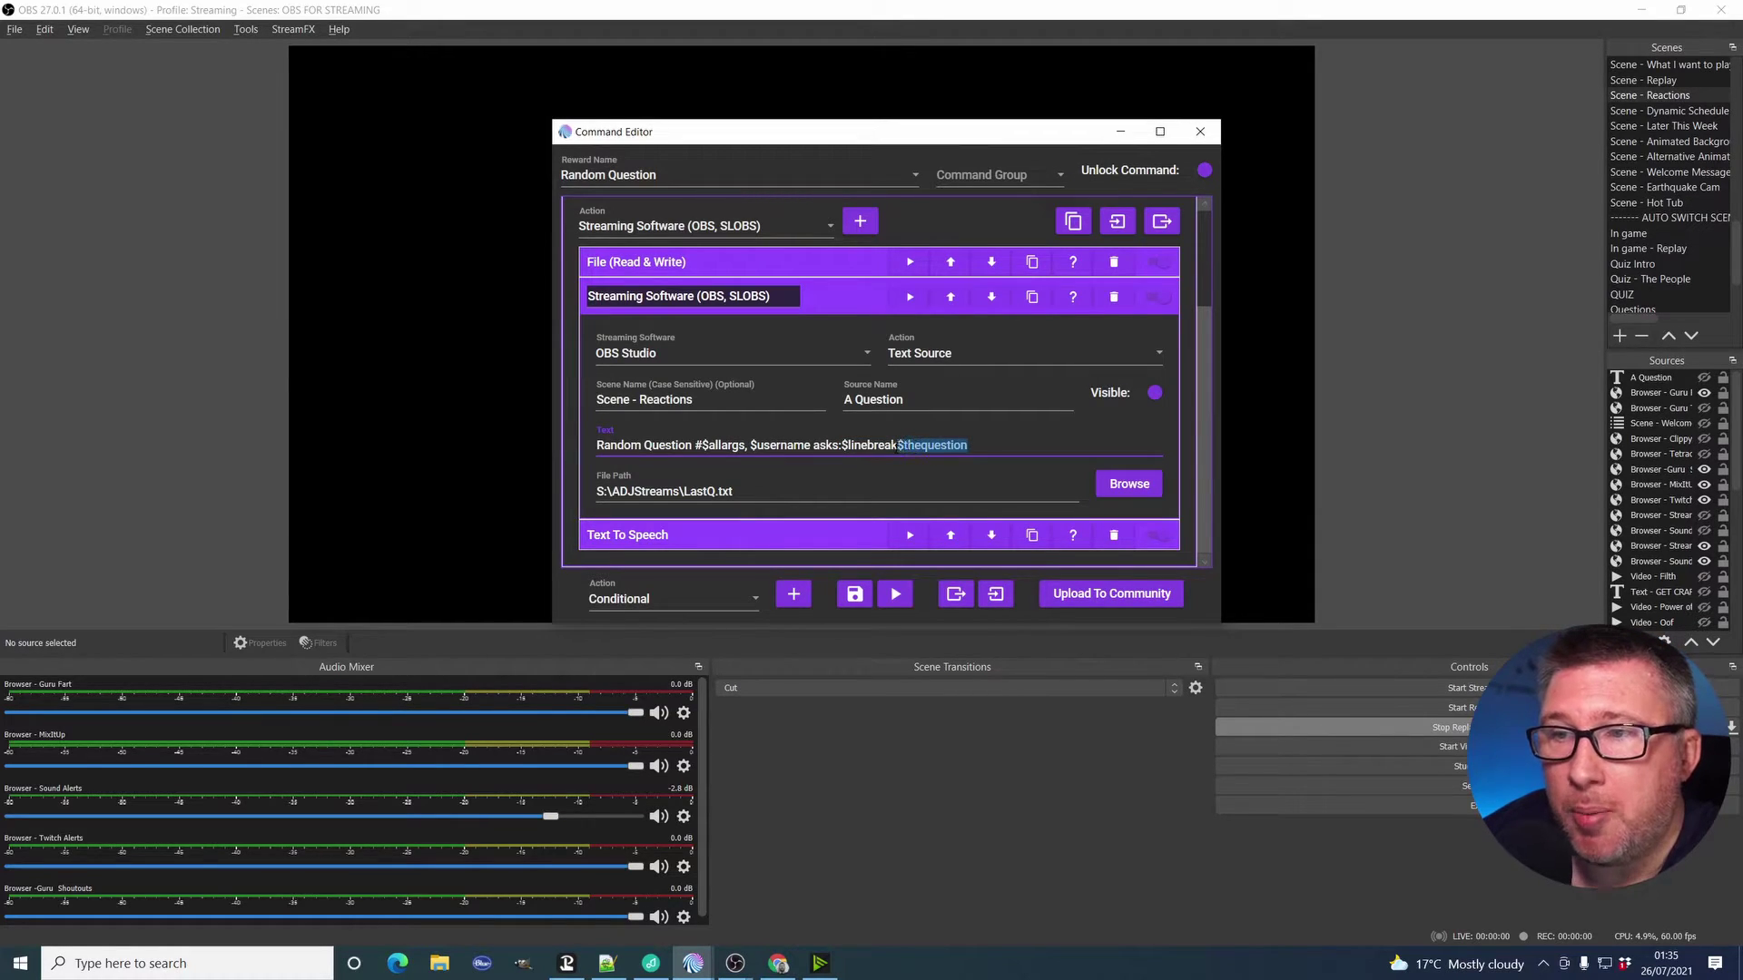
Expand the File (Read & Write) action and compare its special identifier name with $thequestion in the text source's message.
left_click(817, 274)
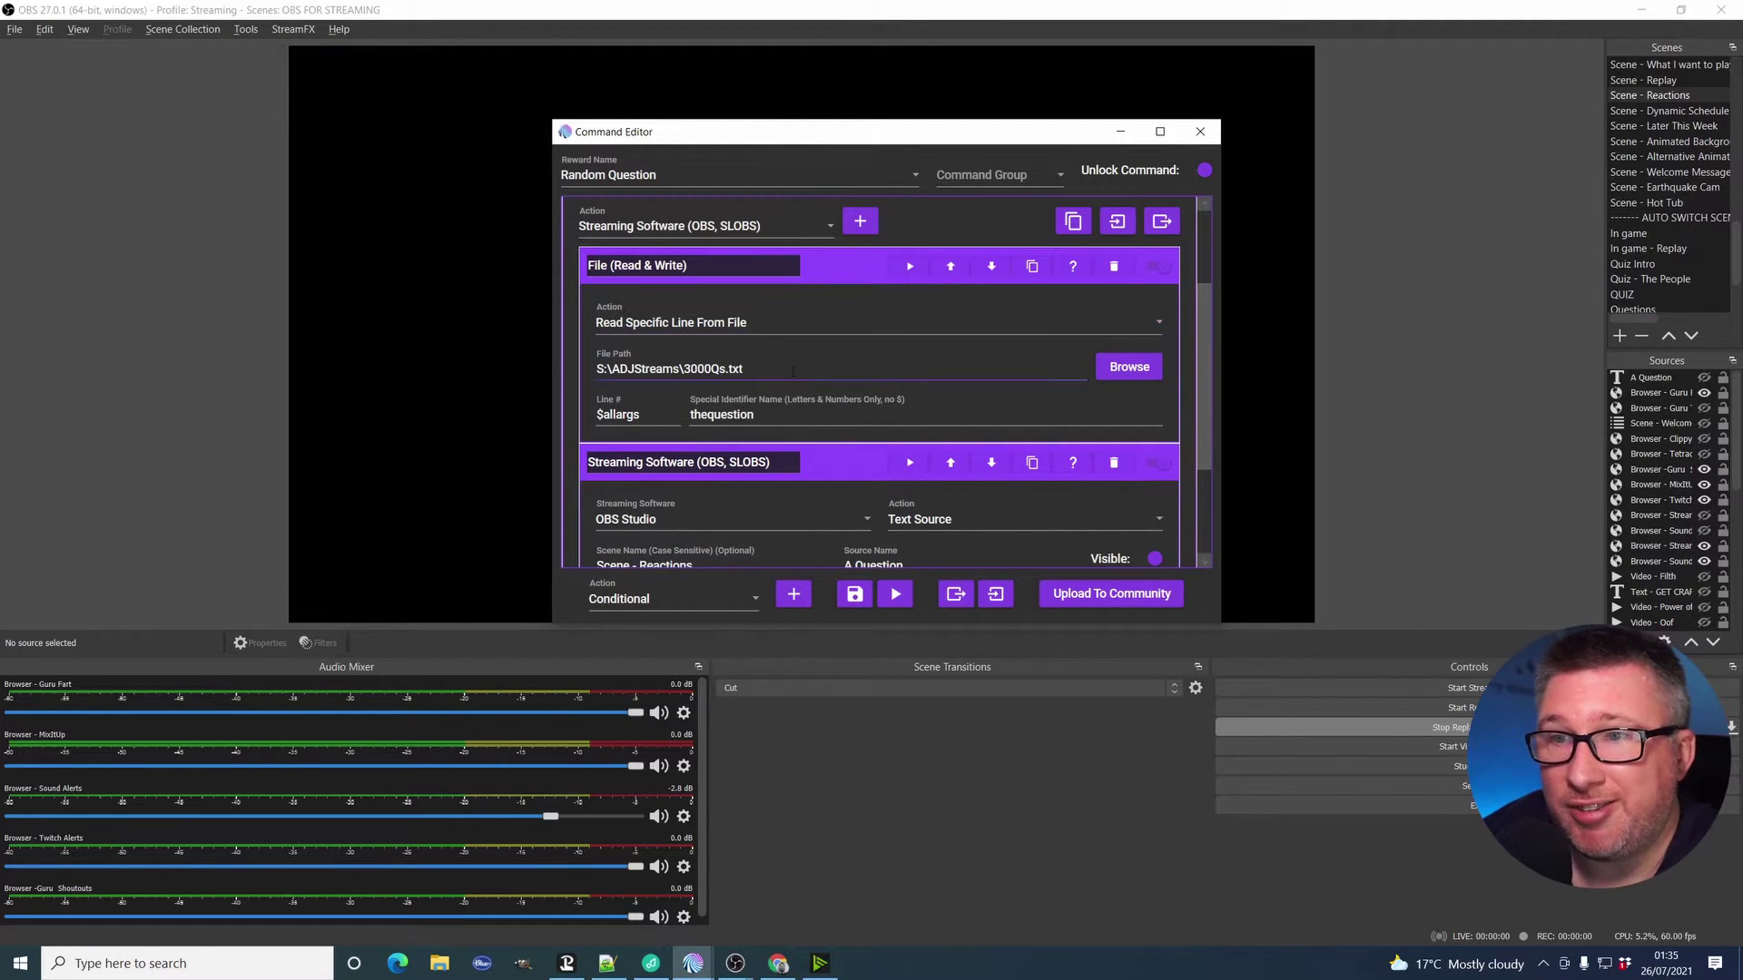
scroll(979, 519, "down", 1)
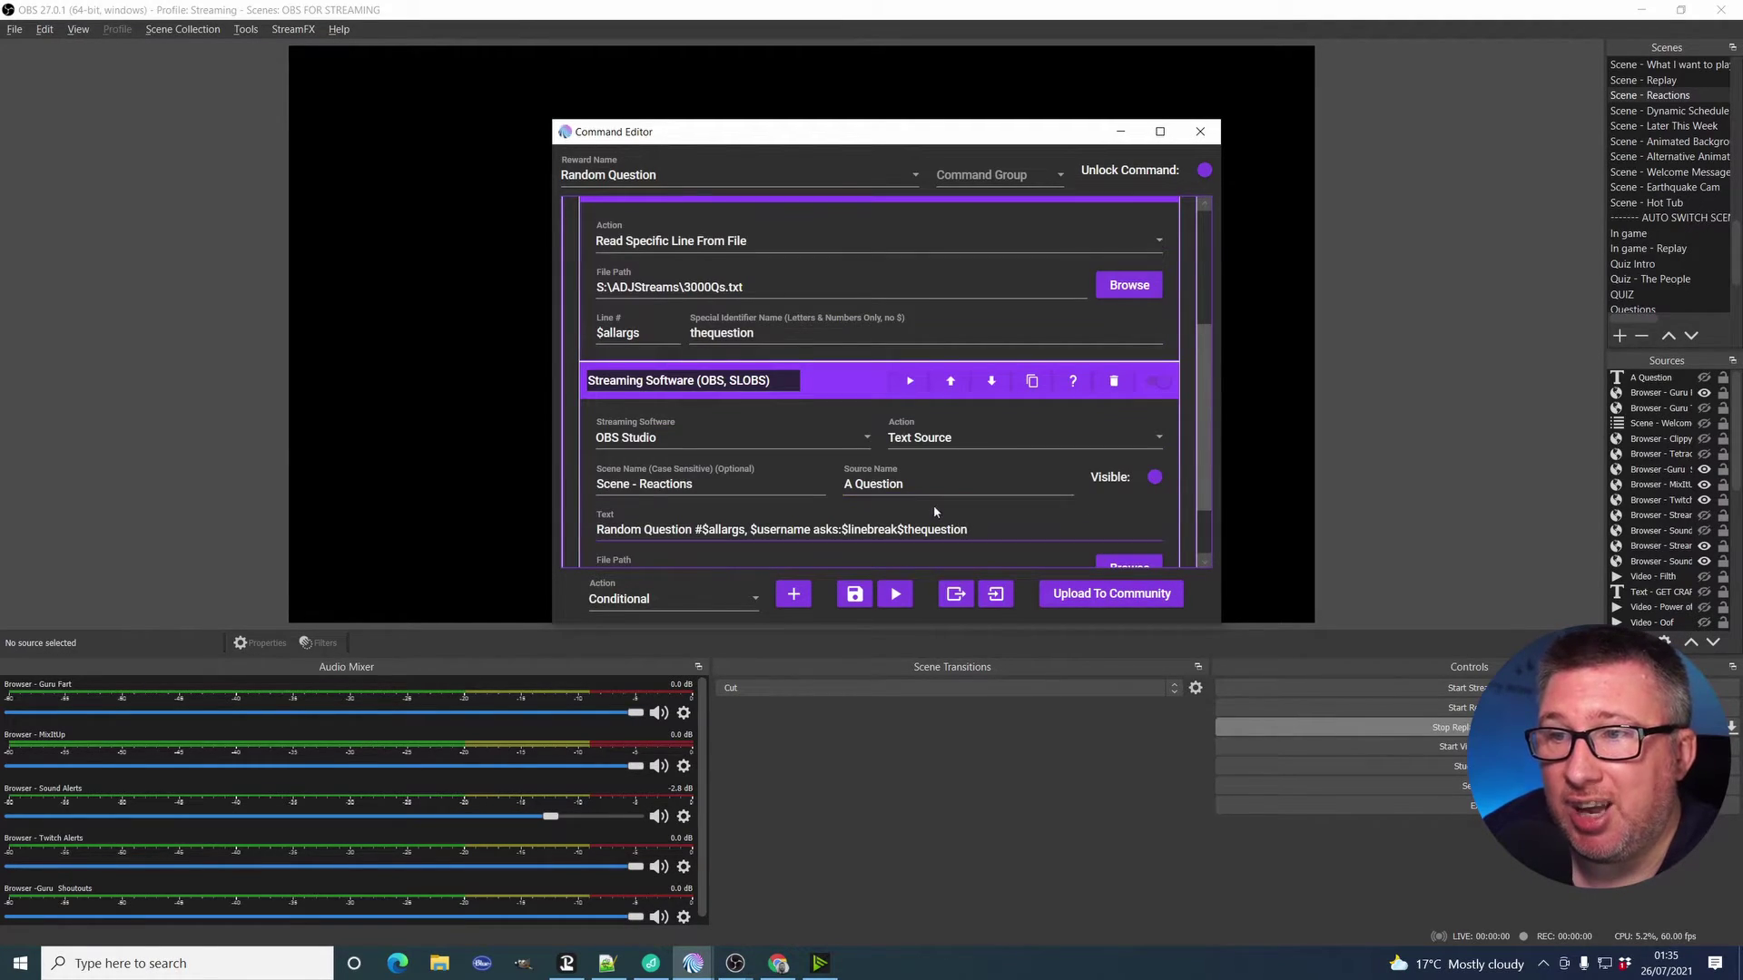
scroll(934, 505, "down", 1)
left_click_drag(968, 489, 897, 488)
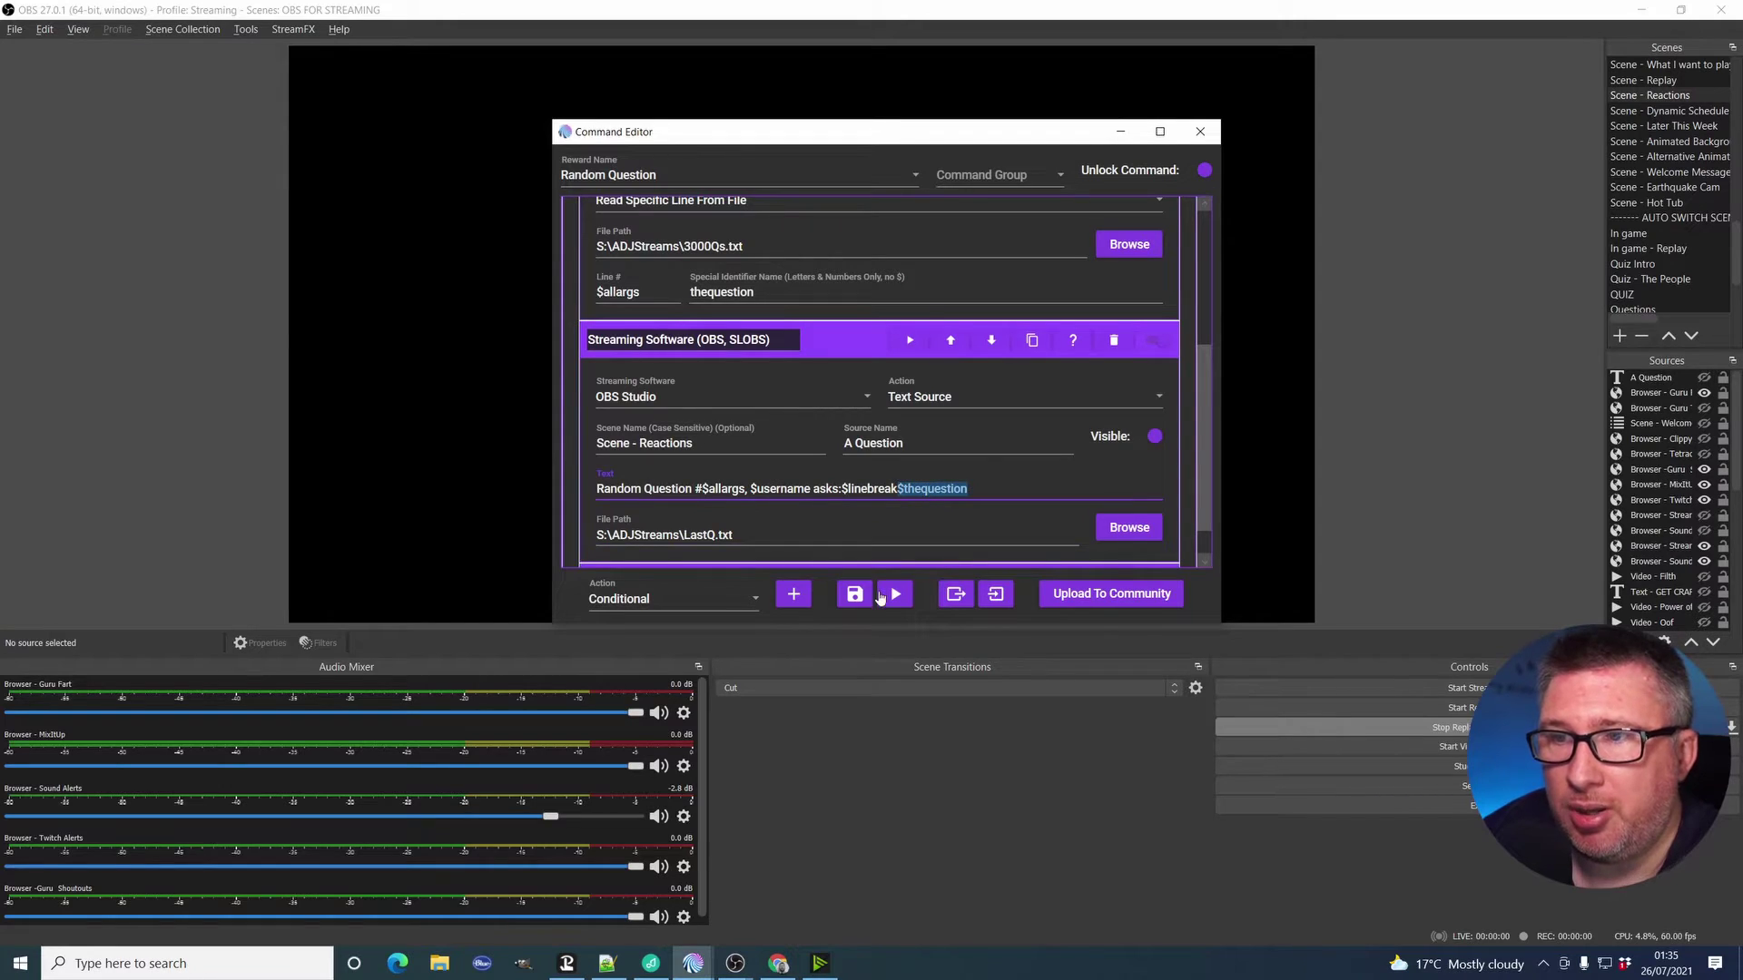
Examine the file path set for the text source in the Streaming Software action.
scroll(1038, 463, "down", 1)
left_click(763, 493)
left_click_drag(767, 495, 592, 493)
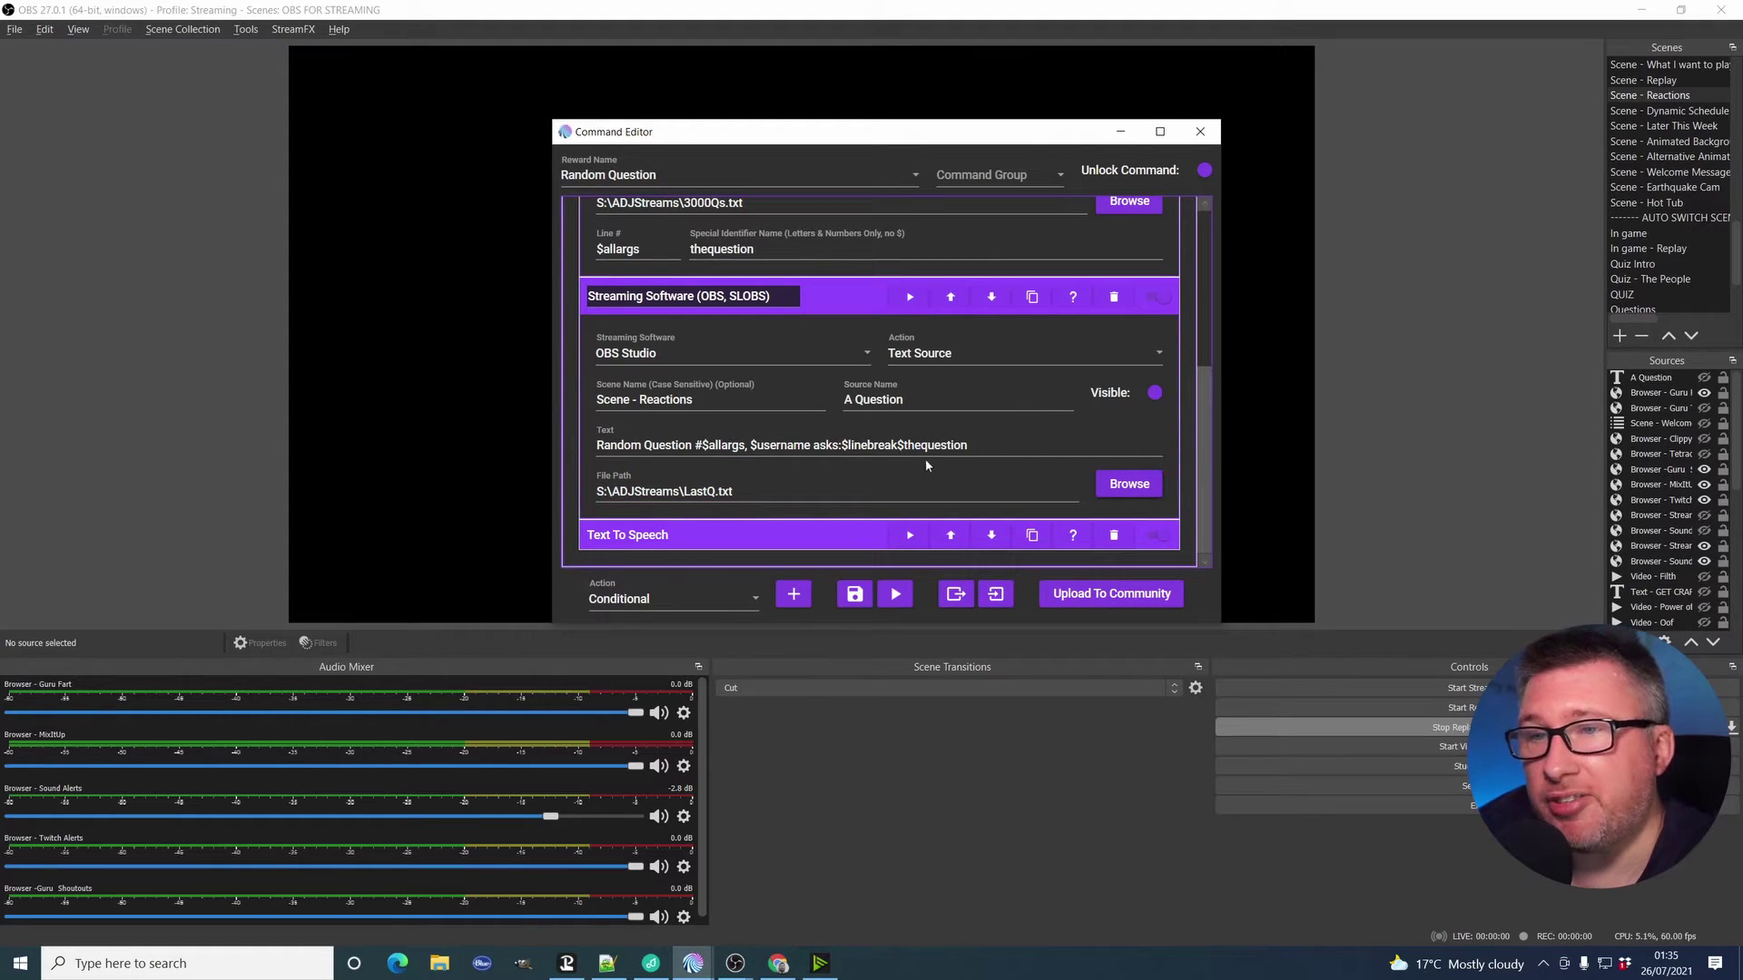
left_click(929, 491)
left_click_drag(733, 491, 601, 491)
left_click(772, 491)
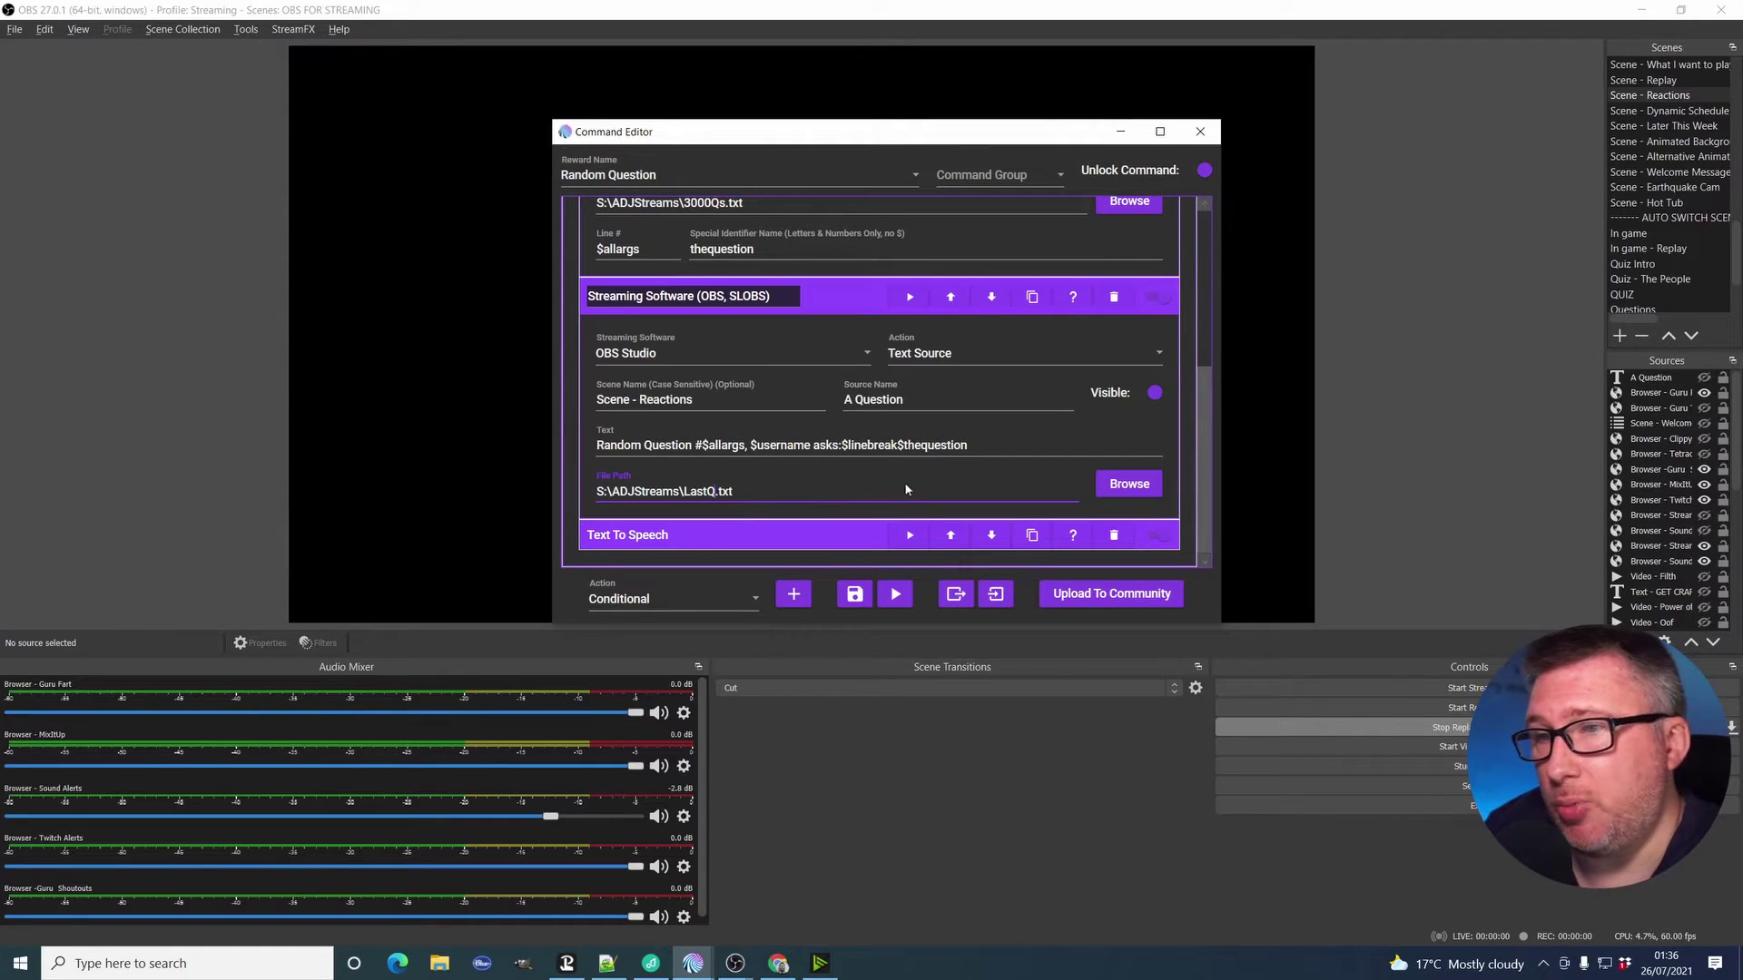
Collapse the Streaming Software action and review the Text To Speech action's voice settings and speech message.
left_click(810, 536)
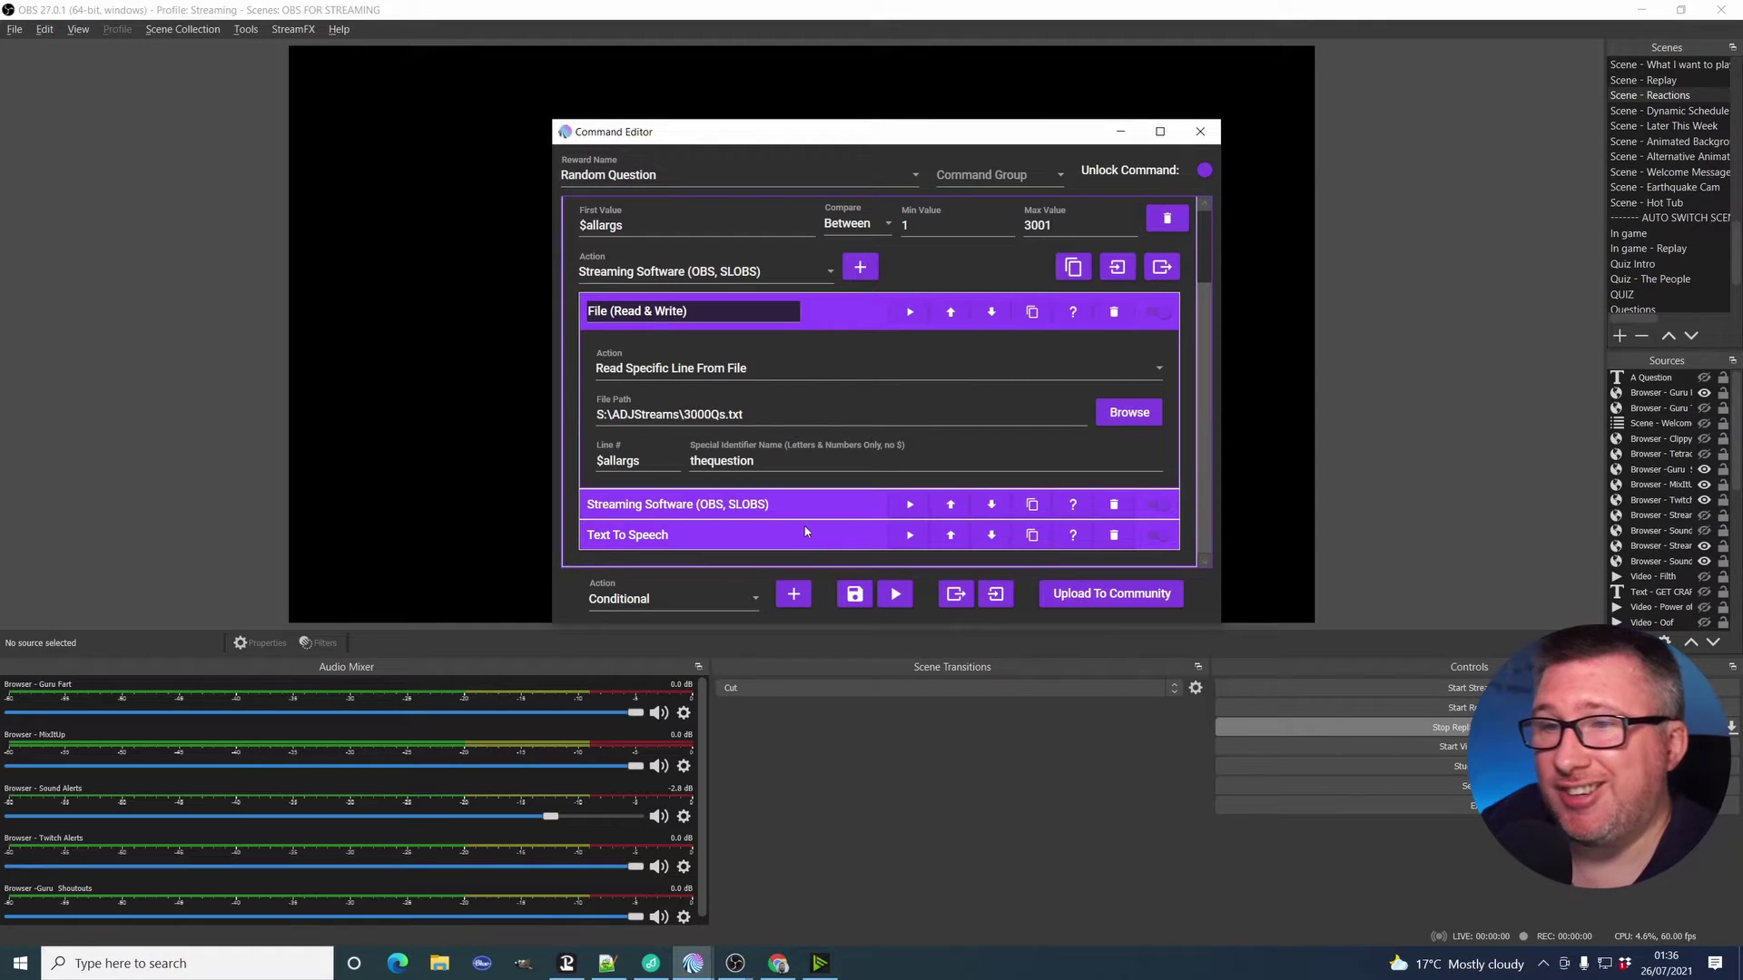
left_click(798, 543)
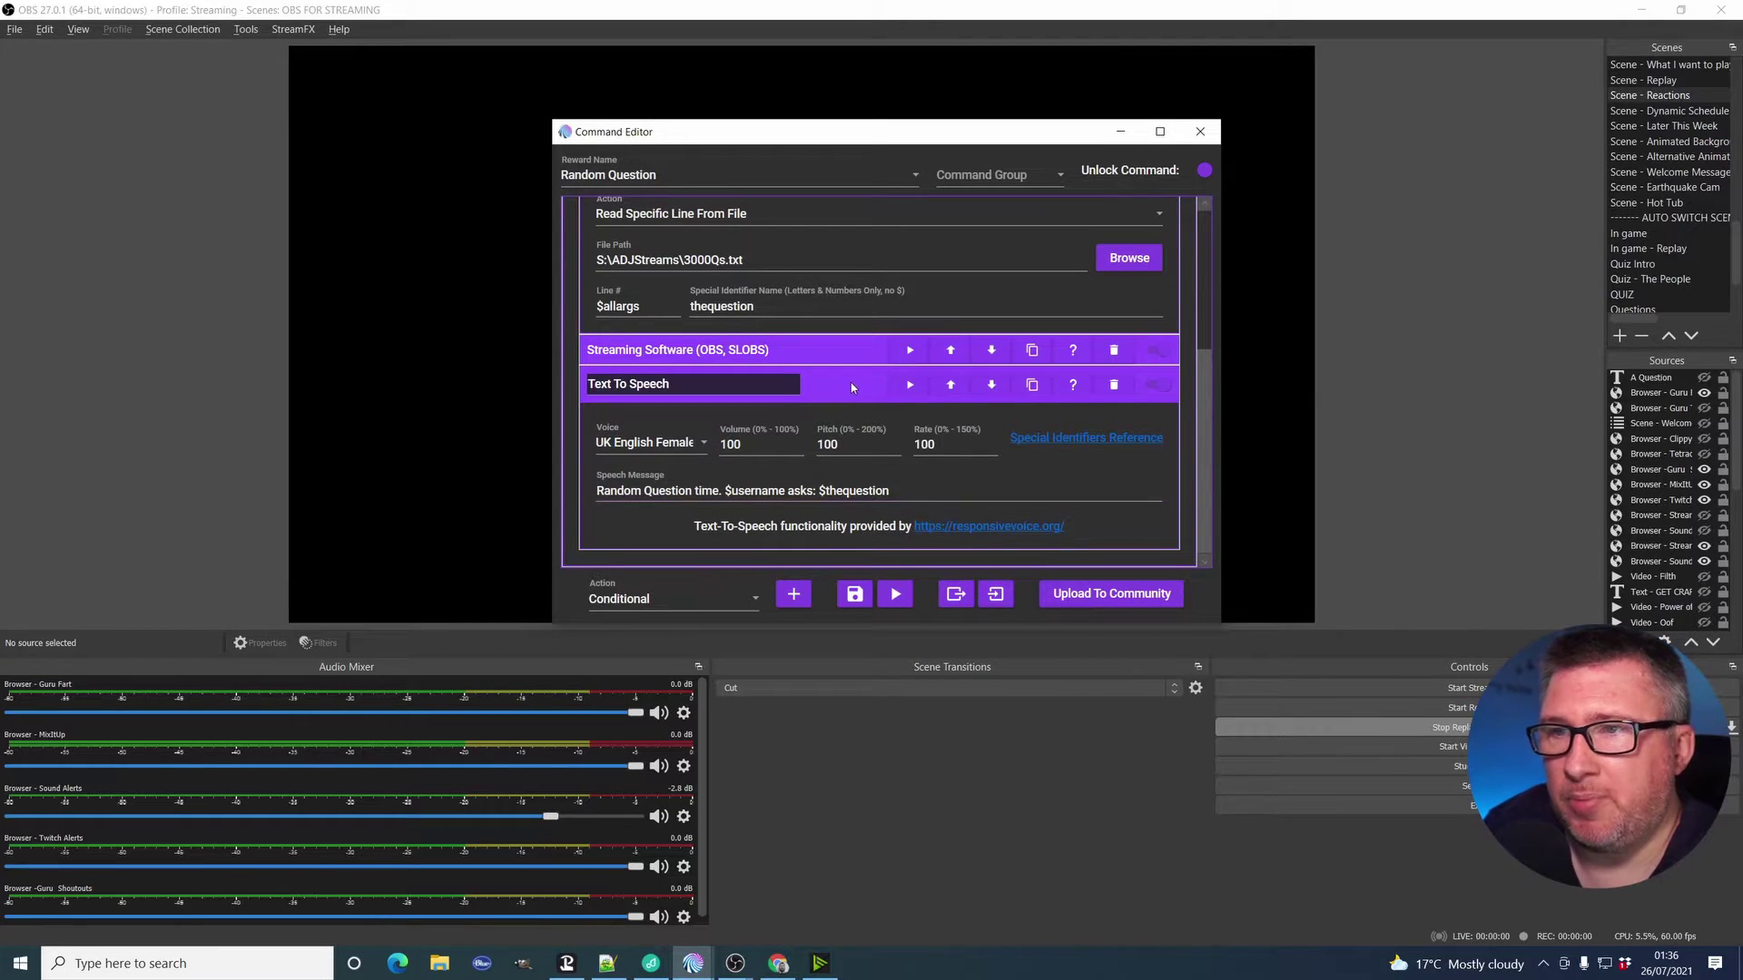
scroll(805, 426, "up", 2)
left_click(809, 505)
Collapse the expanded nested actions and review the conditional's clause and the order of its three actions.
left_click(837, 329)
scroll(841, 335, "up", 1)
scroll(835, 411, "up", 1)
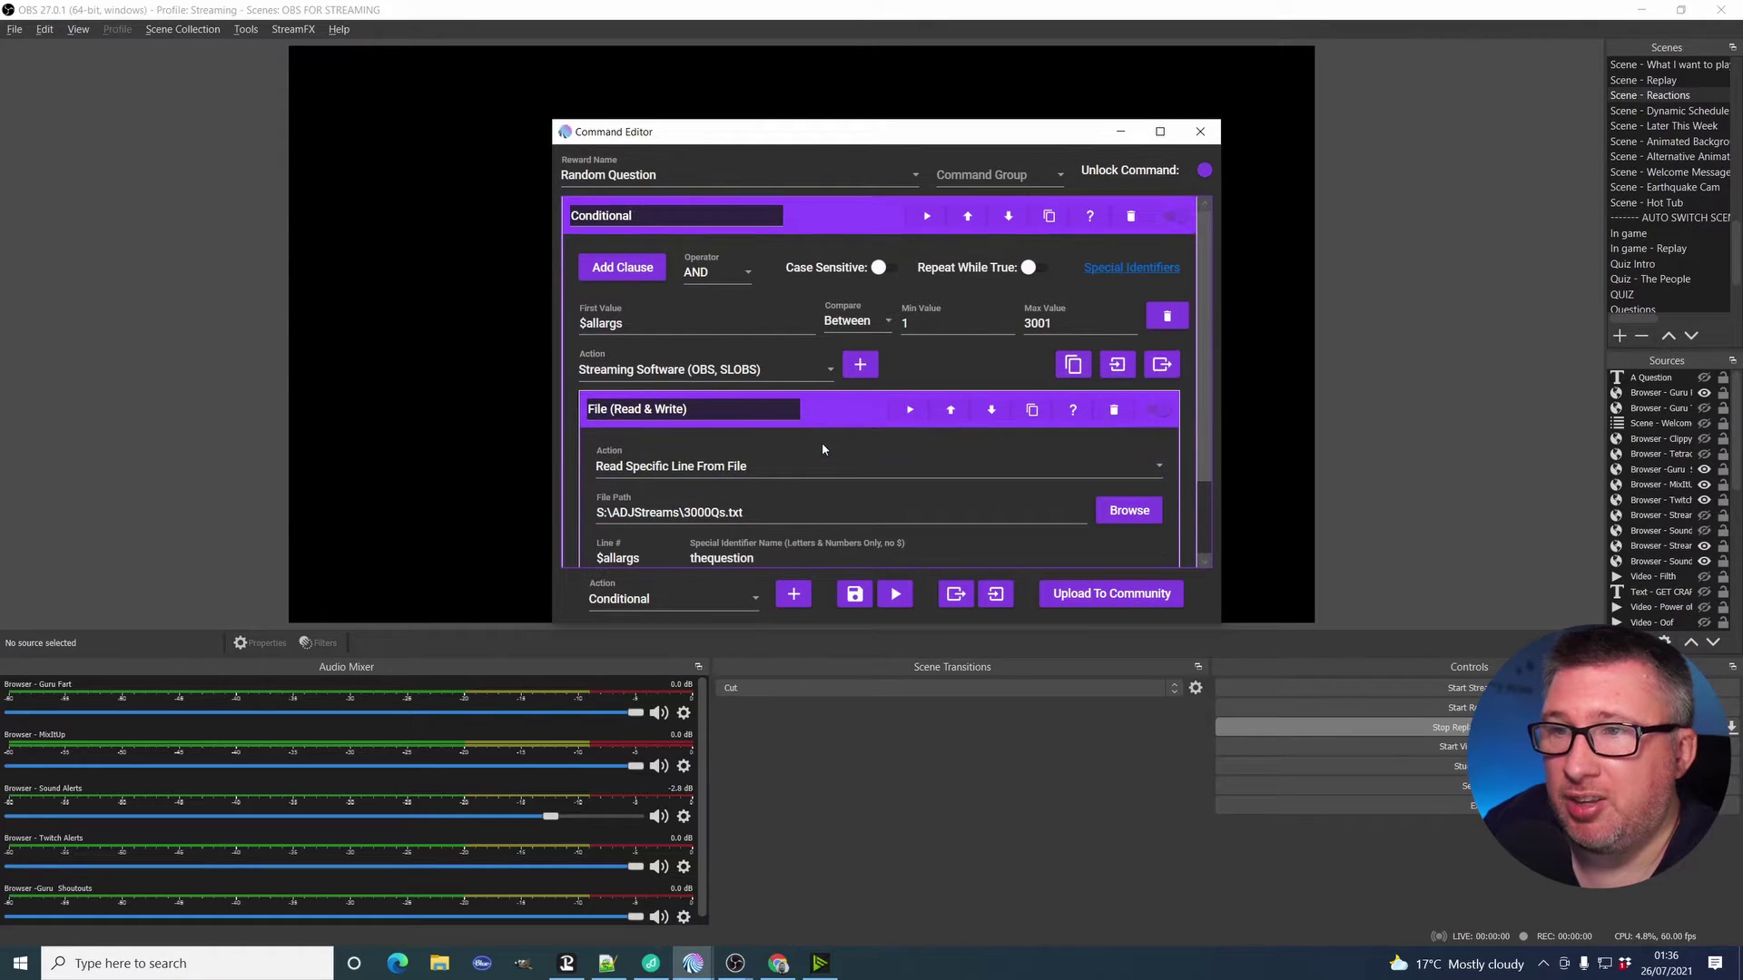
left_click(851, 230)
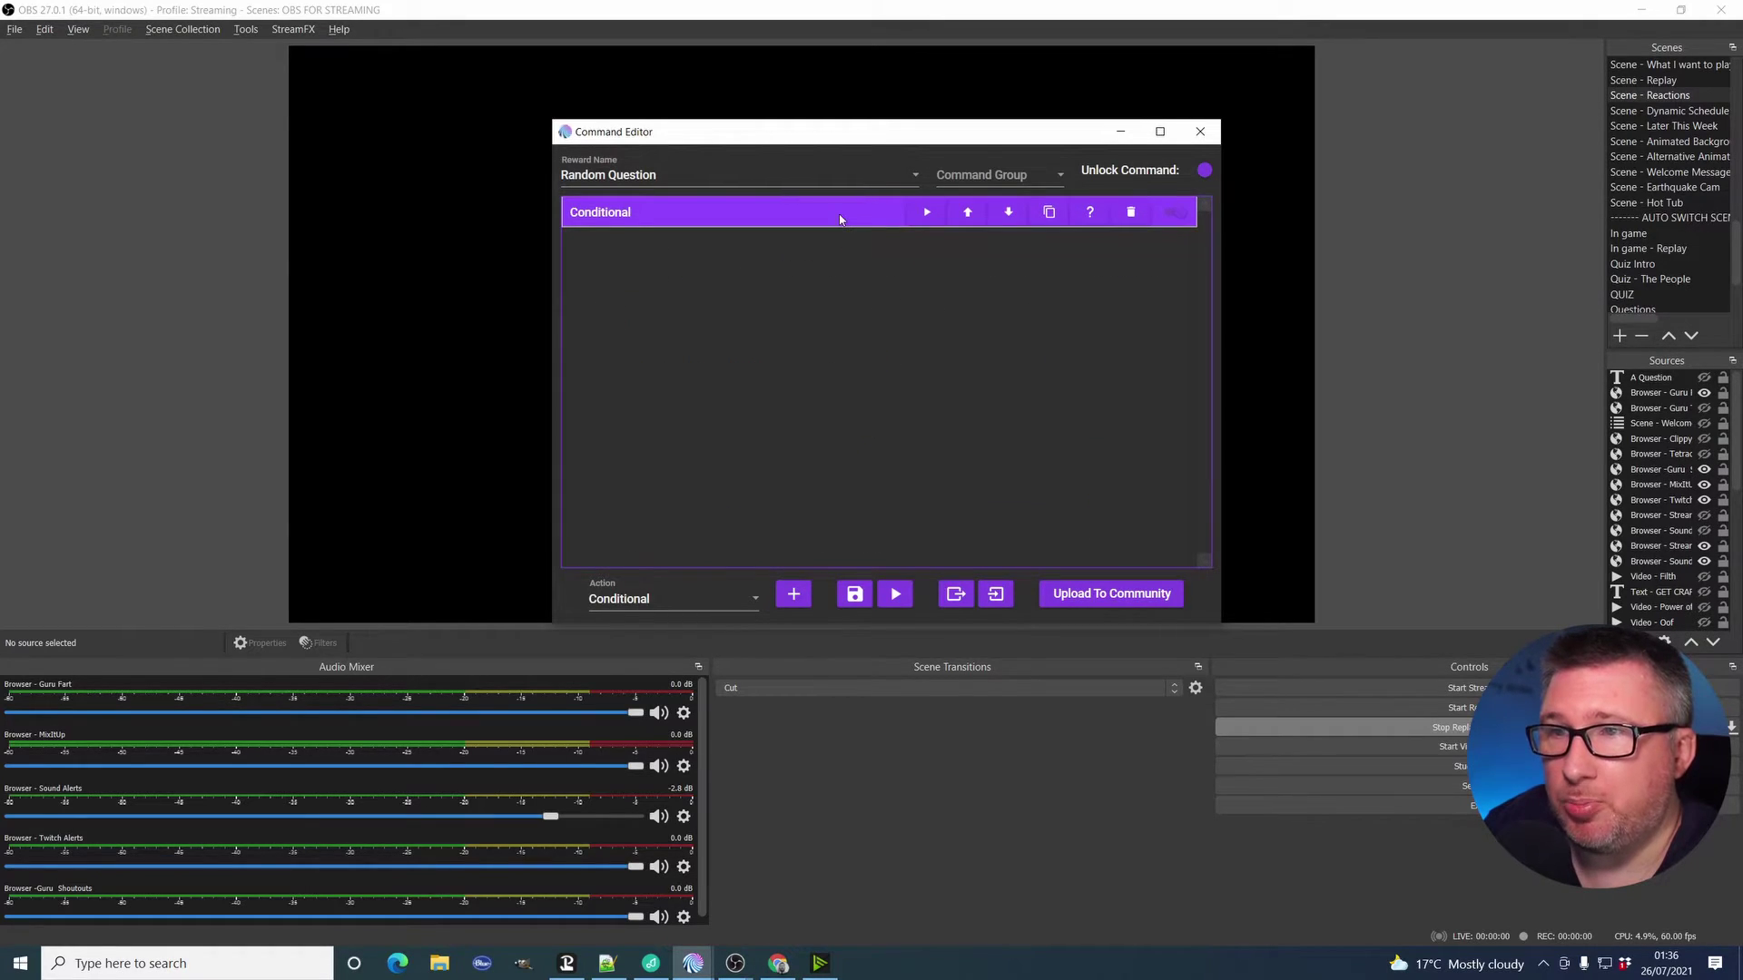
left_click(841, 218)
left_click(860, 403)
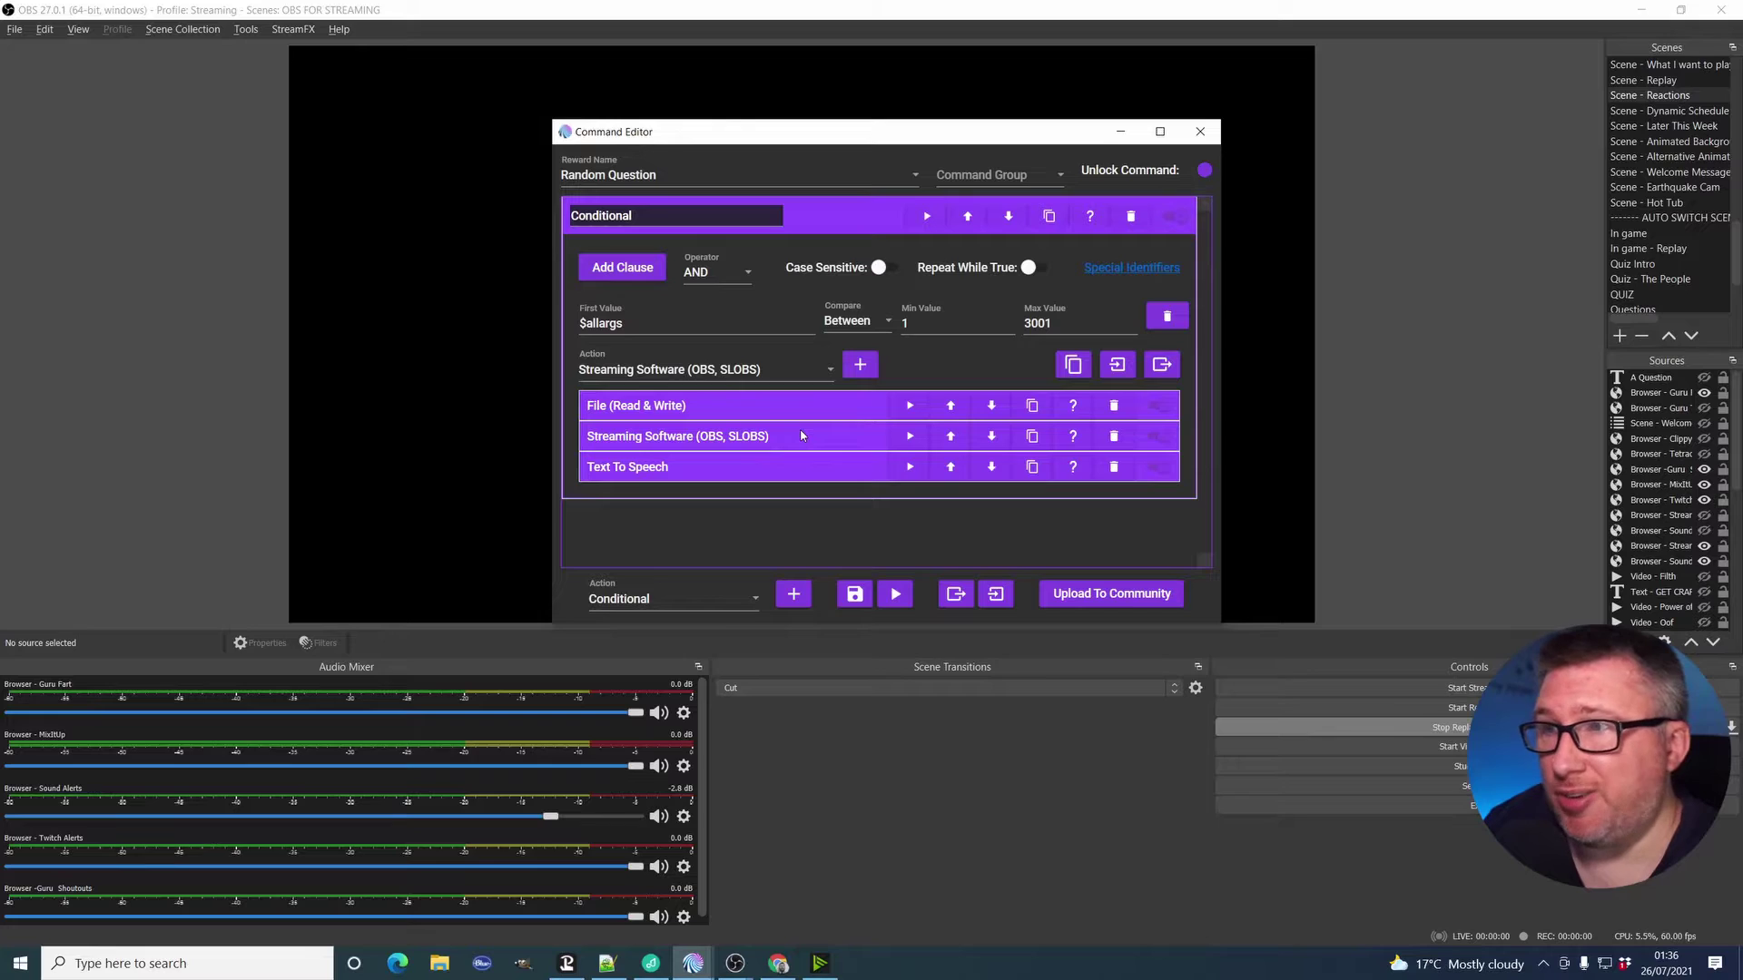
Save the Random Question command, then switch to the Twitch rewards management page in Chrome.
left_click(856, 595)
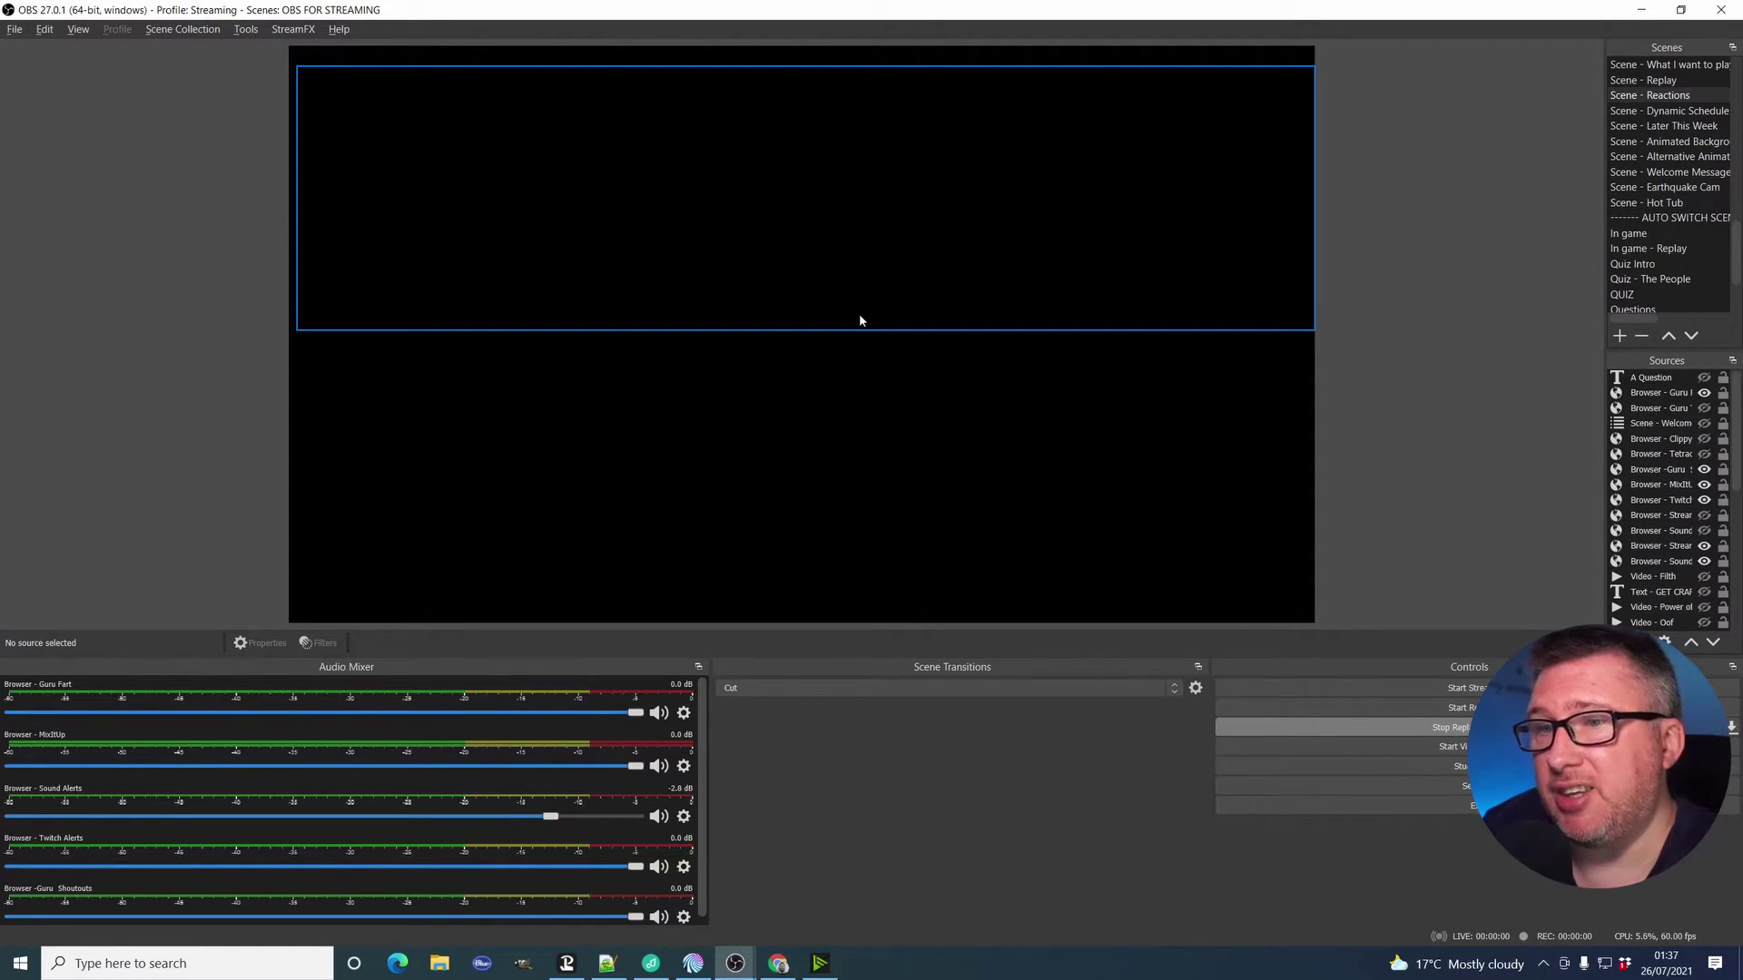
key("alt+Tab")
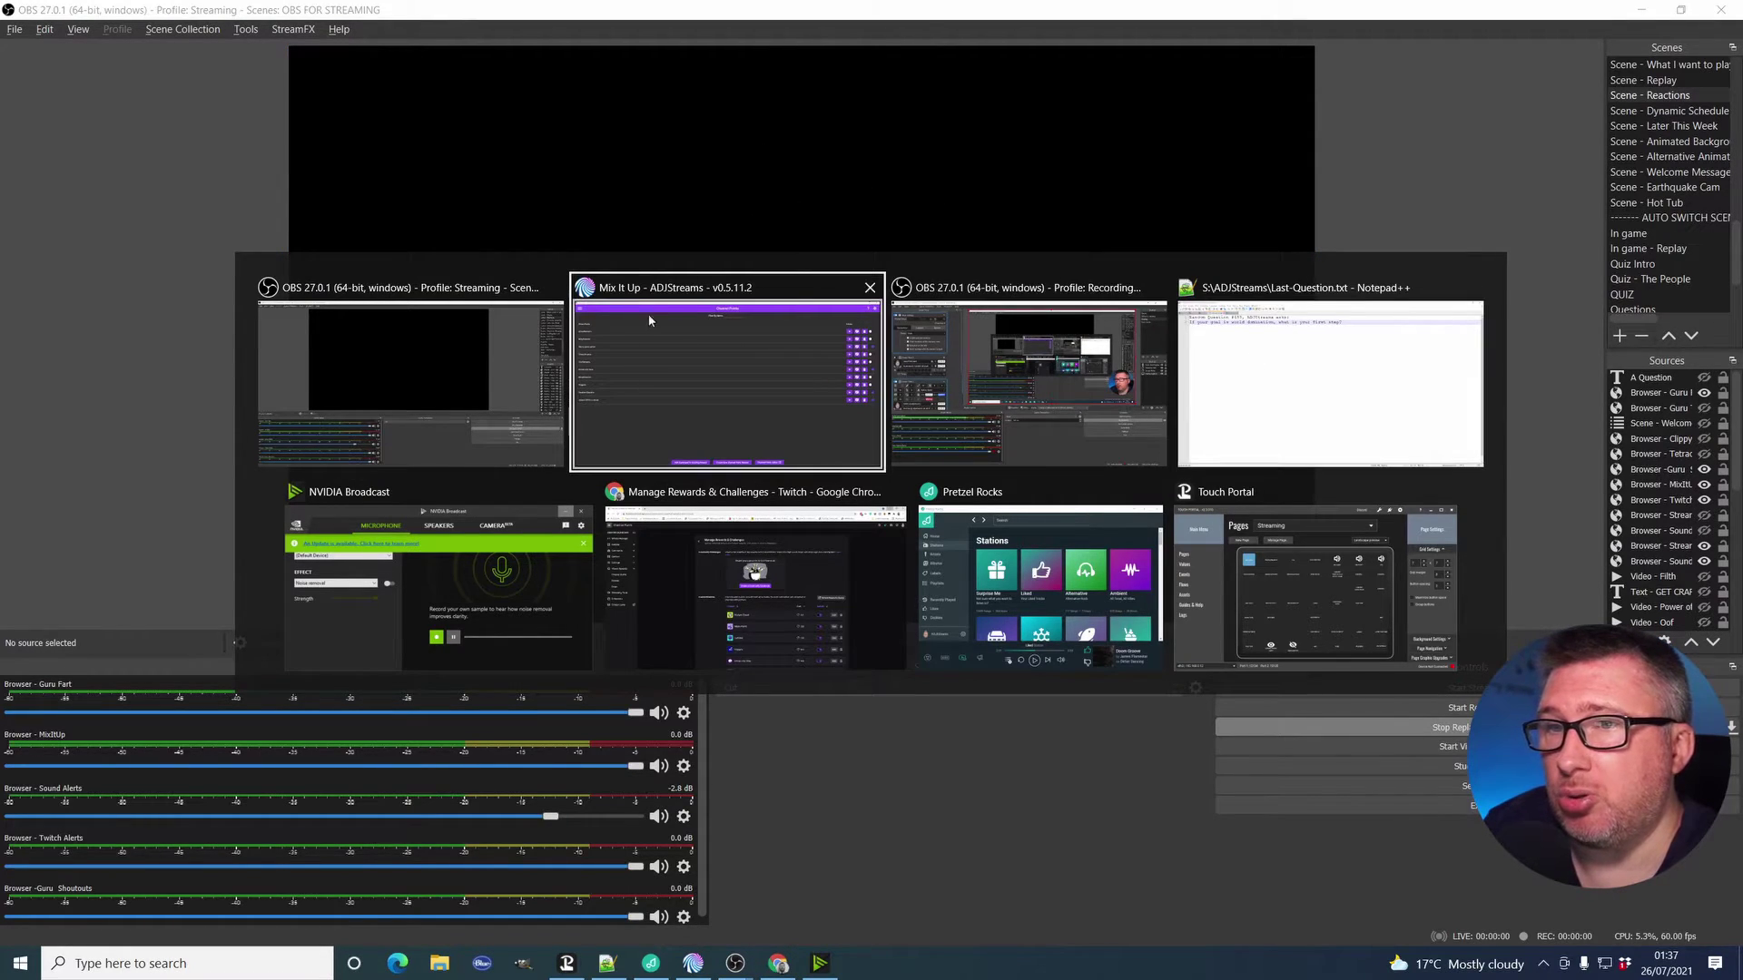
left_click(699, 554)
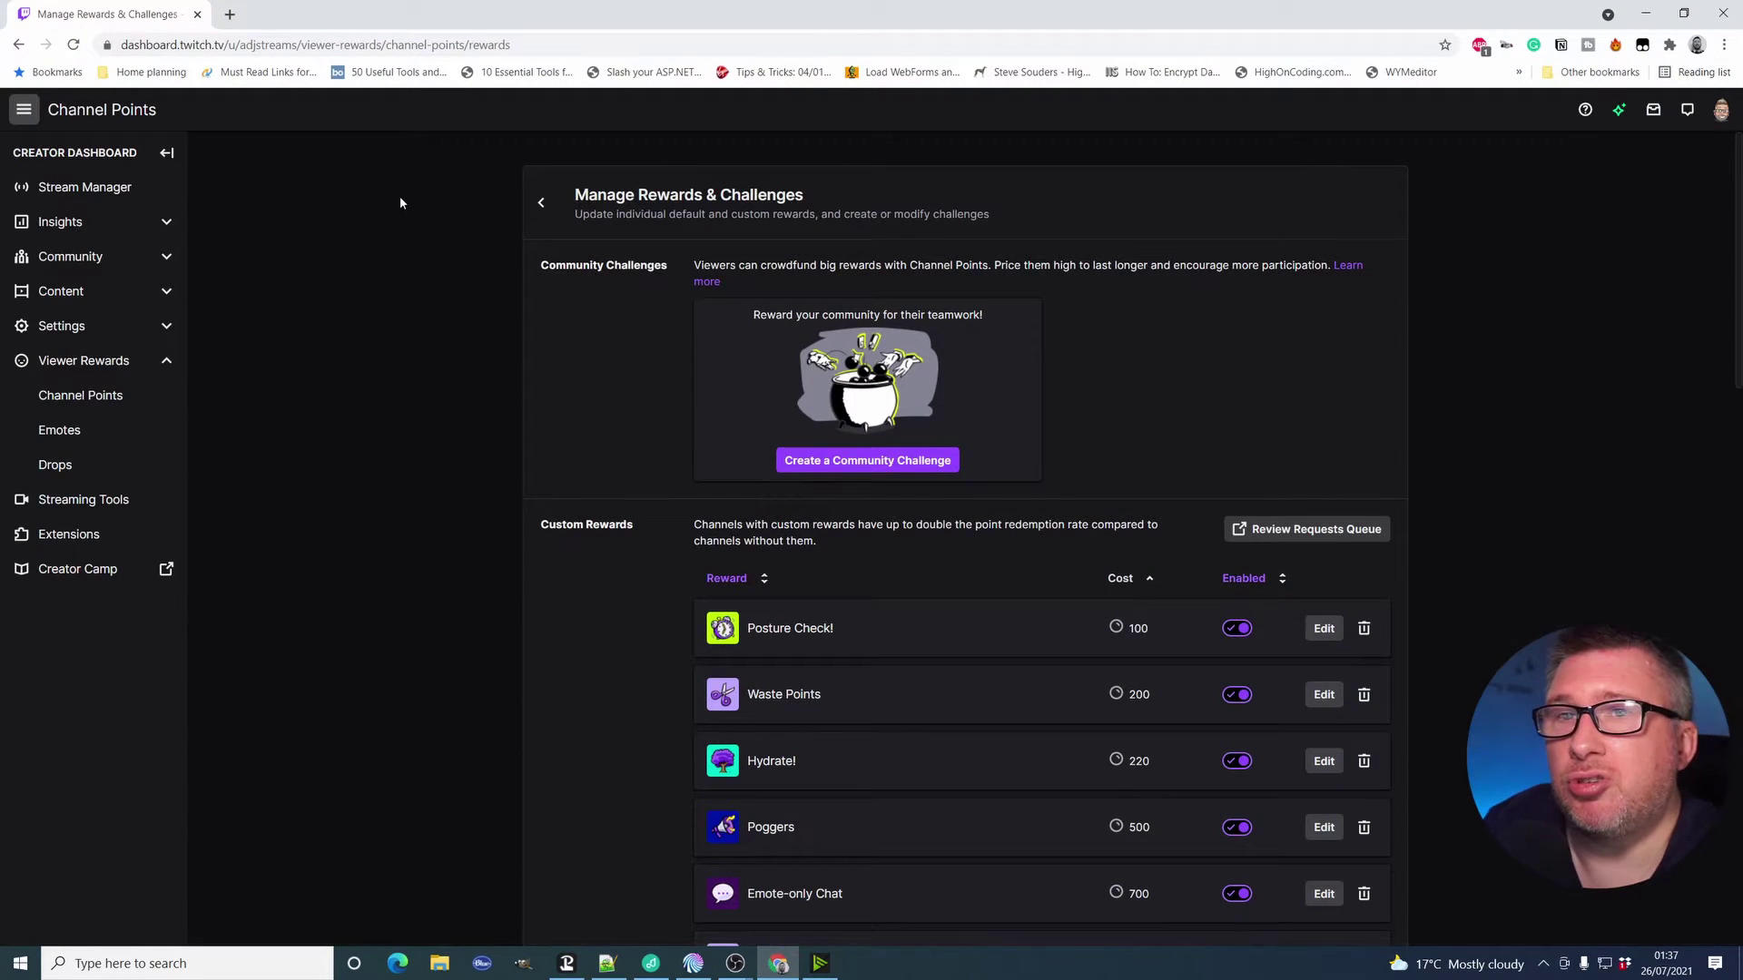
scroll(772, 416, "down", 1)
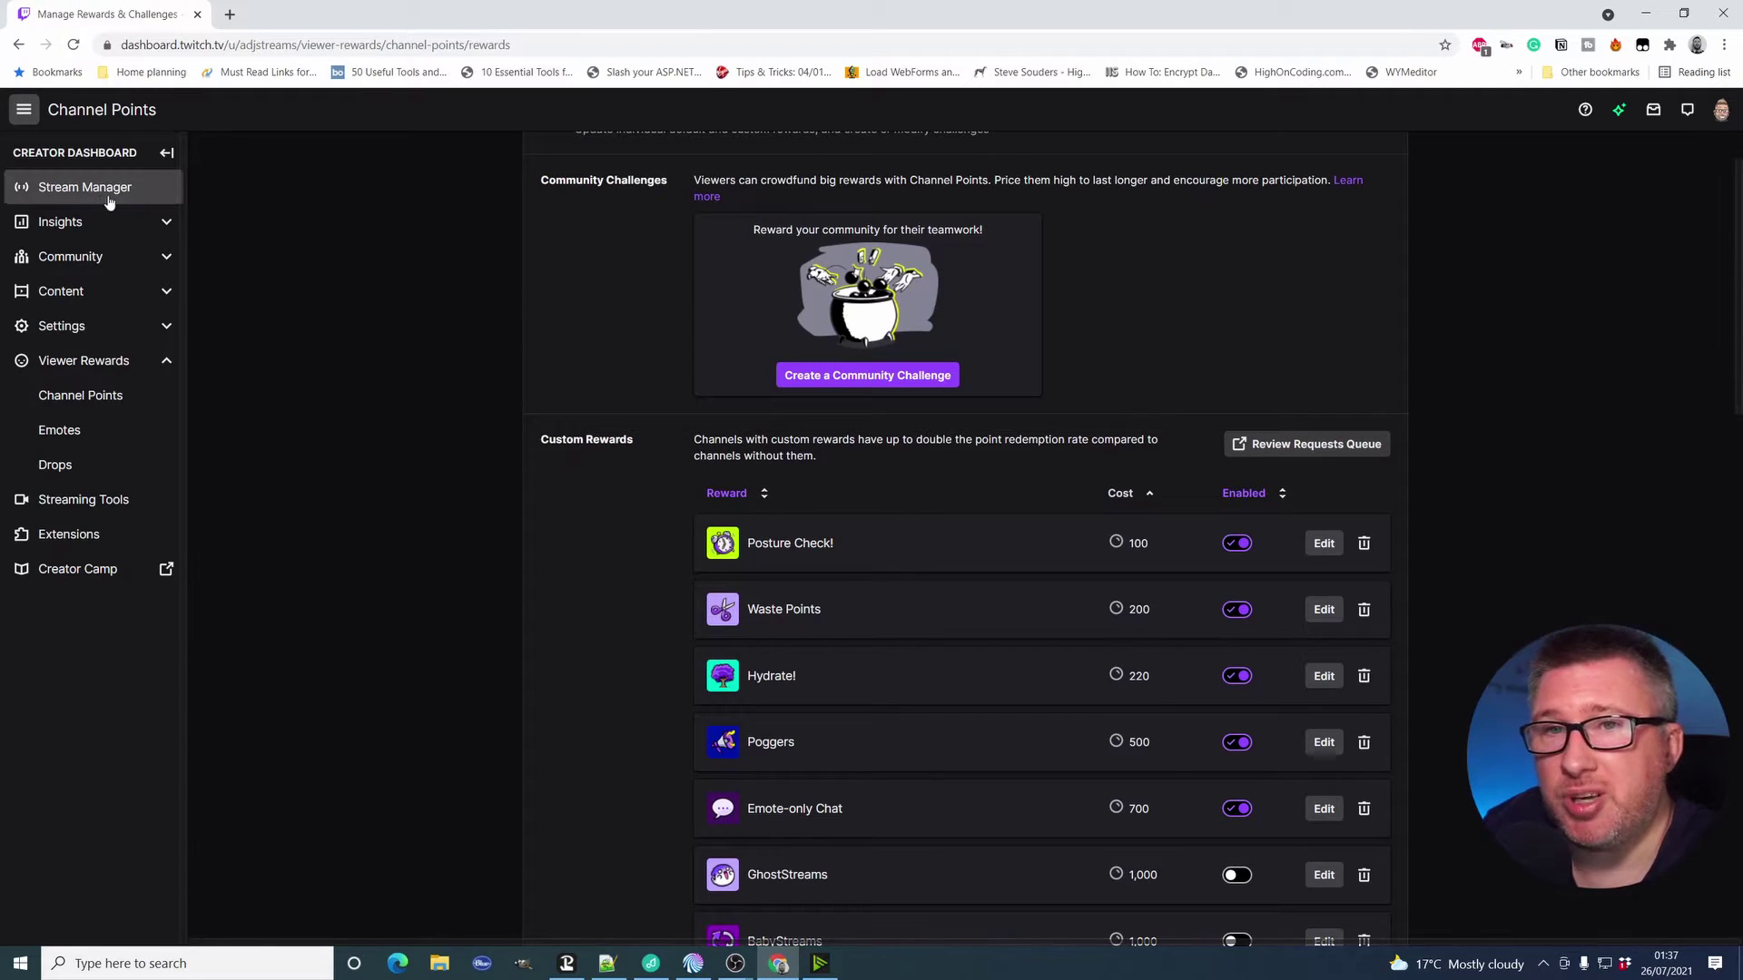
Go through Channel Points to Manage Rewards & Challenges and open the Random Question reward for editing.
left_click(80, 404)
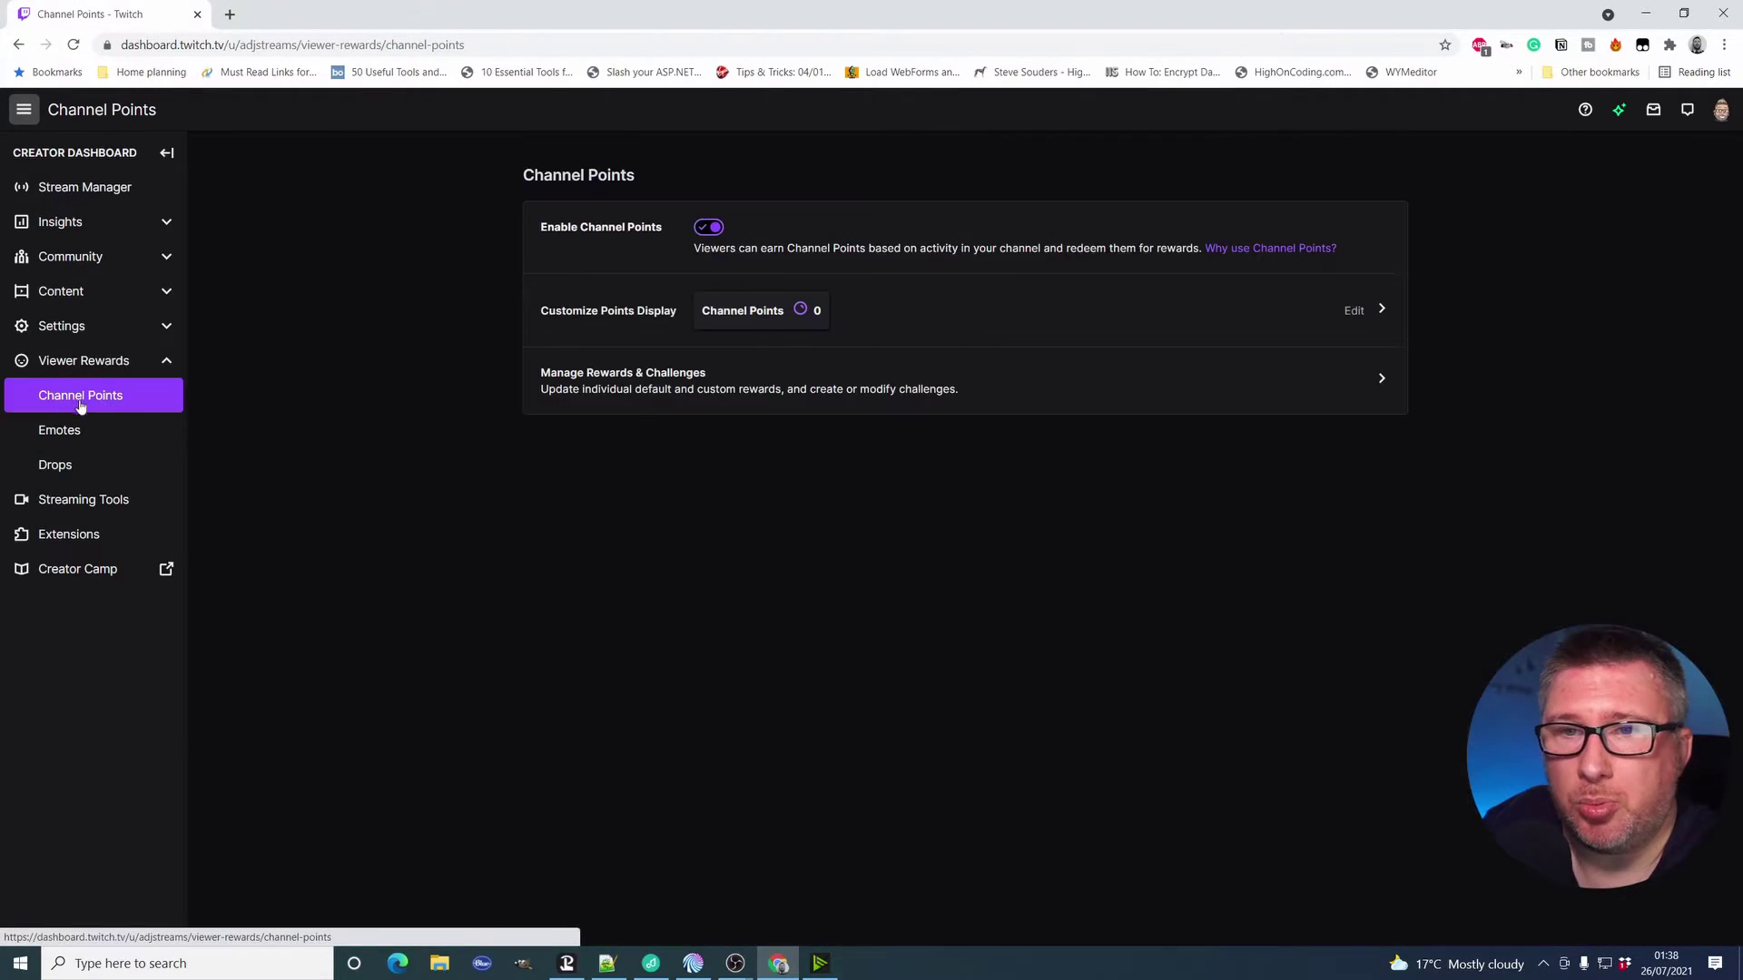
left_click(666, 404)
scroll(635, 563, "down", 1)
scroll(690, 538, "down", 6)
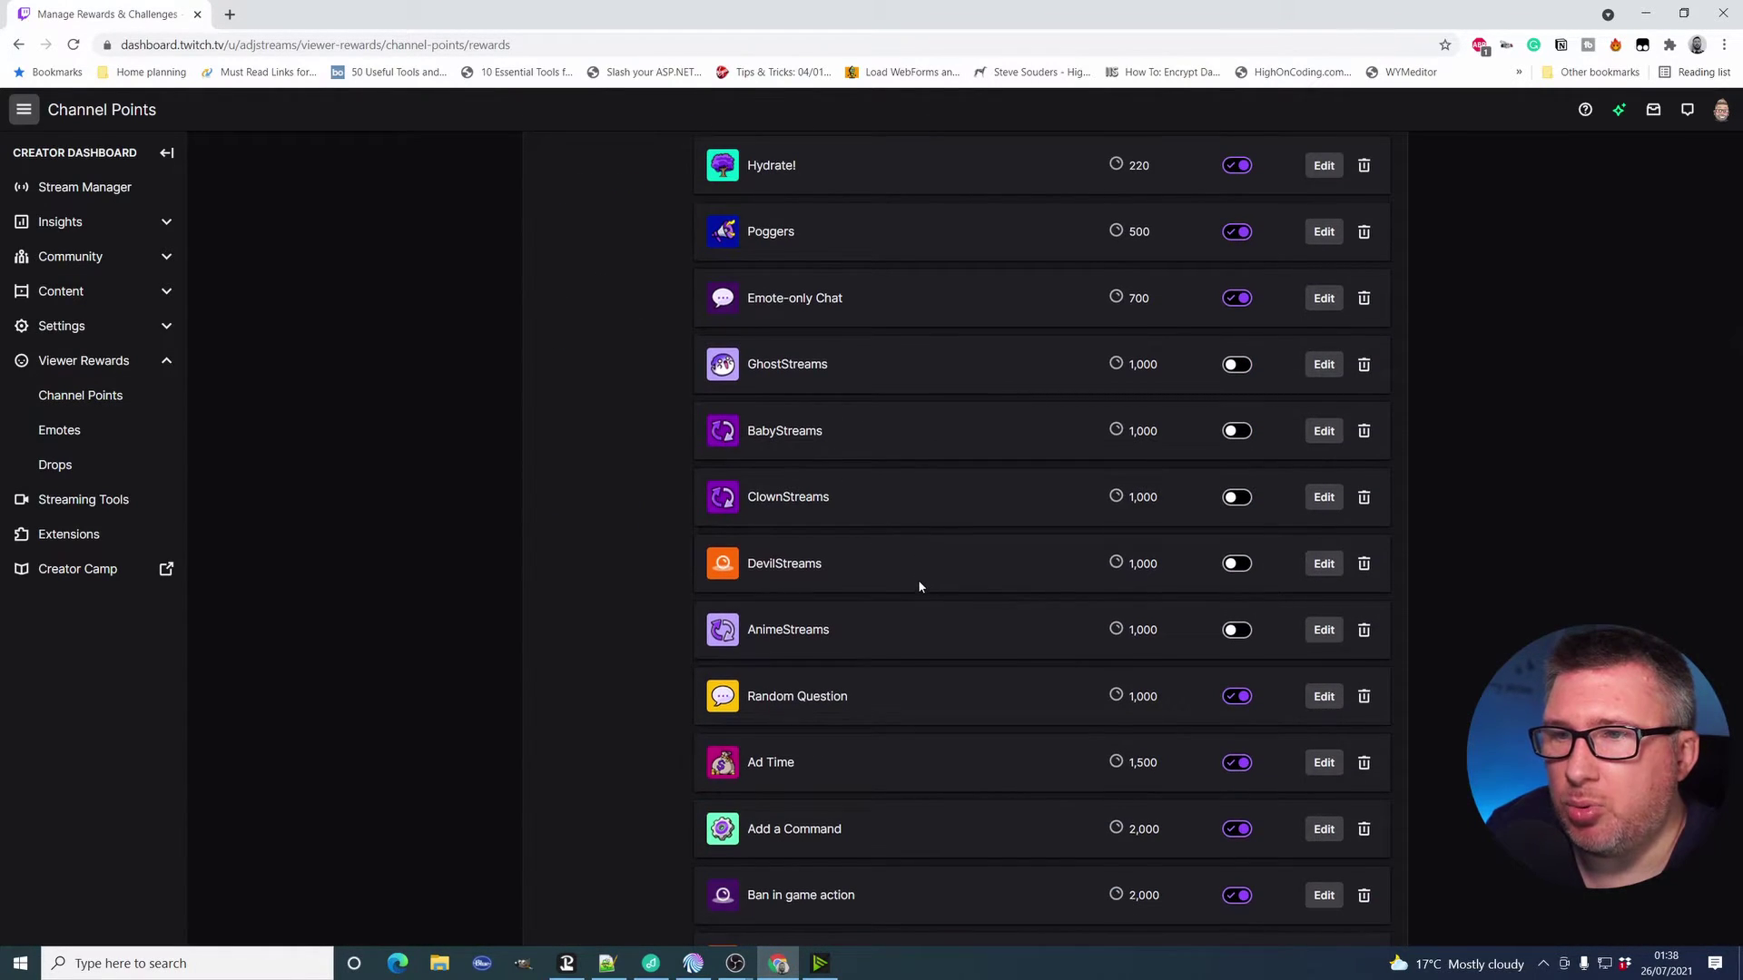
scroll(918, 586, "down", 1)
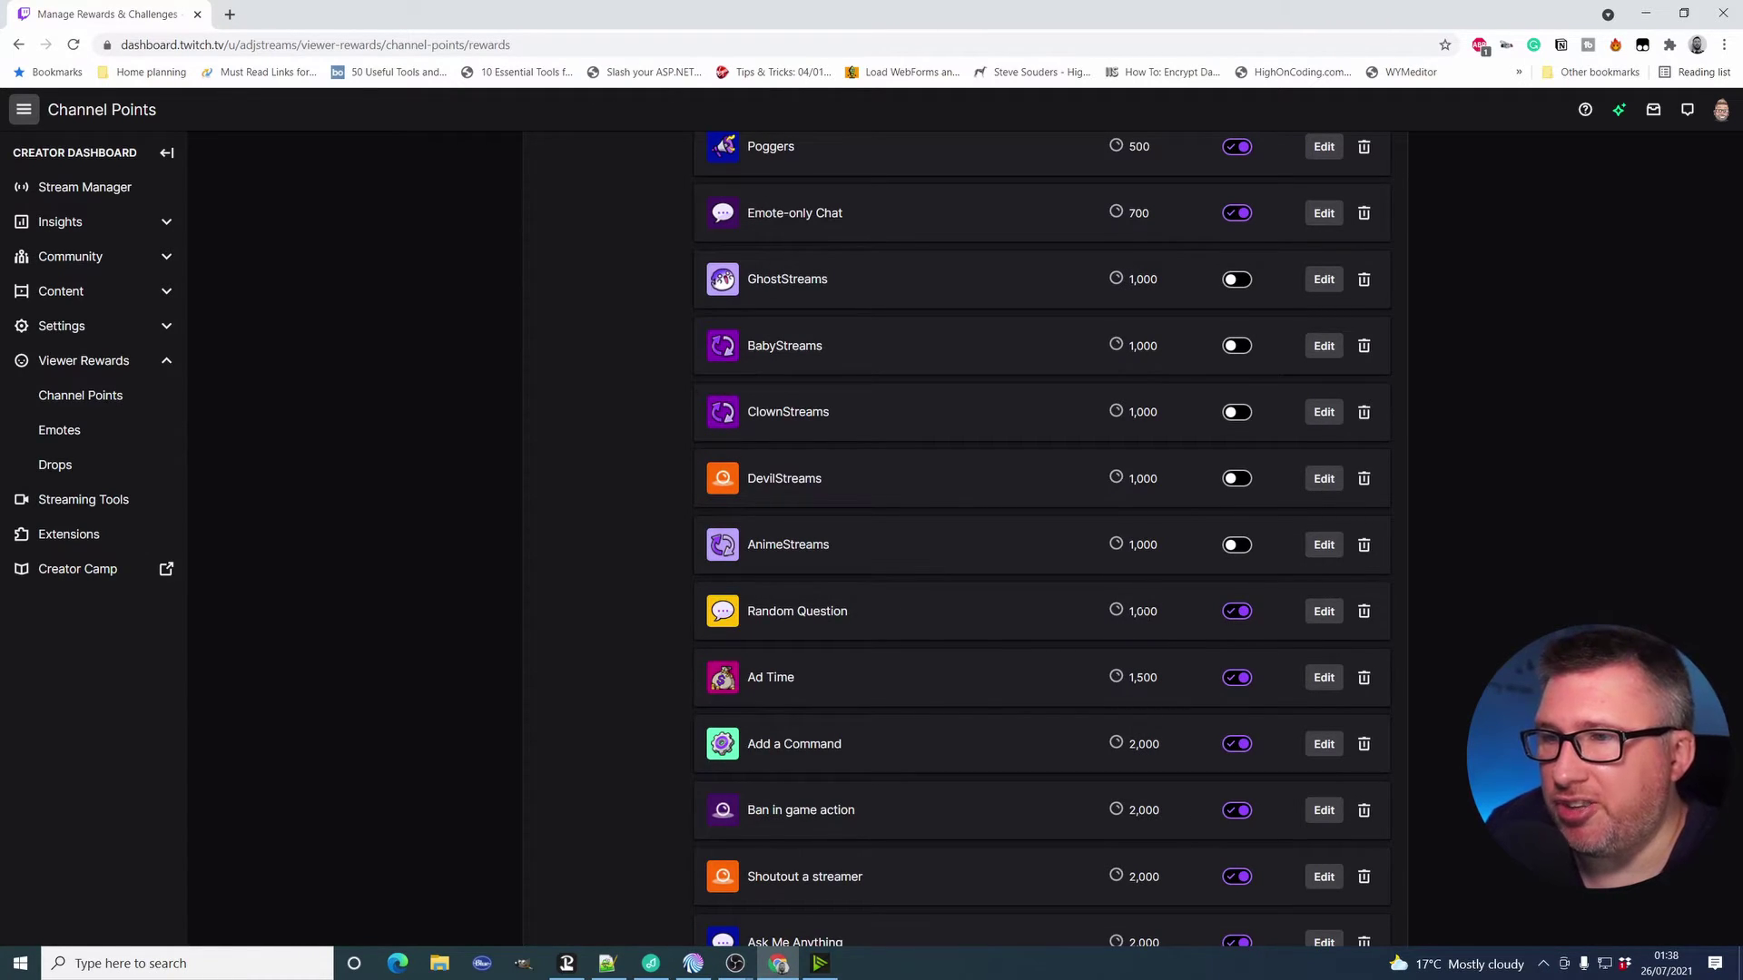
left_click(1324, 613)
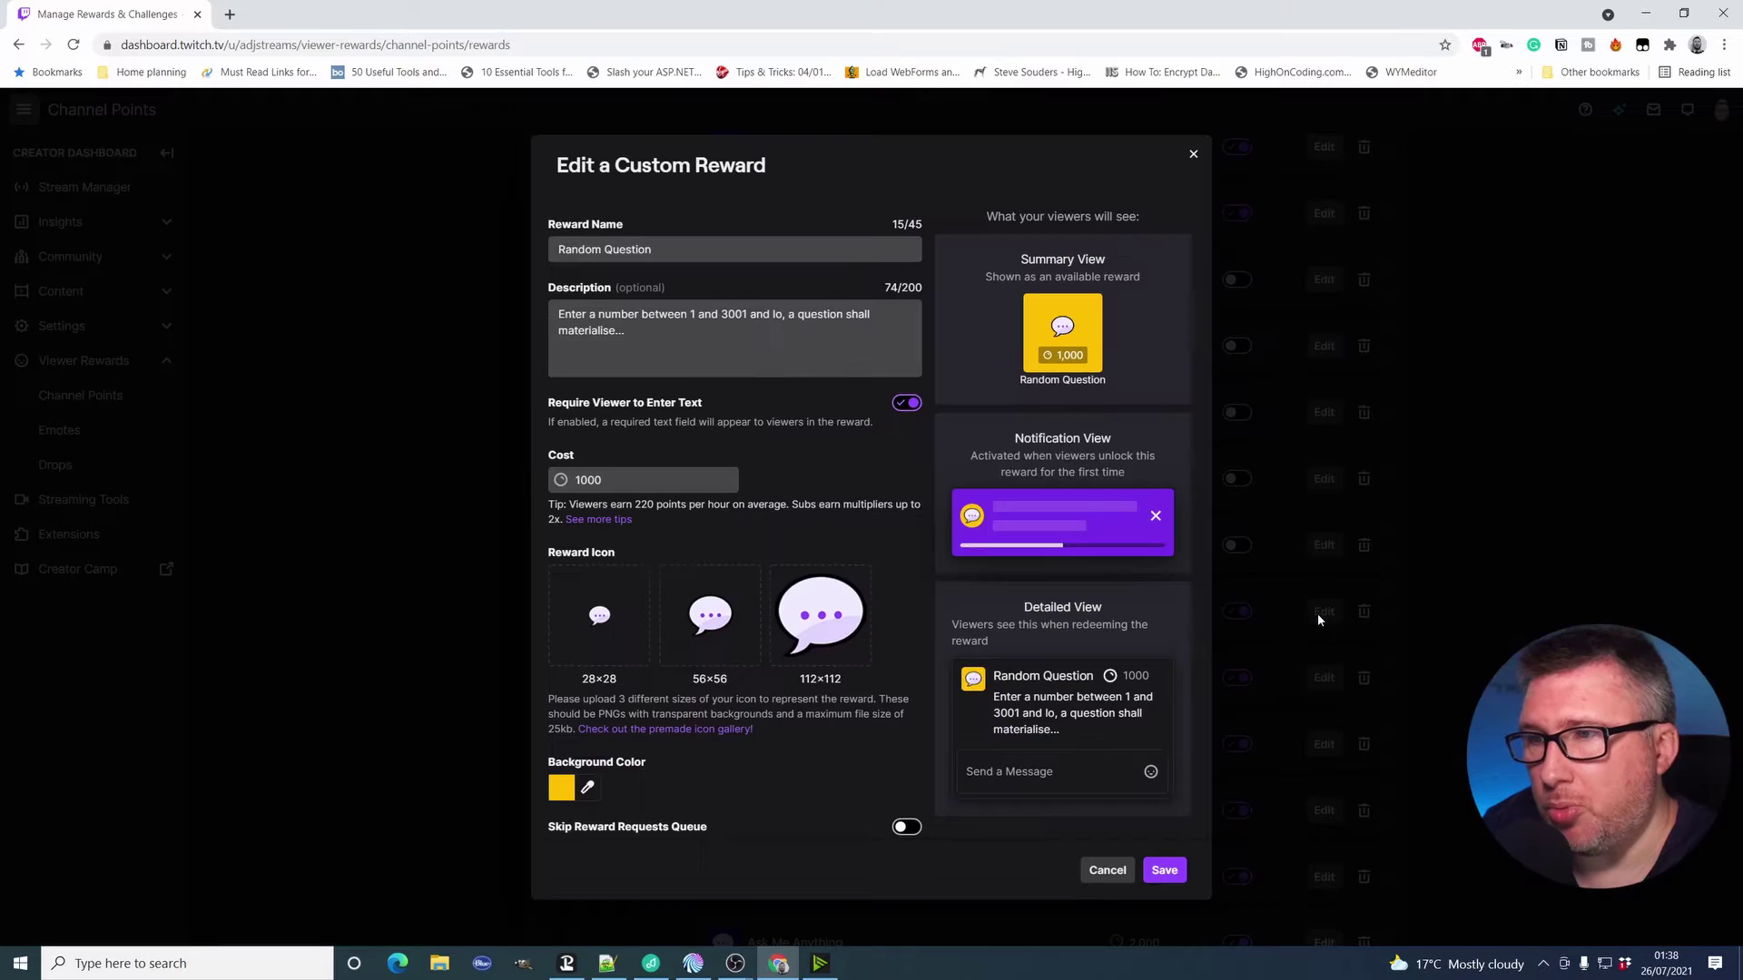
Compare the Twitch reward's name with the reward name set in Mix It Up's Random Question command.
left_click(686, 255)
key("ctrl+a")
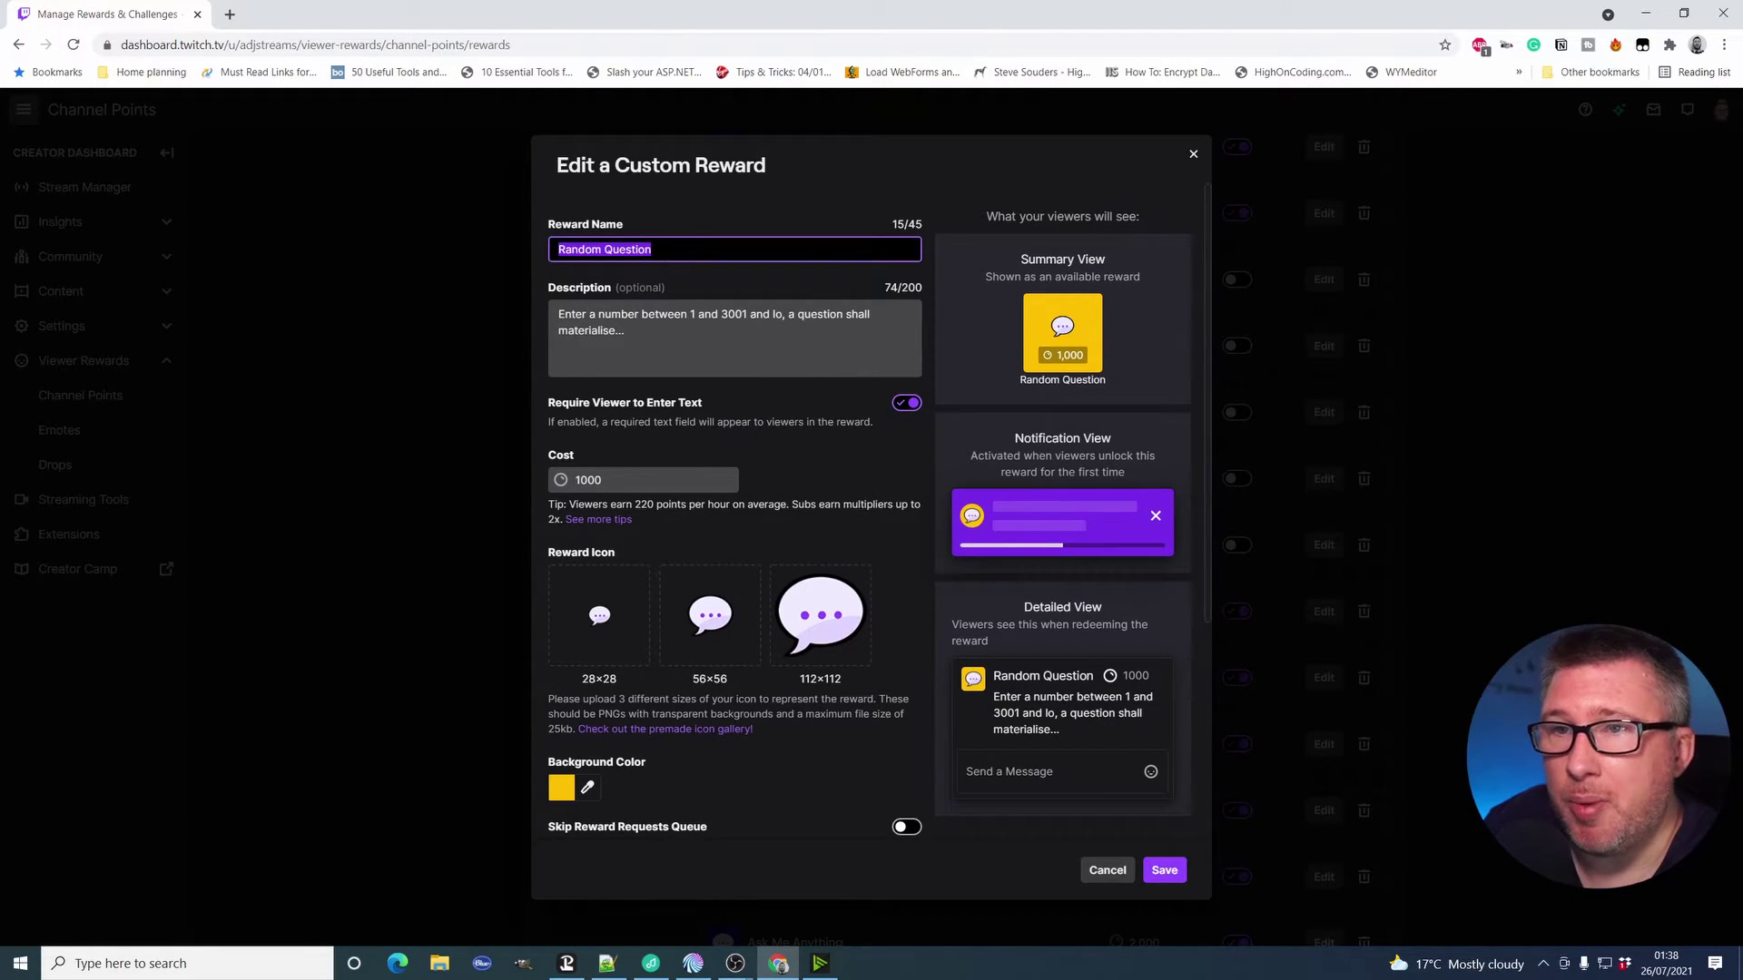
key("End")
left_click_drag(672, 250, 540, 250)
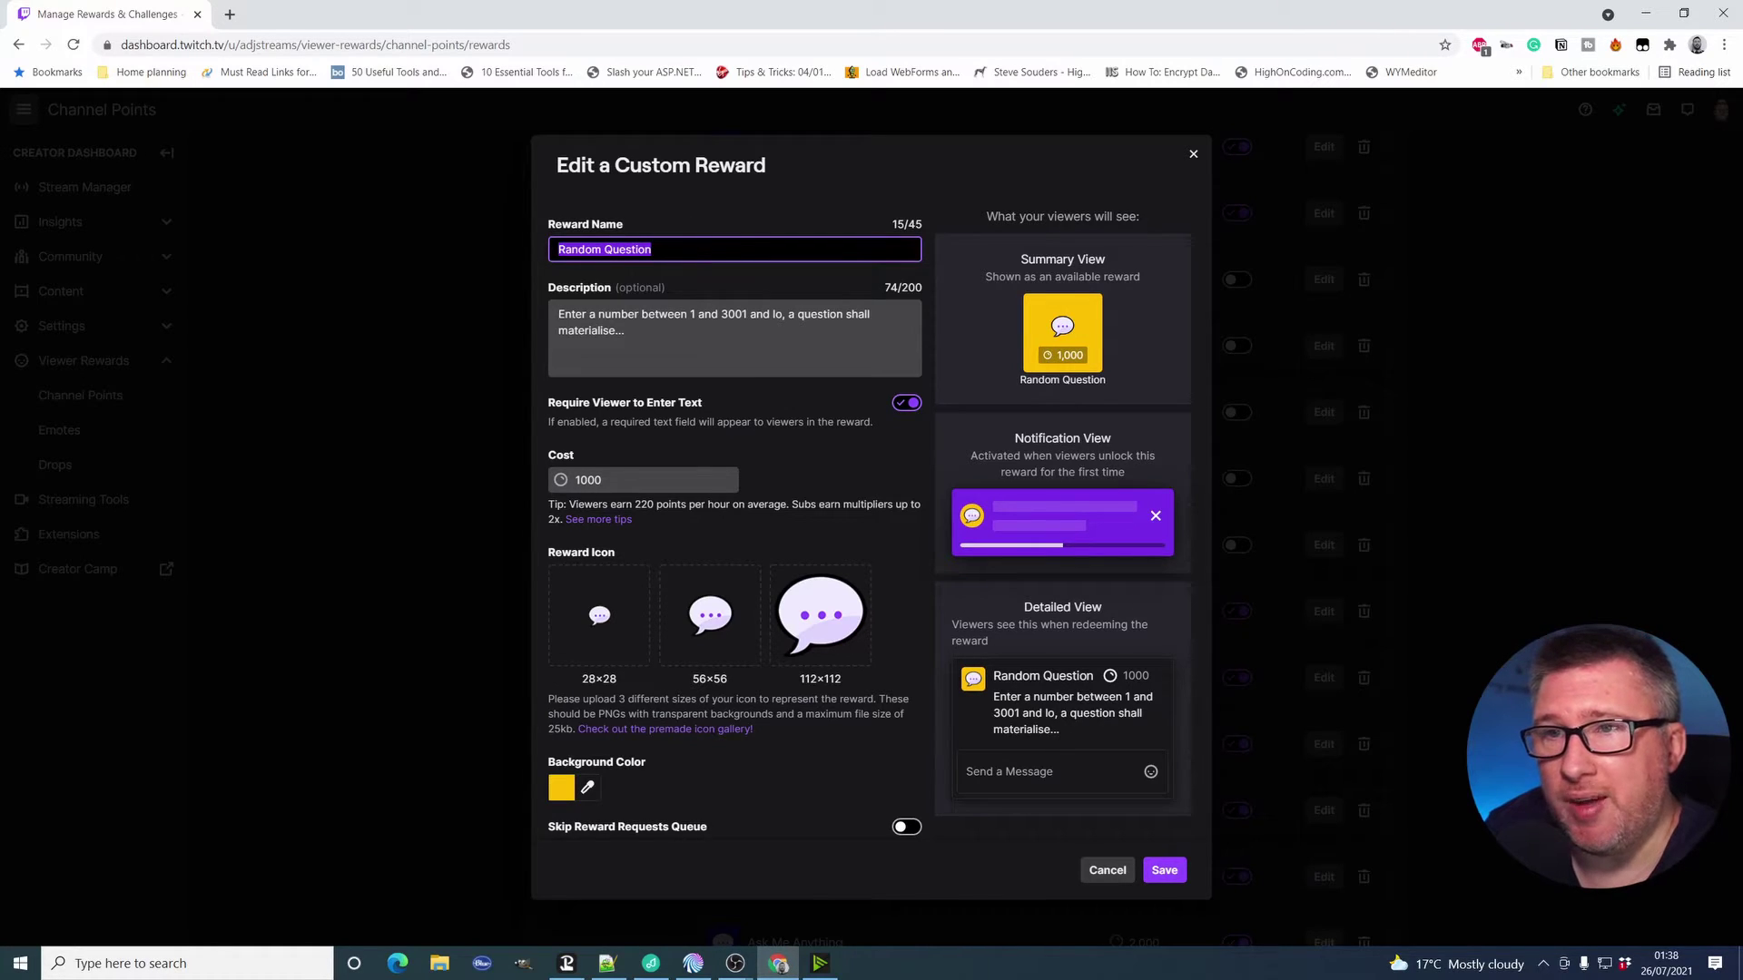
key("End")
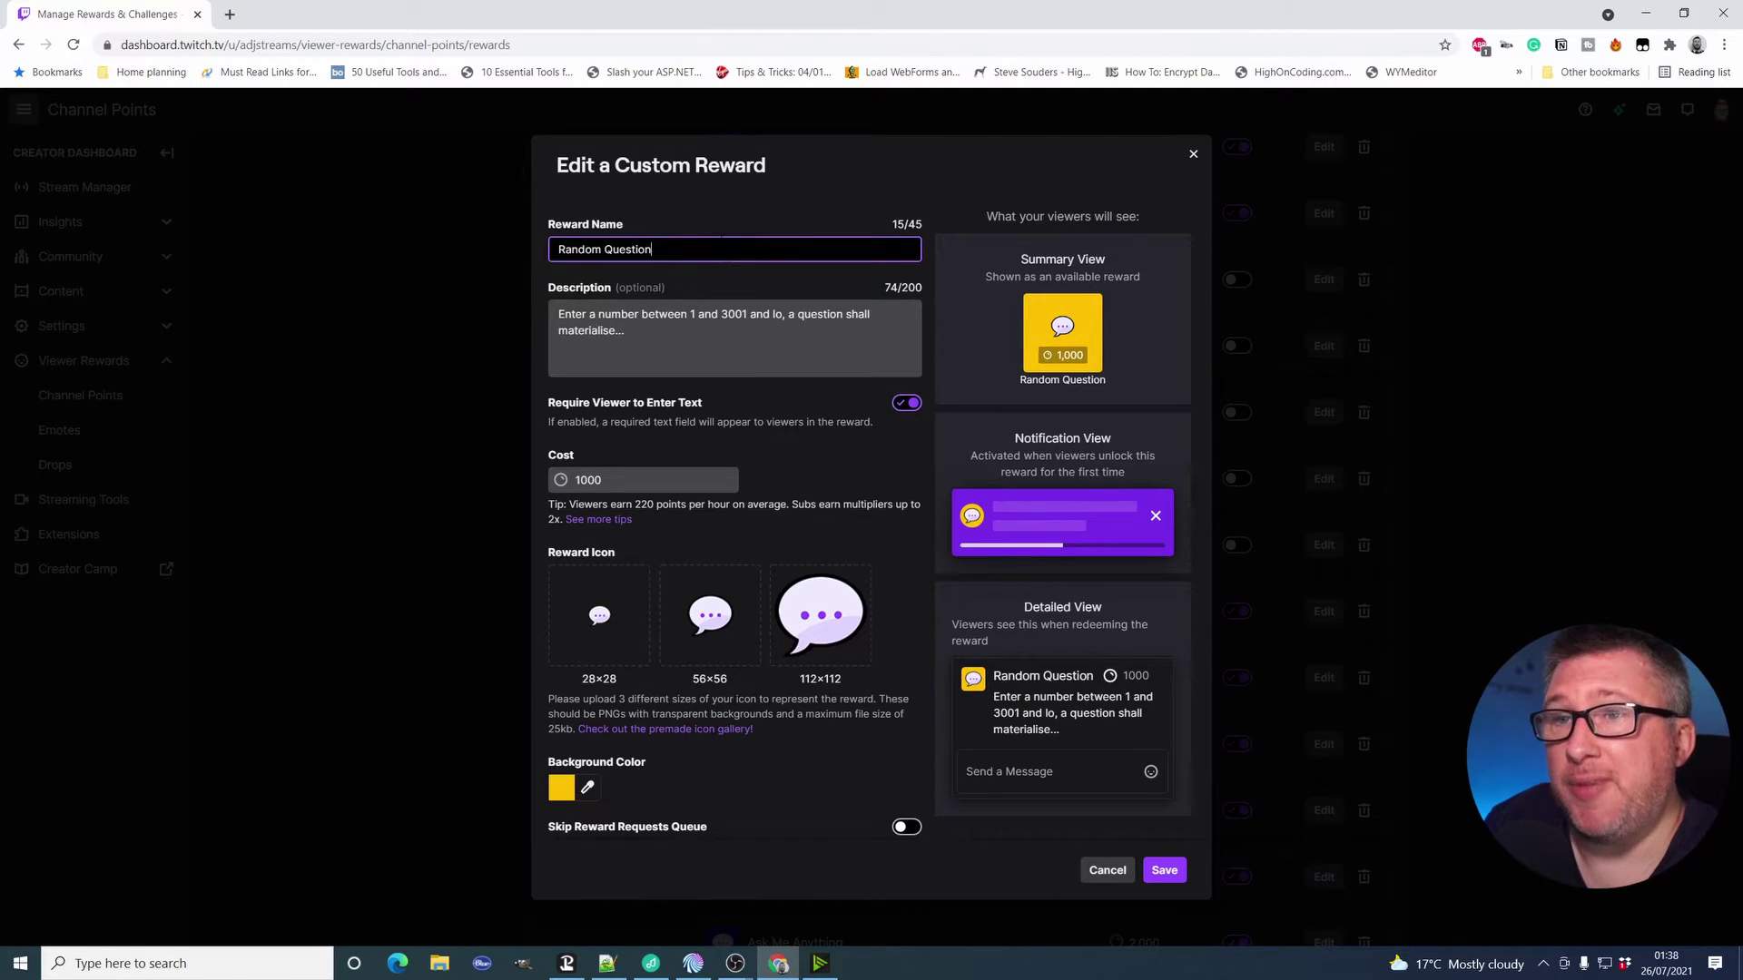
key("ctrl+a")
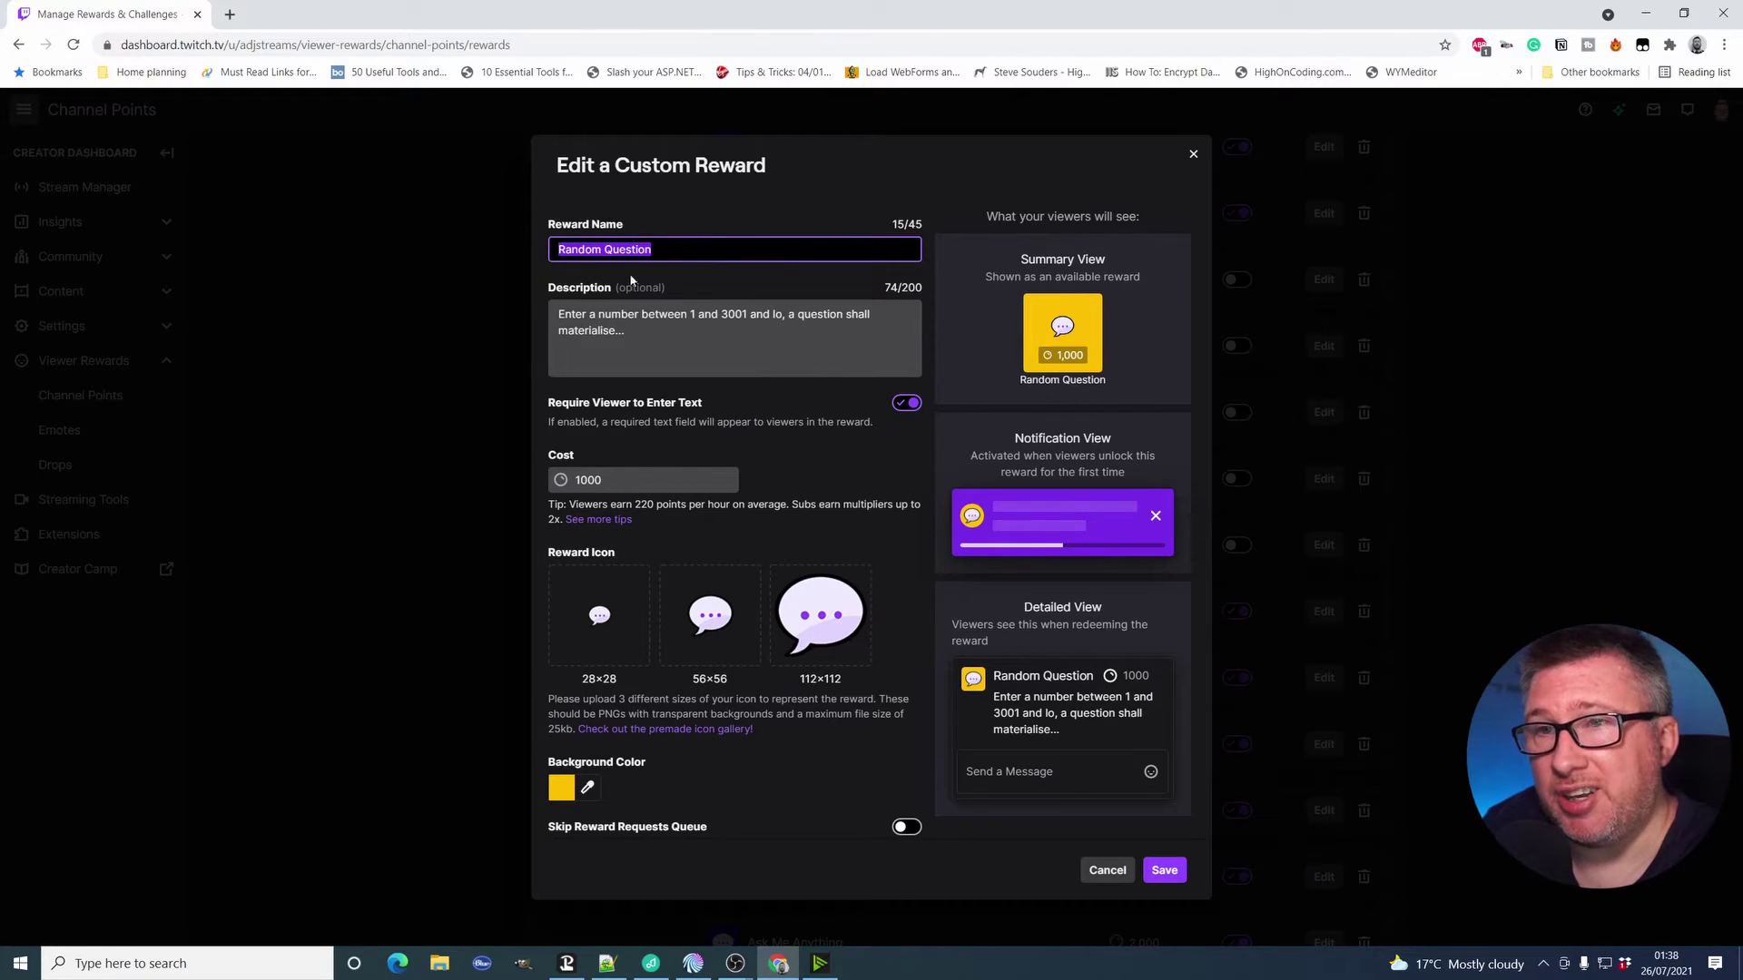
key("alt+Tab")
left_click(996, 433)
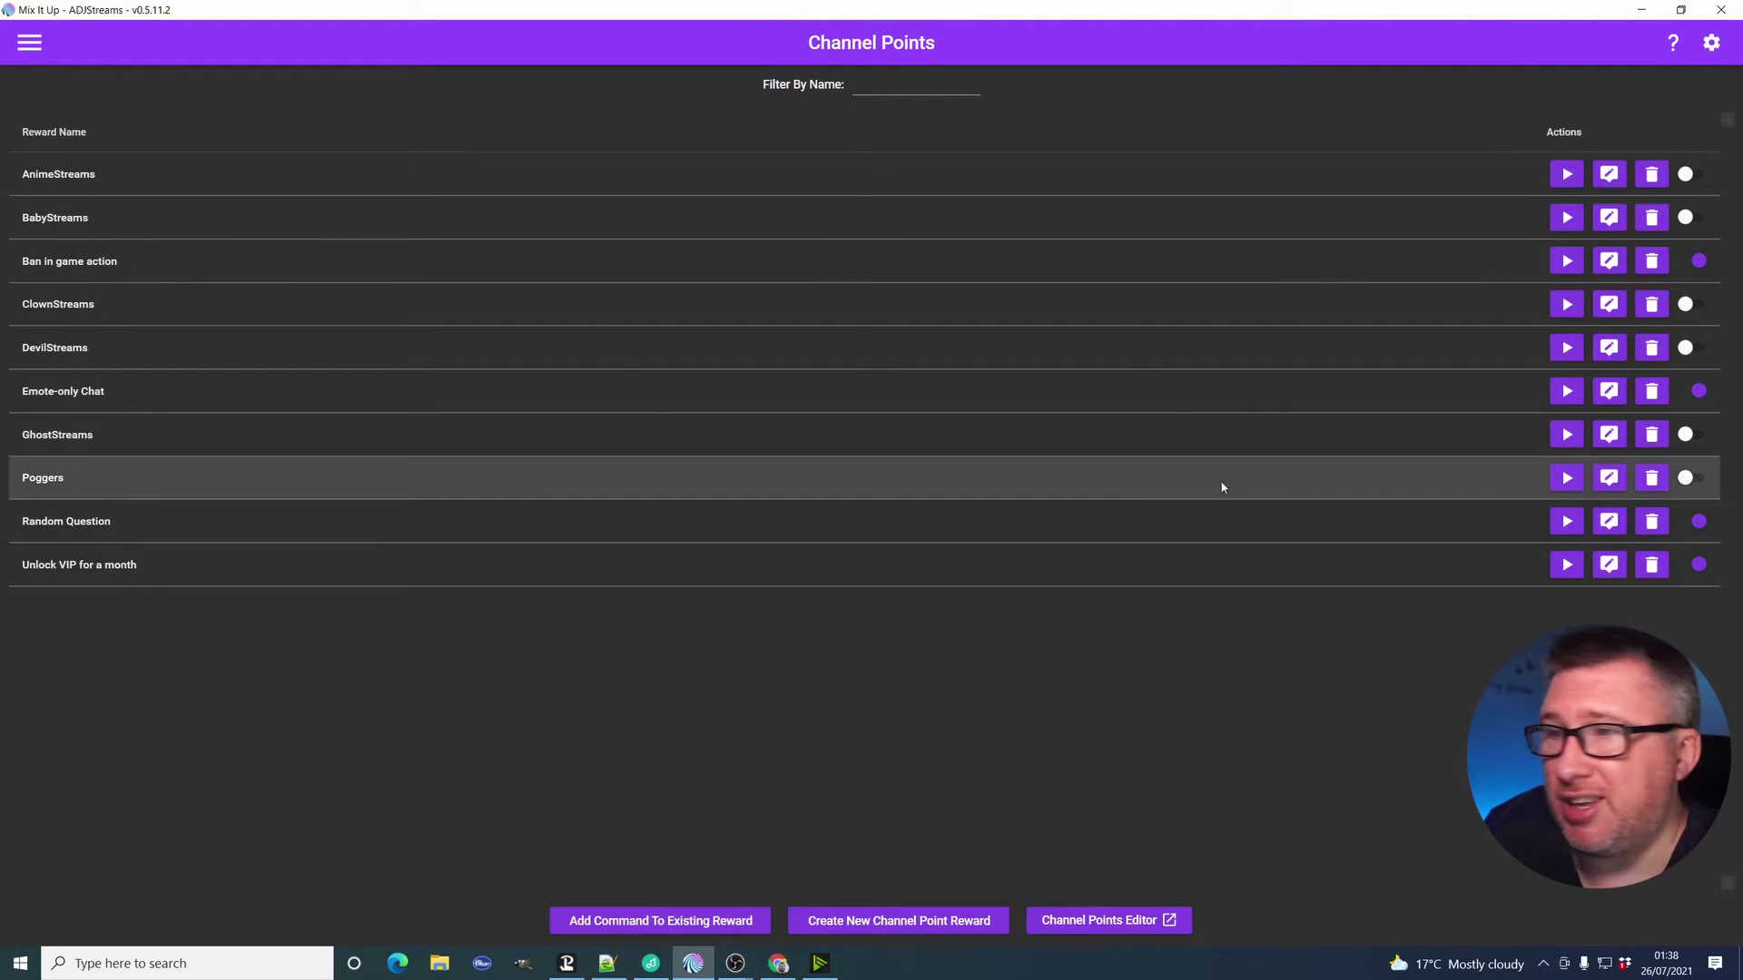
left_click(1609, 521)
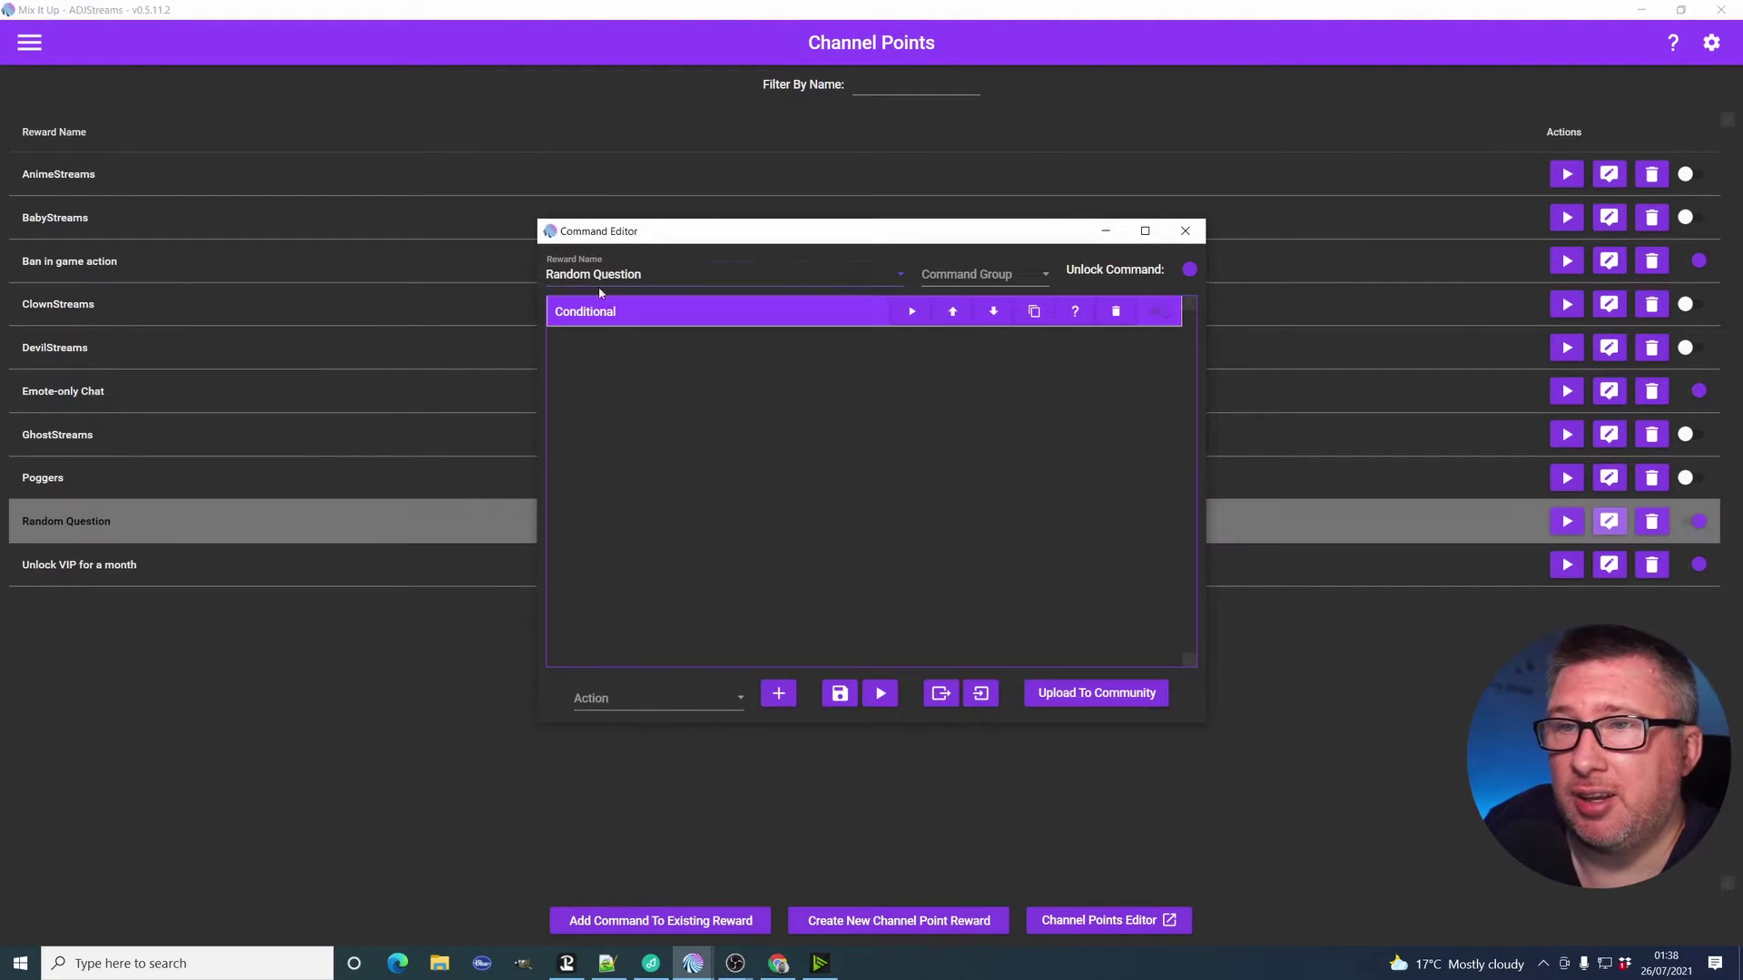
left_click(626, 289)
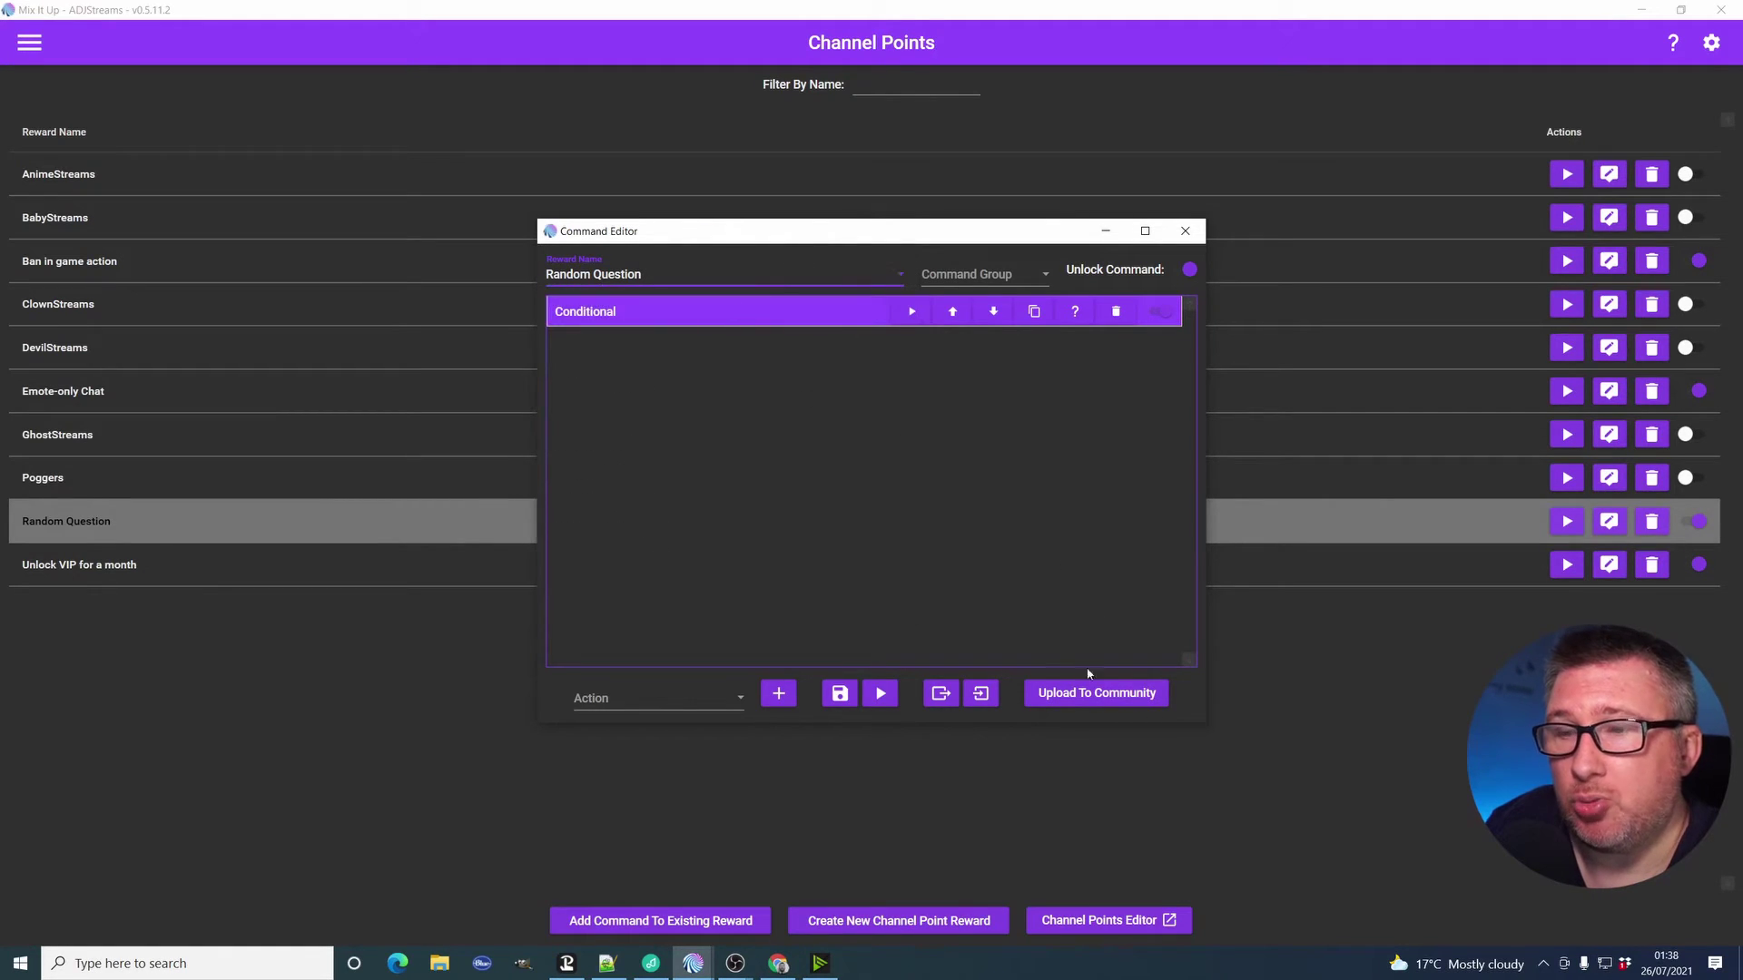
Return to the Twitch reward in Chrome and review its name, description and cost.
key("alt+Tab")
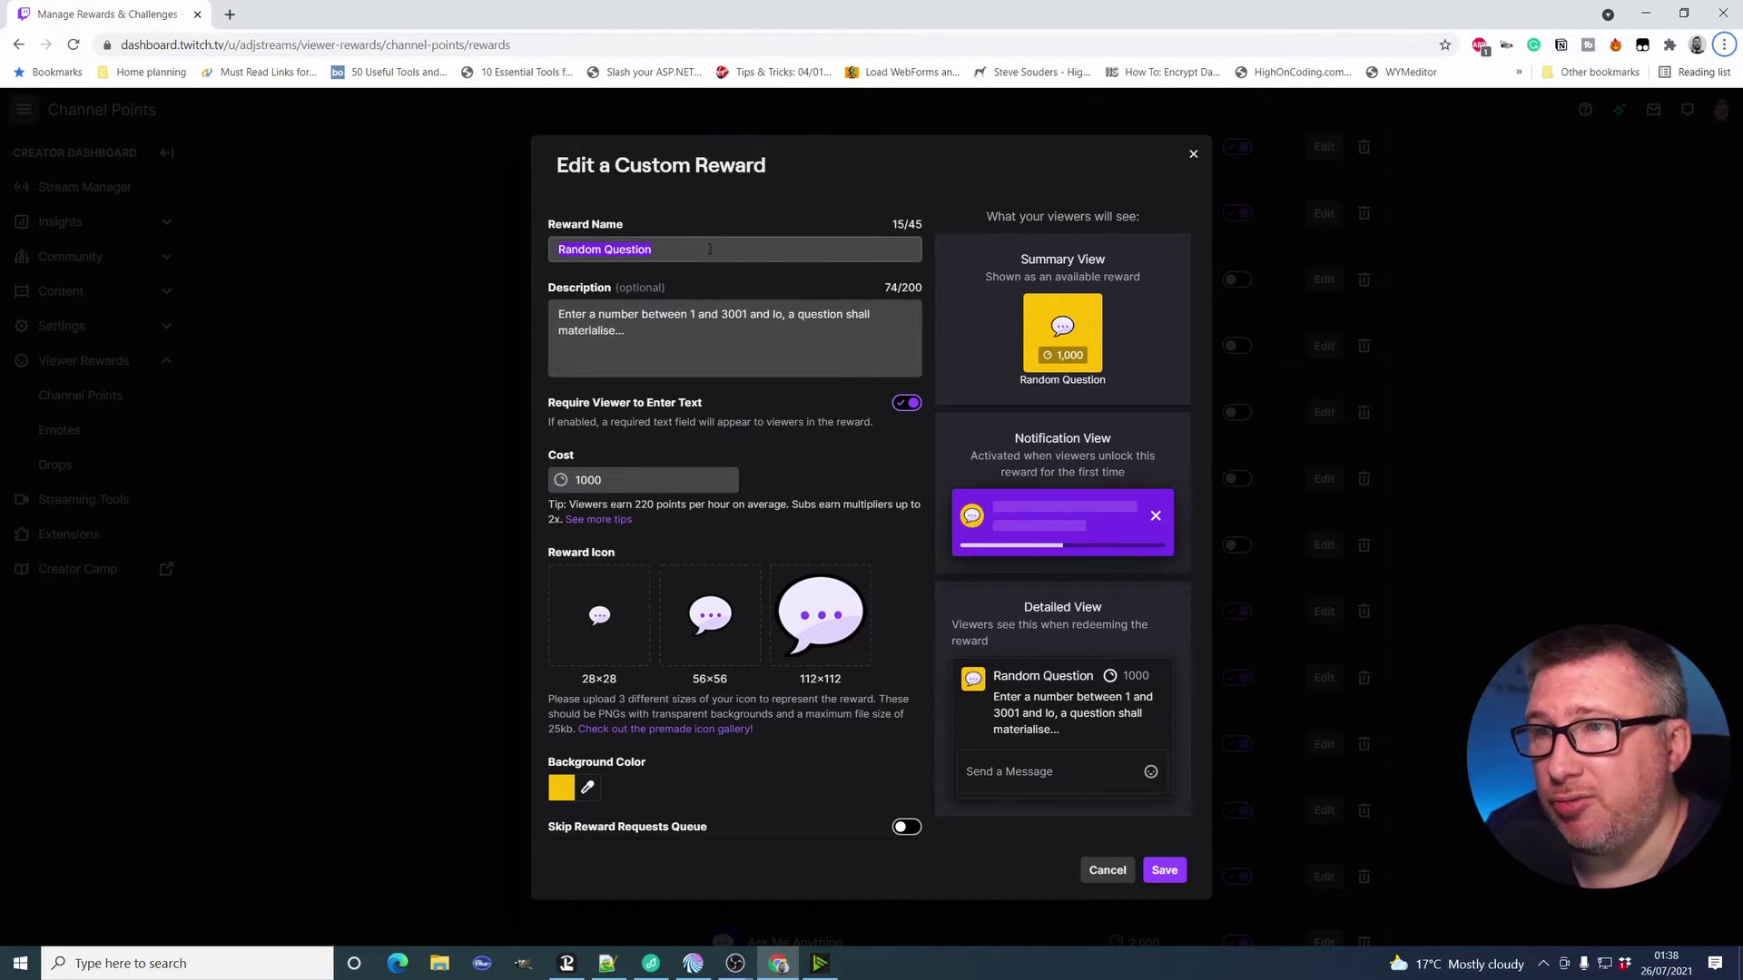
left_click(690, 241)
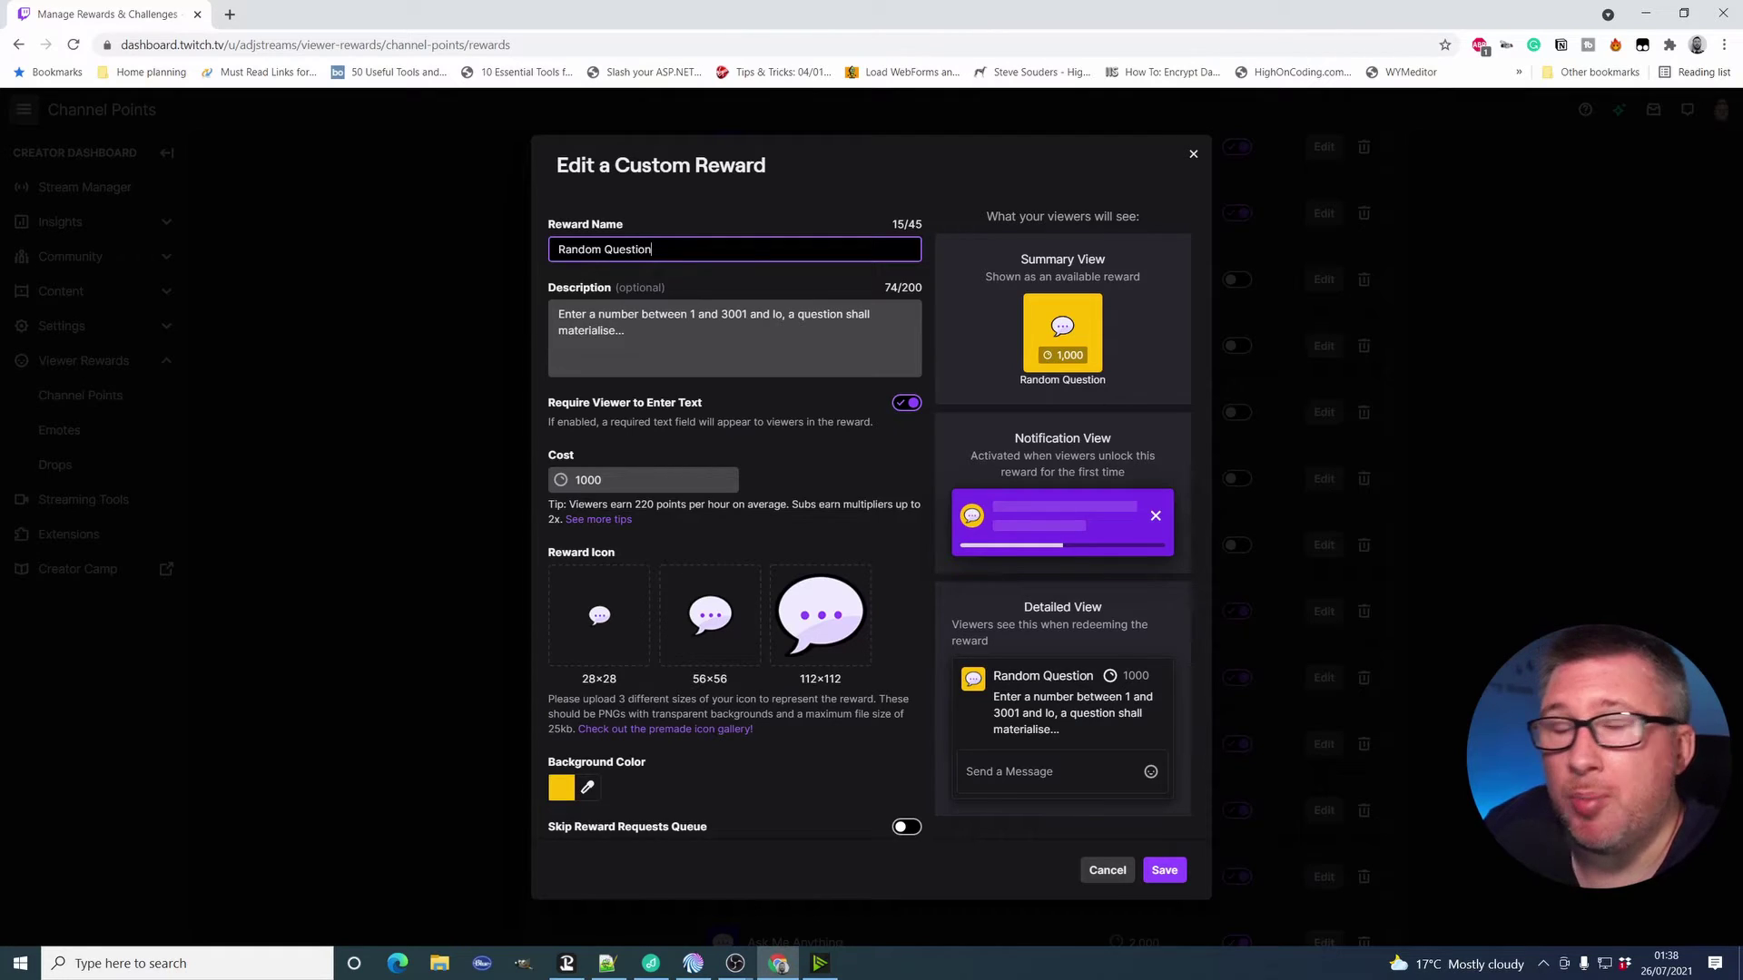
left_click(663, 347)
key("ctrl+a")
key("Right")
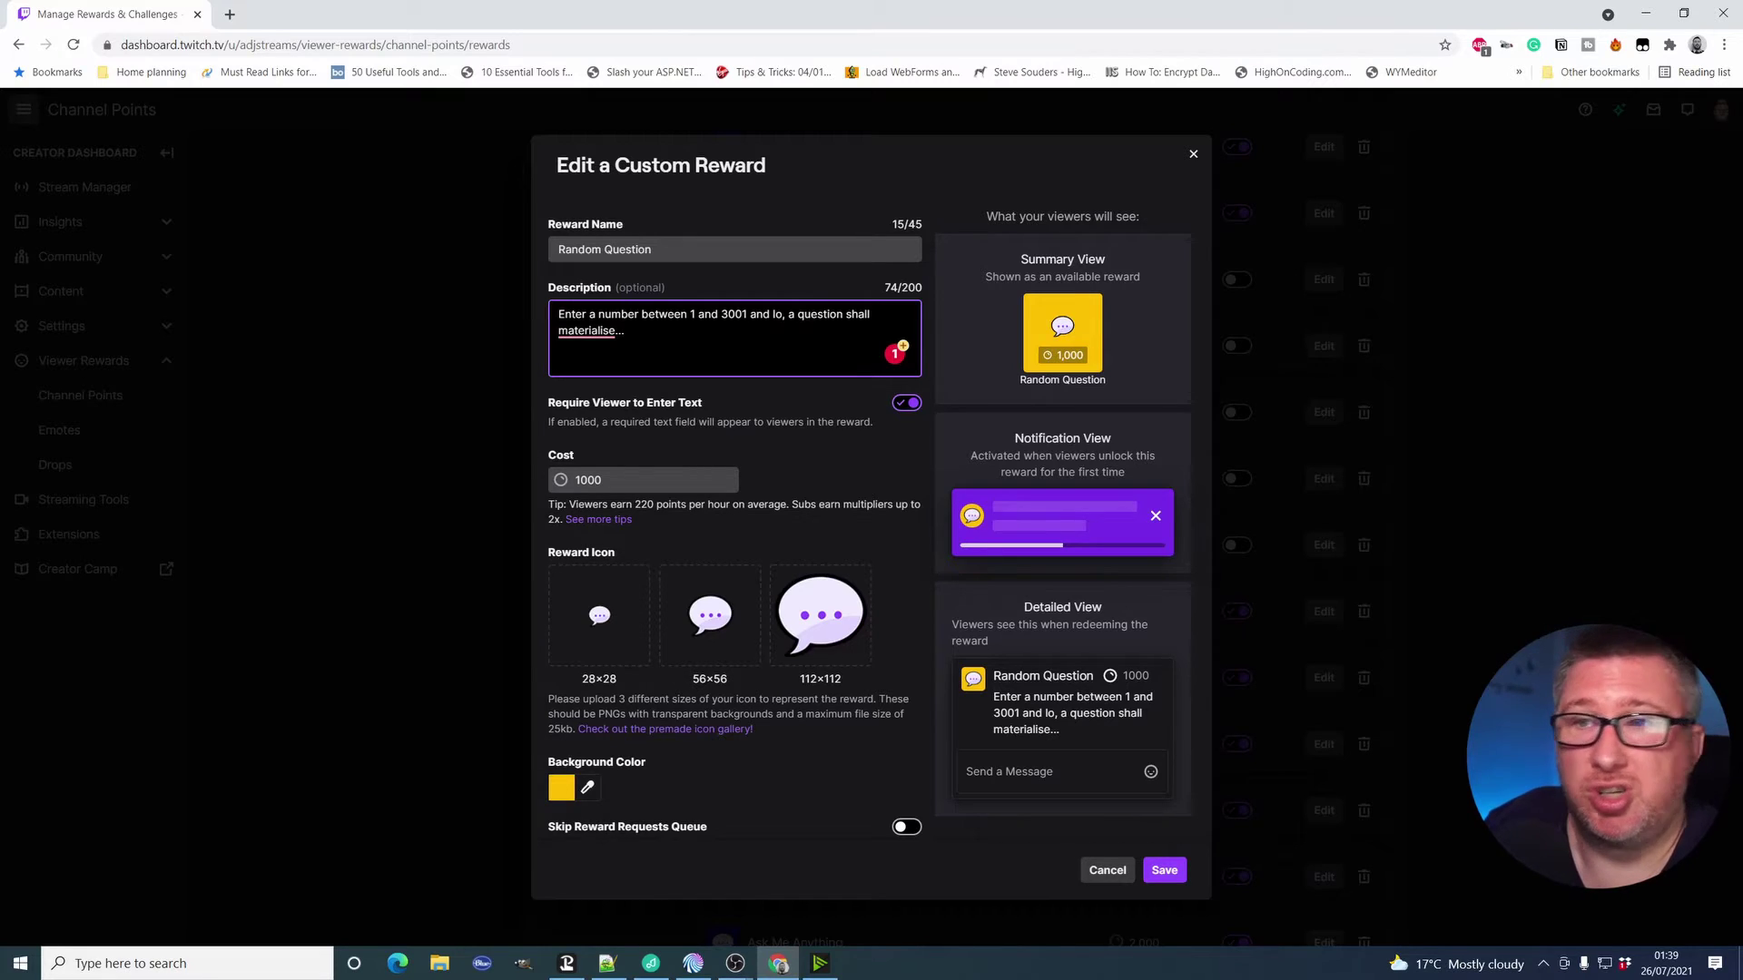
double_click(665, 478)
left_click(783, 451)
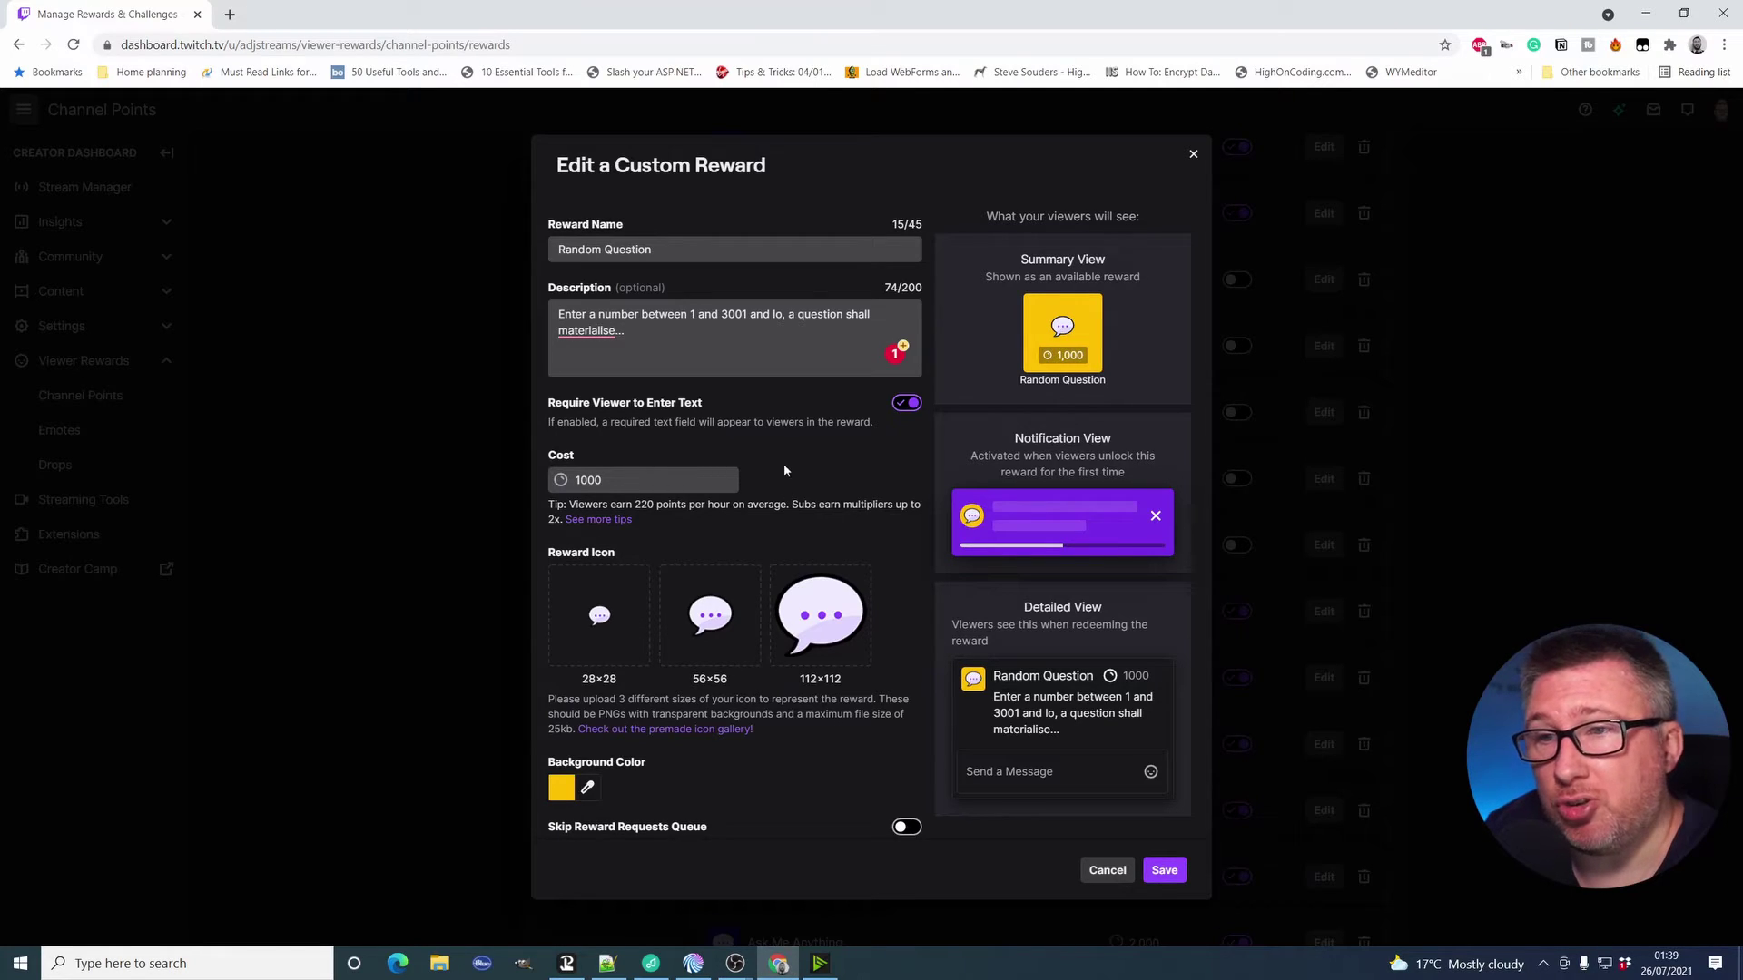
Check the reward's viewer text requirement, requests queue and cooldown settings, and save the Random Question reward.
scroll(744, 663, "down", 3)
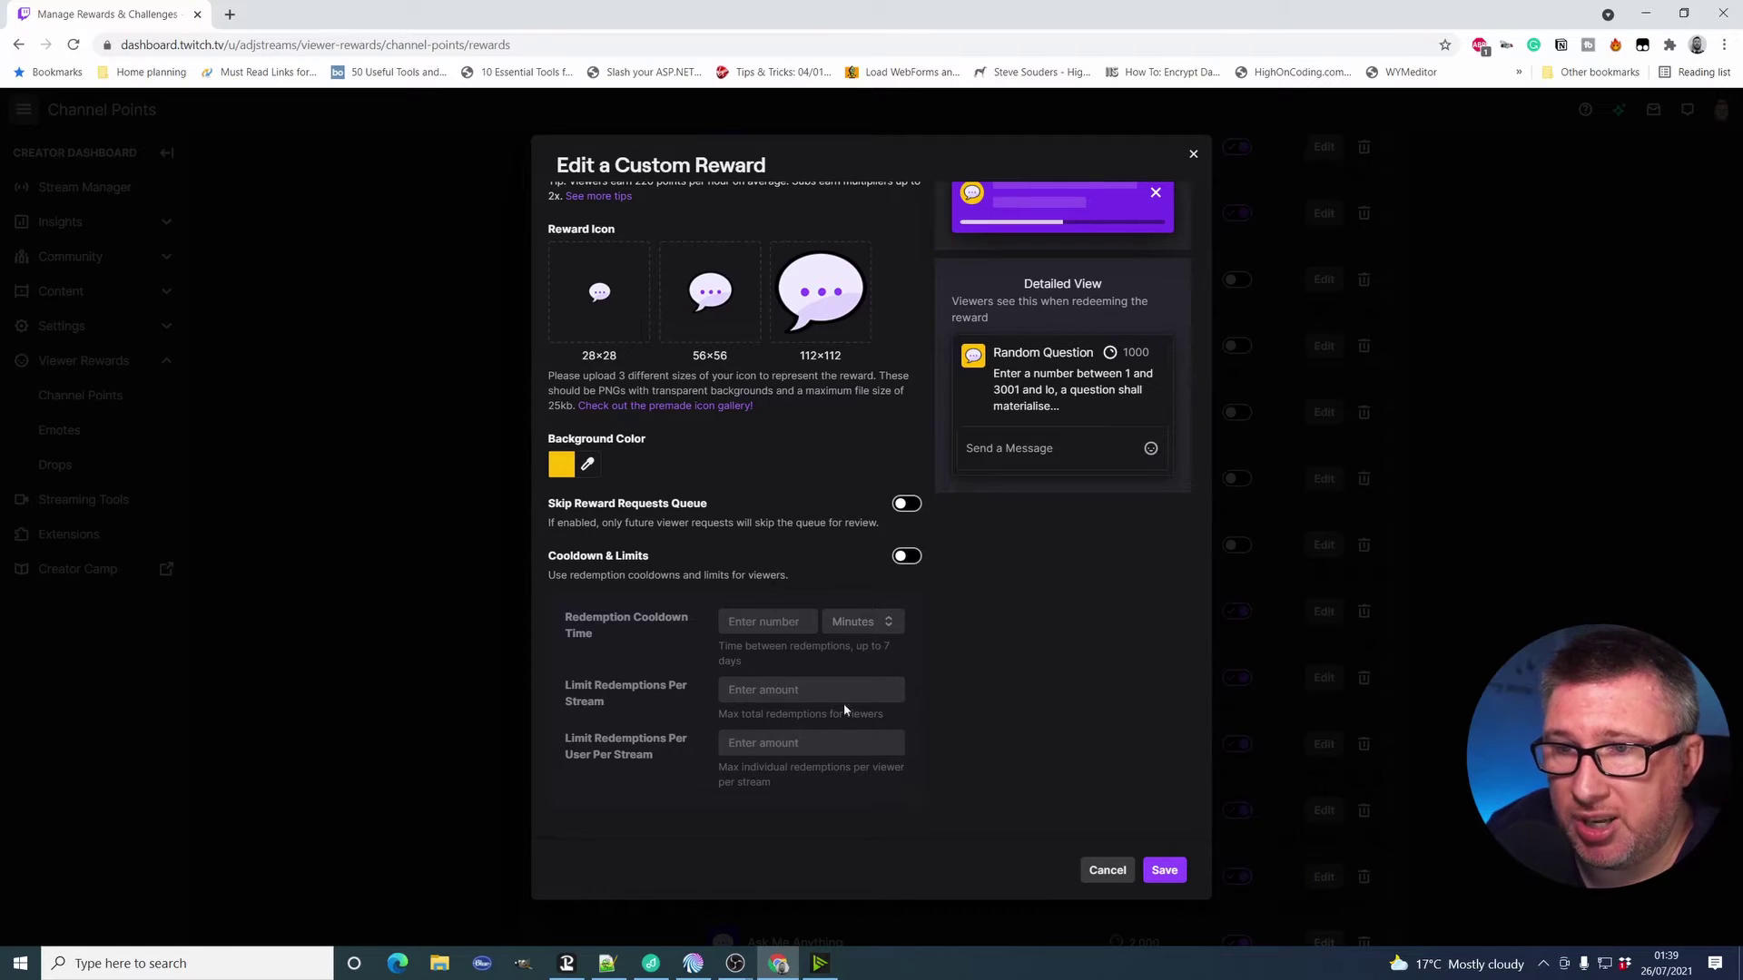
scroll(788, 645, "up", 3)
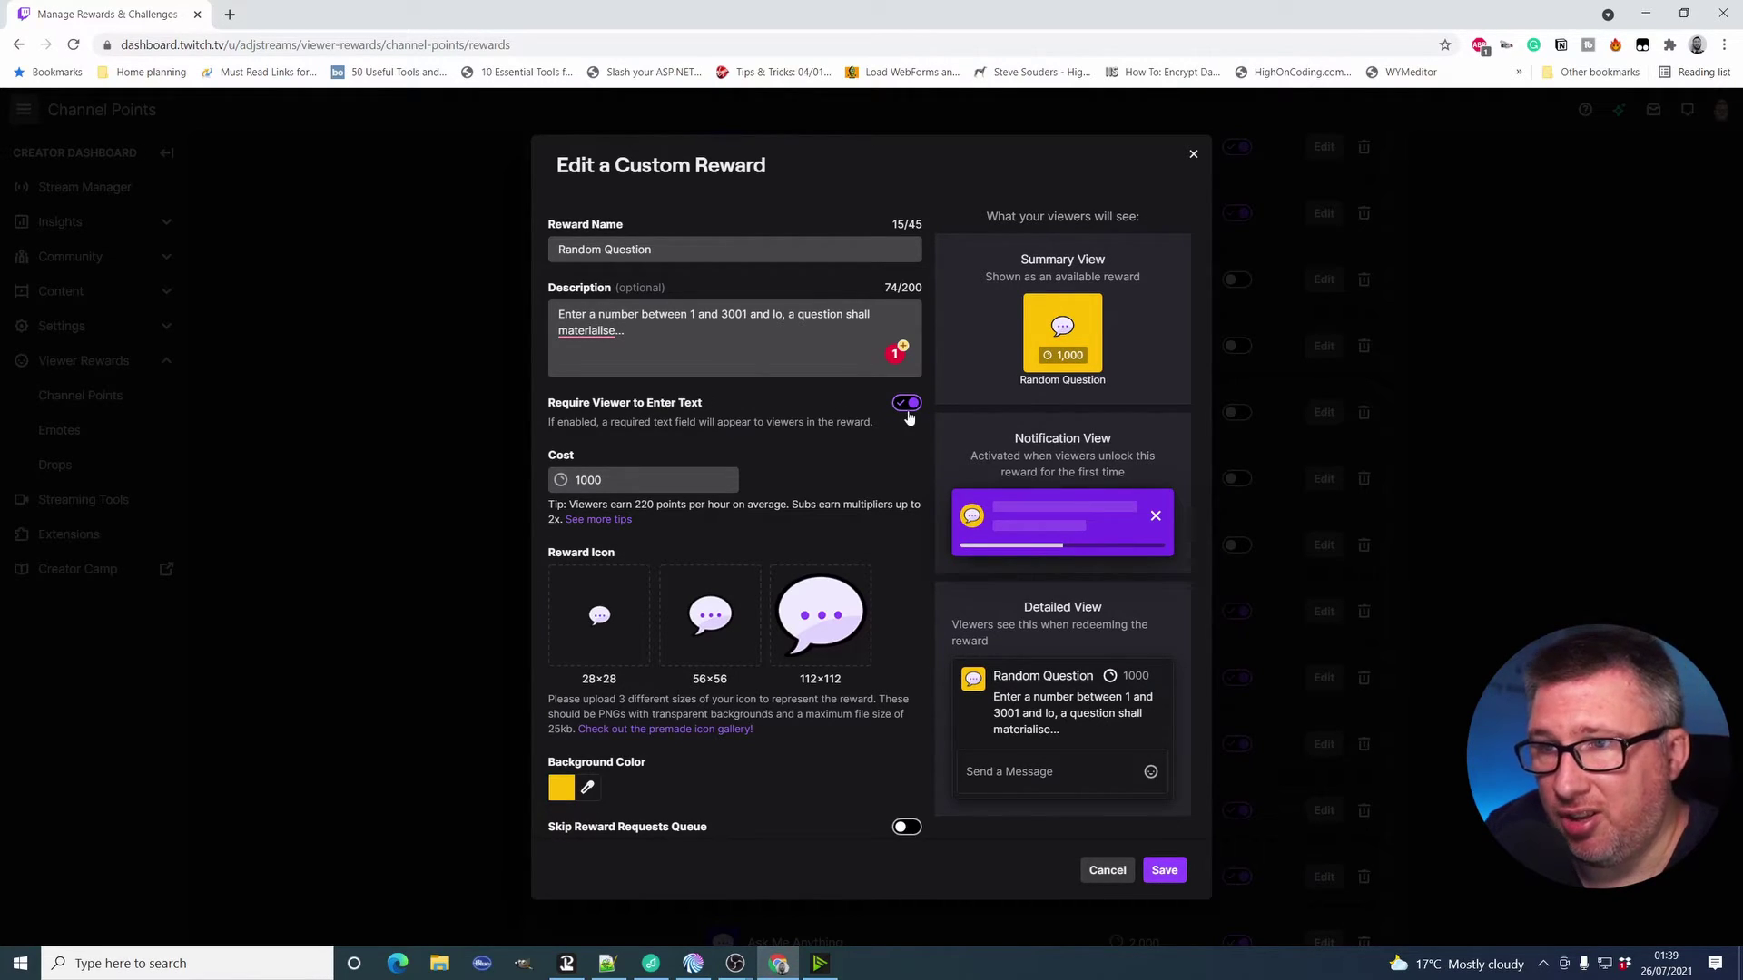
scroll(769, 327, "down", 4)
scroll(757, 225, "up", 4)
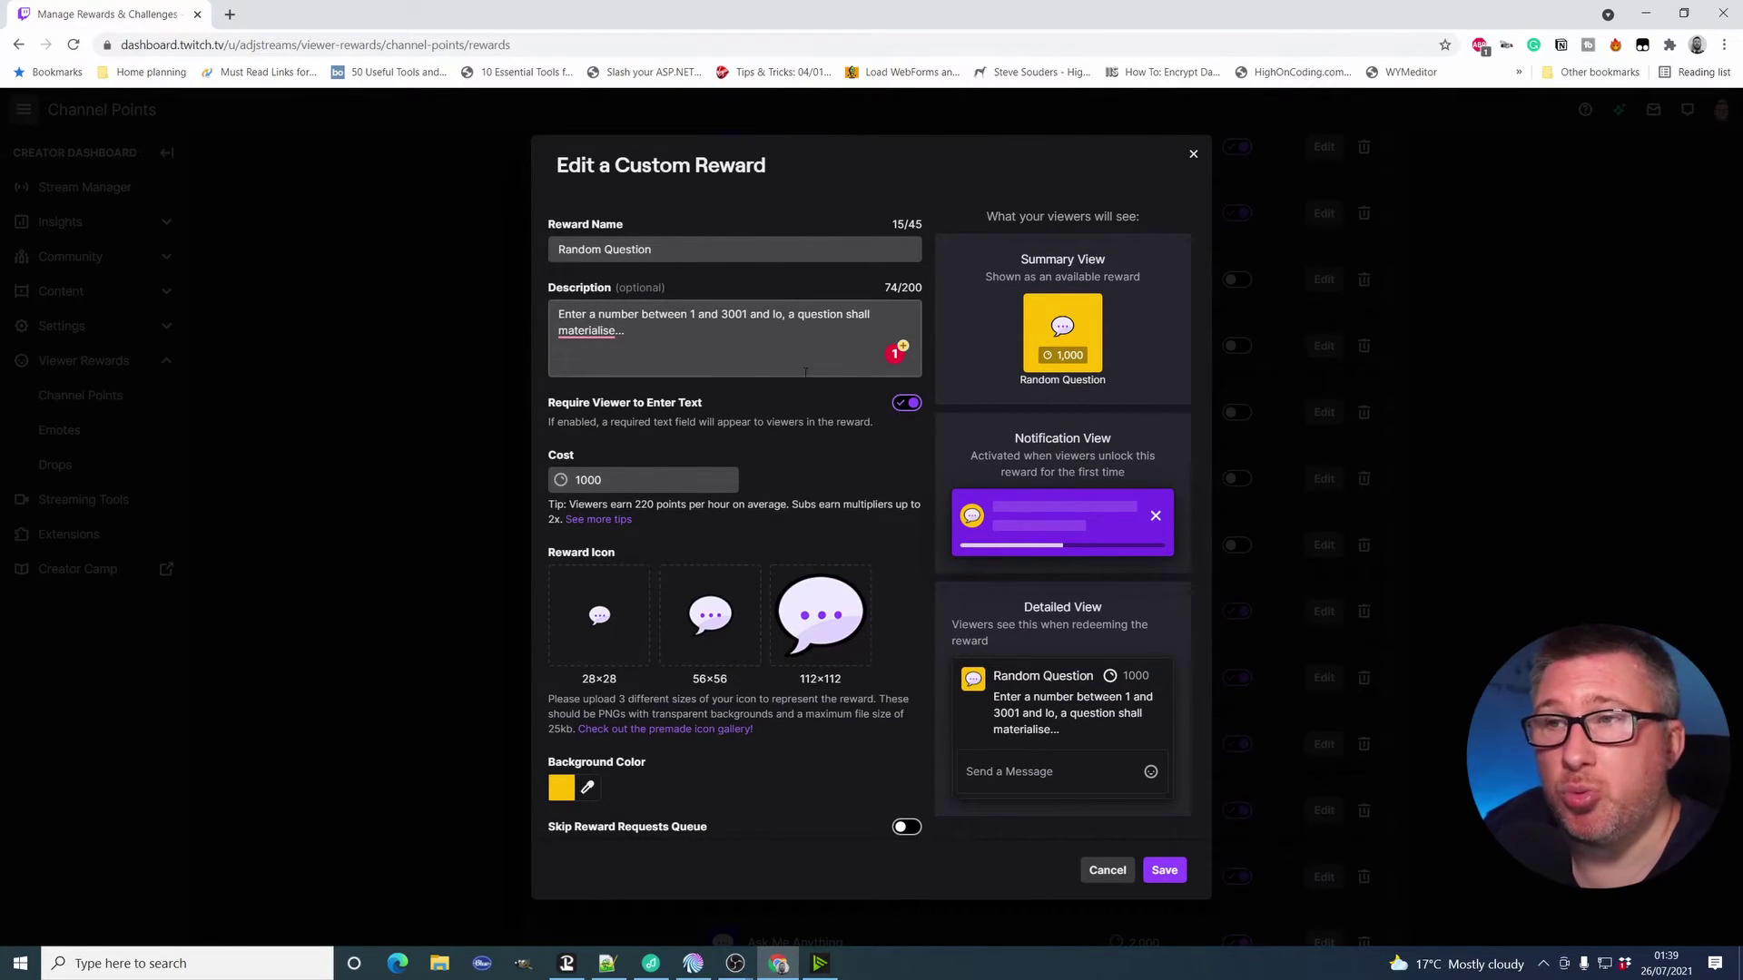
left_click(1164, 869)
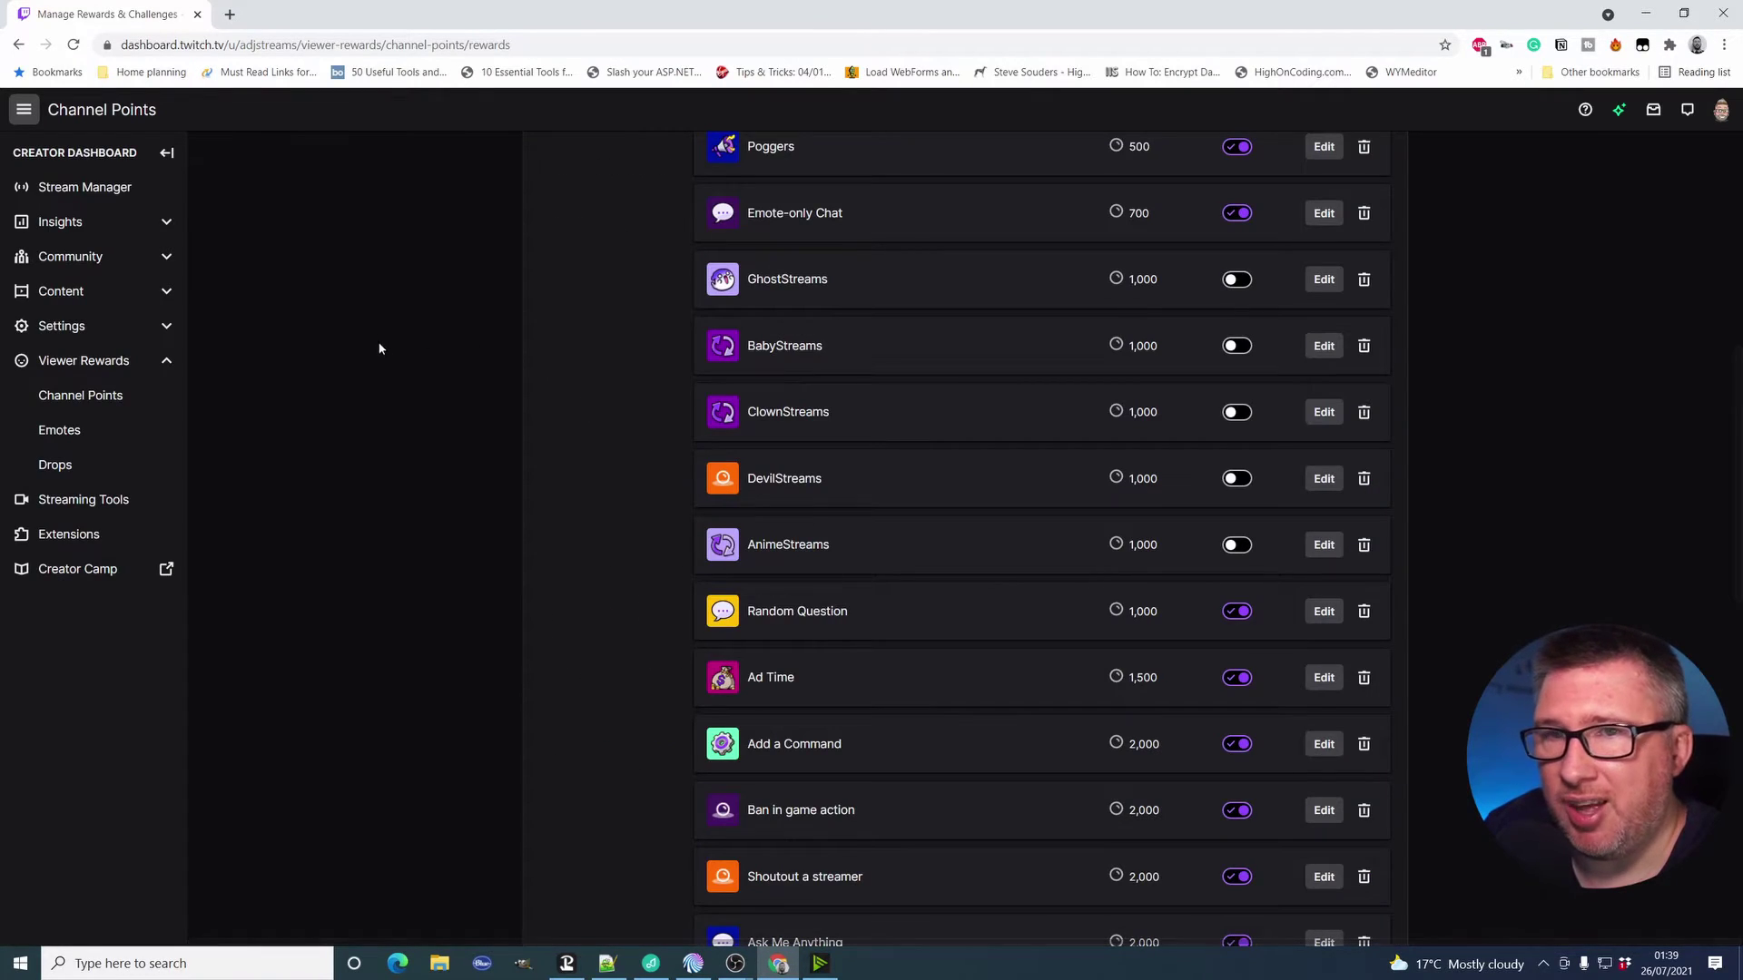
scroll(358, 450, "up", 8)
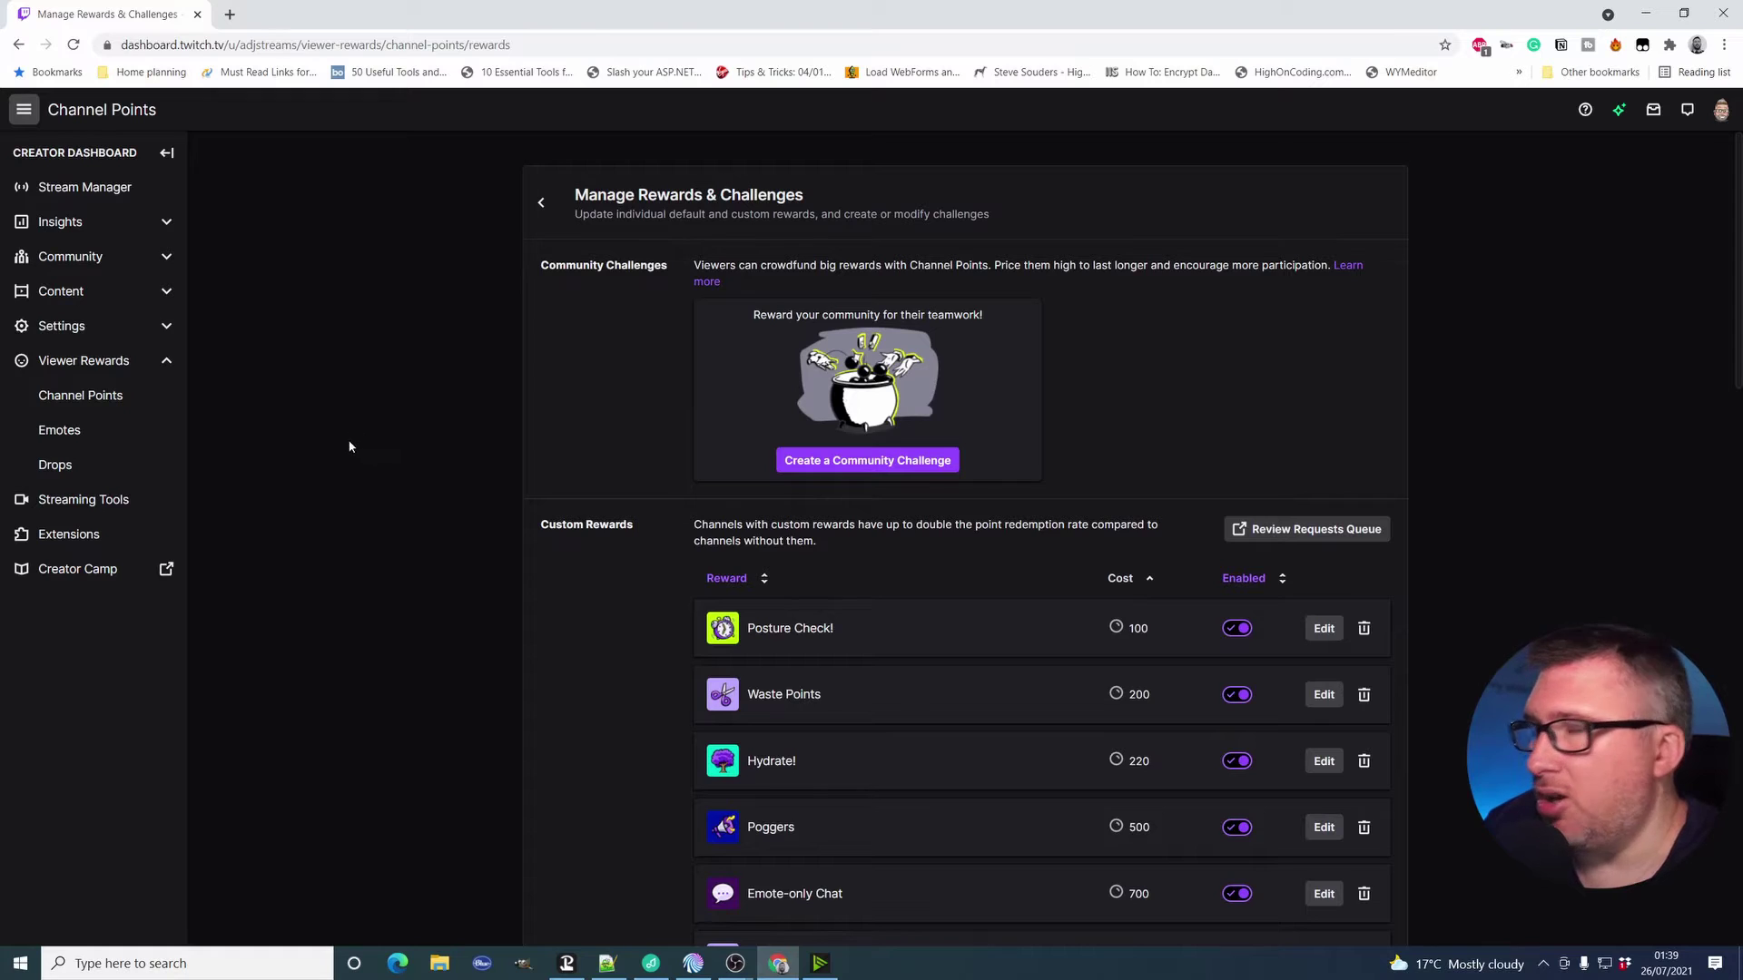
Switch to the OBS window with the Streaming profile and activate the Intermission - No Game scene.
key("alt+Tab")
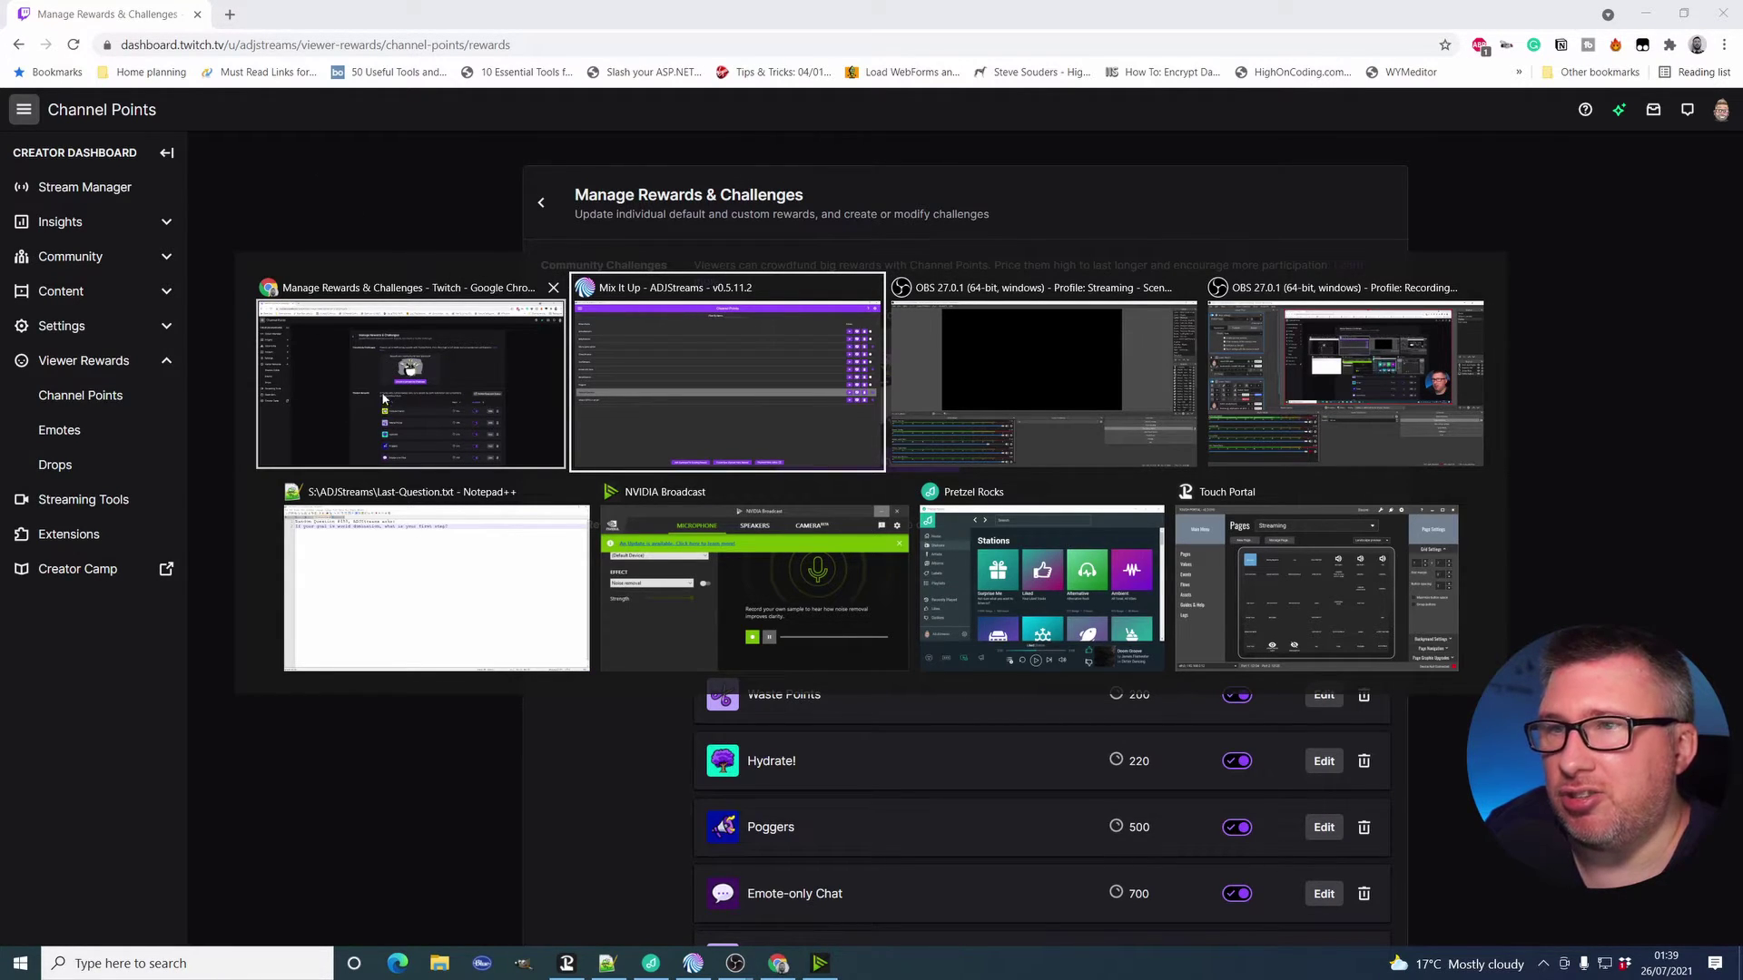
left_click(1100, 363)
scroll(1641, 140, "up", 8)
left_click(1658, 145)
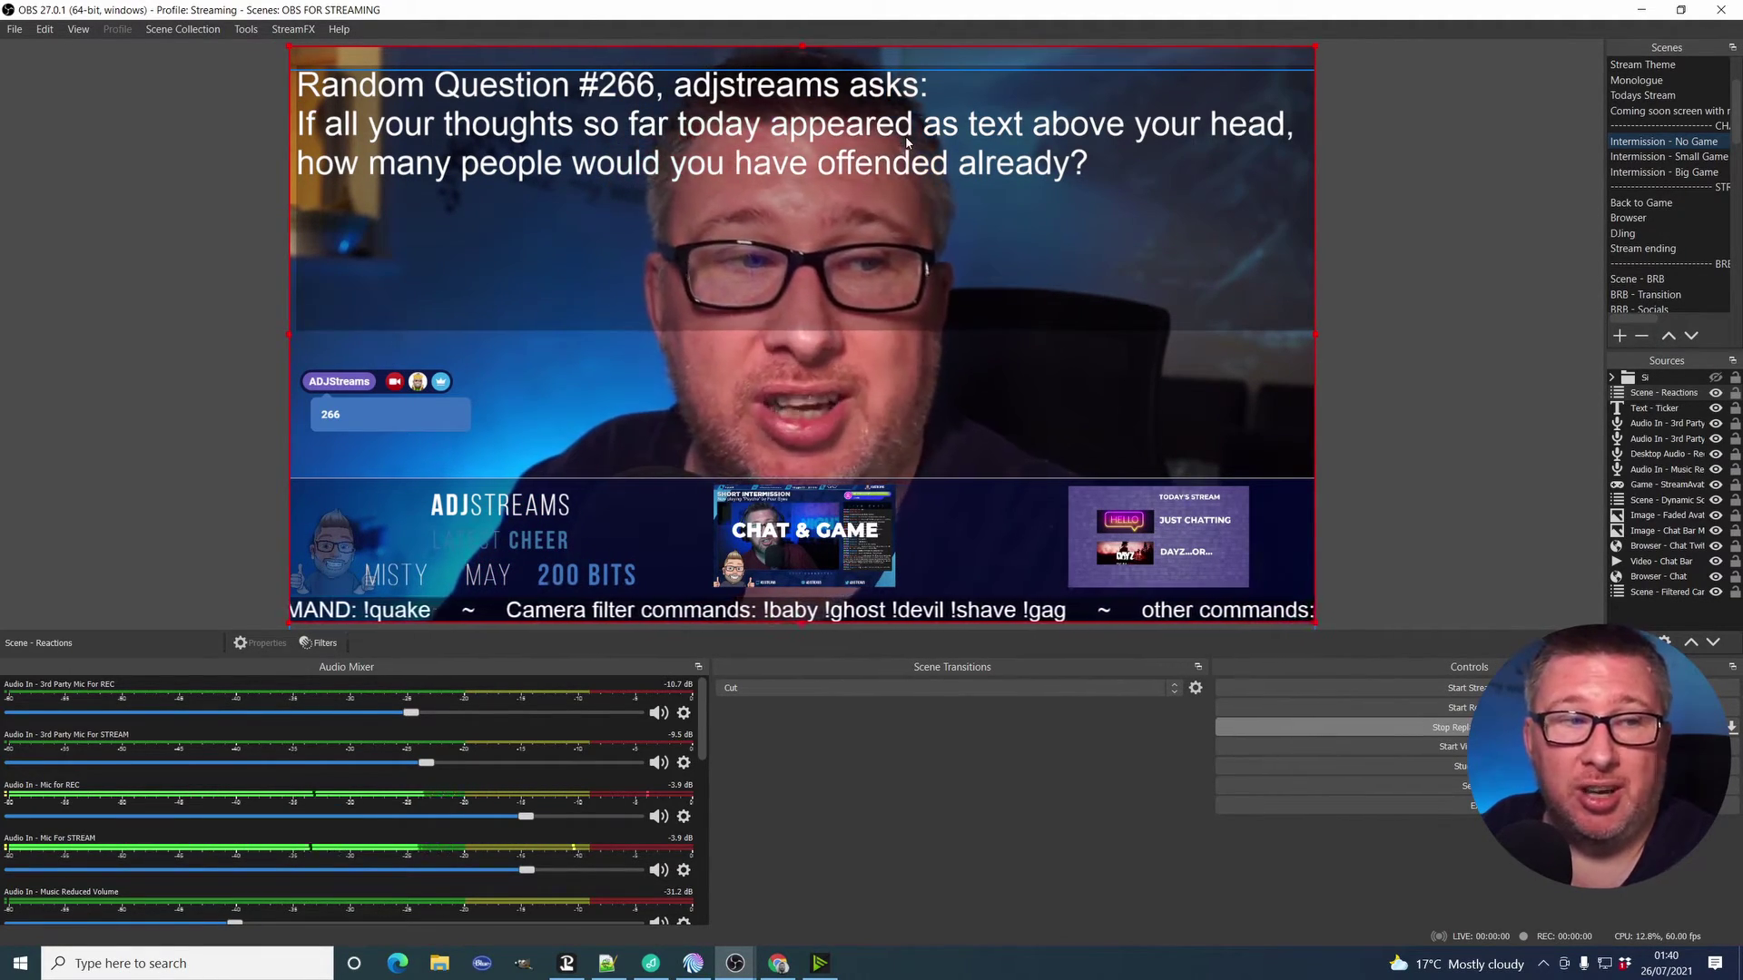
Switch to Mix It Up and open the Random Question command in the Command Editor.
key("alt+Tab")
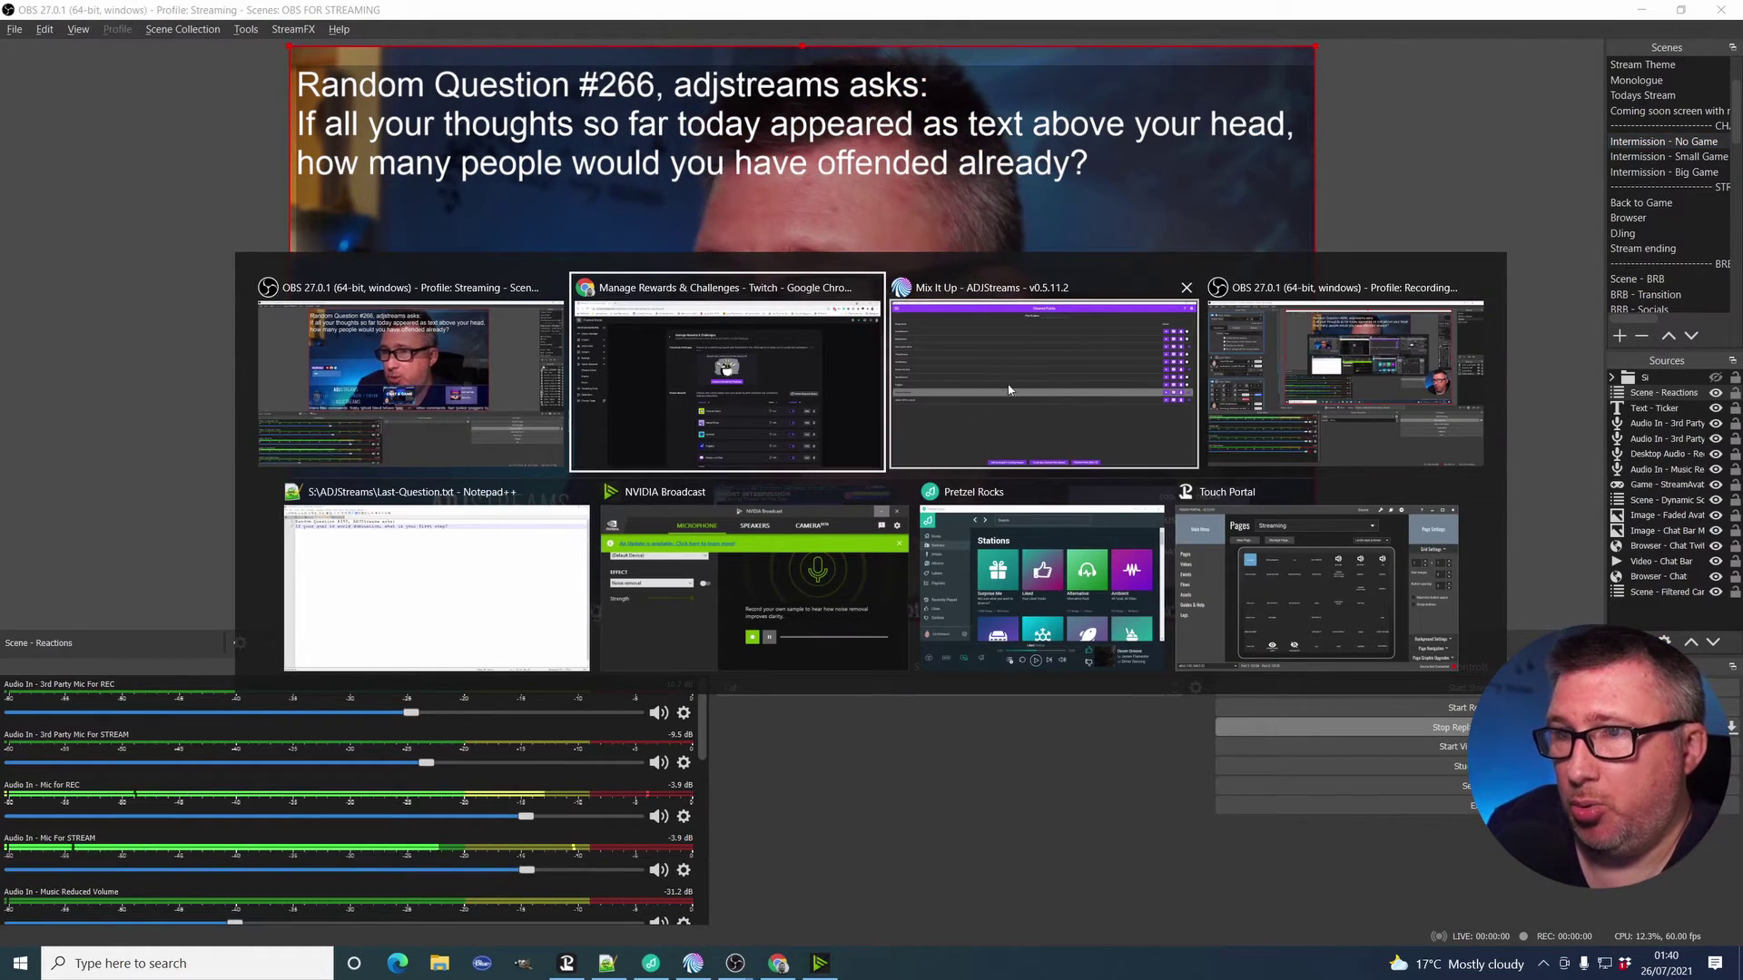
left_click(940, 423)
left_click(1610, 521)
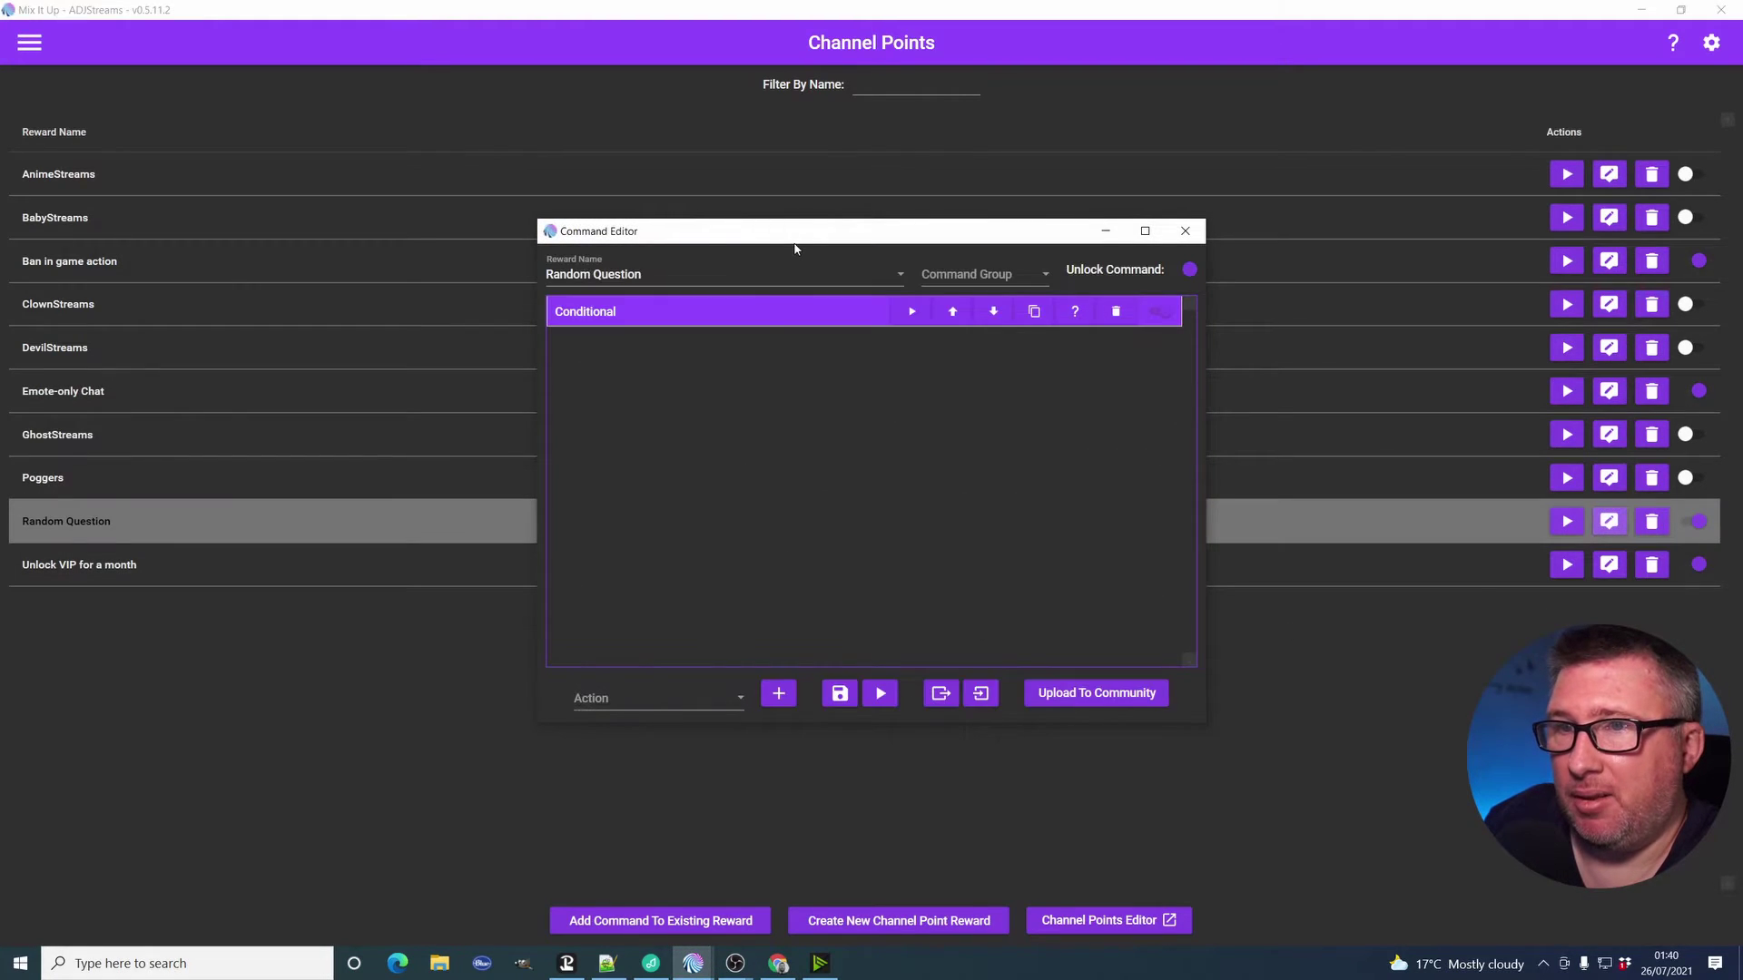
left_click_drag(771, 238, 762, 203)
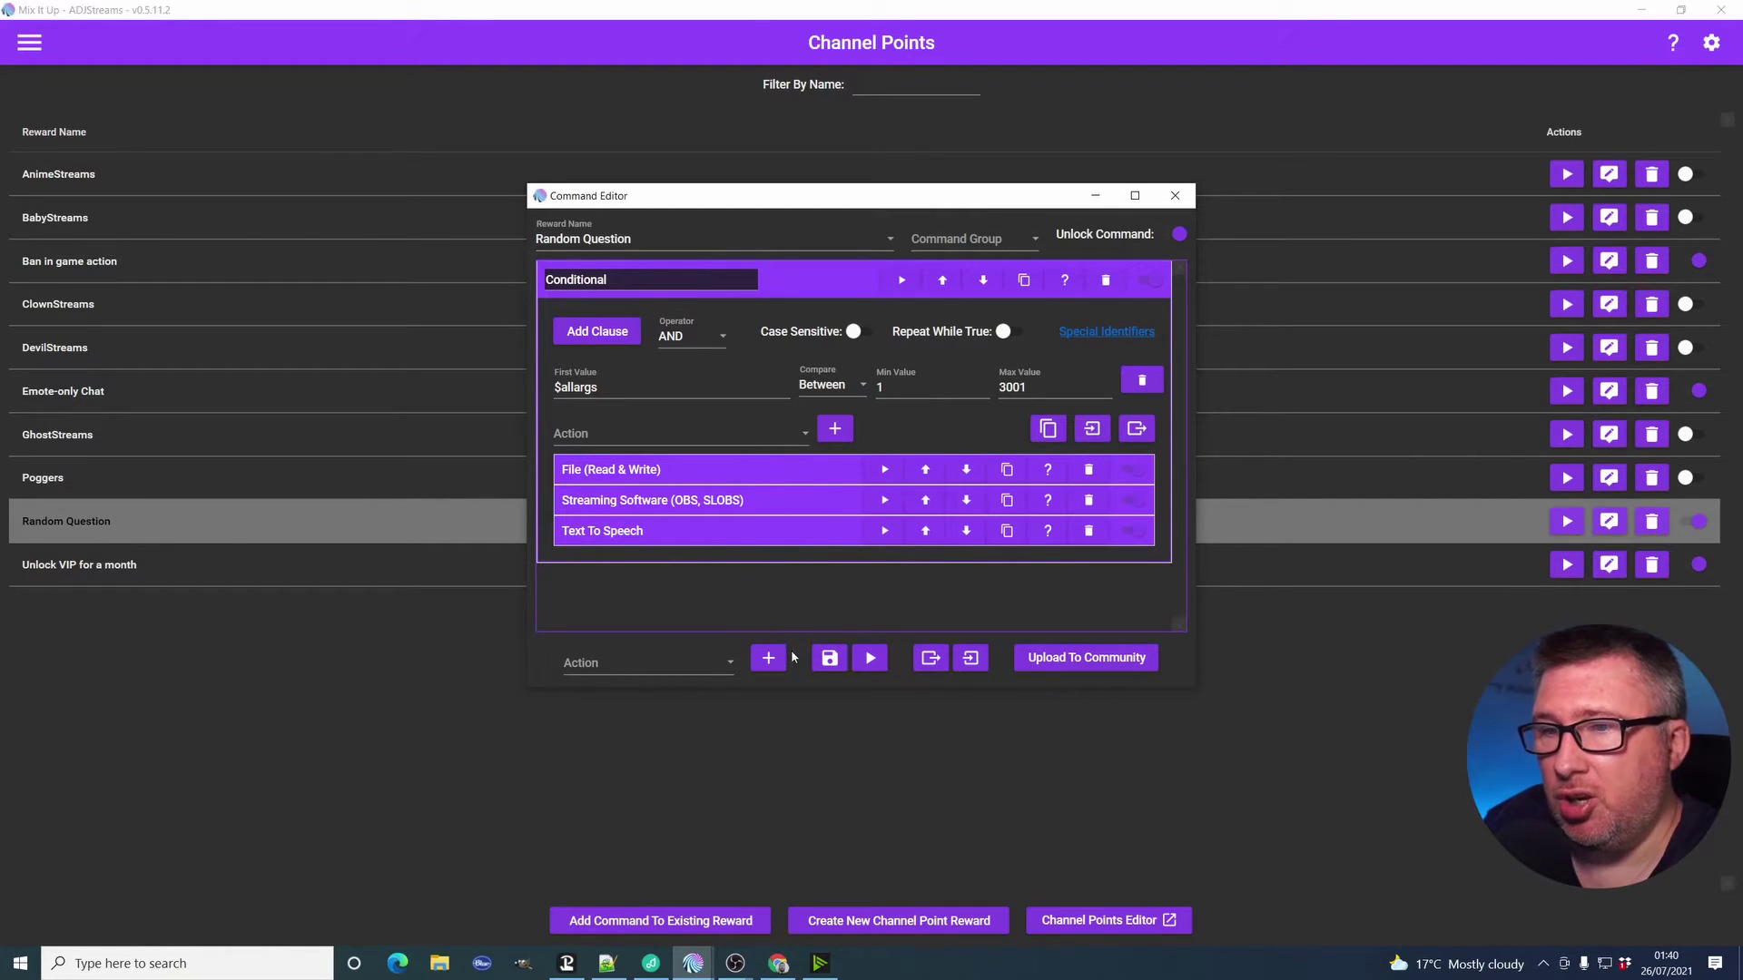
left_click(663, 661)
scroll(672, 590, "down", 2)
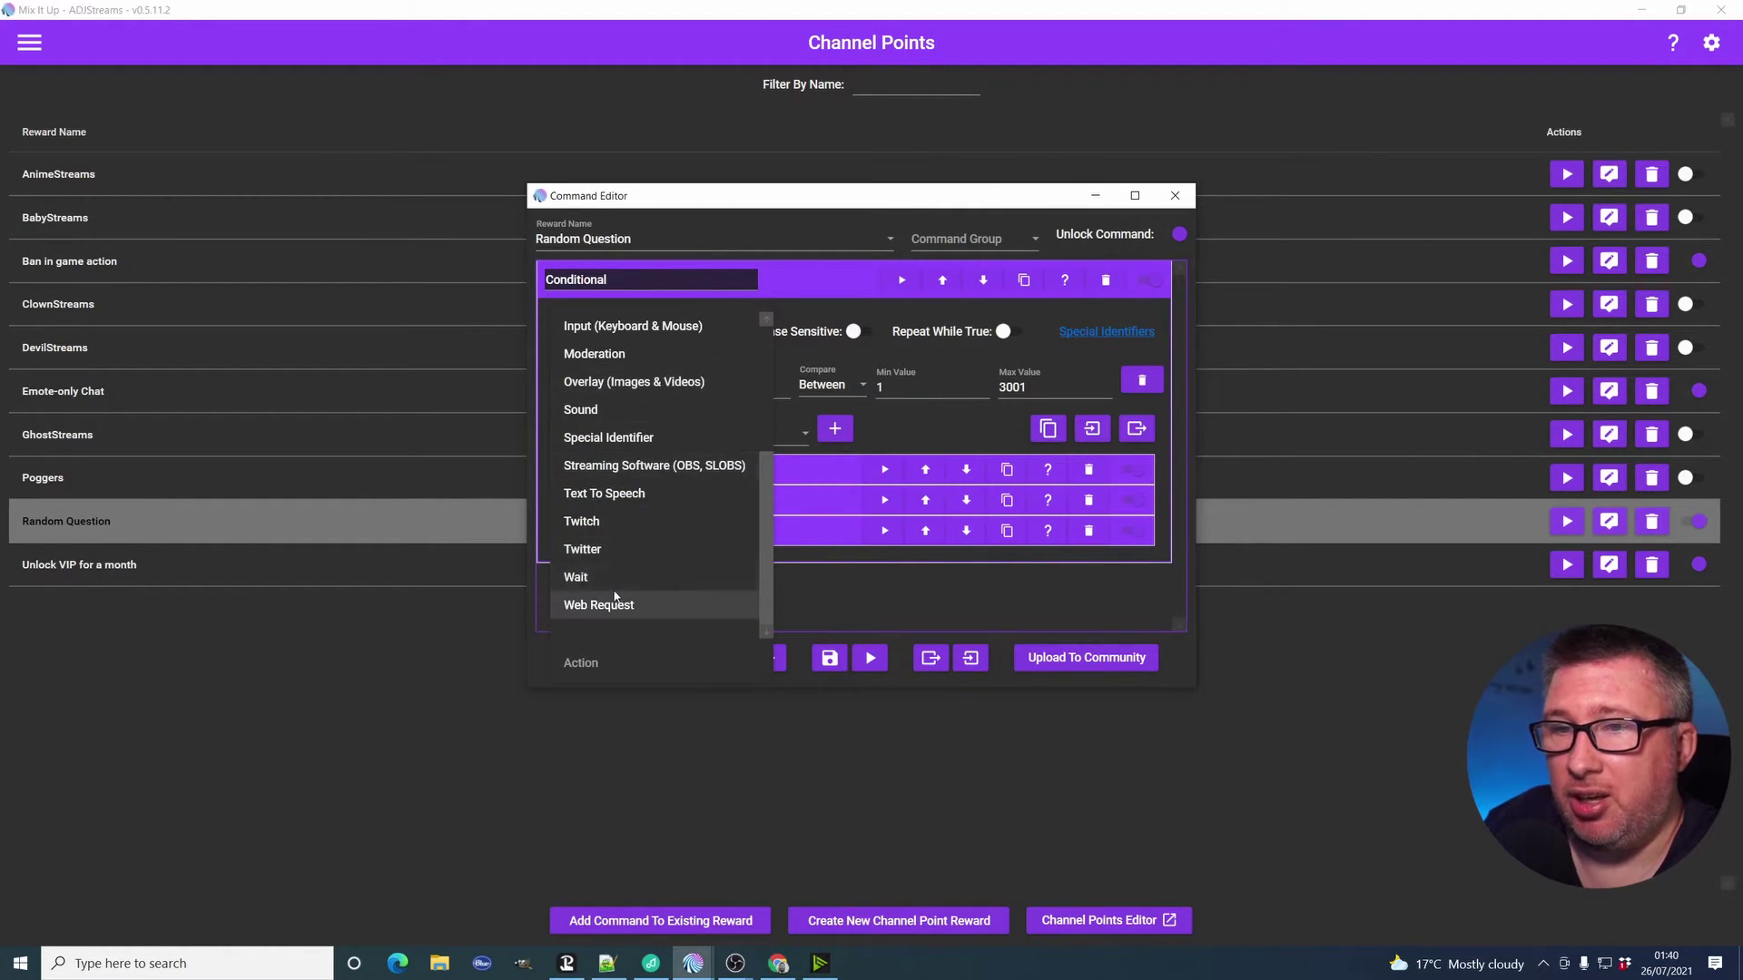
left_click(665, 578)
left_click(768, 657)
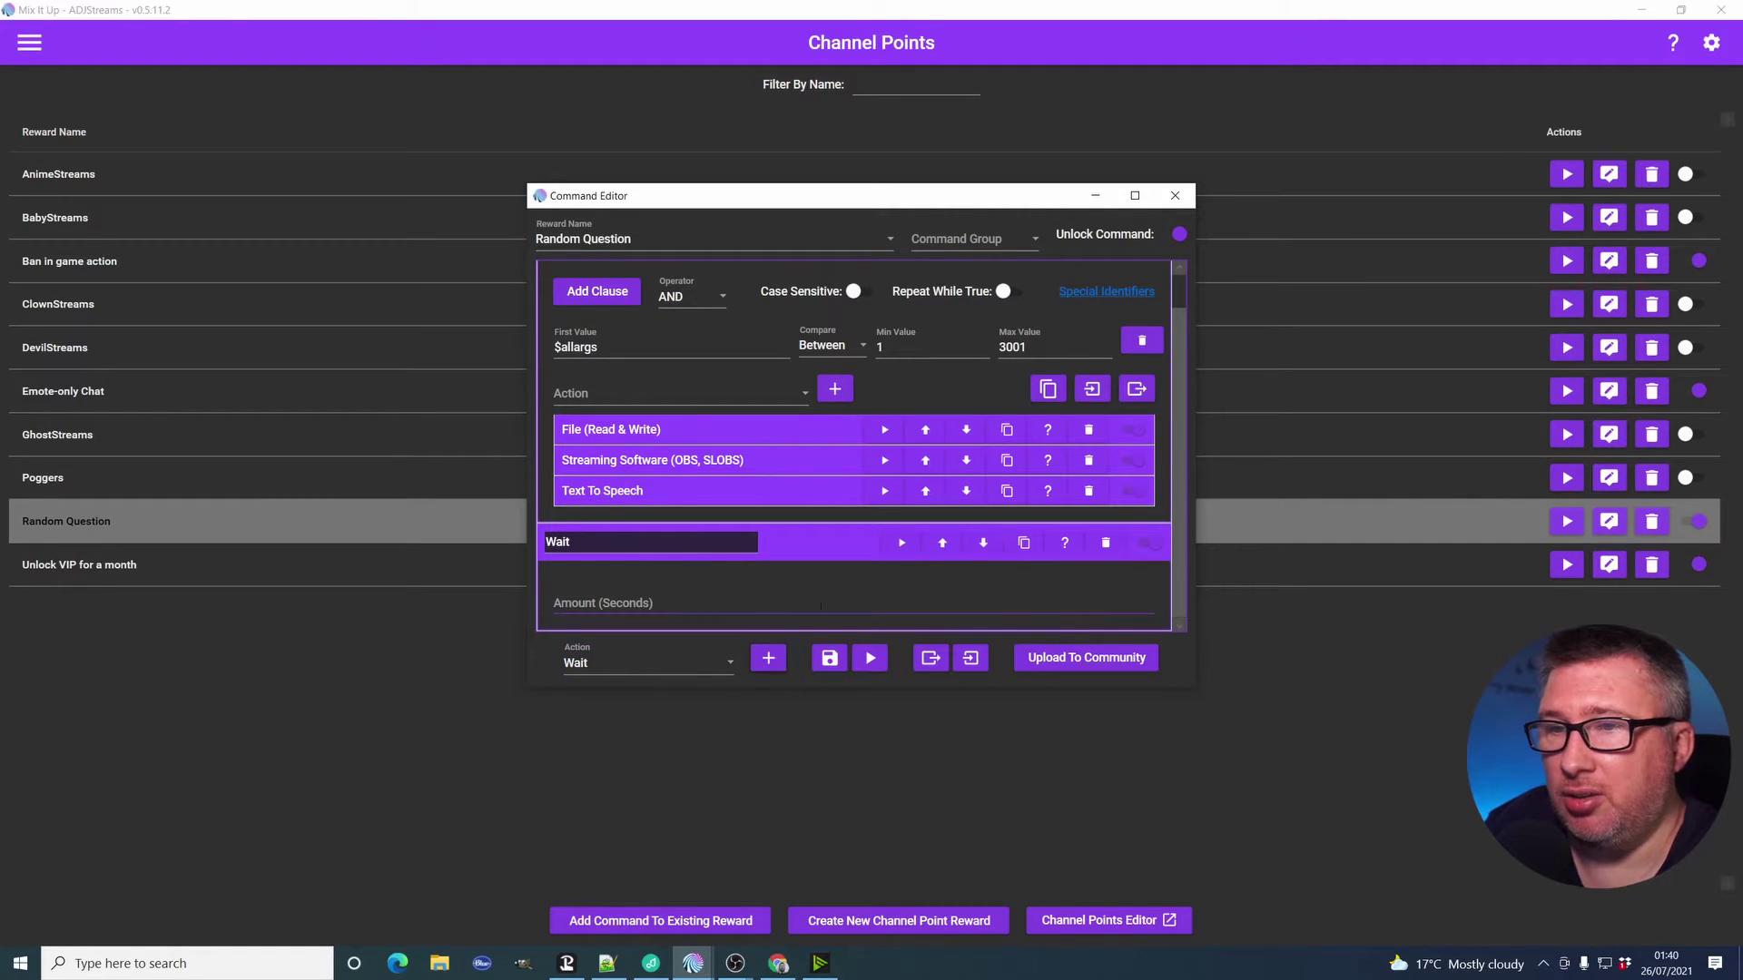
left_click(1106, 542)
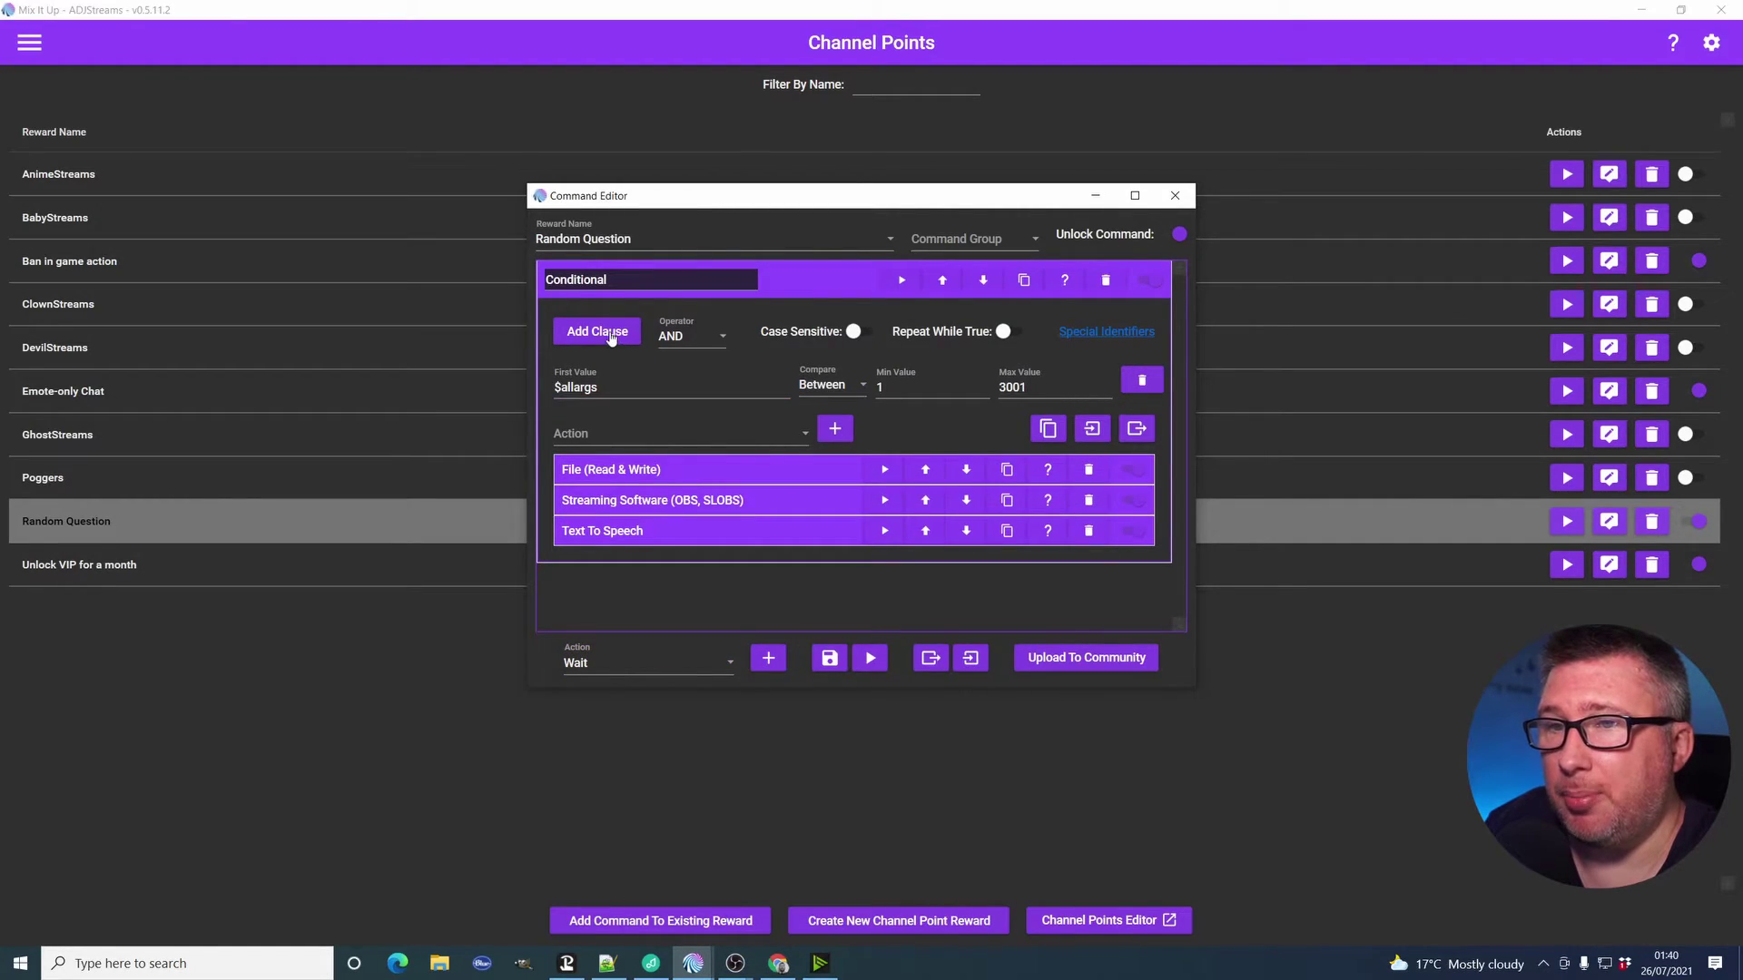
Add a Wait action of 60 seconds inside the conditional, after the Text To Speech action.
left_click(699, 433)
scroll(679, 690, "down", 3)
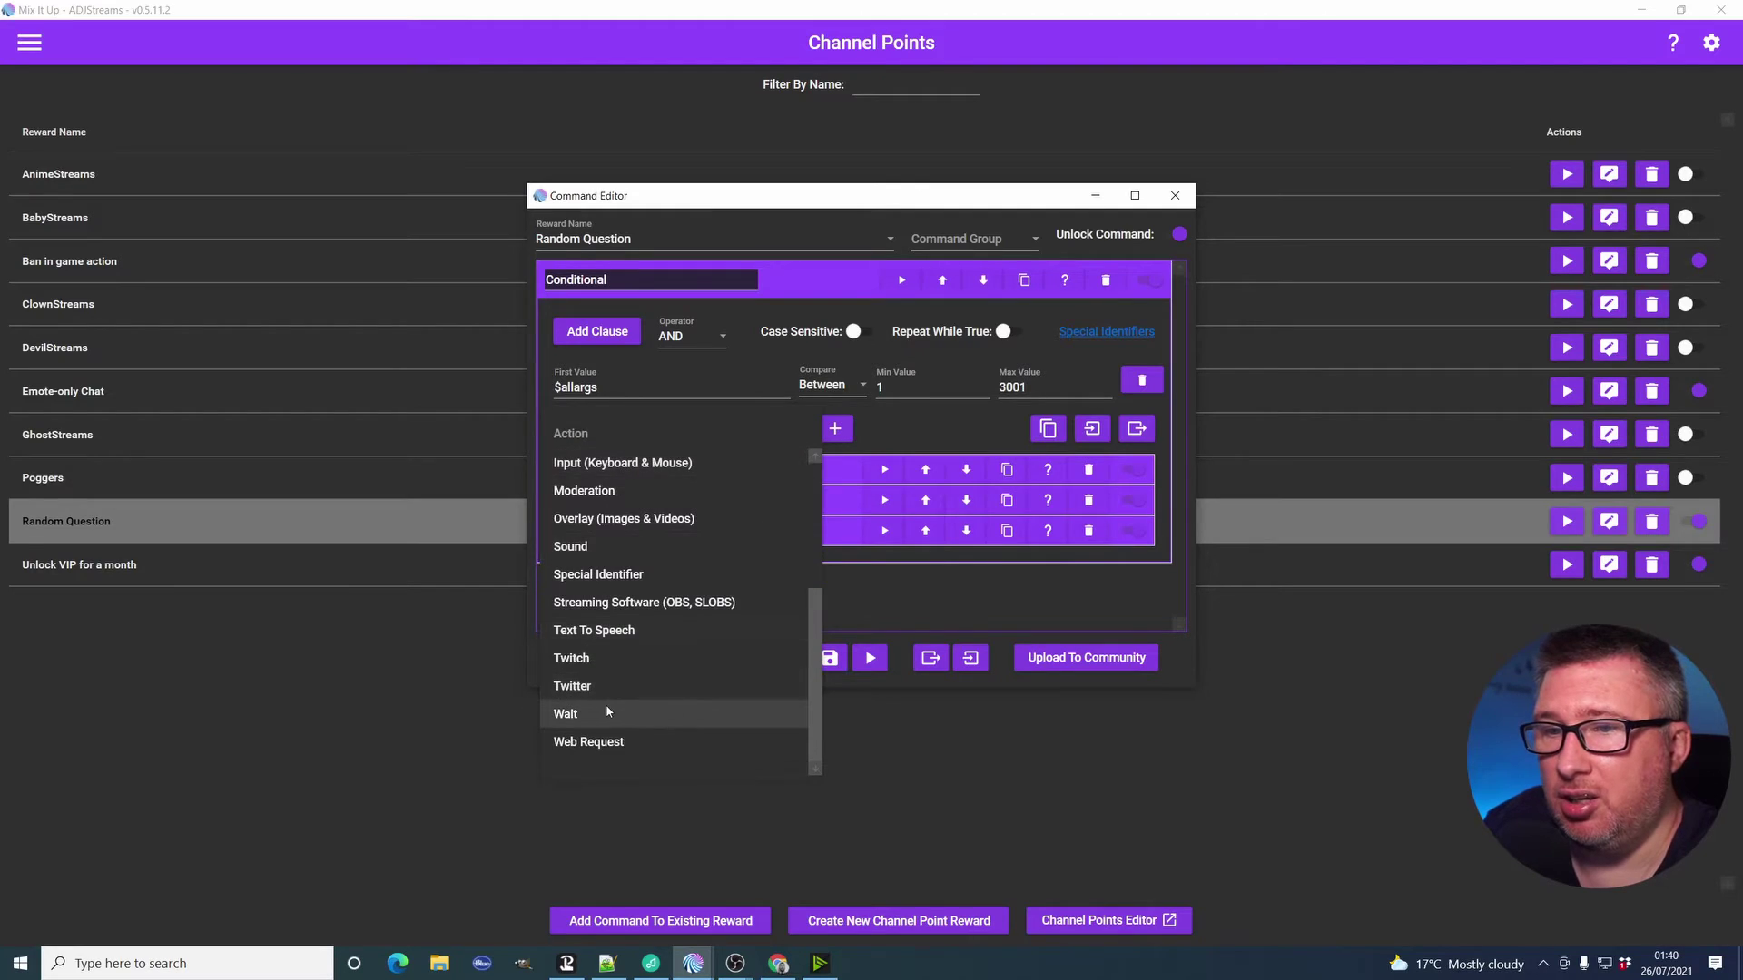
left_click(607, 706)
left_click(835, 428)
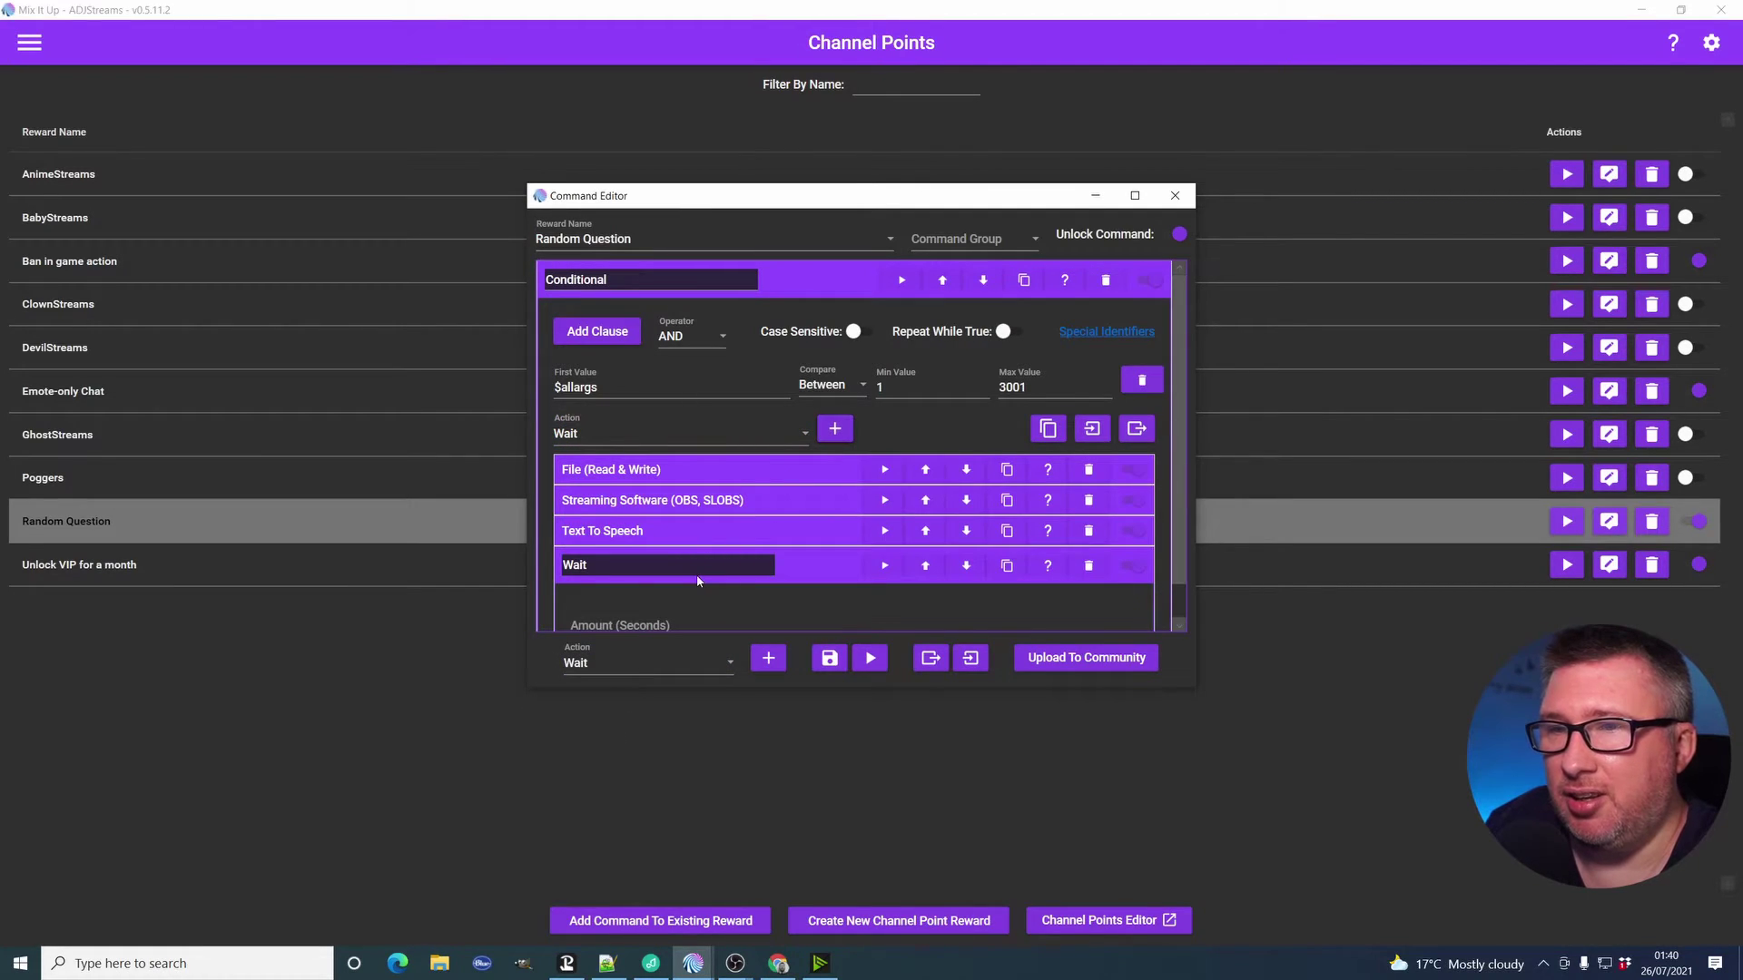
scroll(685, 566, "down", 1)
left_click(651, 586)
type("60")
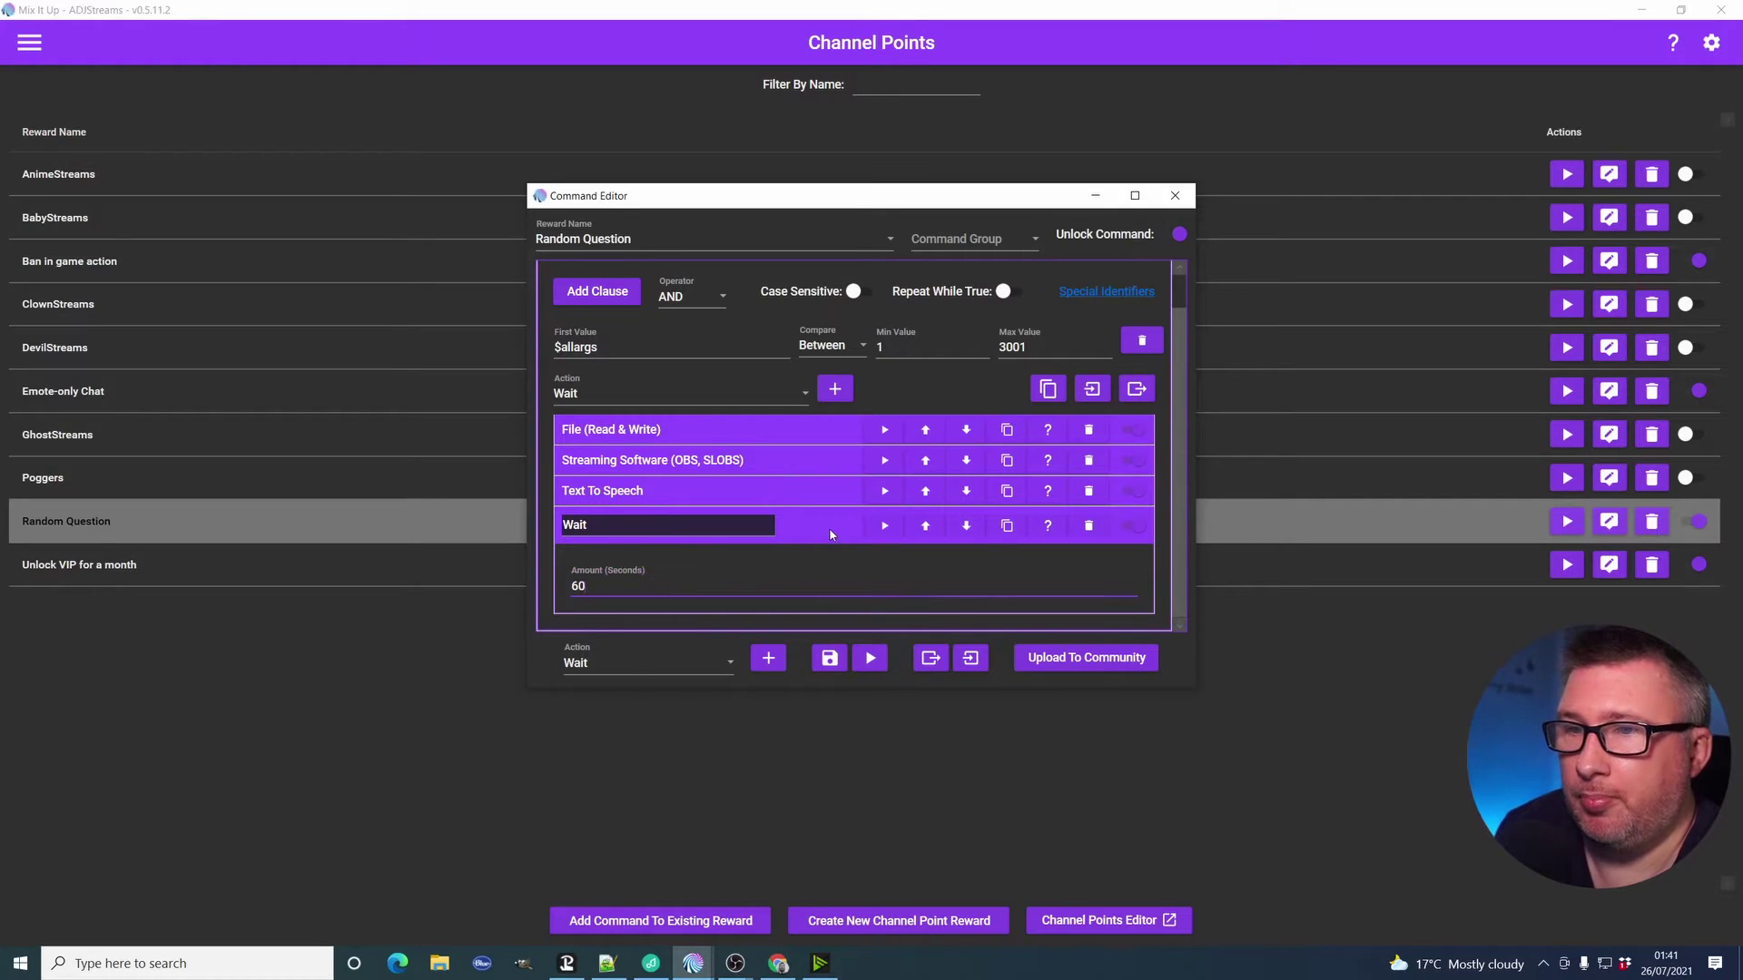
left_click(831, 535)
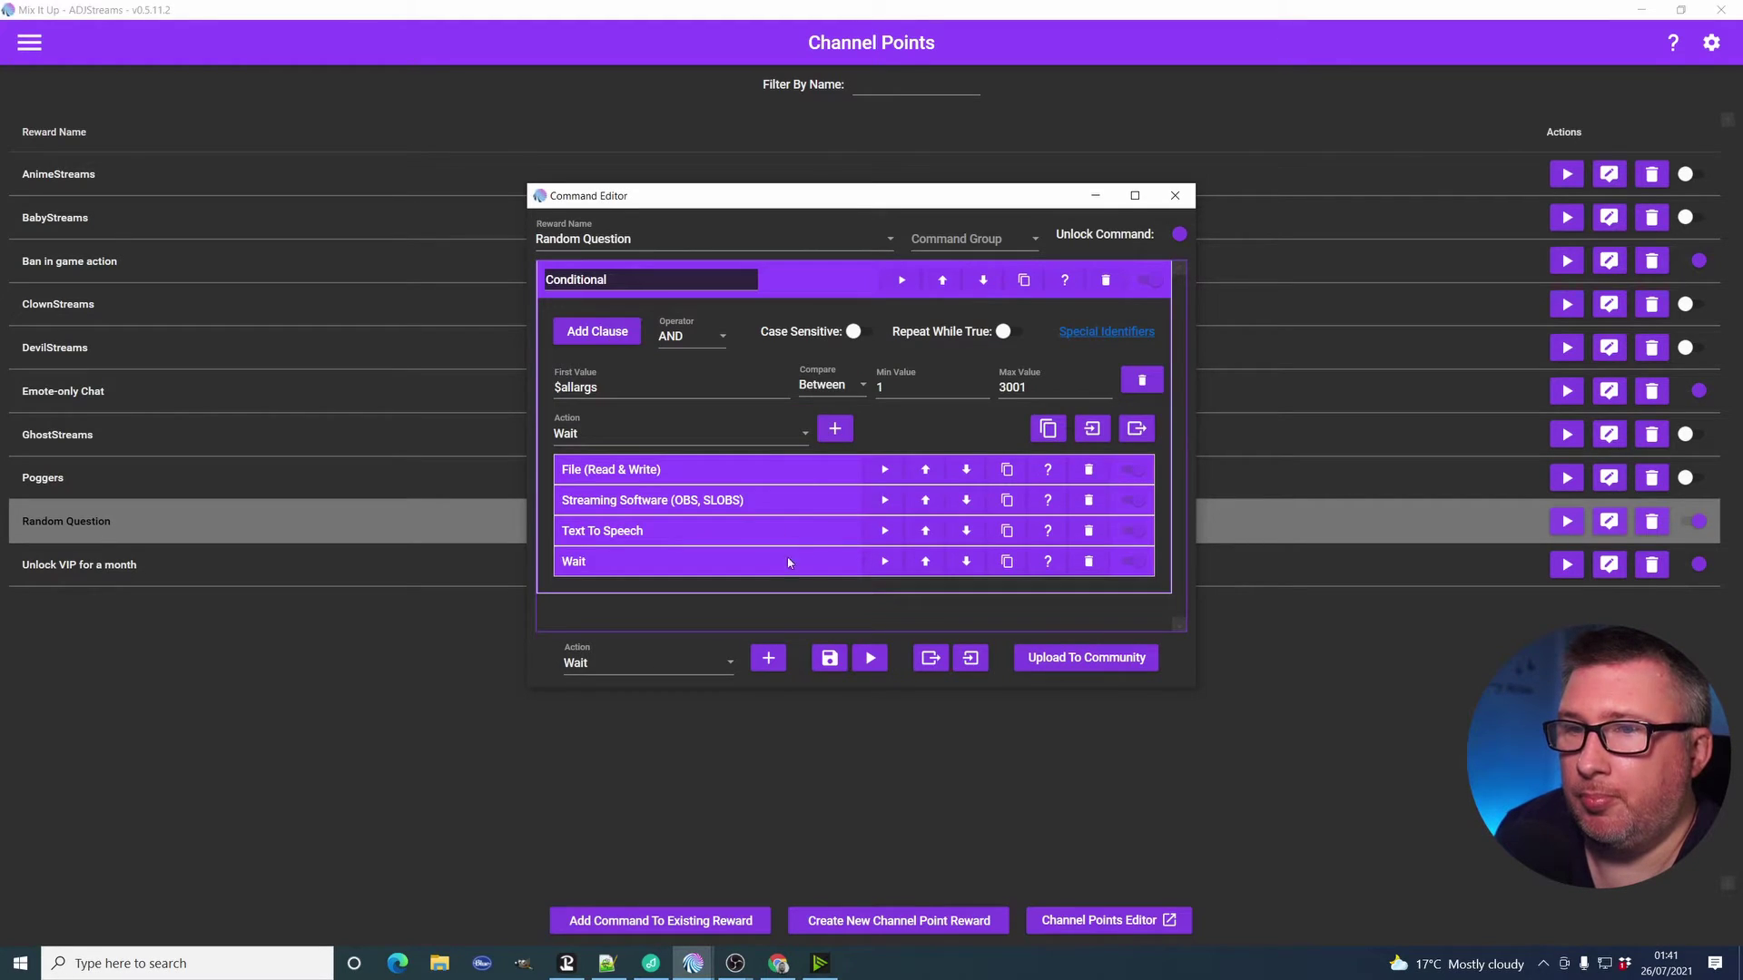
left_click(744, 433)
scroll(661, 564, "up", 2)
scroll(663, 564, "down", 2)
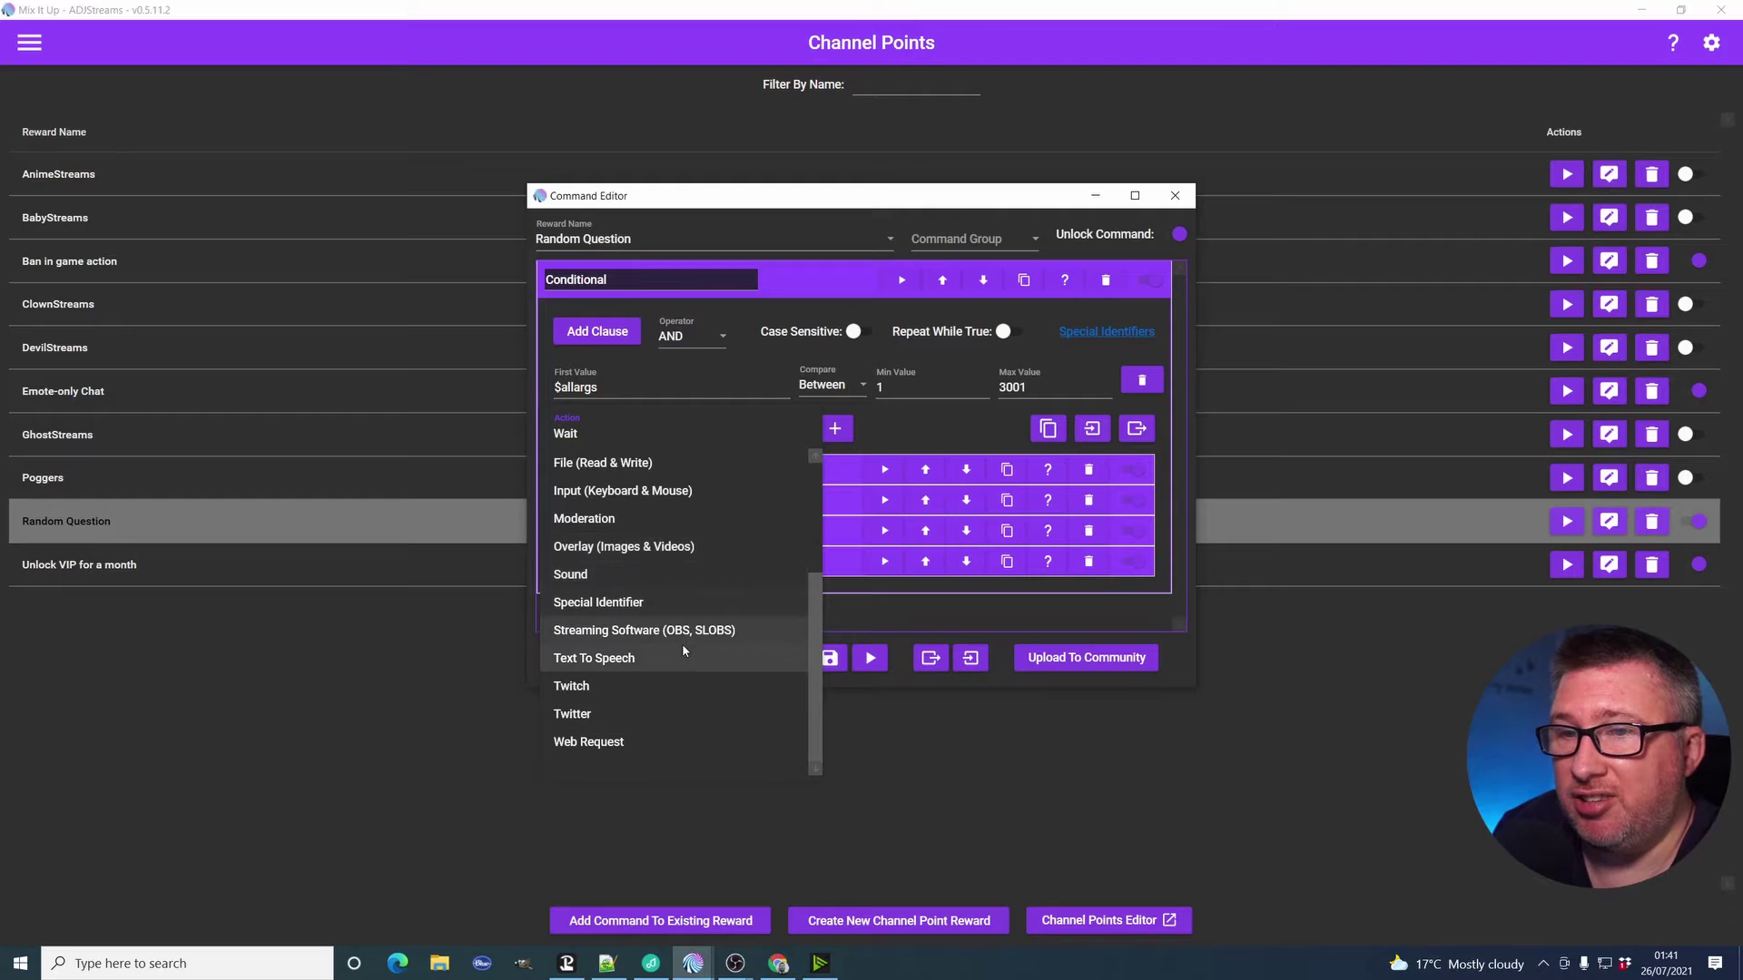
left_click(640, 630)
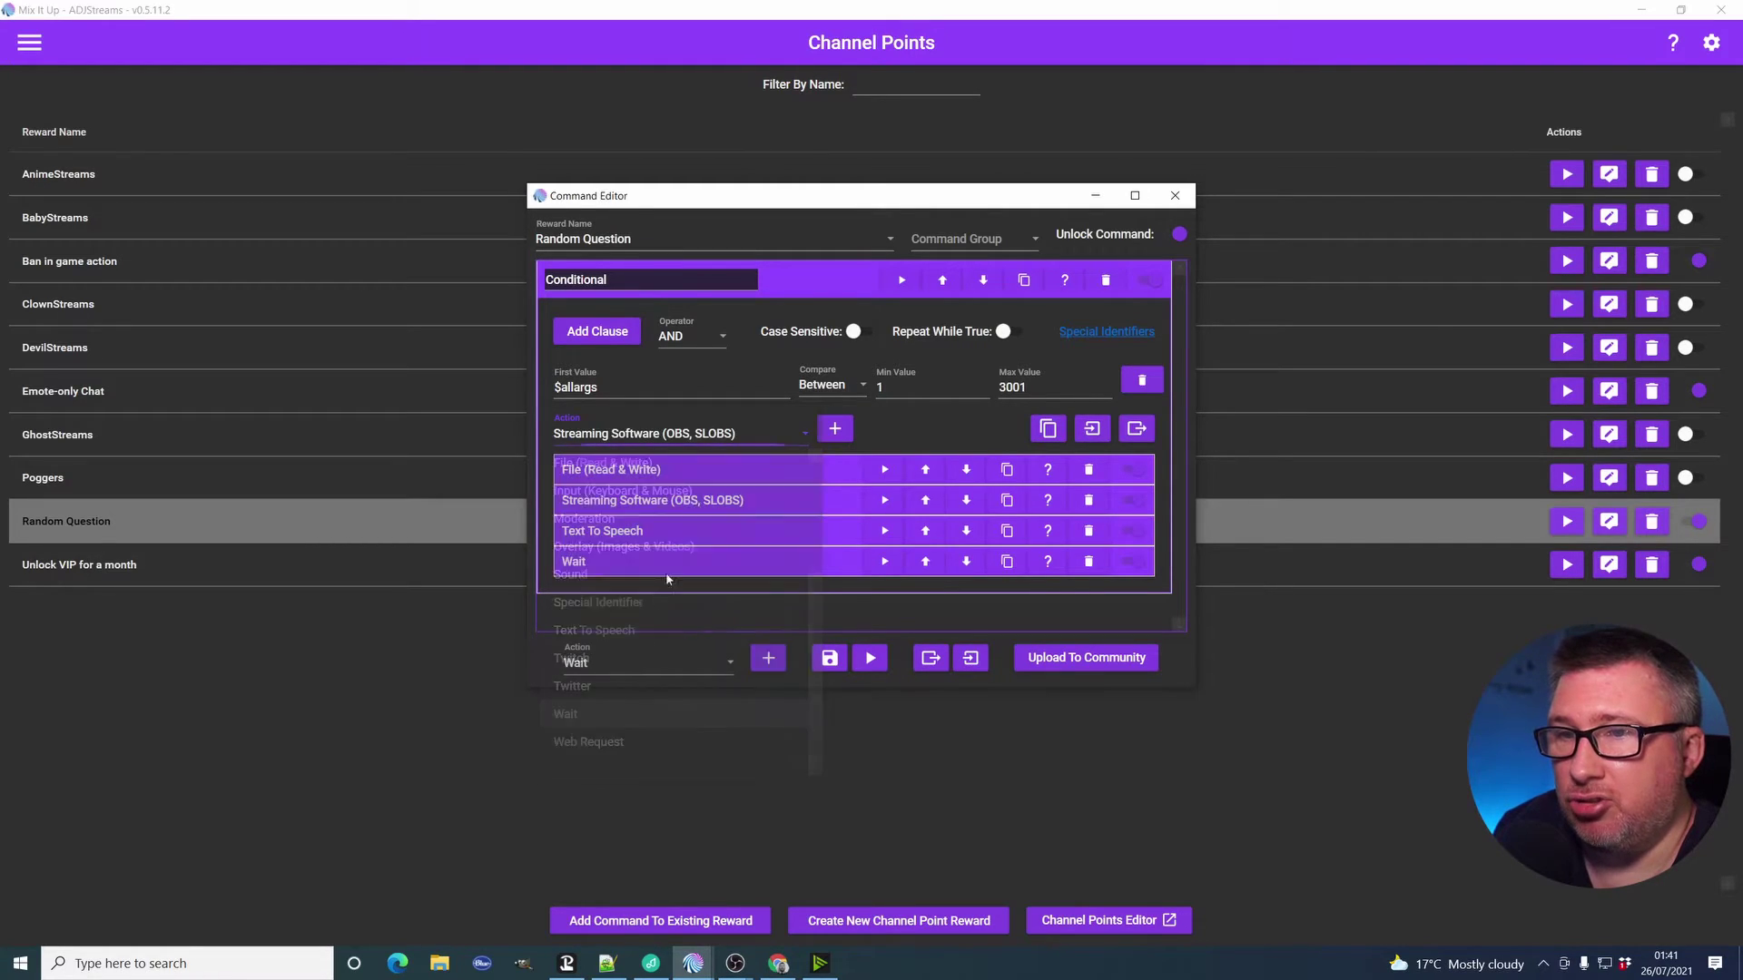
left_click(835, 428)
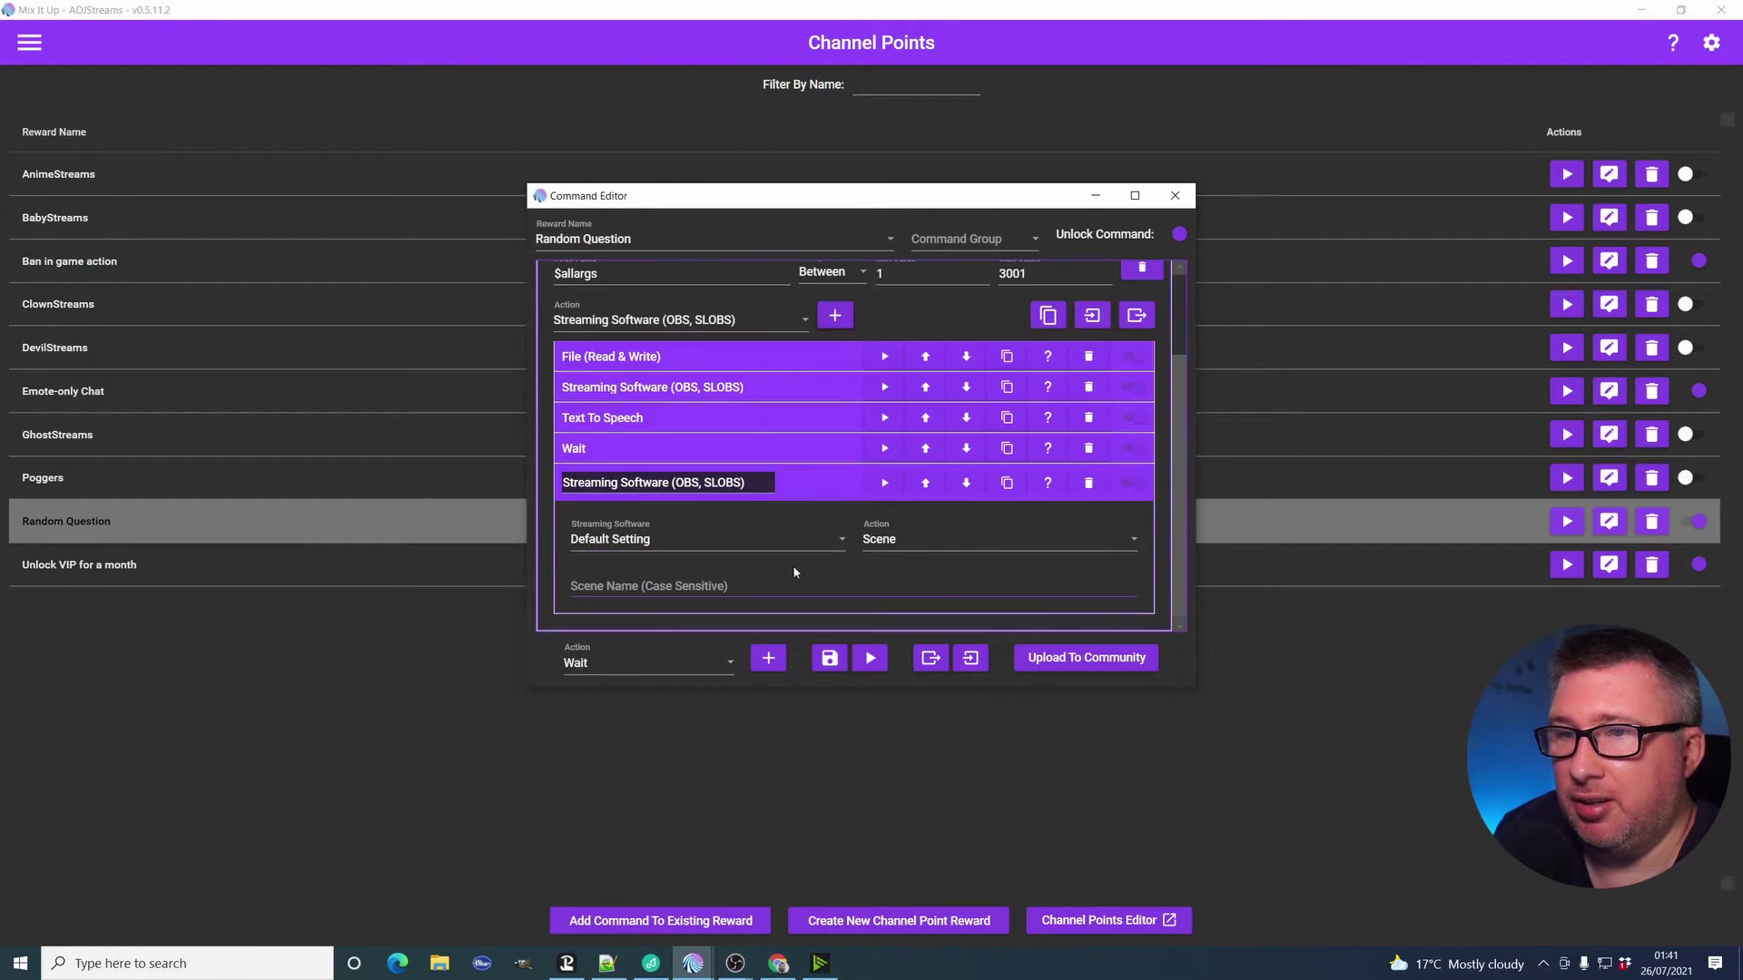
left_click(1087, 484)
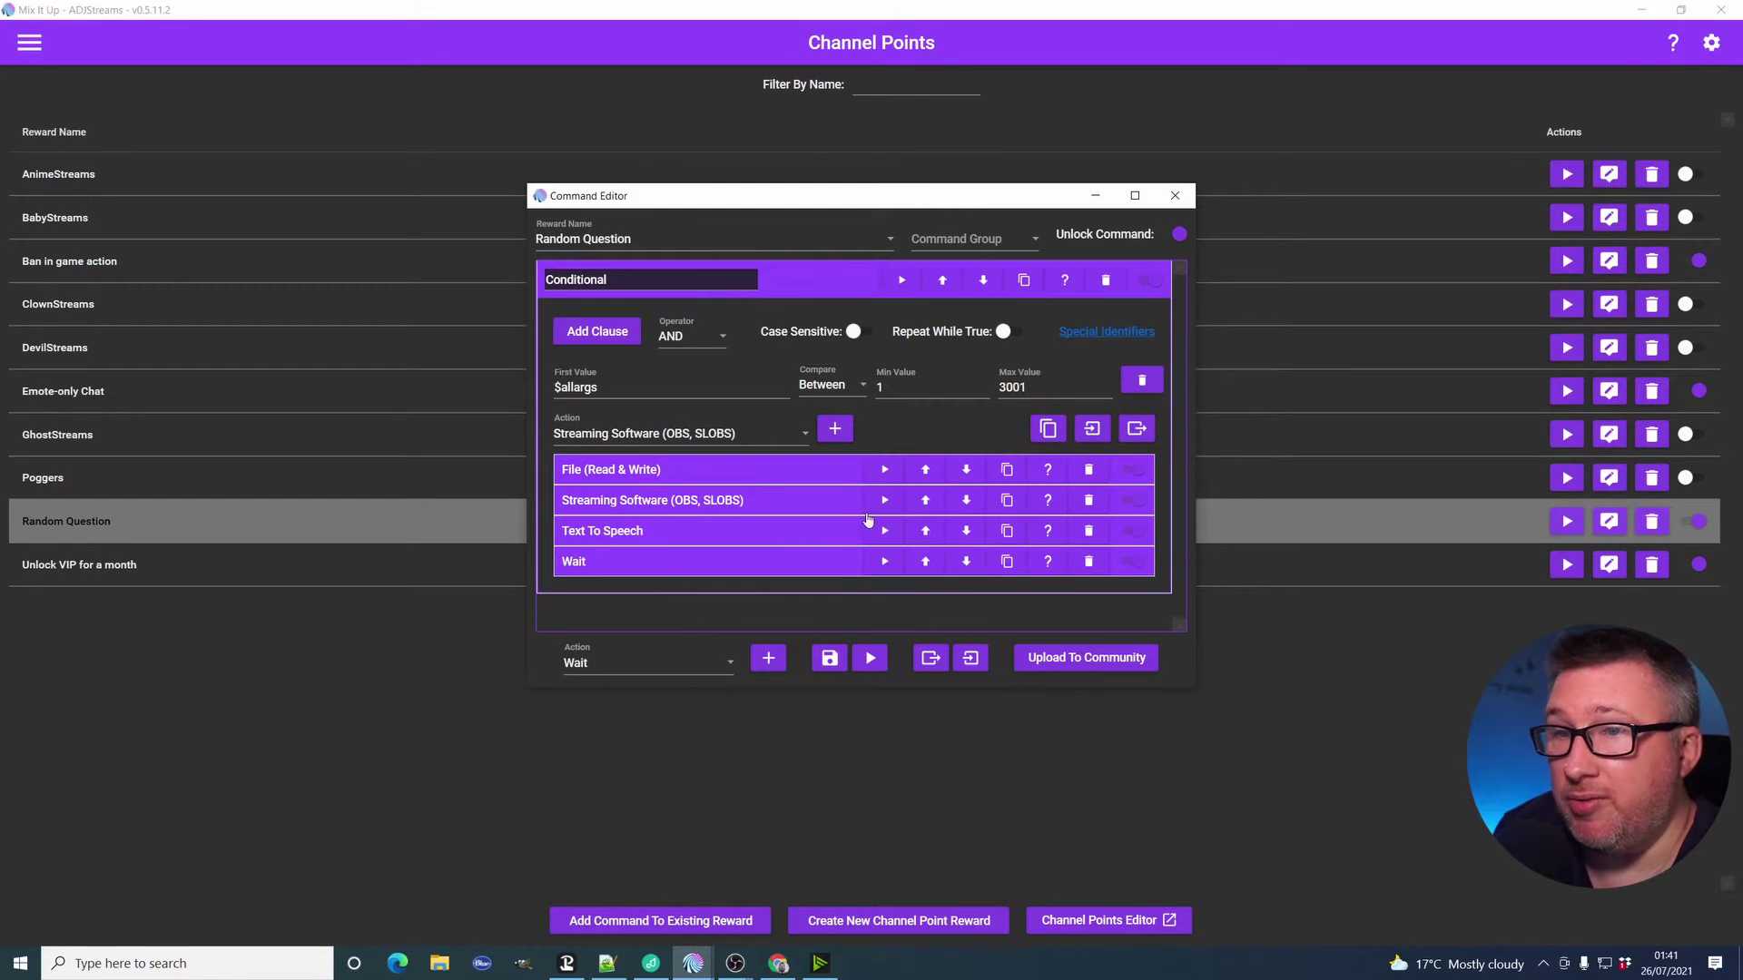
Duplicate the conditional's Streaming Software action for the A Question text source and turn off Visible in the copy.
left_click(1007, 501)
left_click(756, 599)
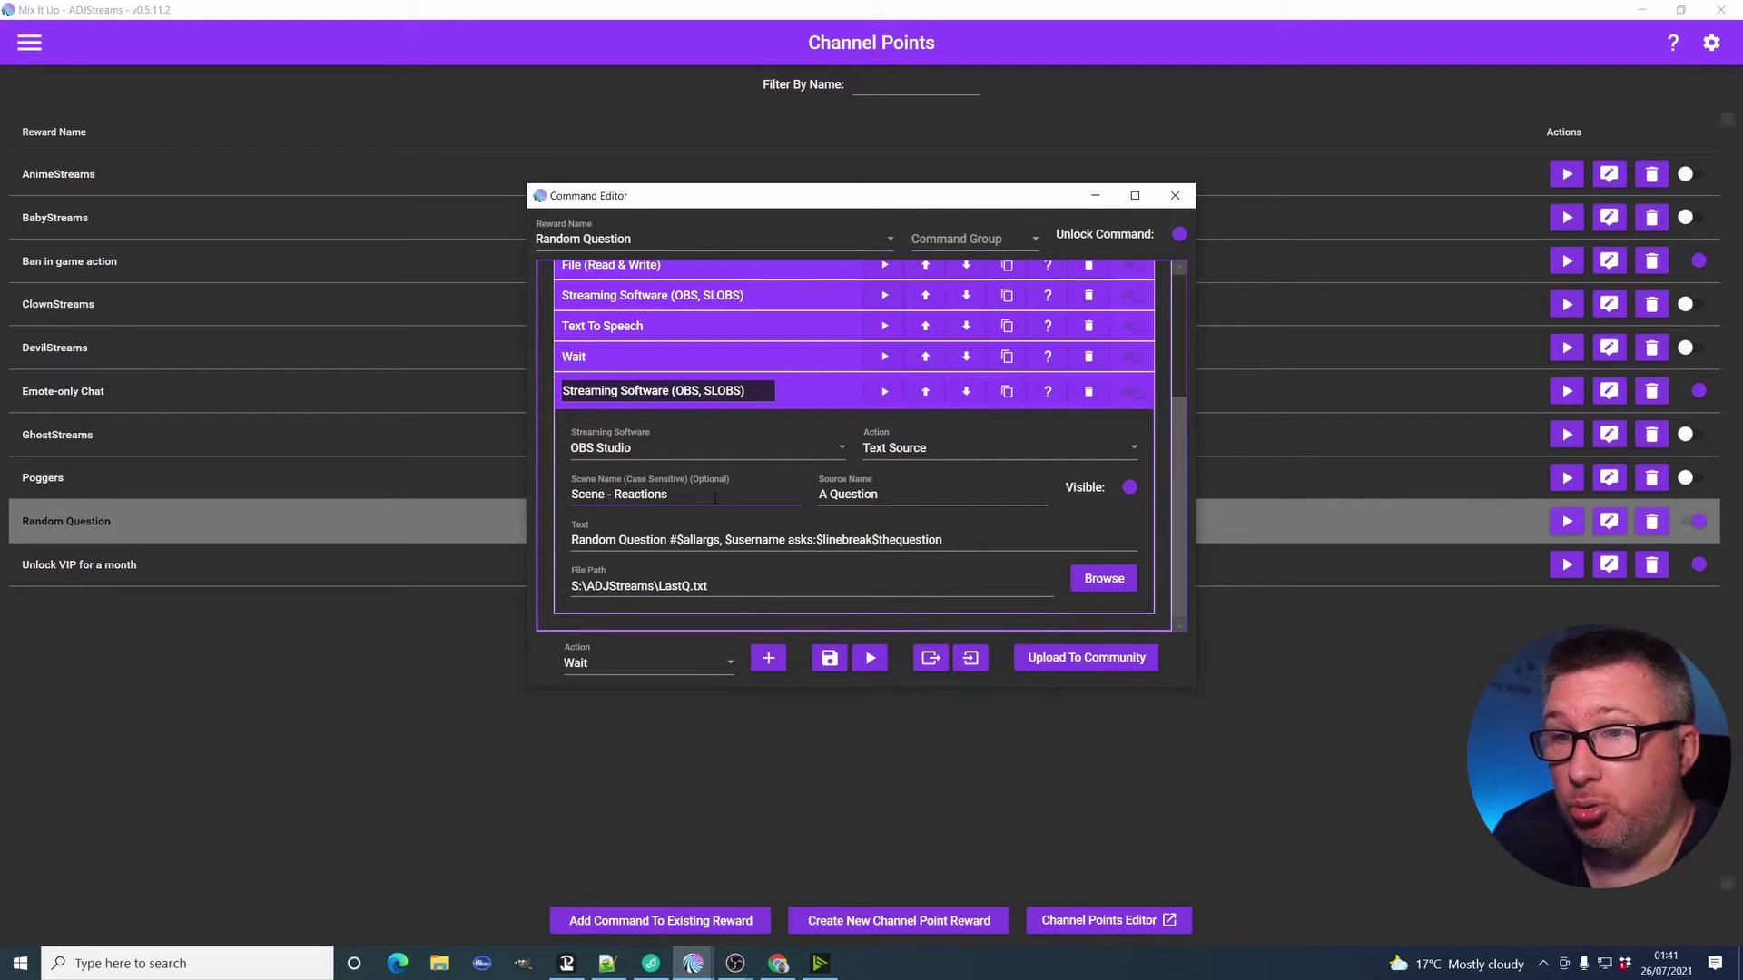
left_click(1126, 493)
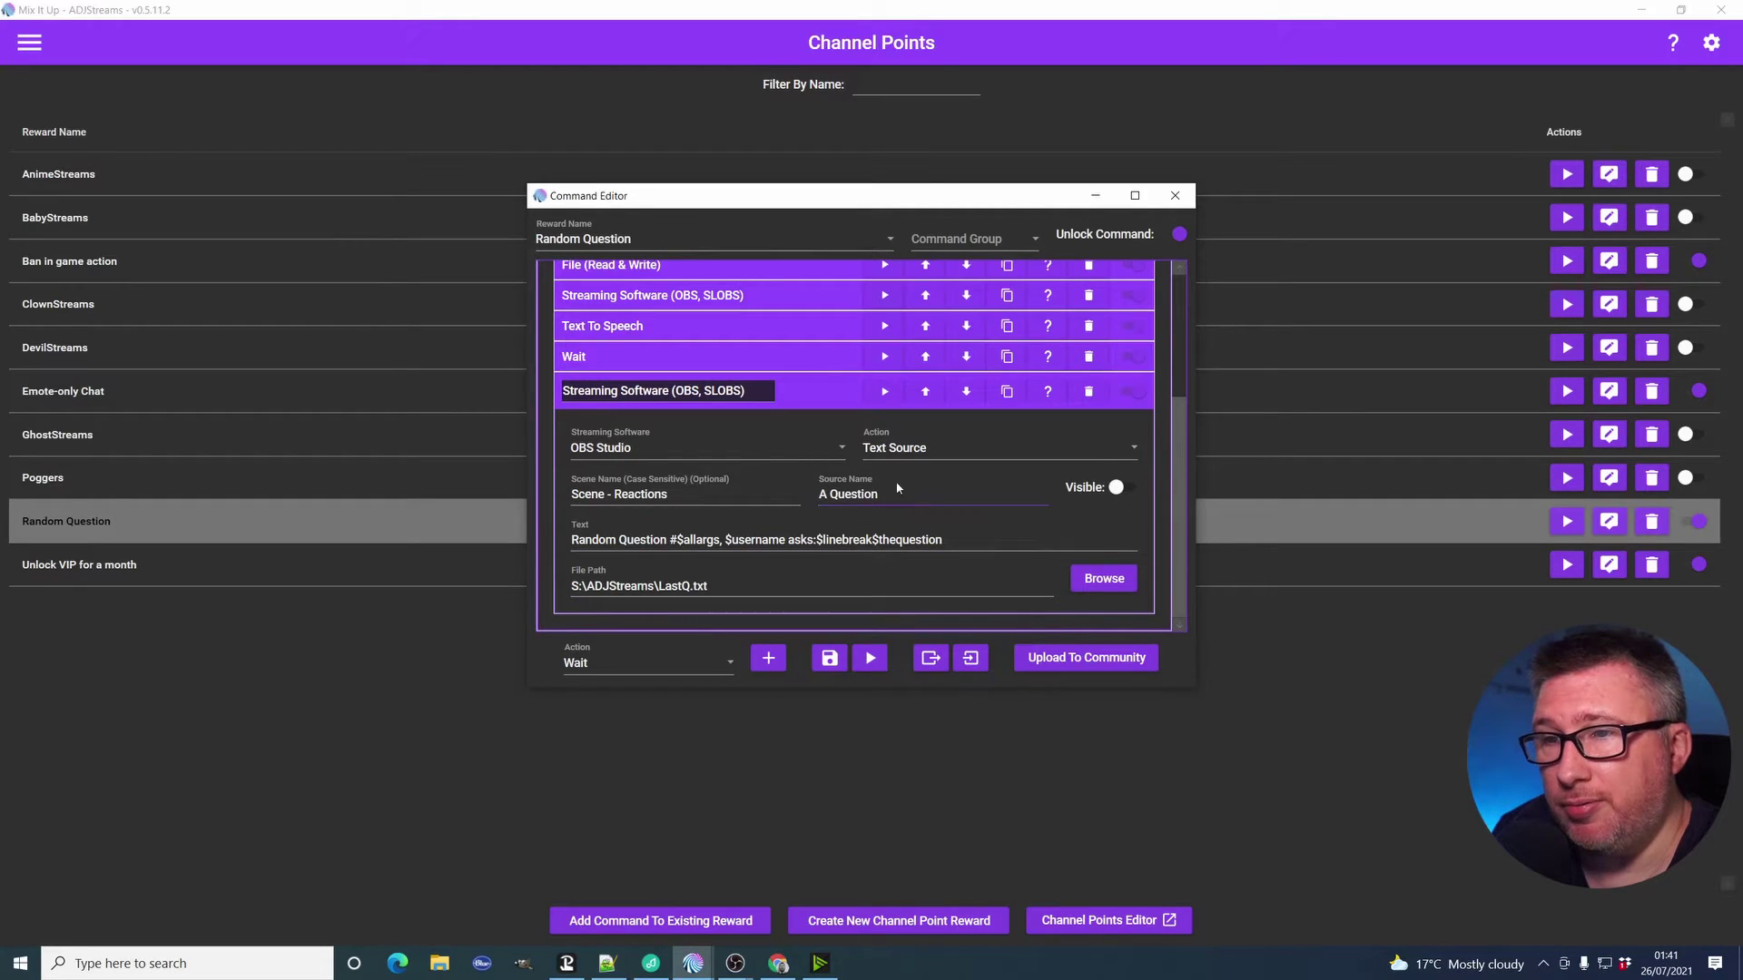
left_click(830, 397)
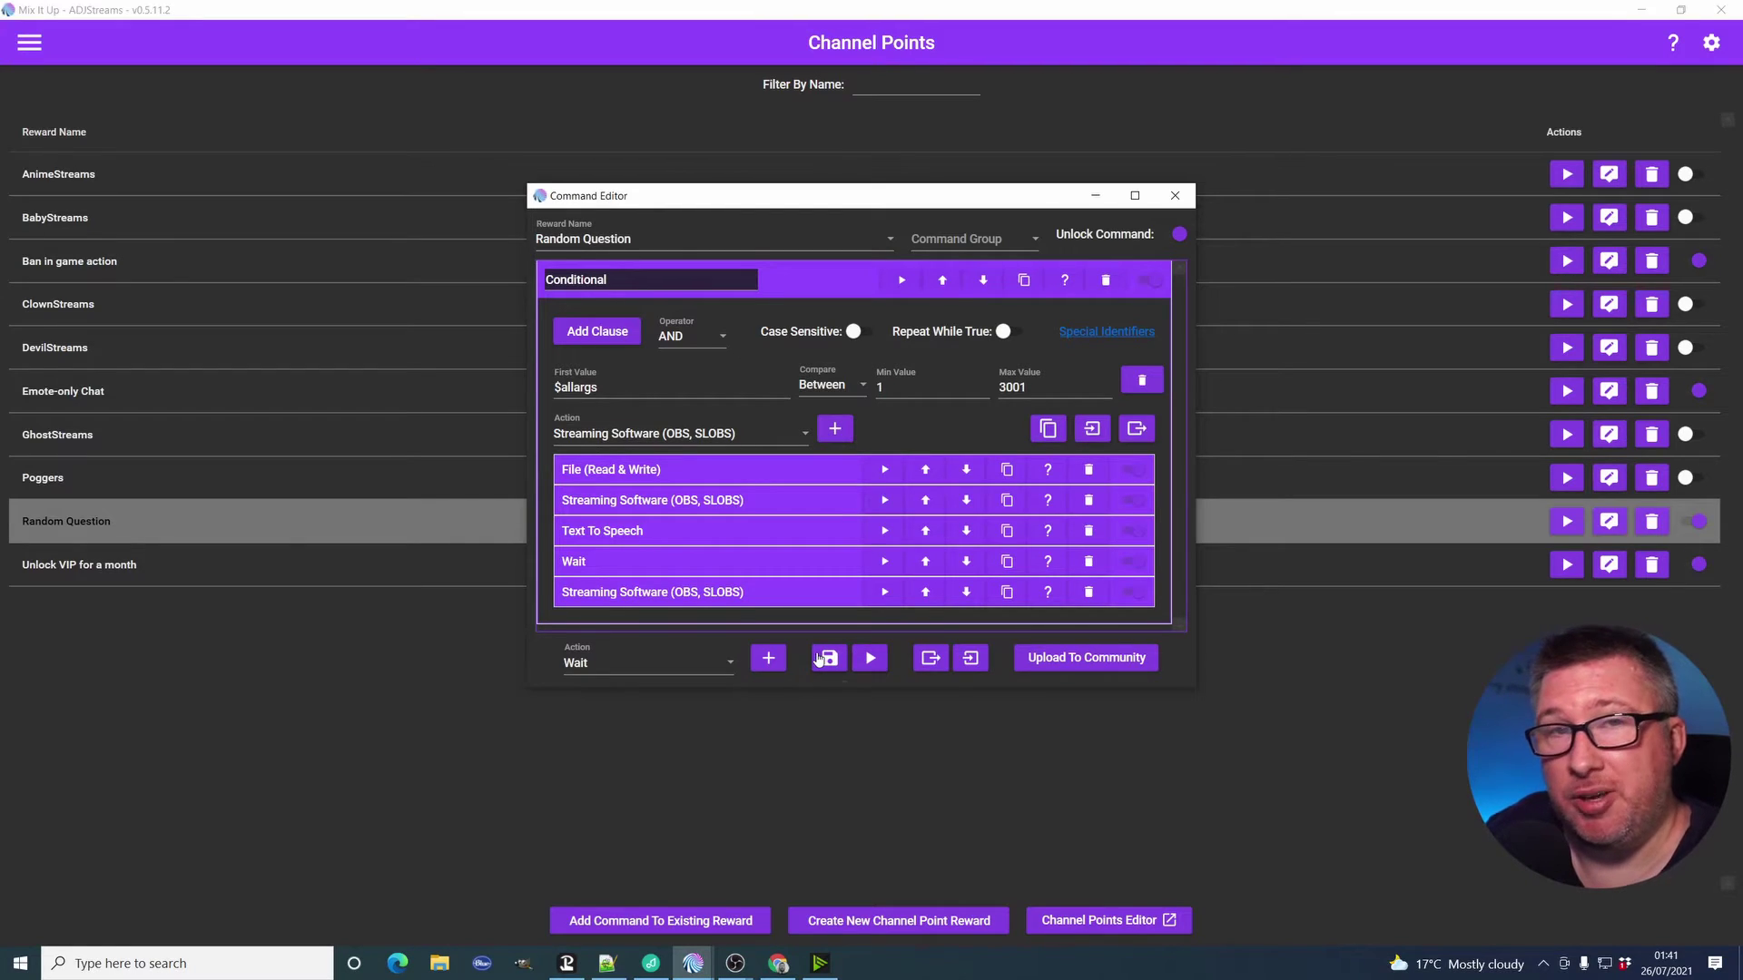
Delete the Wait action and the duplicated Streaming Software action after it, and save the Random Question command.
left_click(1088, 562)
left_click(1089, 561)
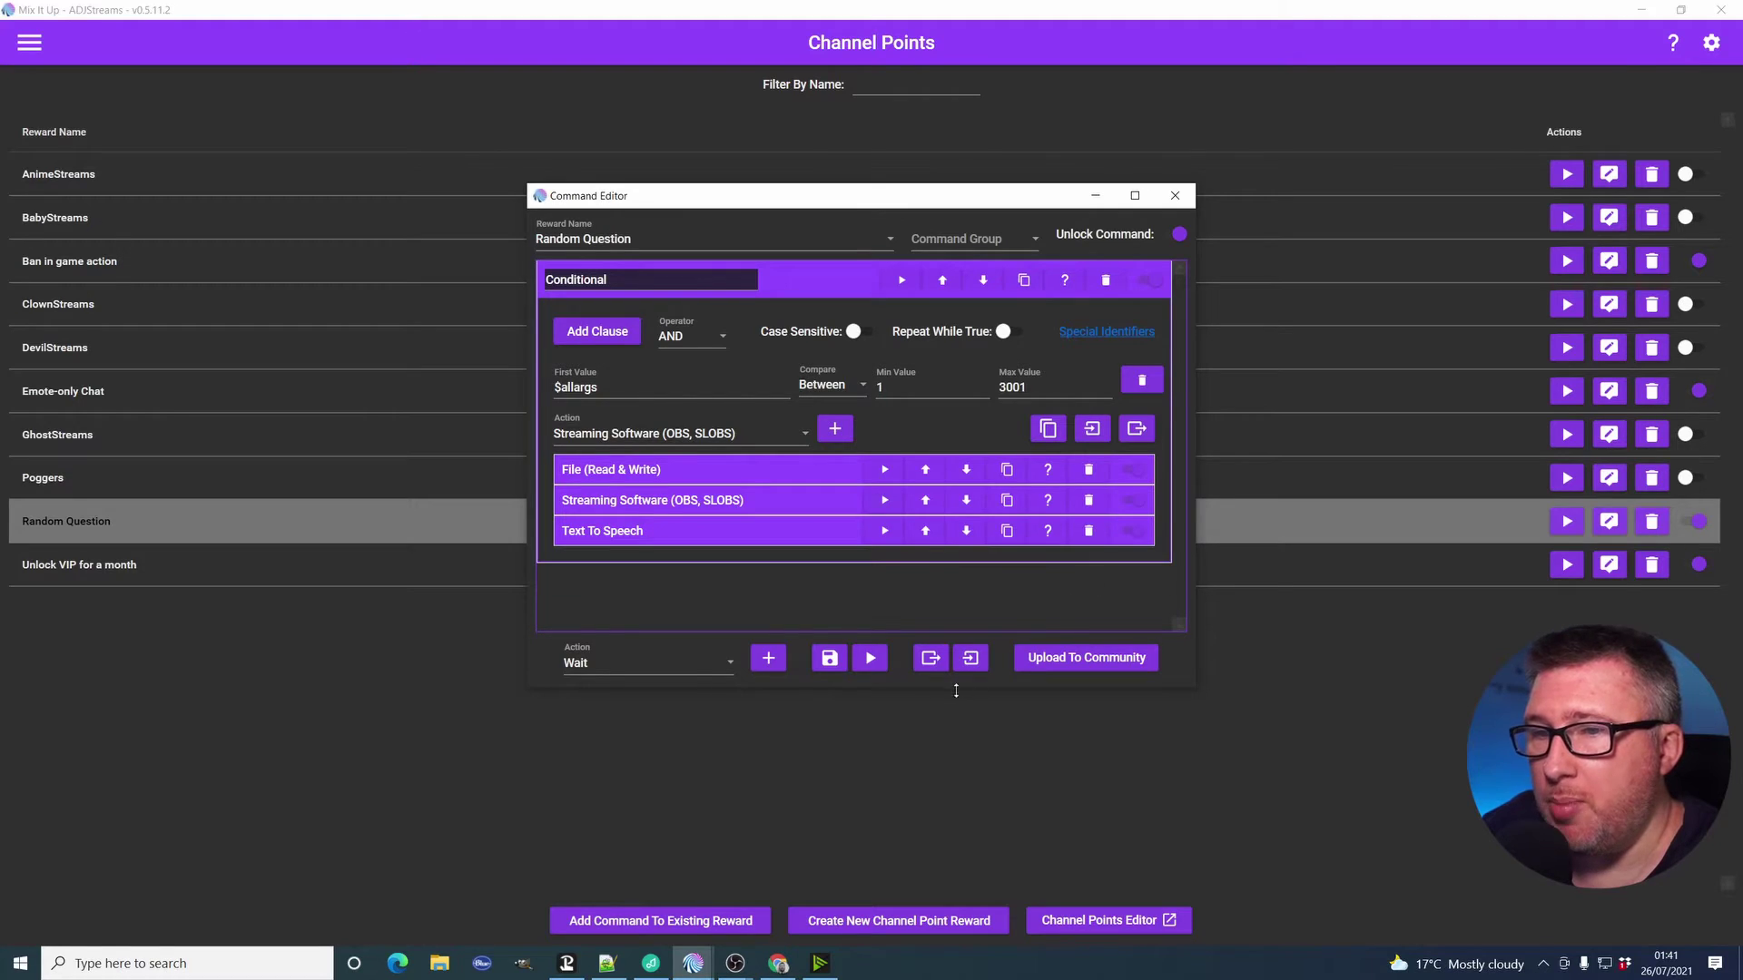
left_click(828, 660)
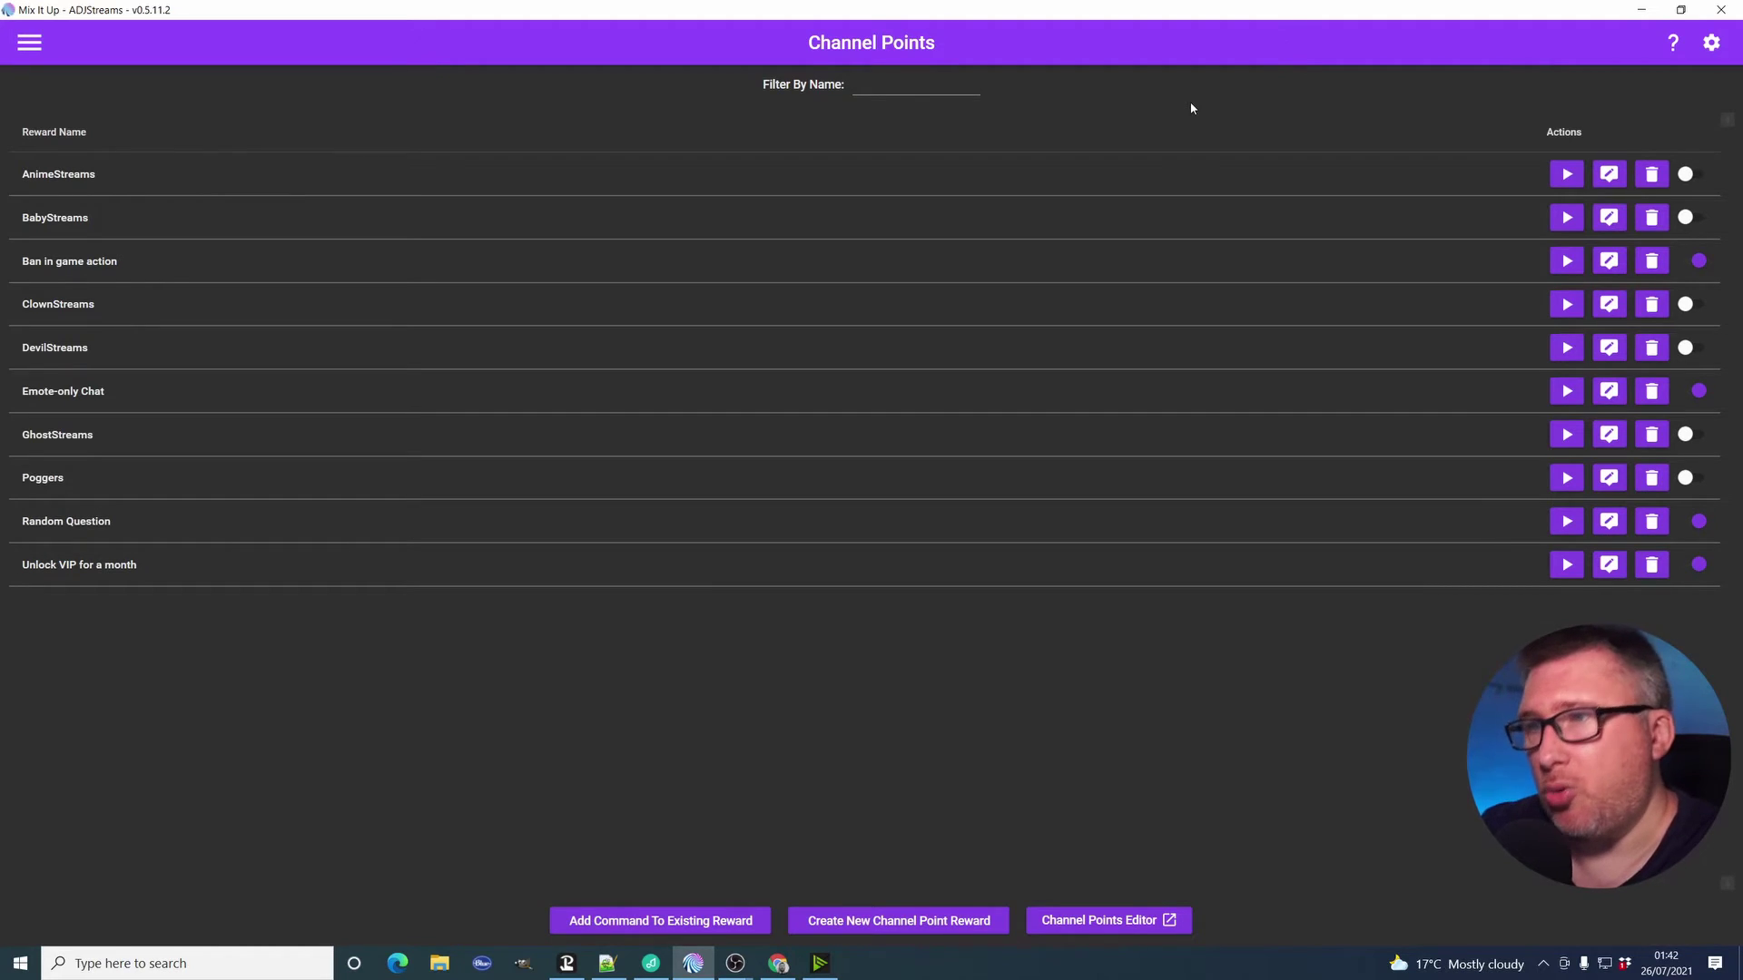
Switch to Touch Portal, maximize its window and look through the list of available pages.
key("alt+Tab")
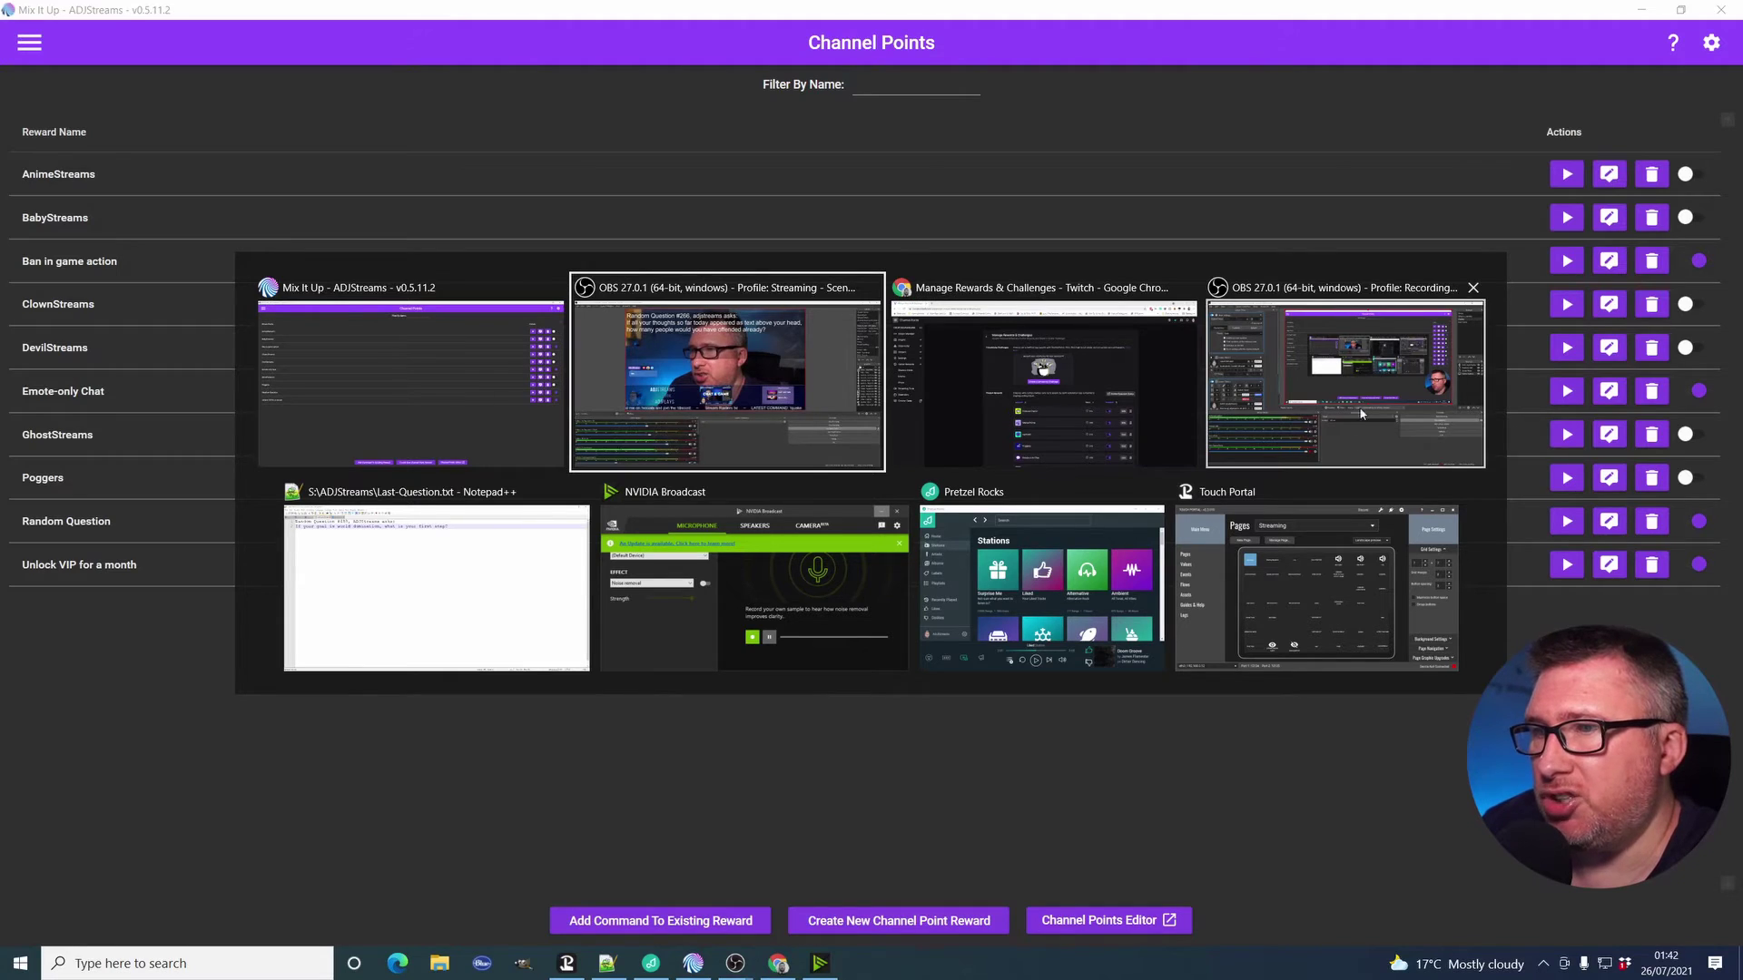
key("Escape")
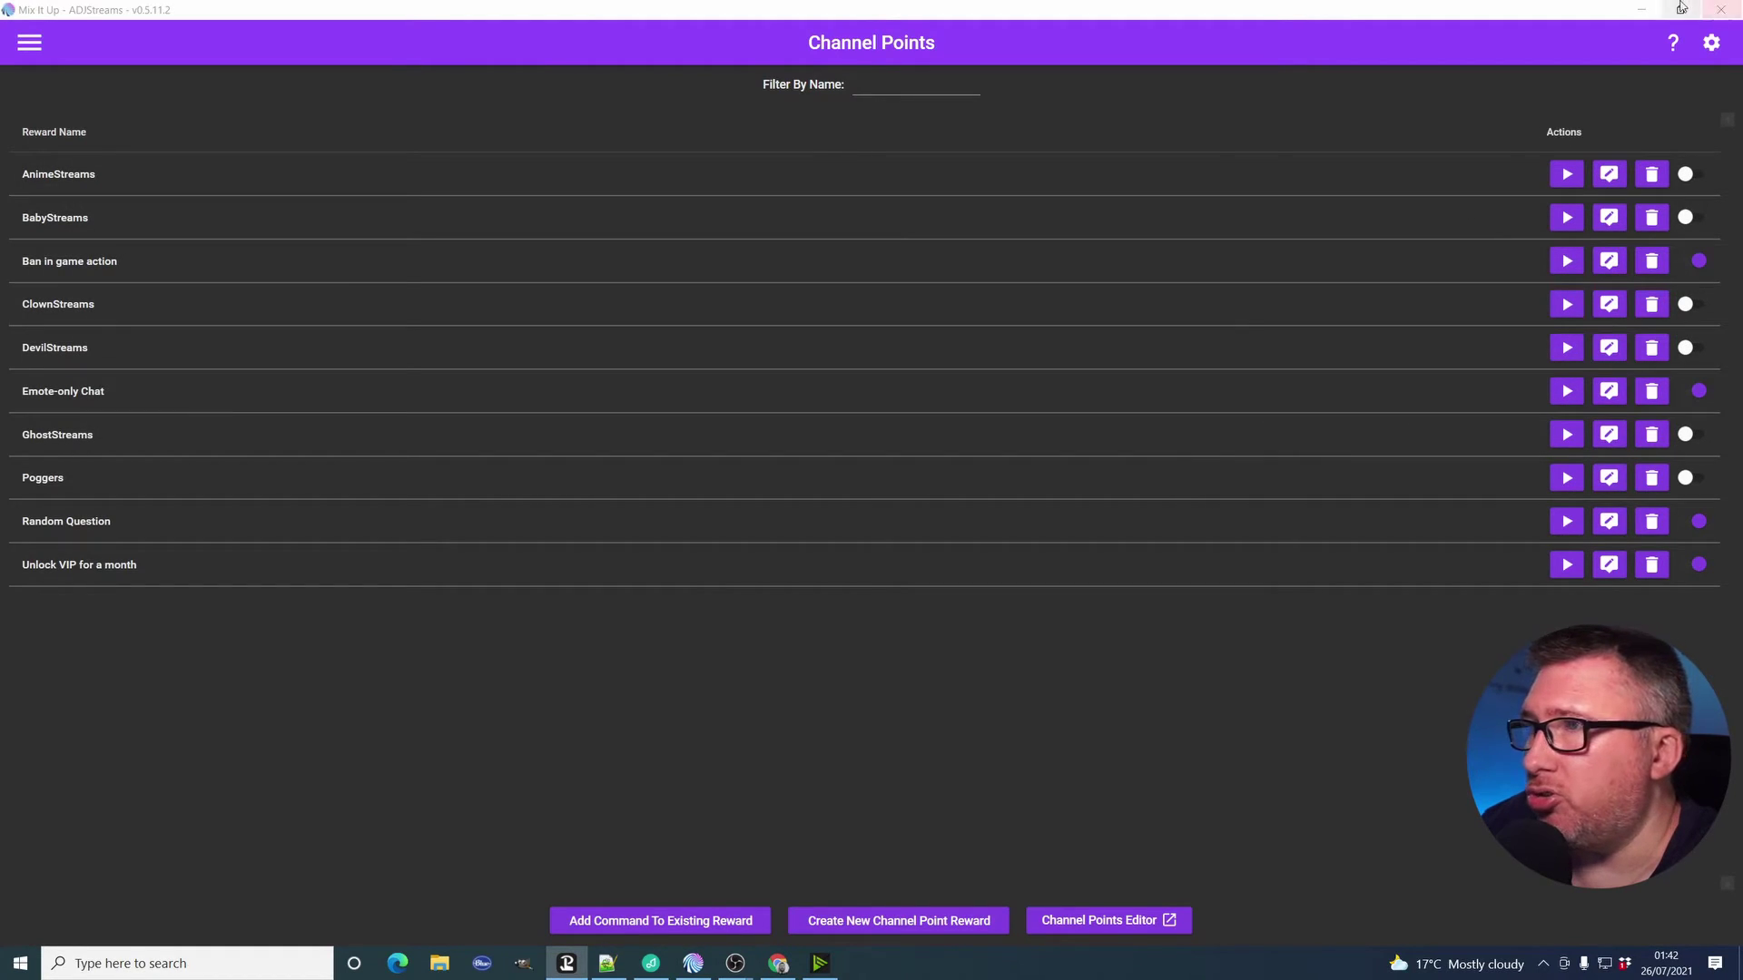
key("alt+Tab")
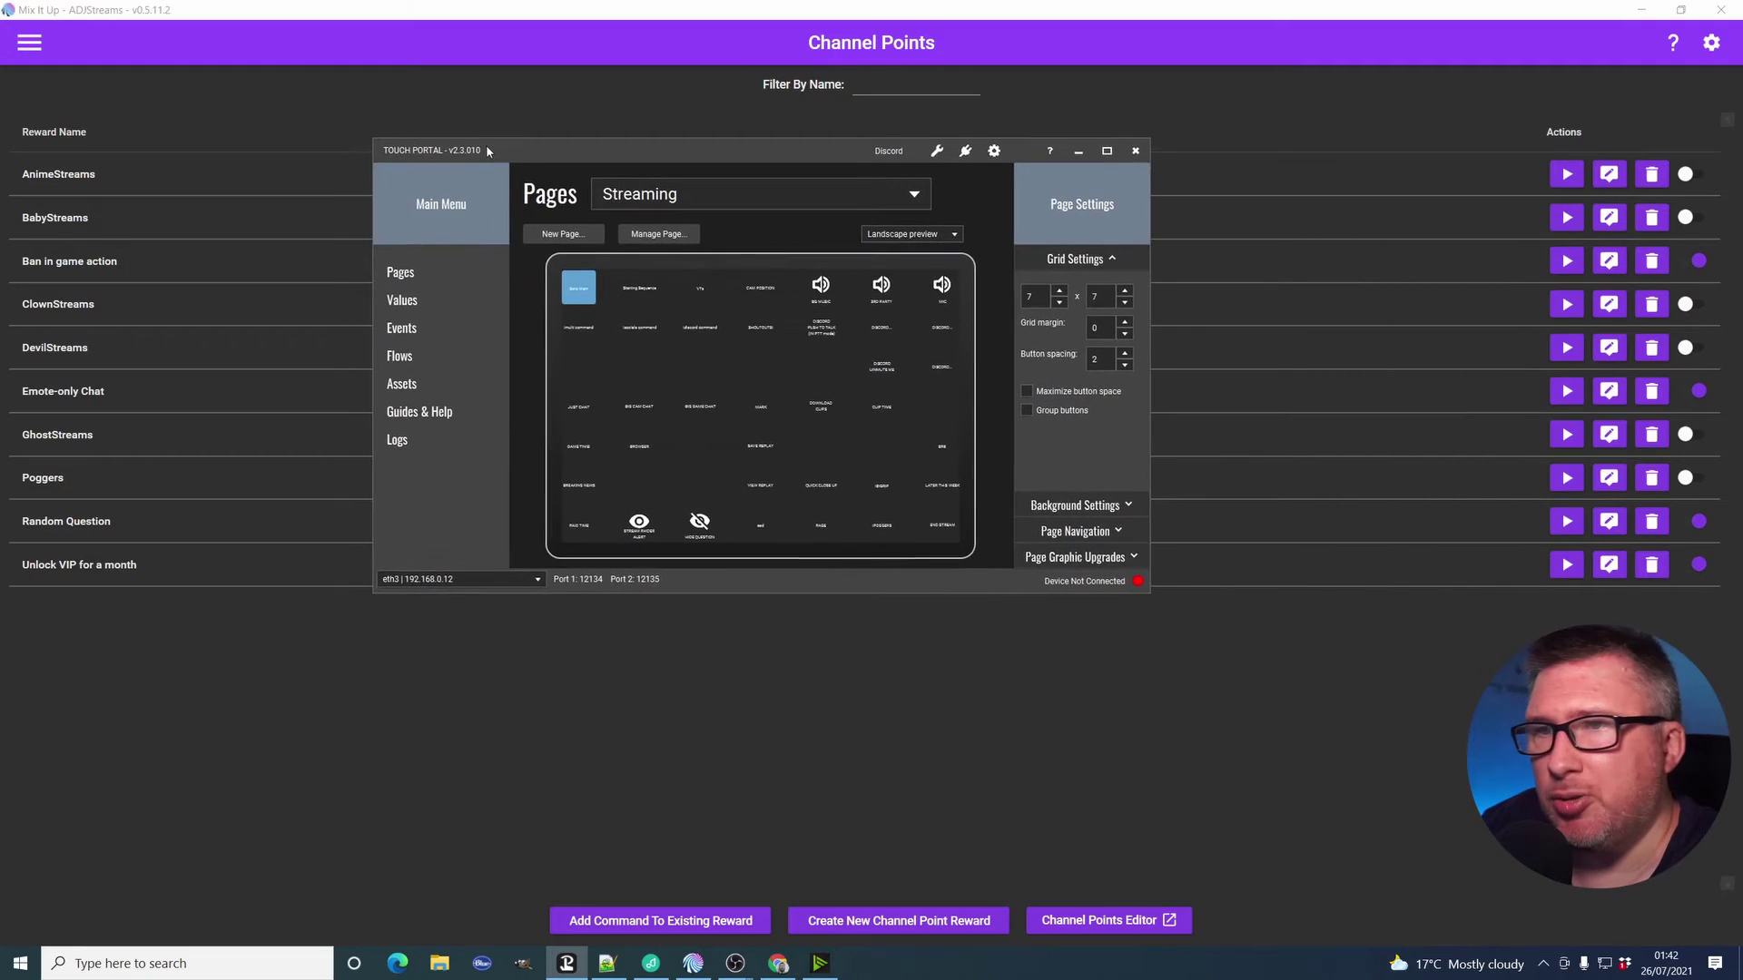
double_click(1089, 156)
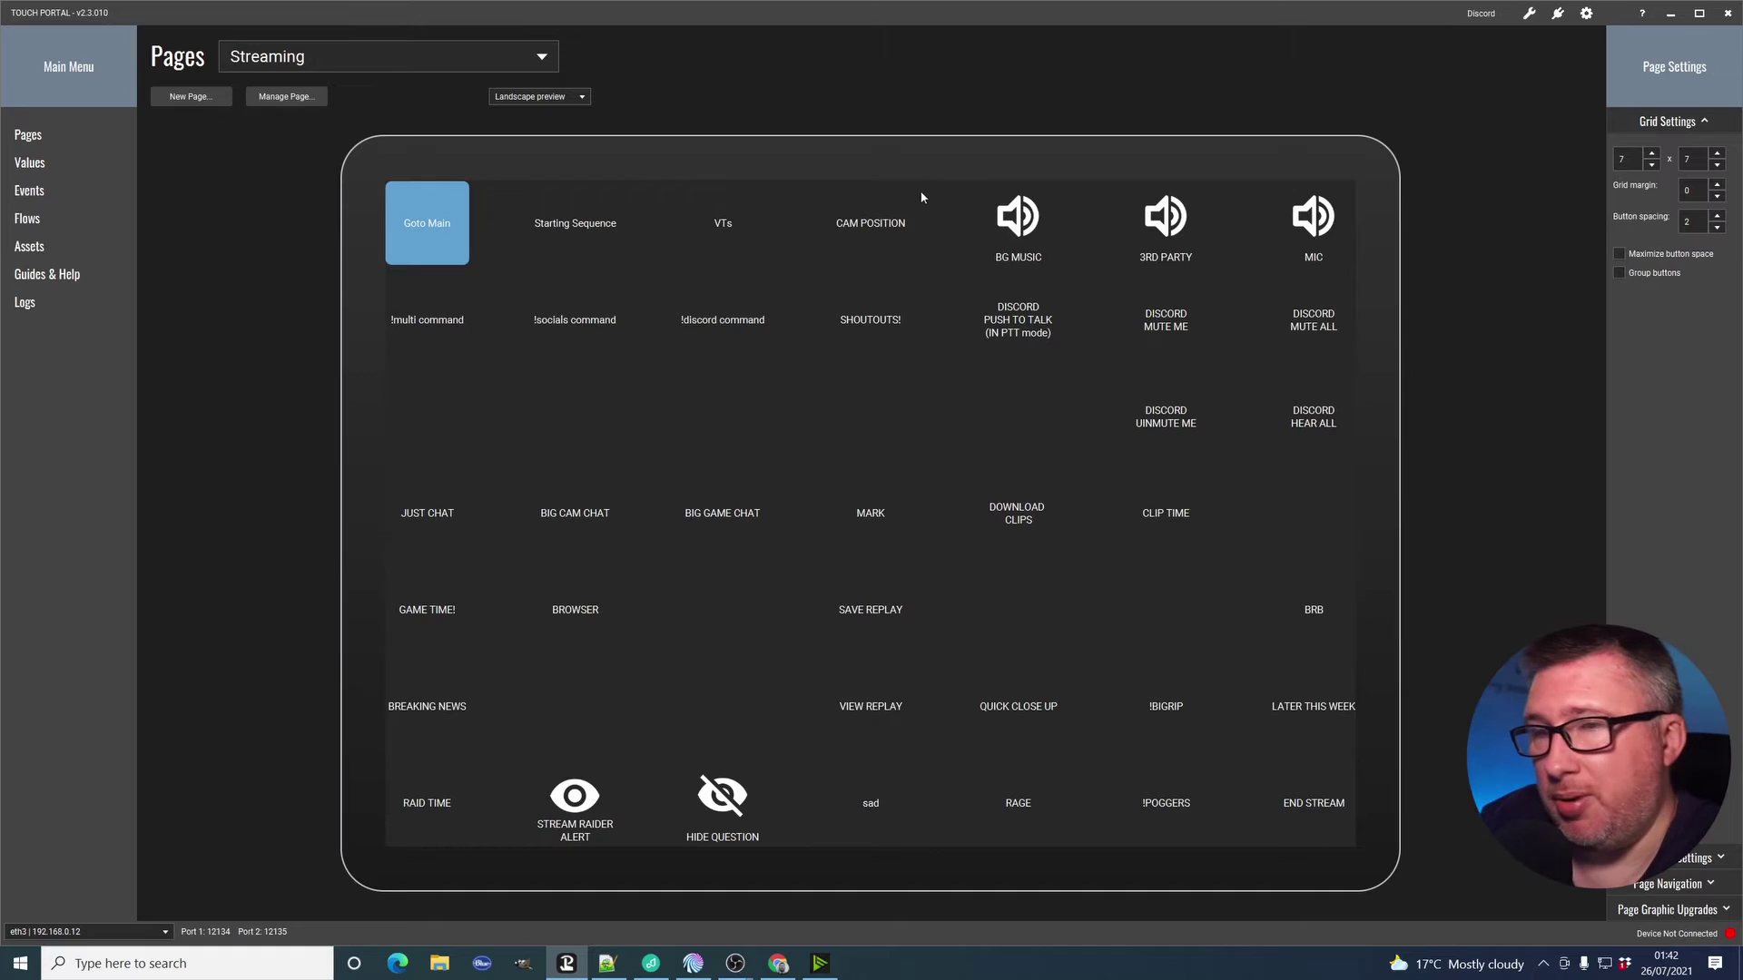
left_click(352, 62)
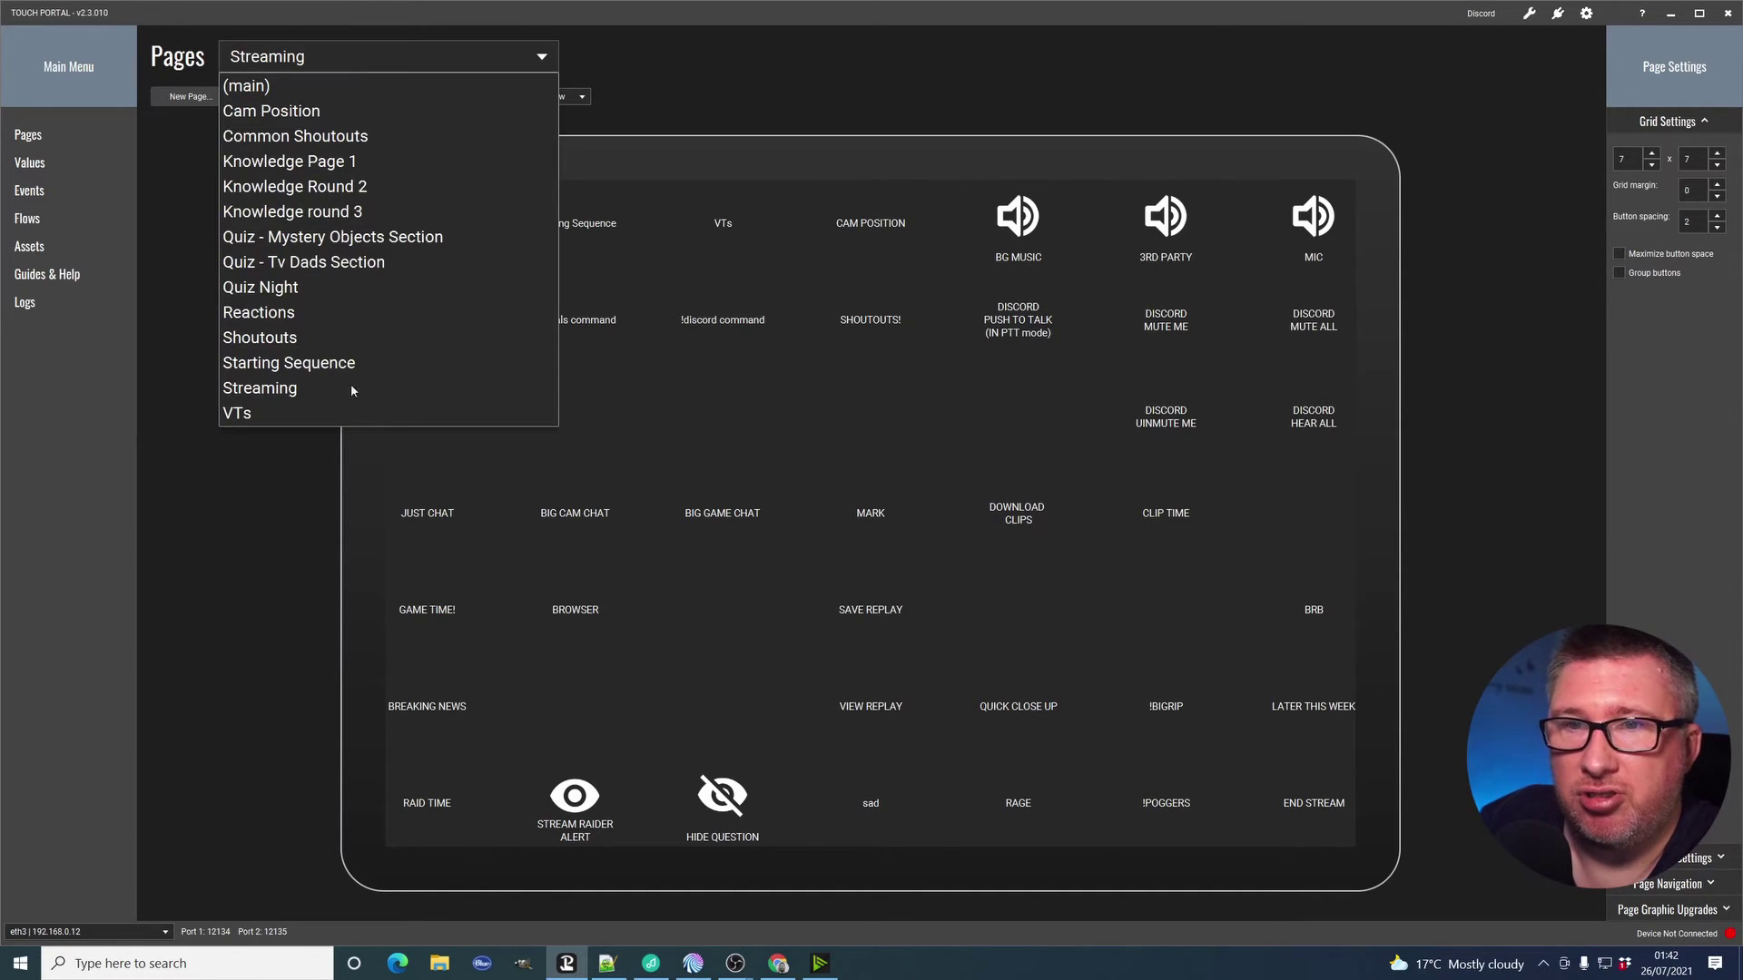
left_click(826, 92)
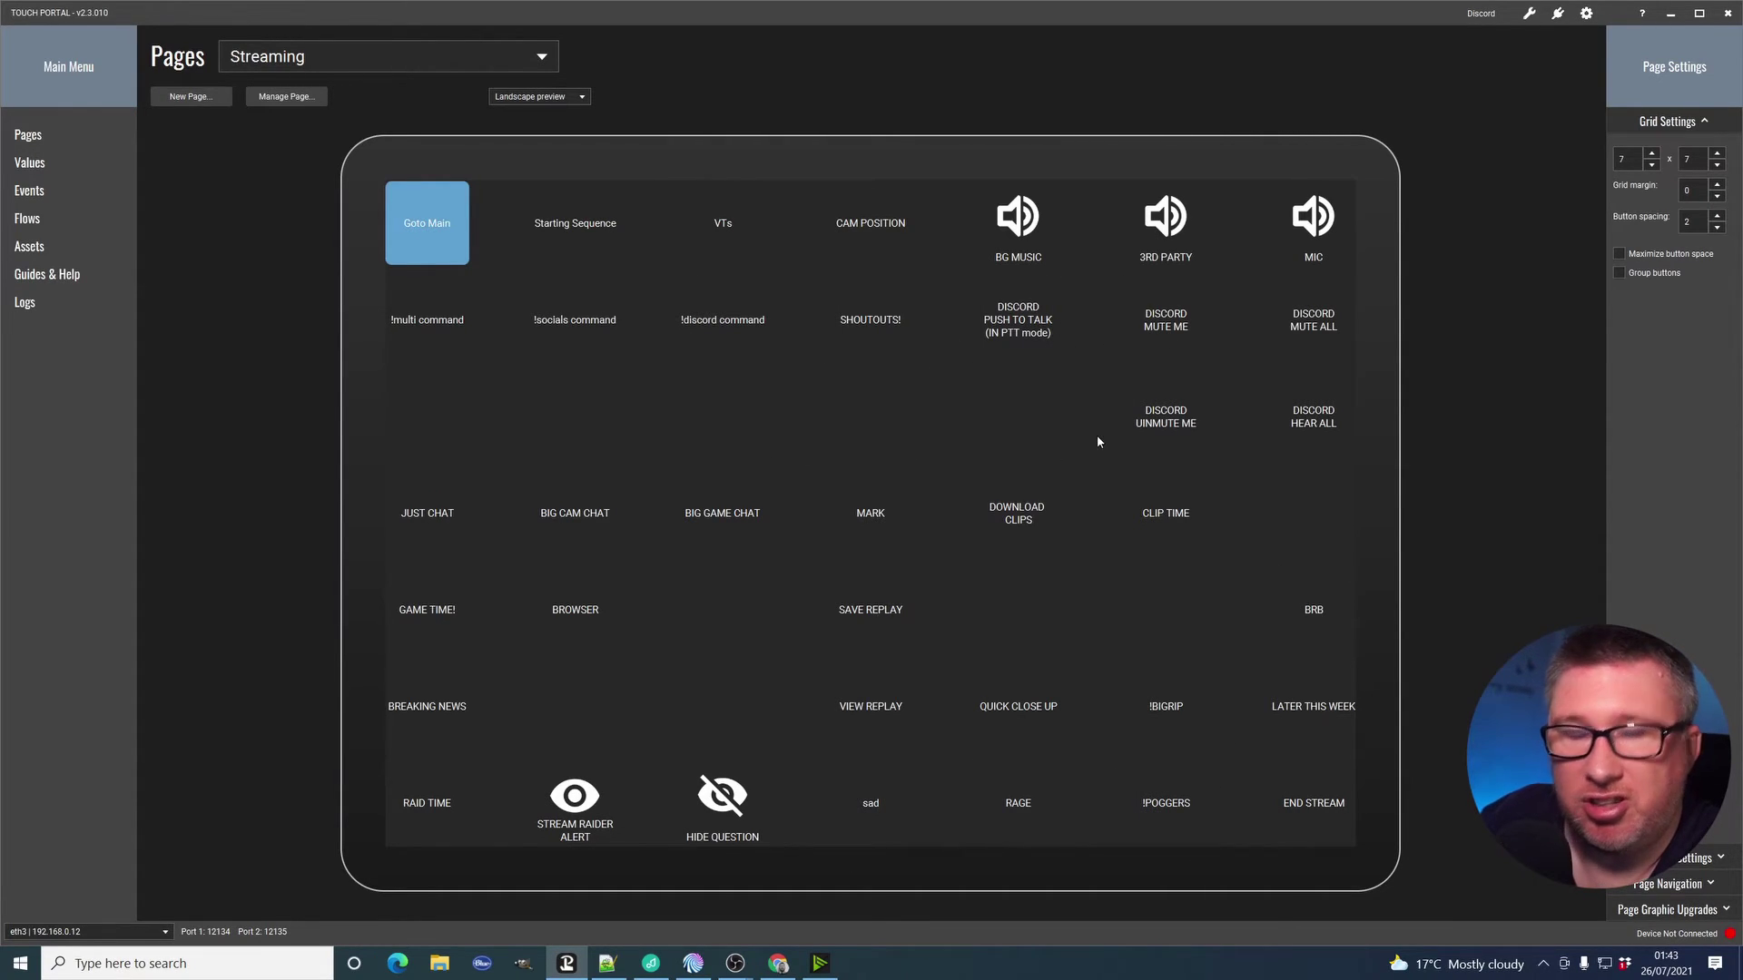
Open the HIDE QUESTION button on the Streaming page and check its hide action, scene and source choices.
left_click(723, 810)
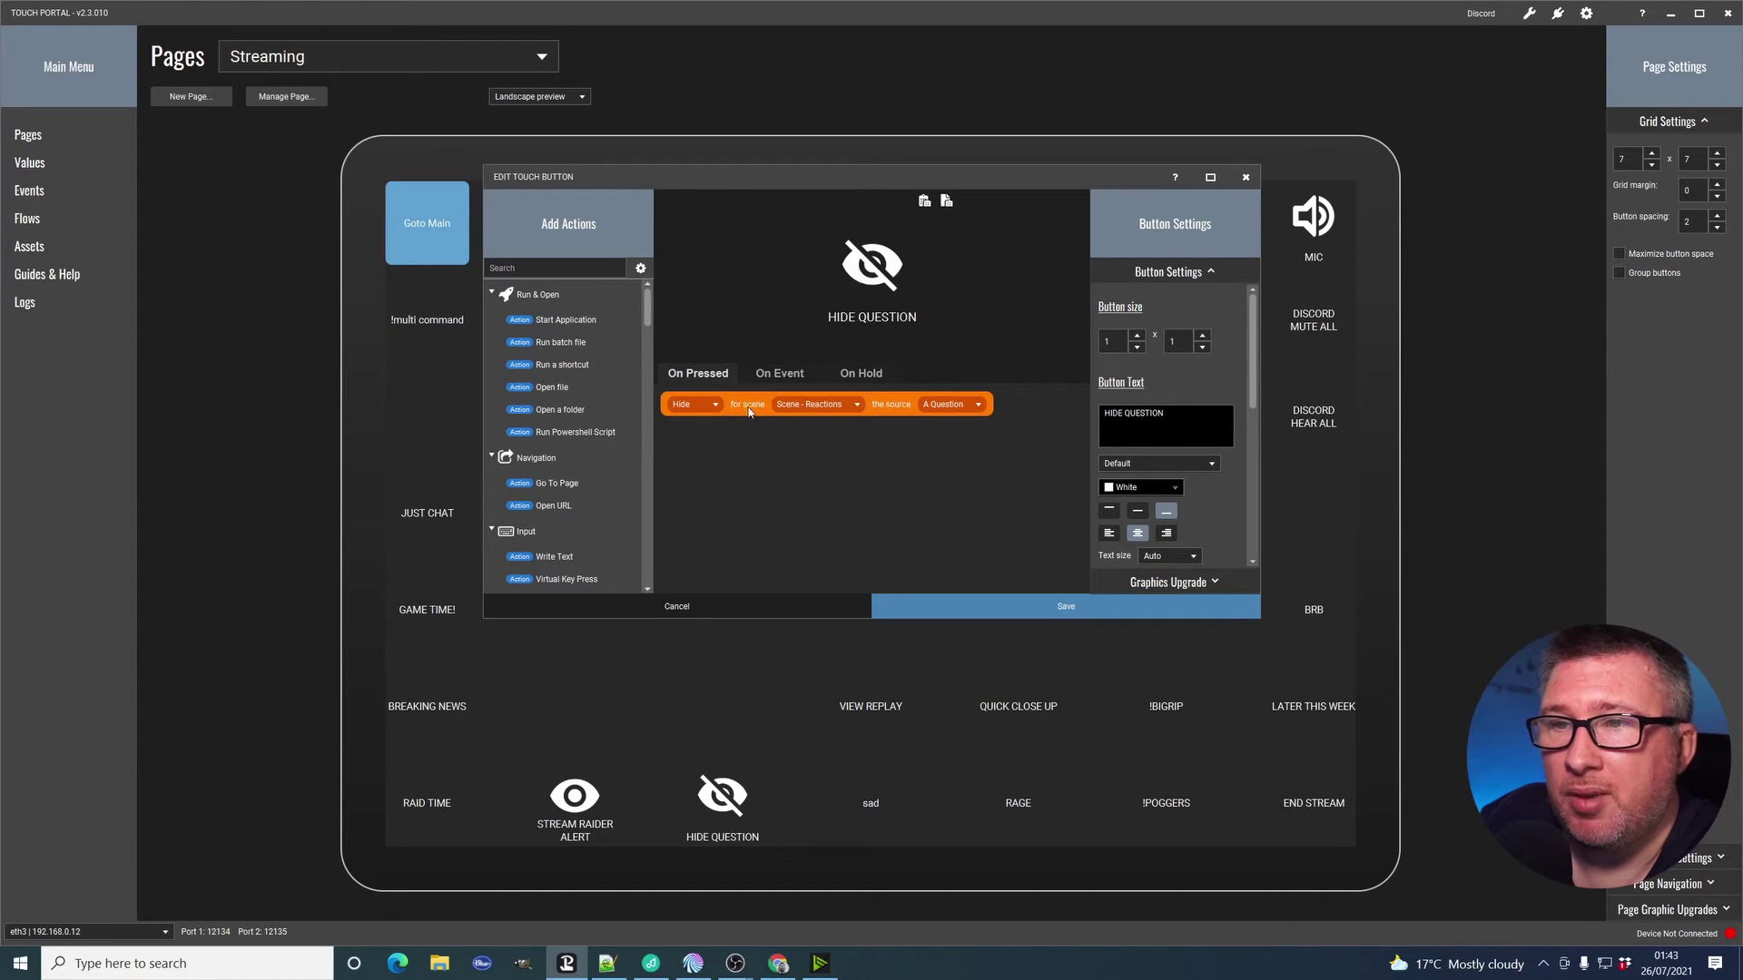
left_click(814, 406)
left_click(819, 412)
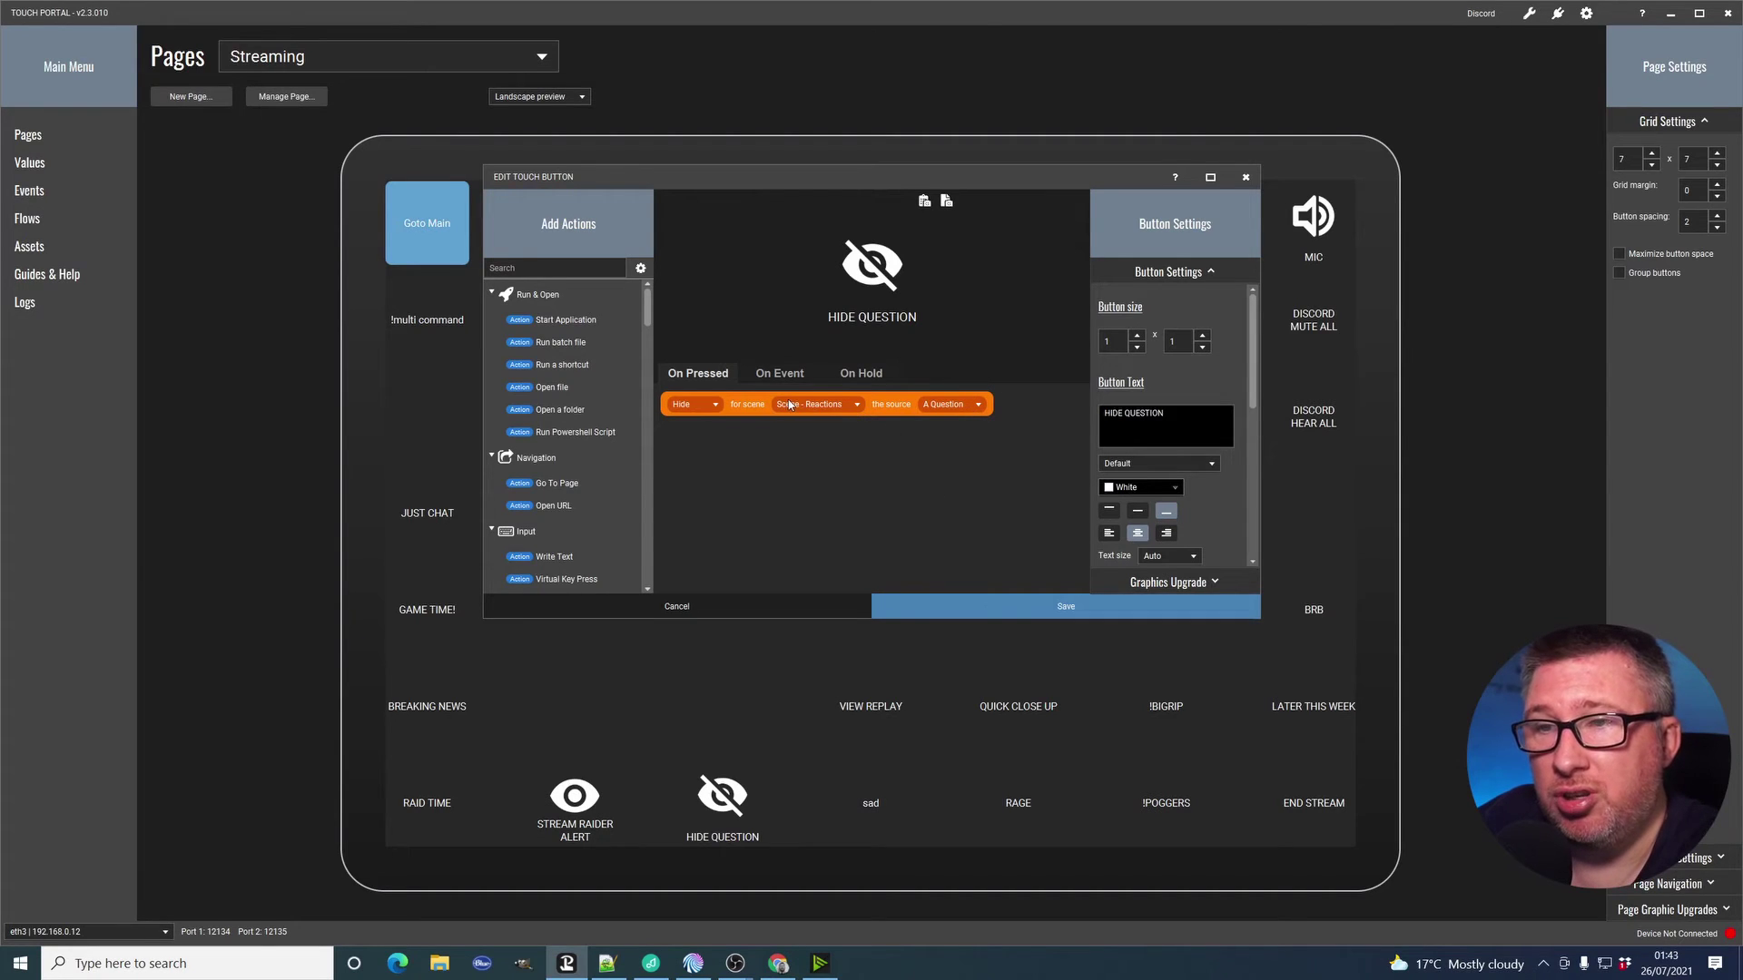
left_click(702, 409)
left_click(737, 406)
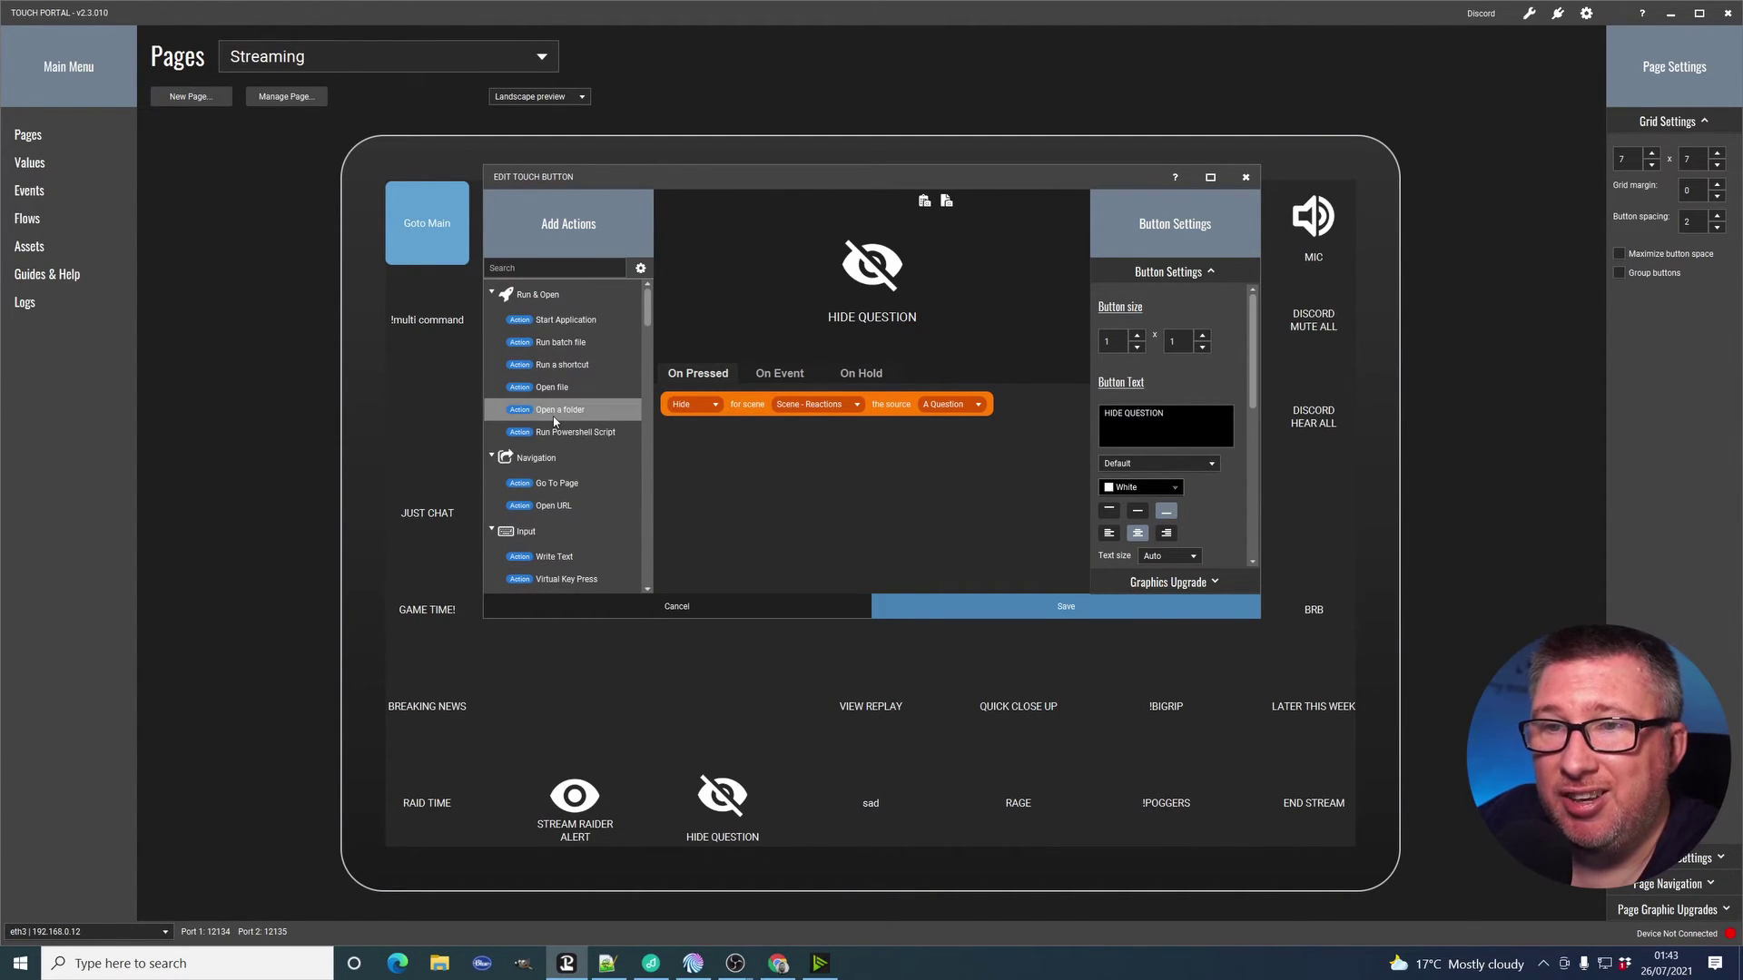
left_click_drag(552, 386, 704, 434)
left_click(762, 434)
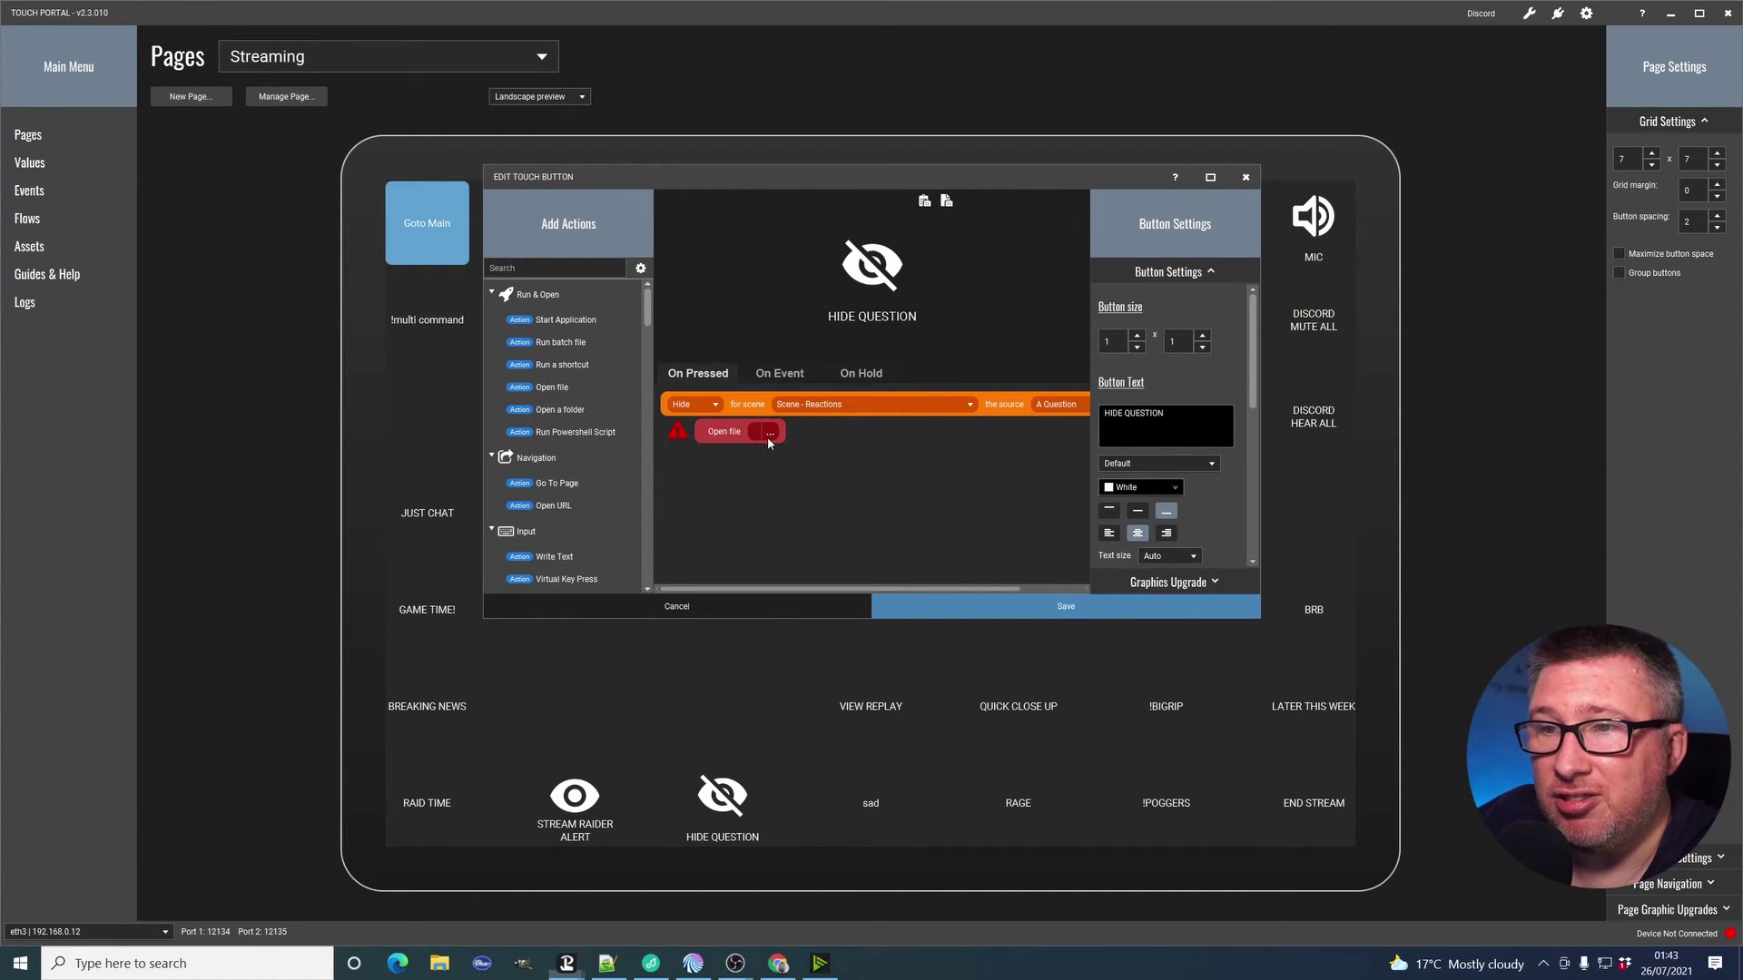
key("Escape")
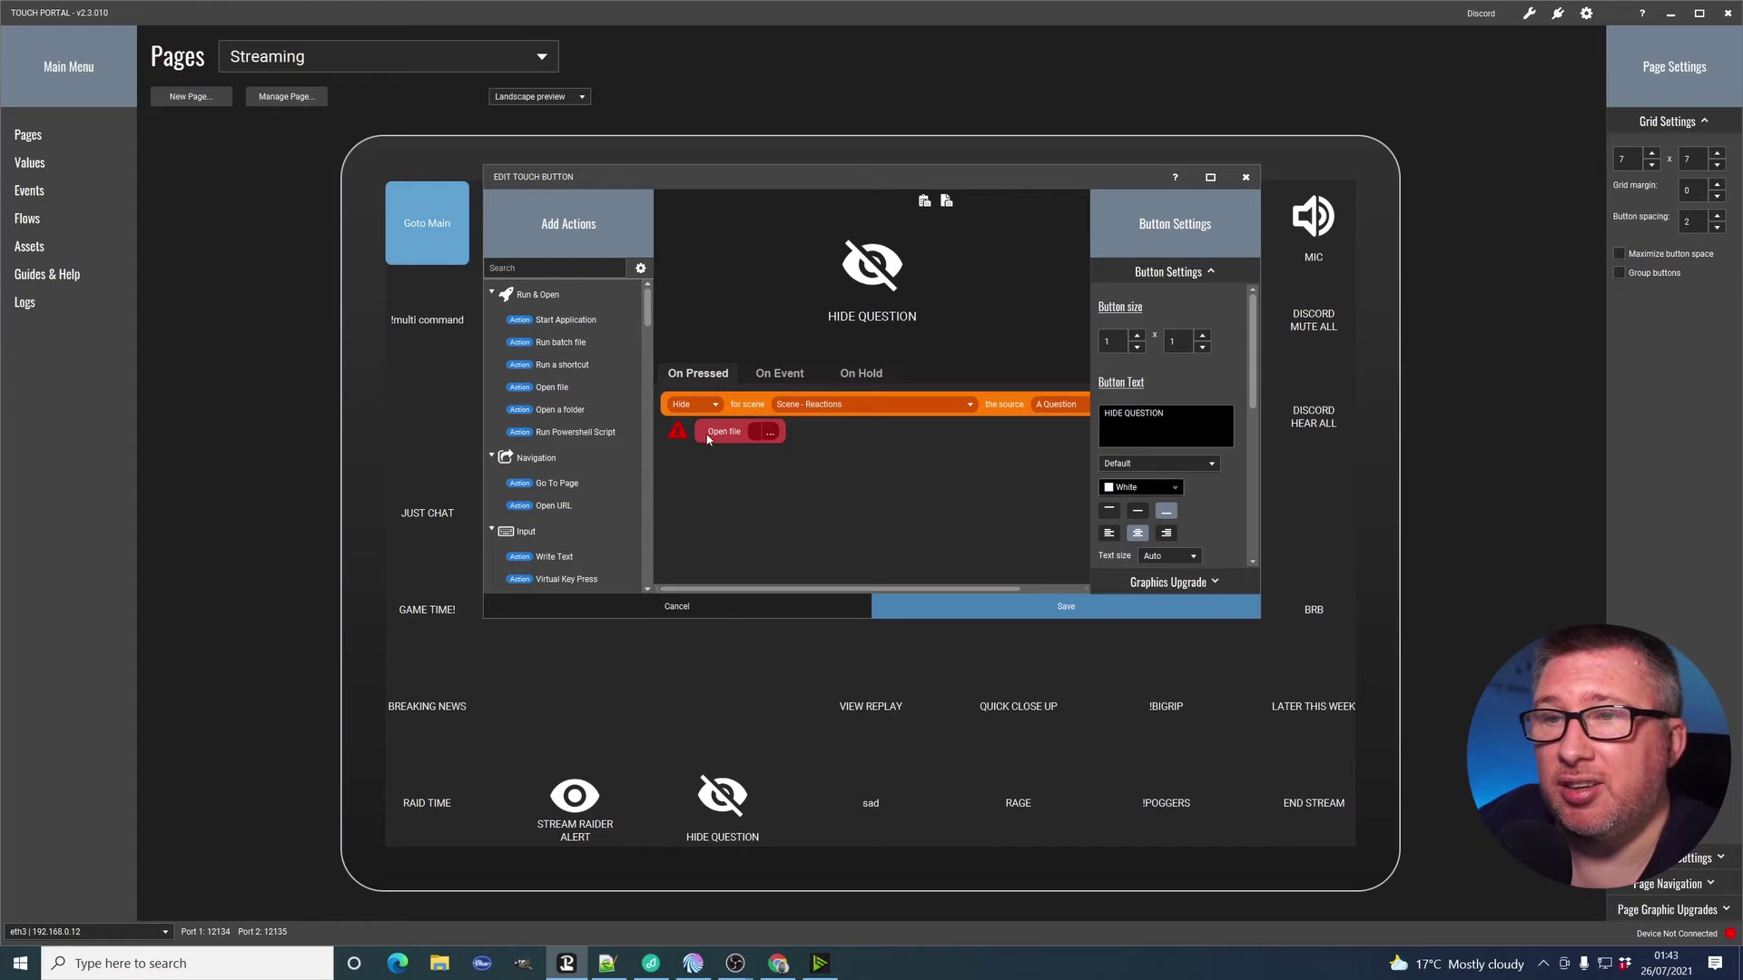
right_click(704, 438)
left_click(770, 512)
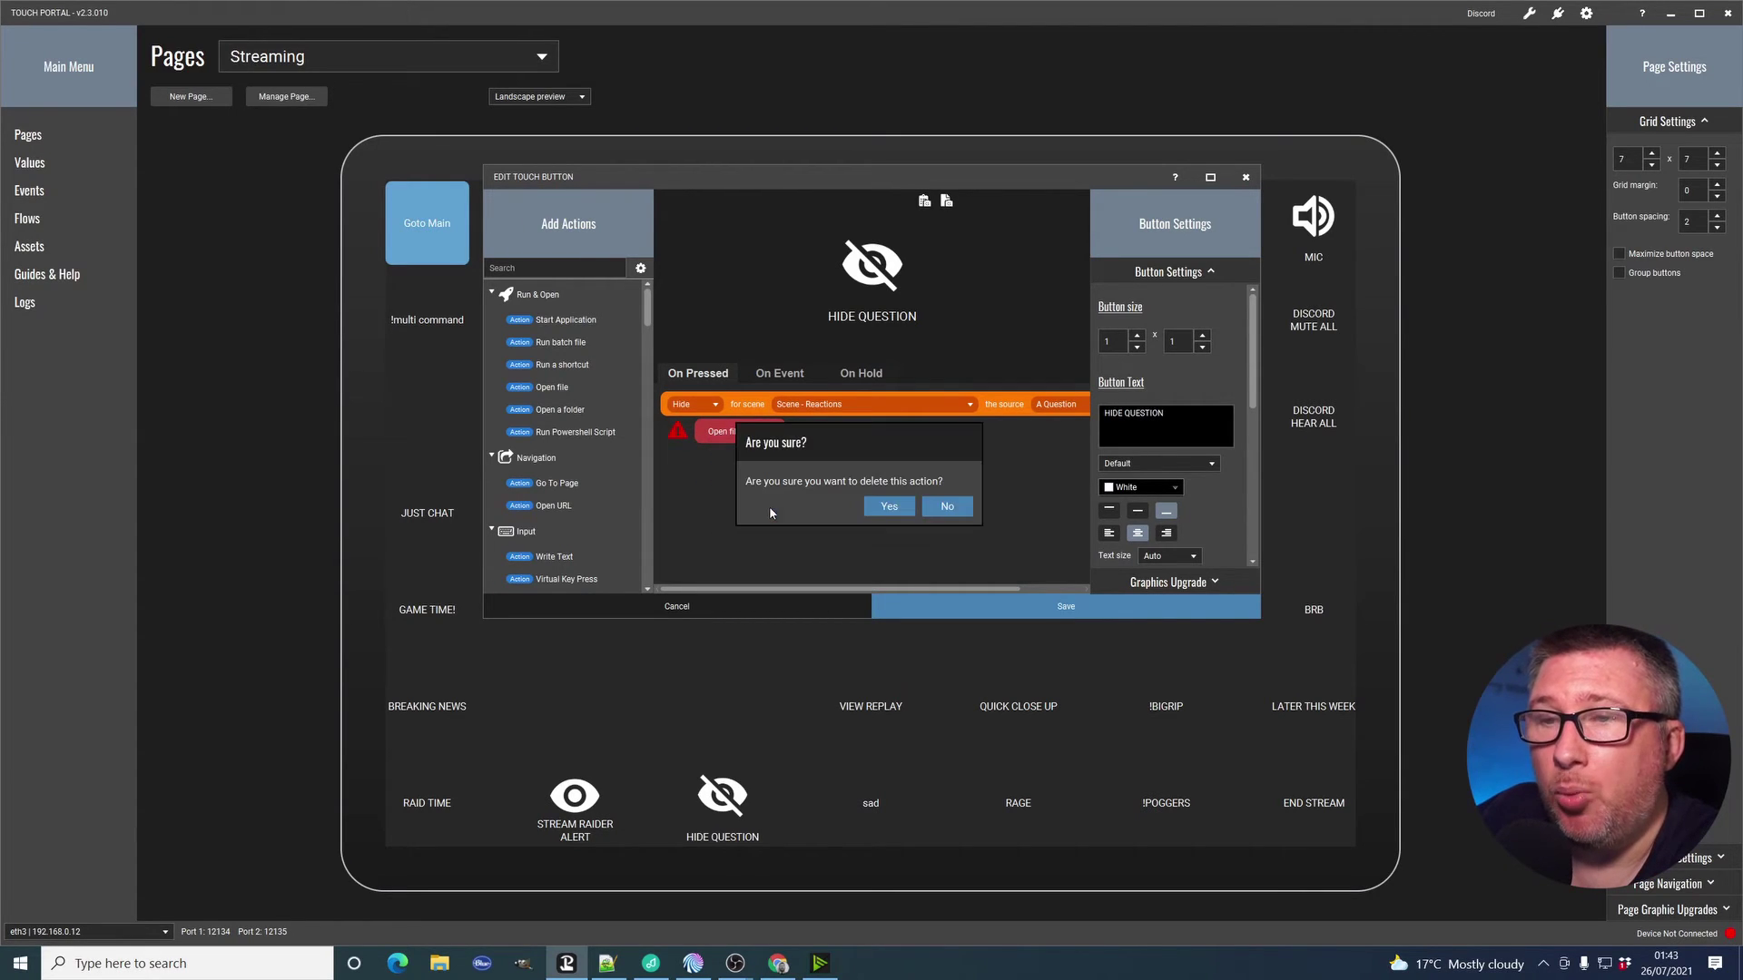
left_click(908, 506)
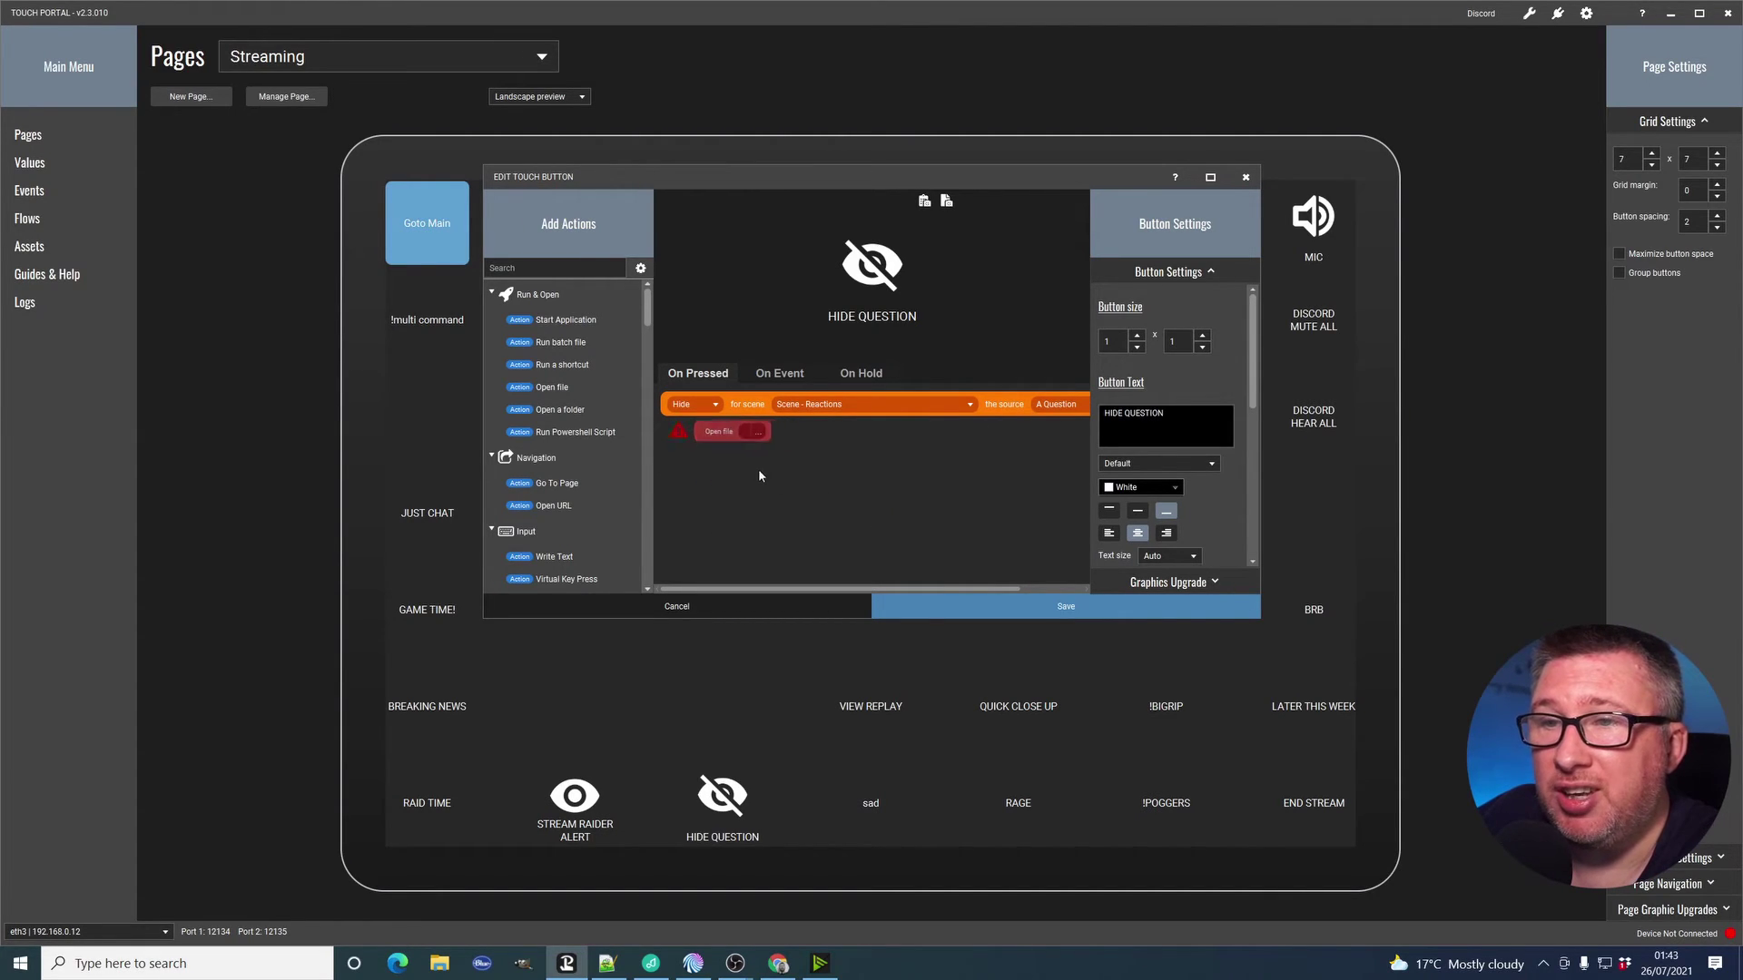
Save the HIDE QUESTION button, minimize Touch Portal and switch to the OBS window with the Streaming profile.
left_click(998, 608)
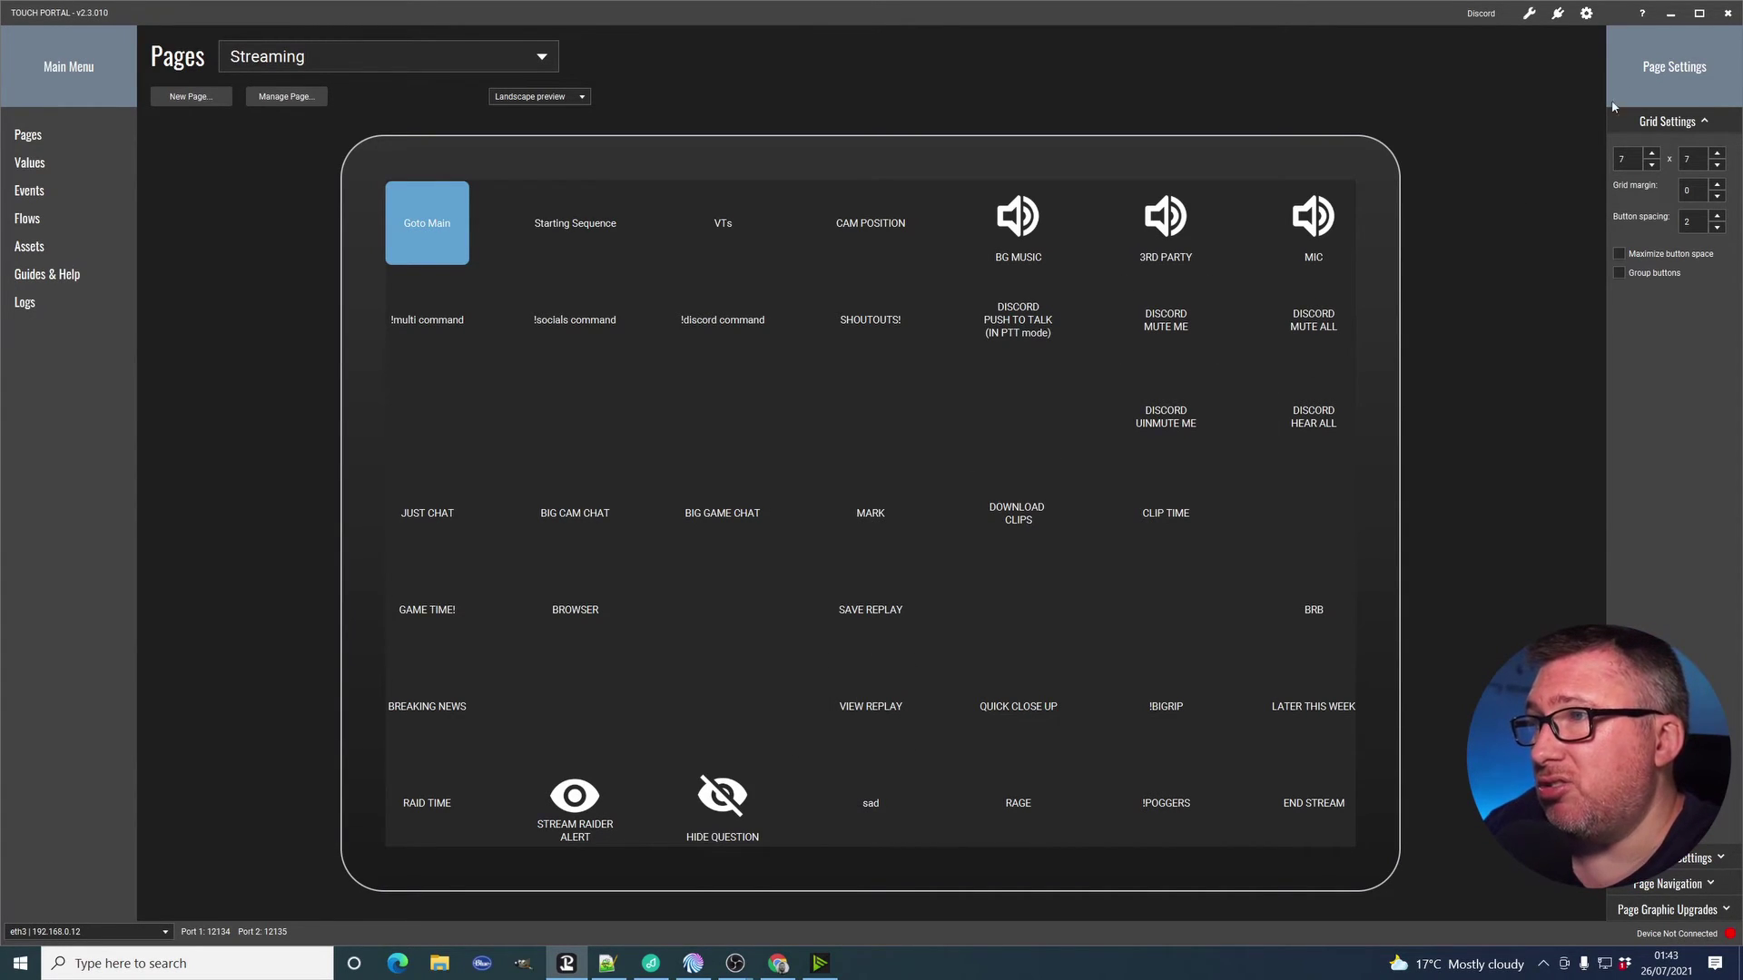
left_click(1676, 20)
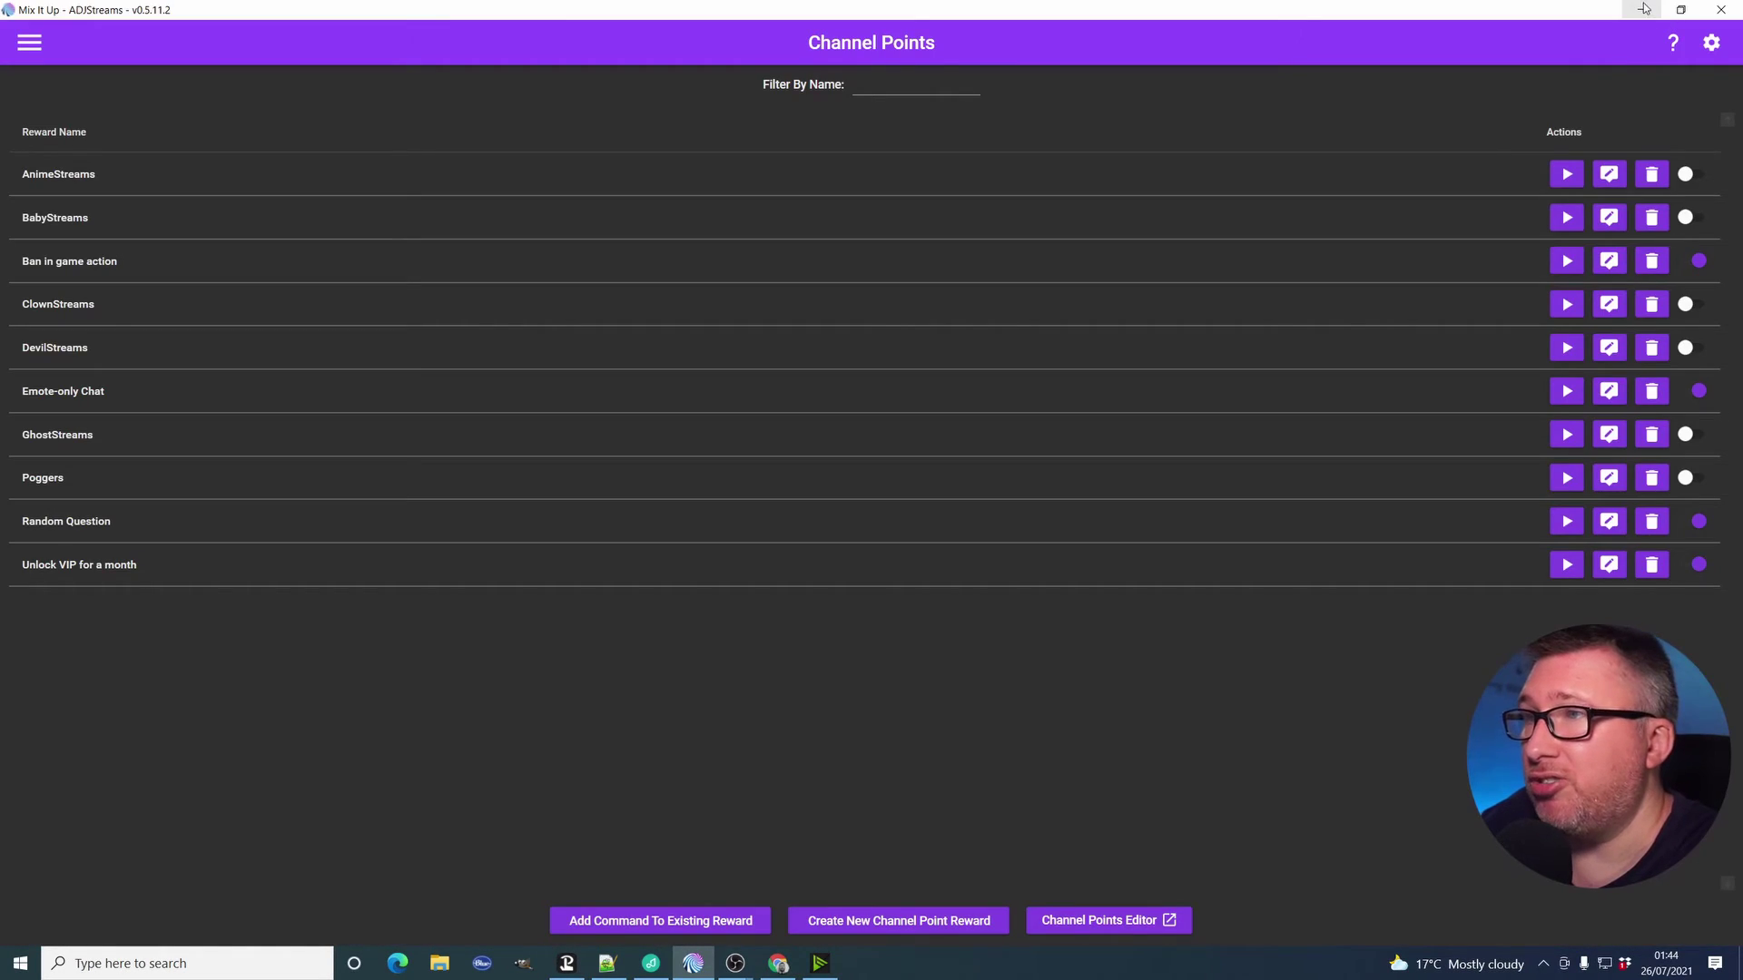
key("alt+Tab")
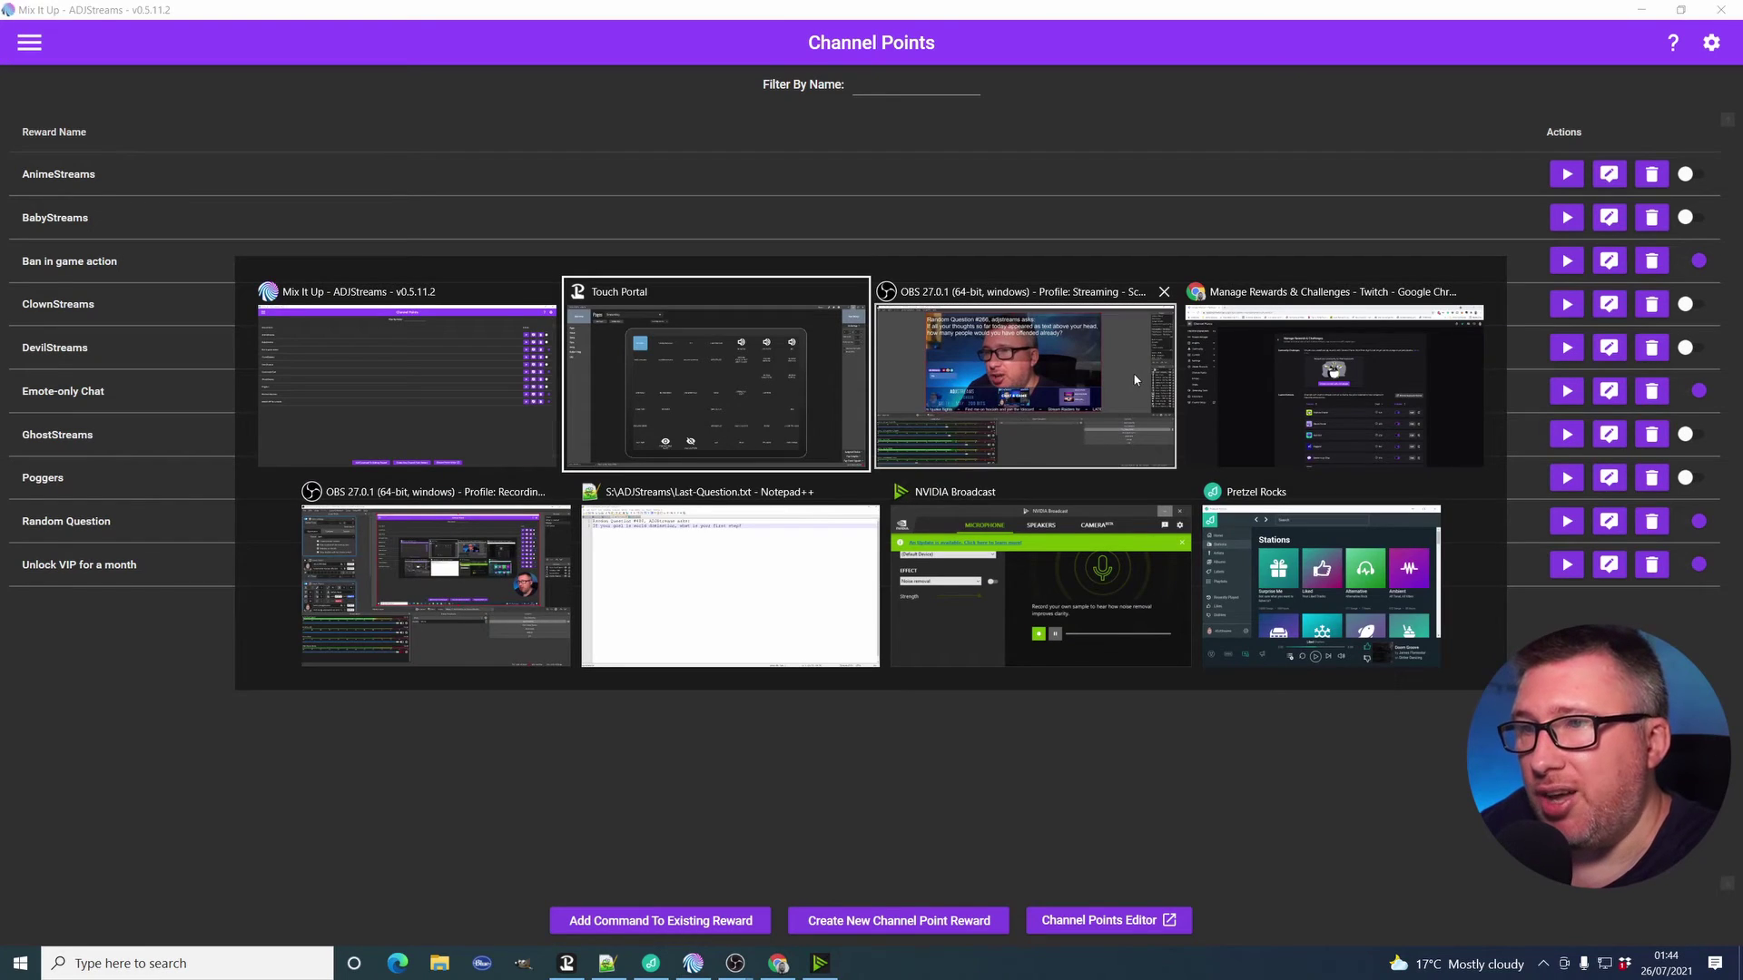
left_click(1135, 379)
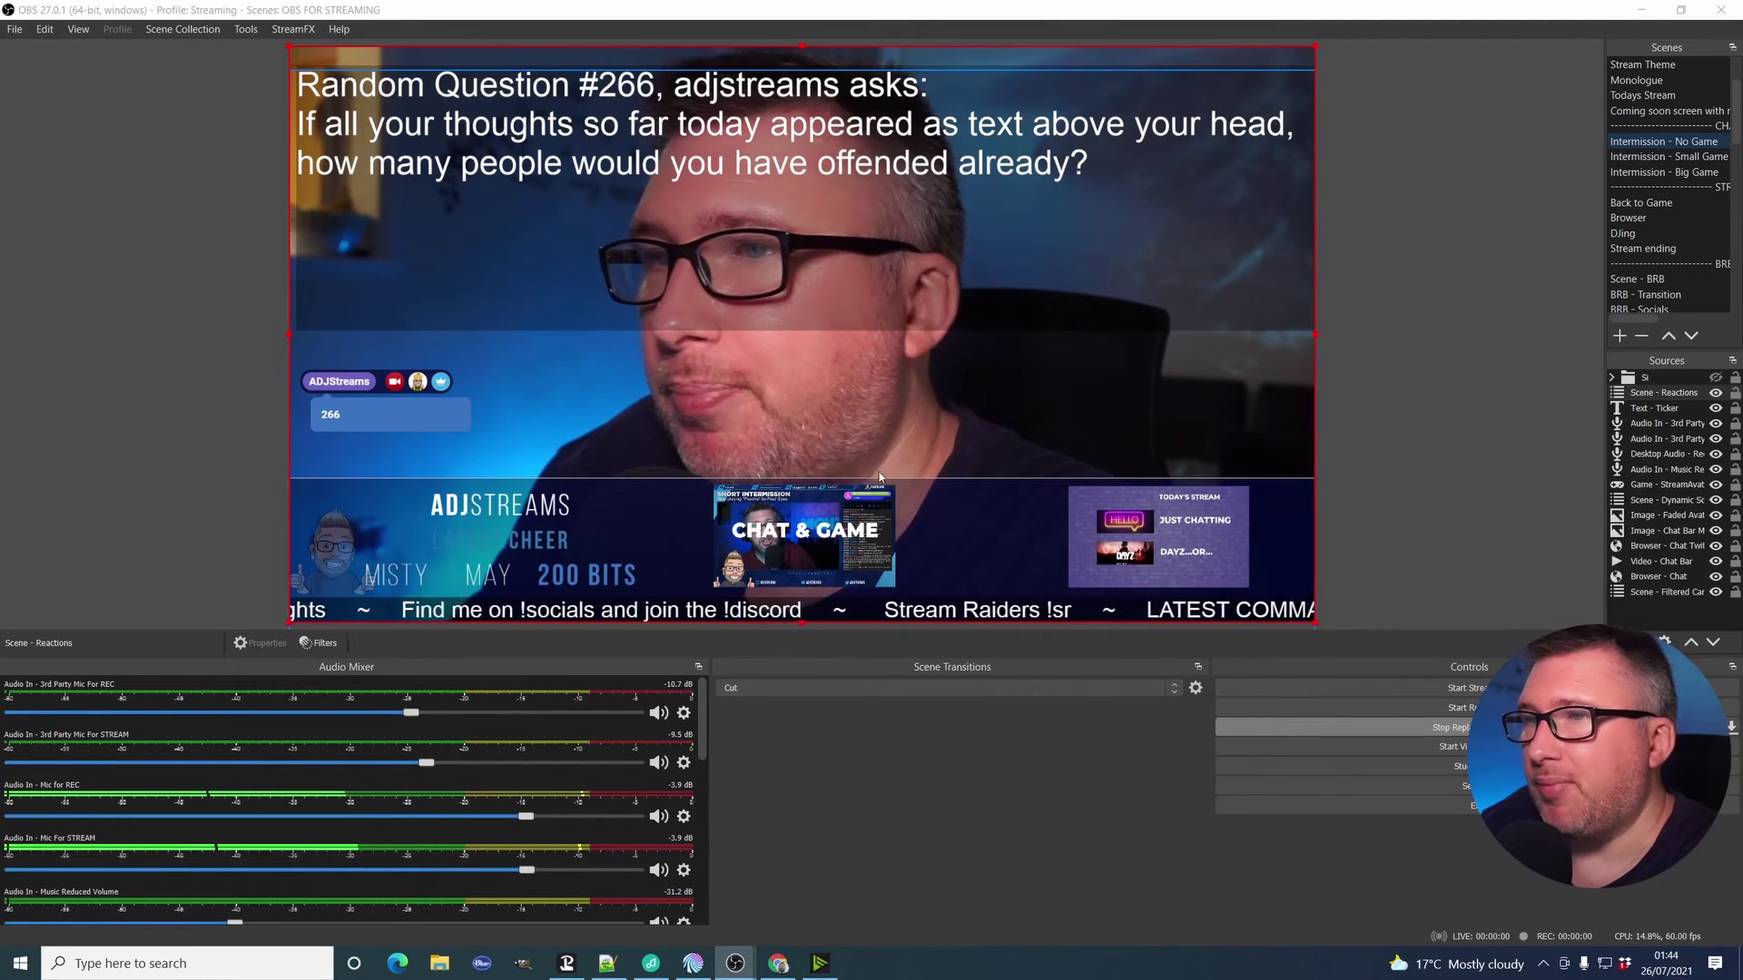
Move the Touch Portal window clear of the OBS preview, check the question overlay, and minimize Touch Portal.
key("alt+Tab")
left_click(1038, 421)
left_click_drag(1038, 11, 1135, 331)
left_click_drag(639, 325, 1741, 17)
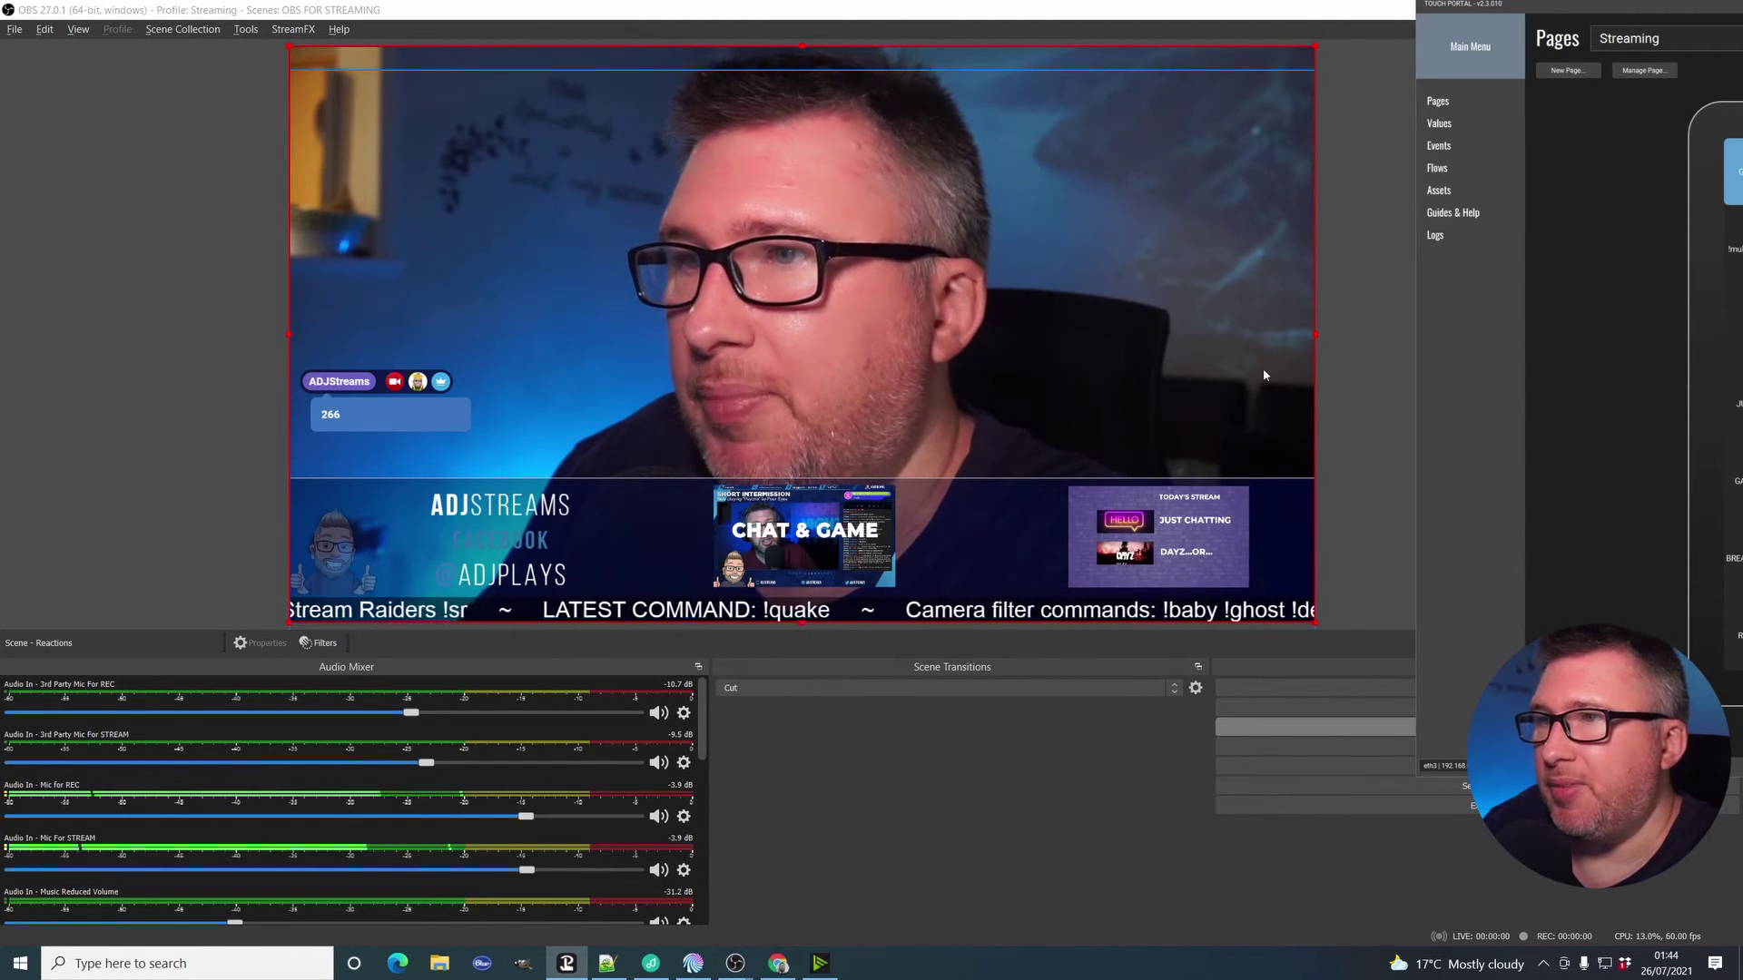
key("alt+Tab")
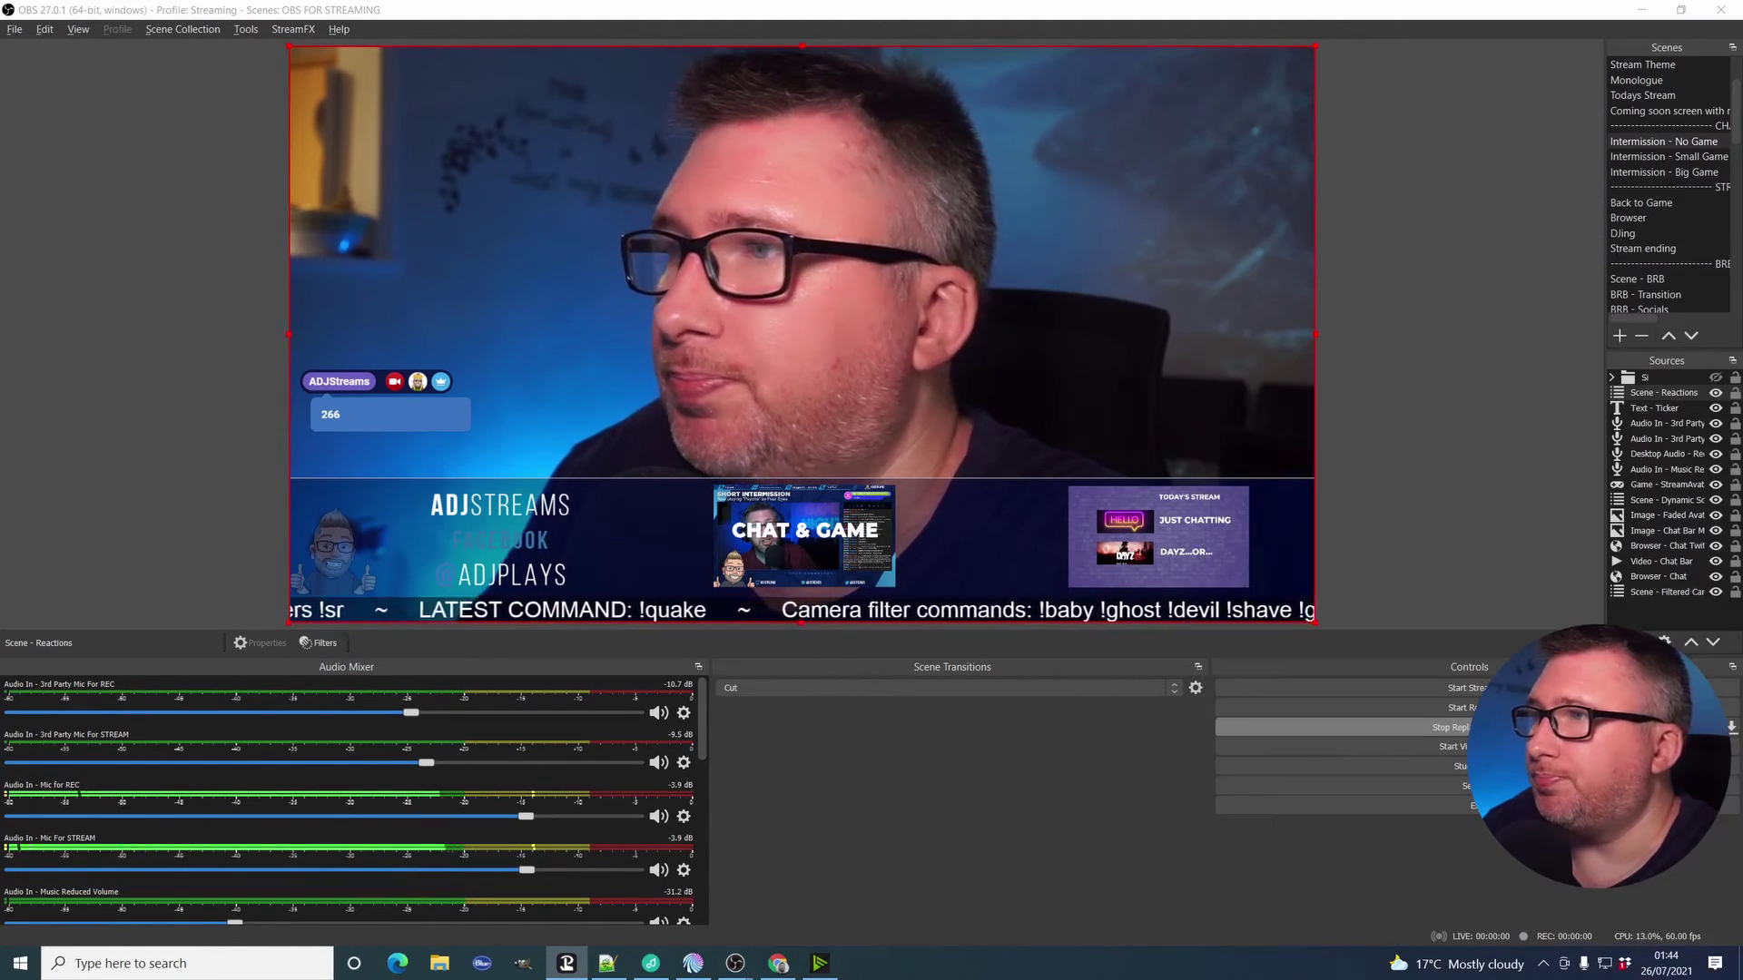
key("alt+Tab")
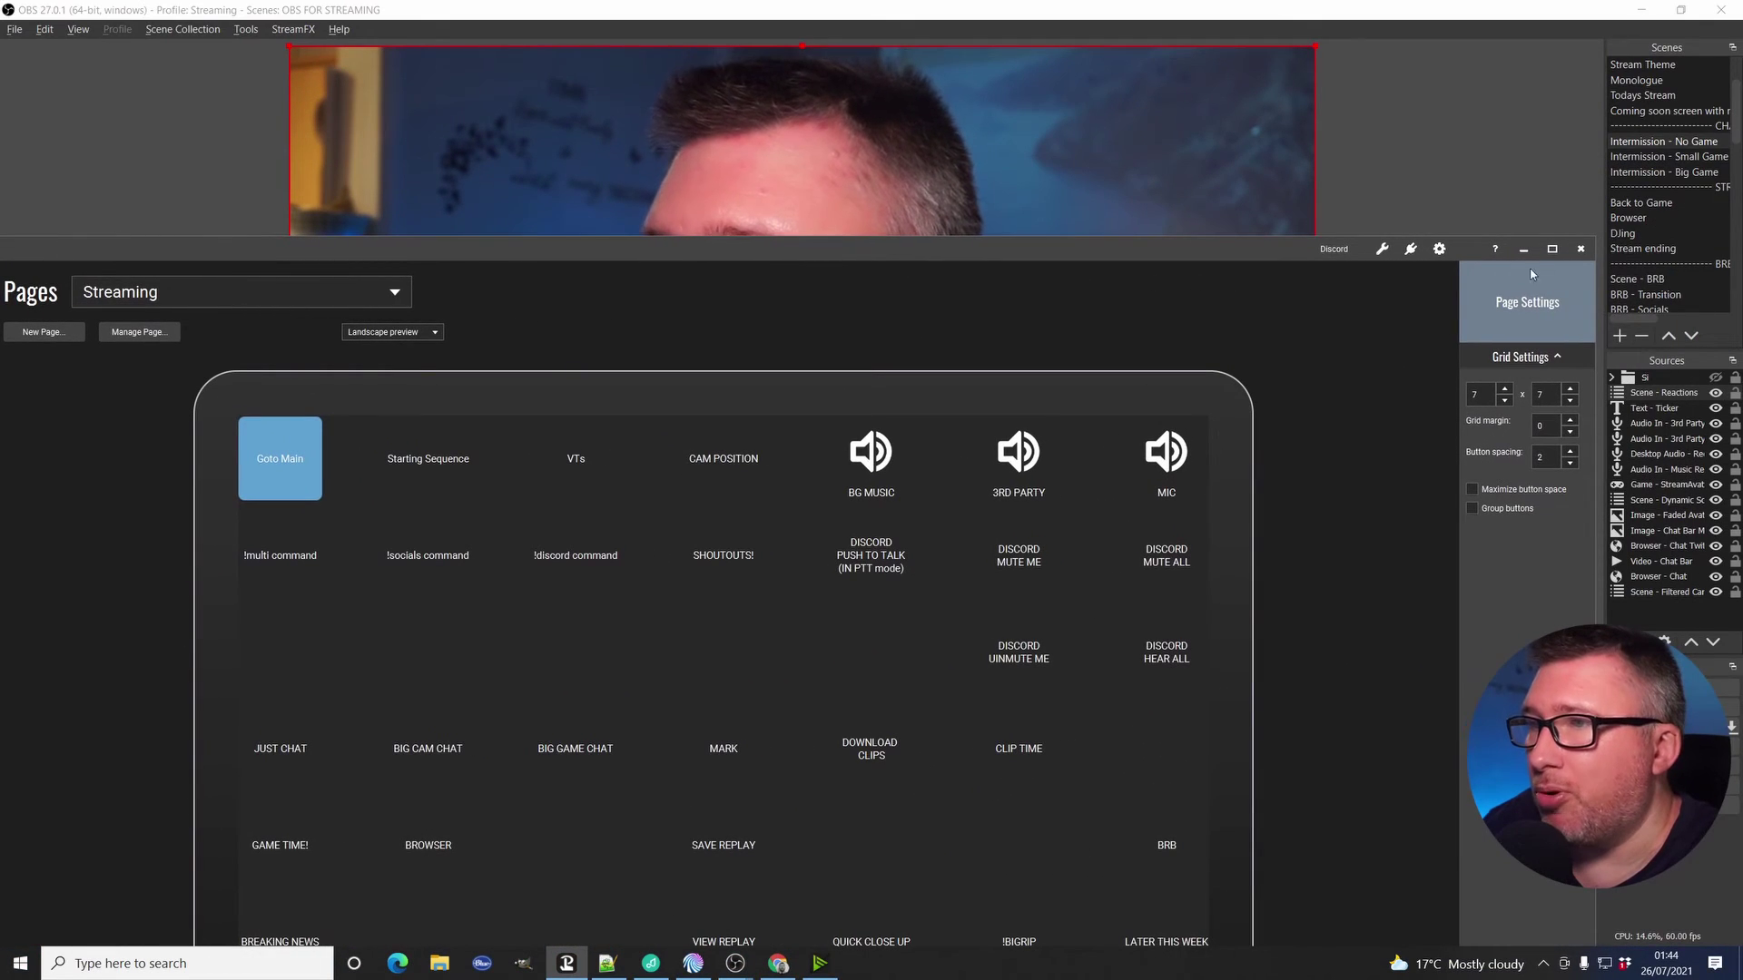
left_click(1523, 249)
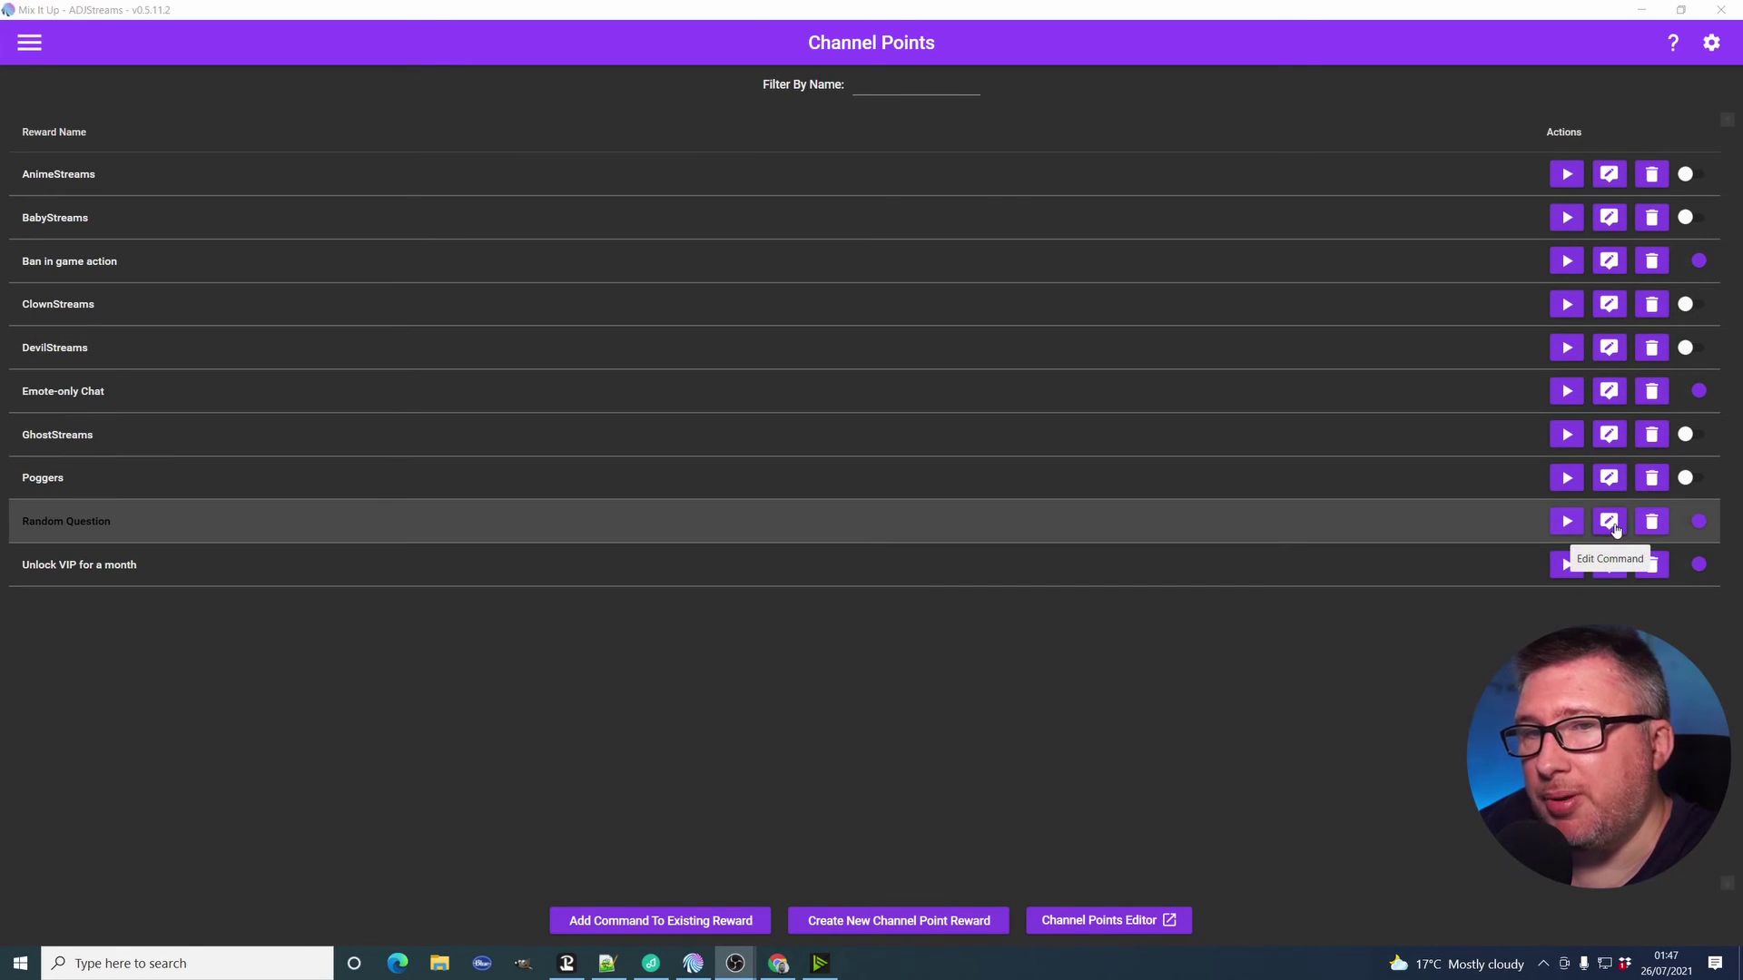
Open the Random Question command for editing in Mix It Up and delete its Conditional action.
left_click(1612, 525)
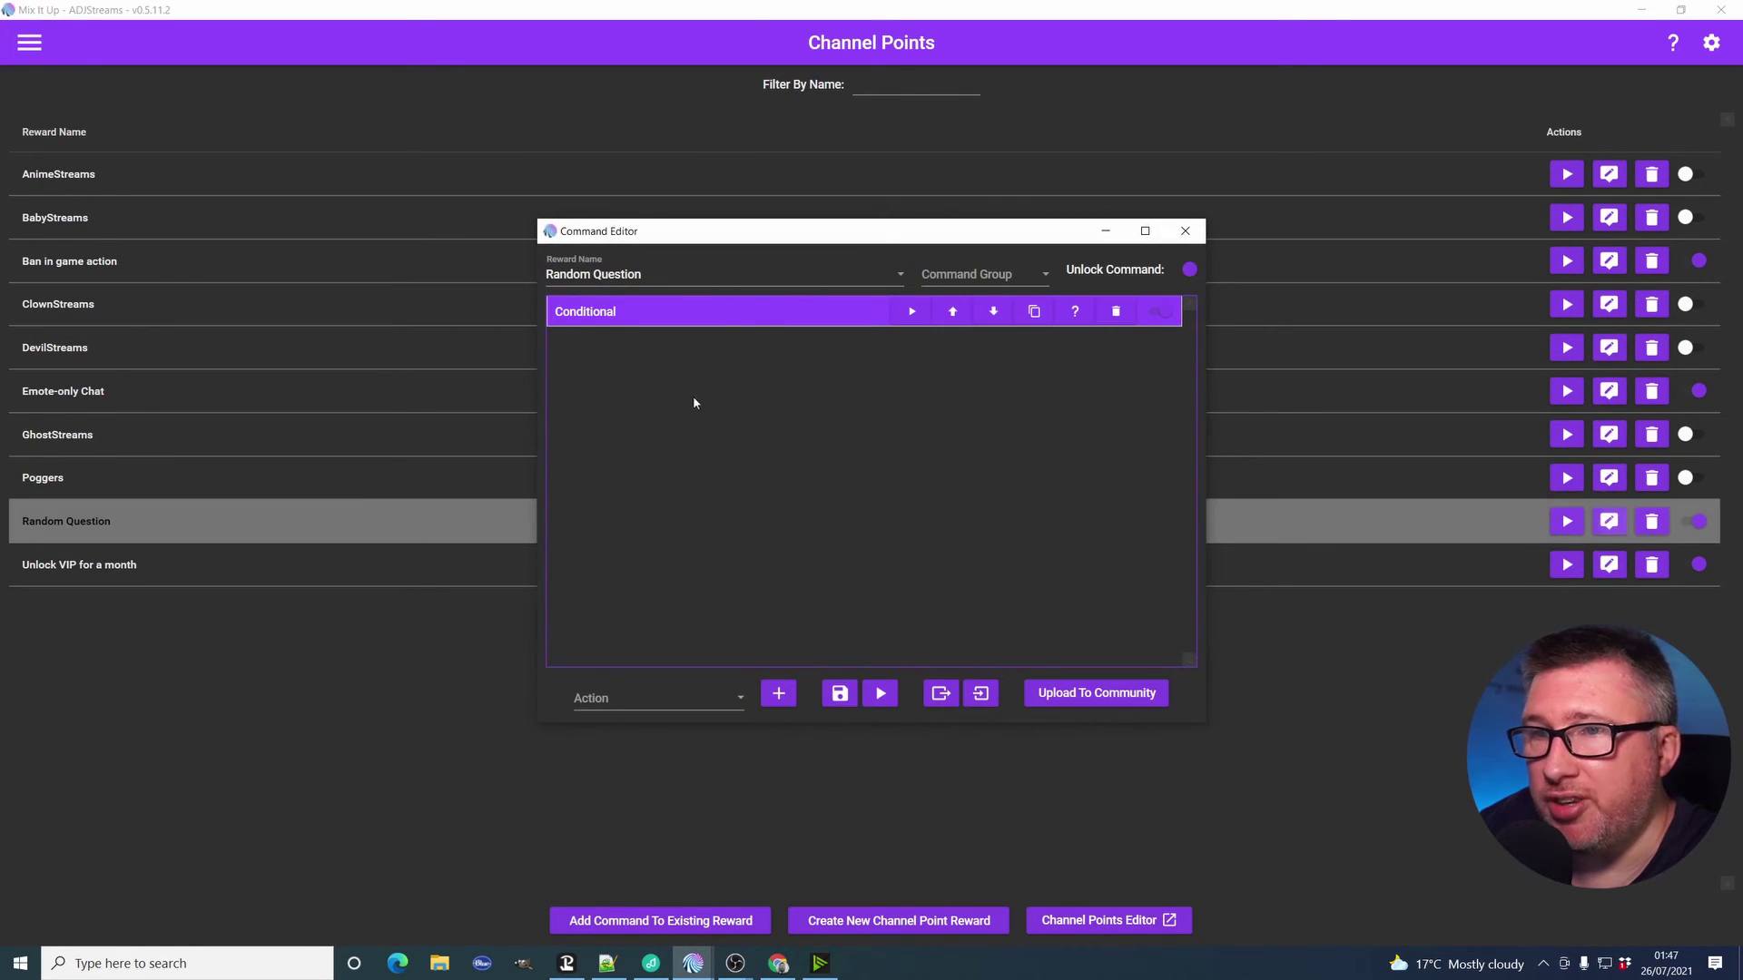
left_click(1117, 313)
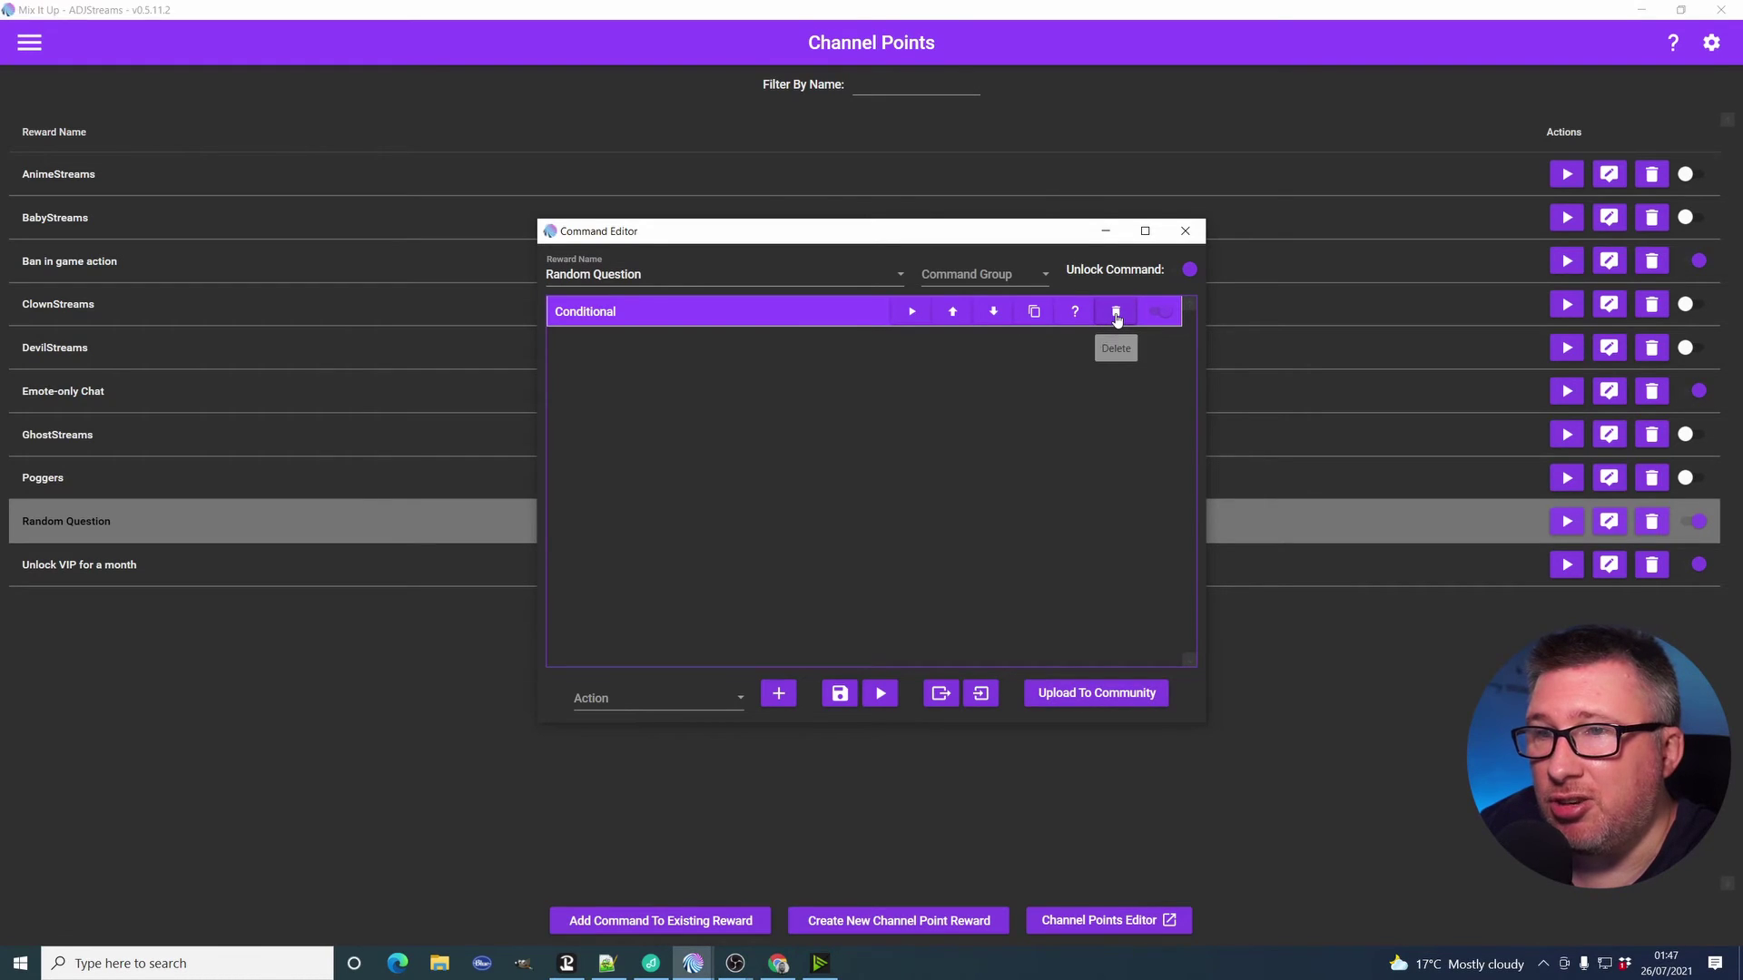
Add a File (Read & Write) action that reads a random line from S:\ADJStreams\3000Qs.txt.
left_click(701, 693)
left_click(655, 458)
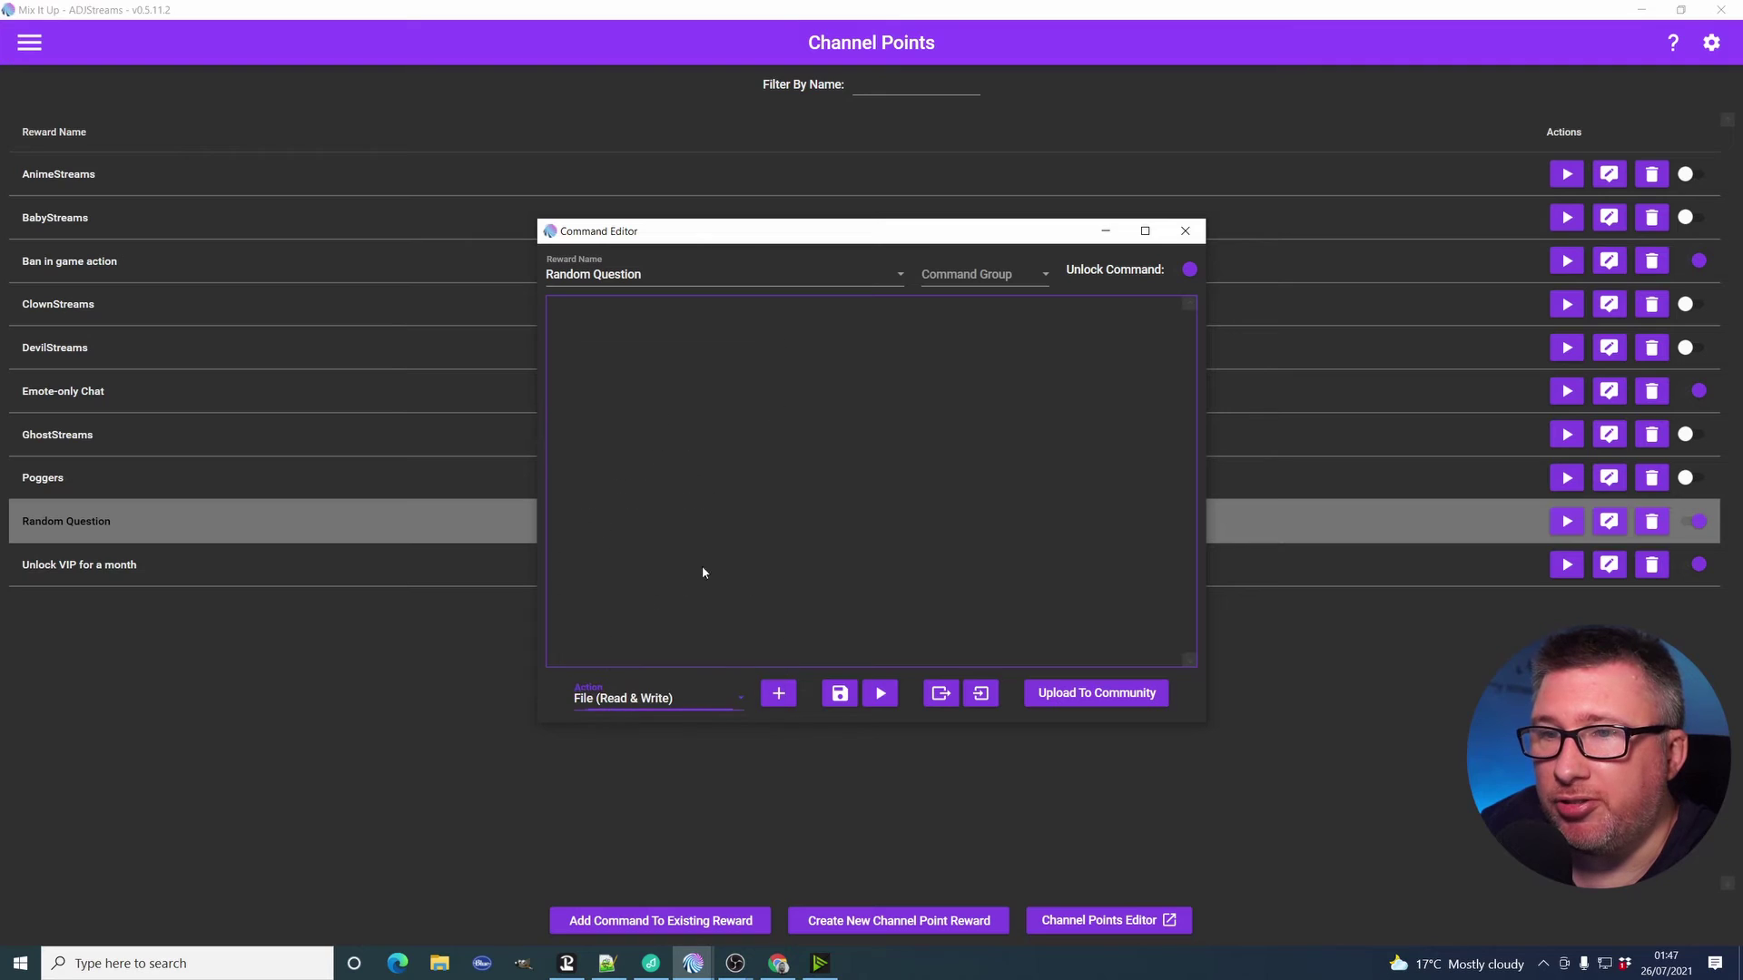
left_click(765, 705)
left_click(717, 372)
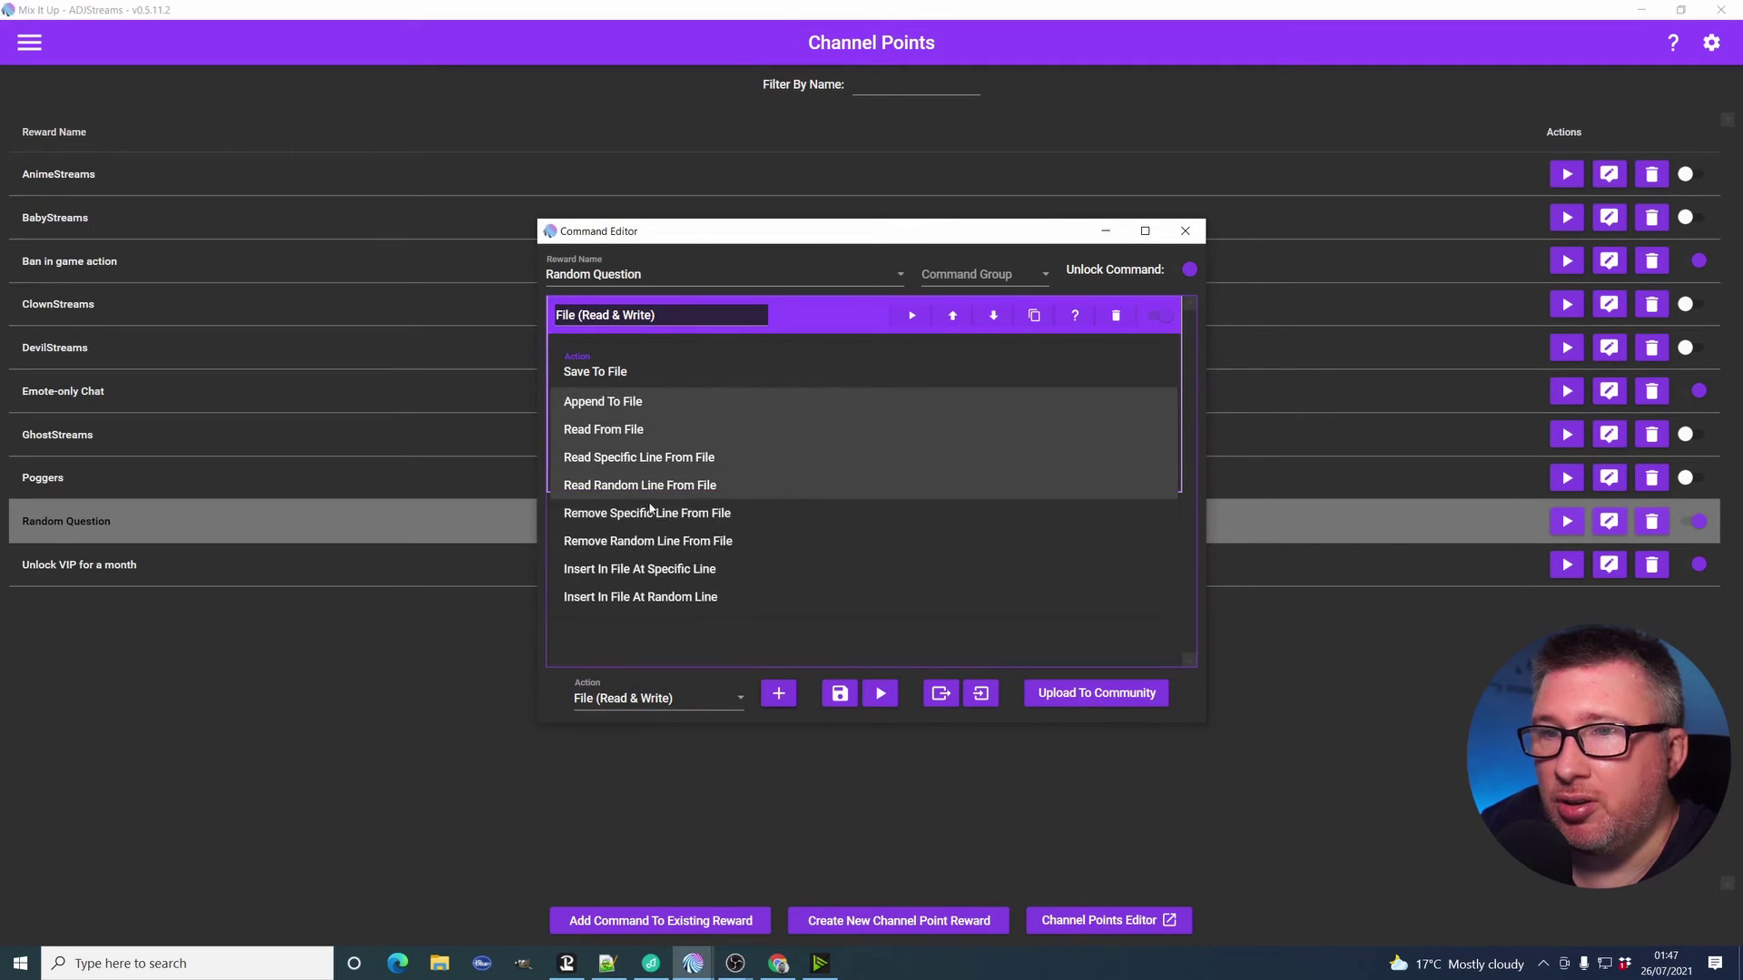
left_click(636, 482)
left_click(658, 419)
type("S:\\ADJStreams\\3000Qs.txt")
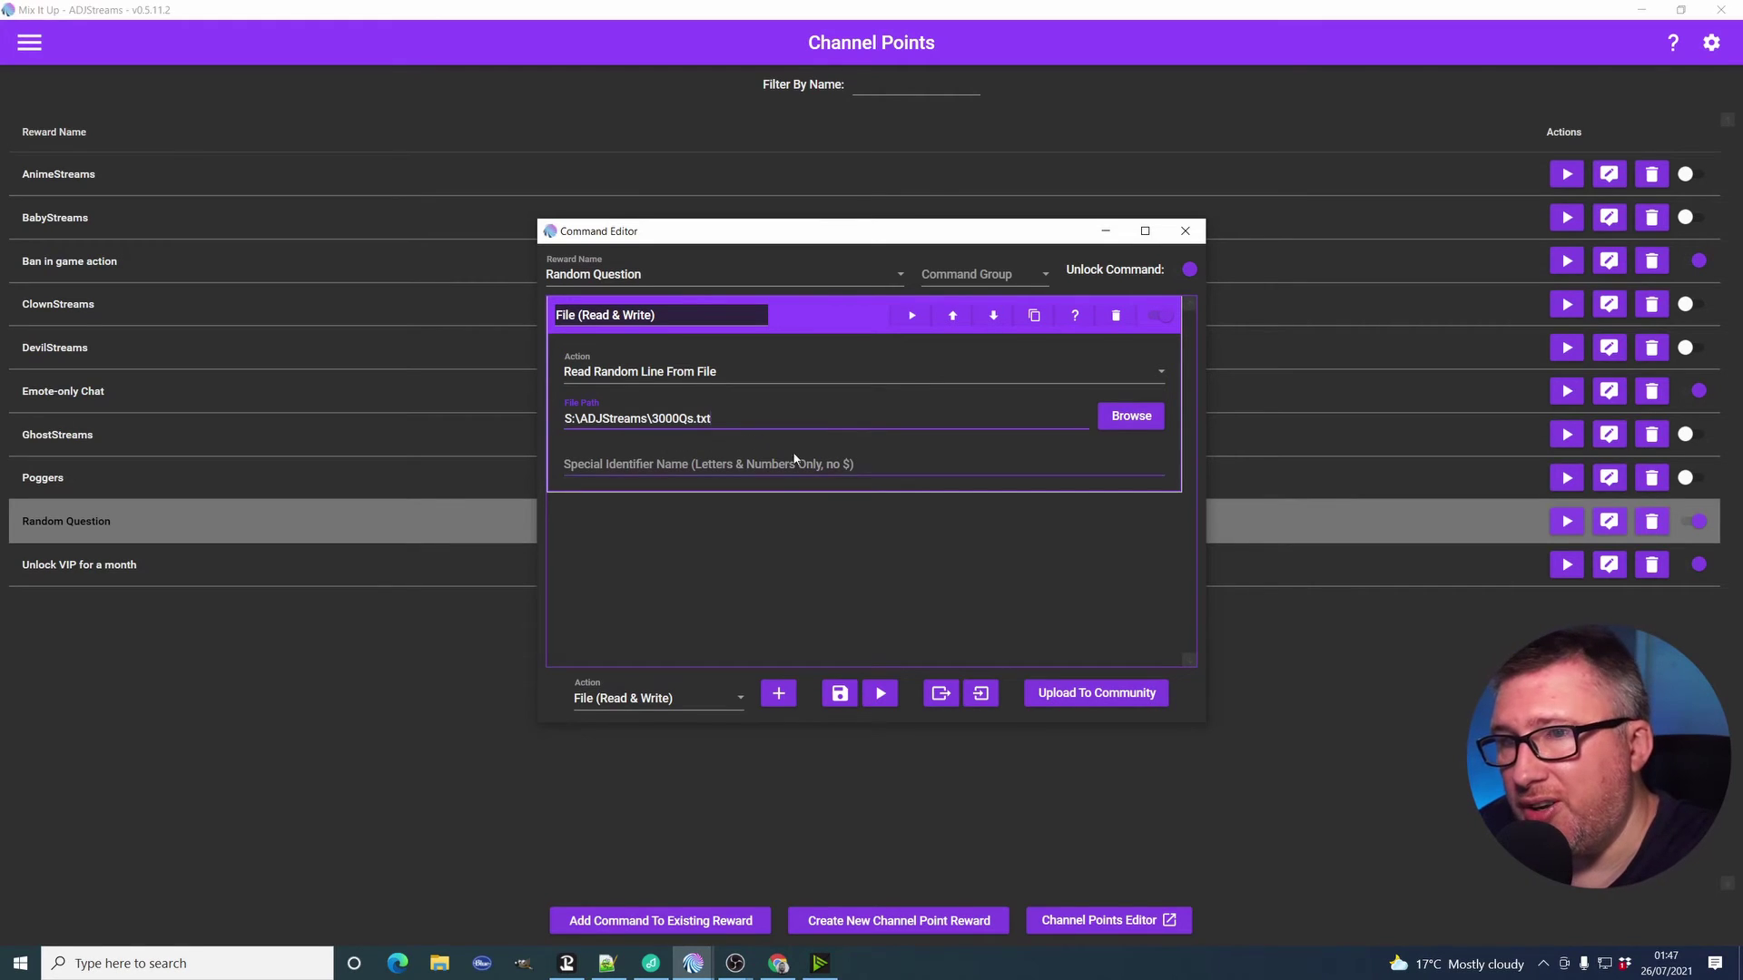
Name the file action's special identifier thequestion, without a dollar sign, and collapse the action.
left_click(737, 464)
type("$the")
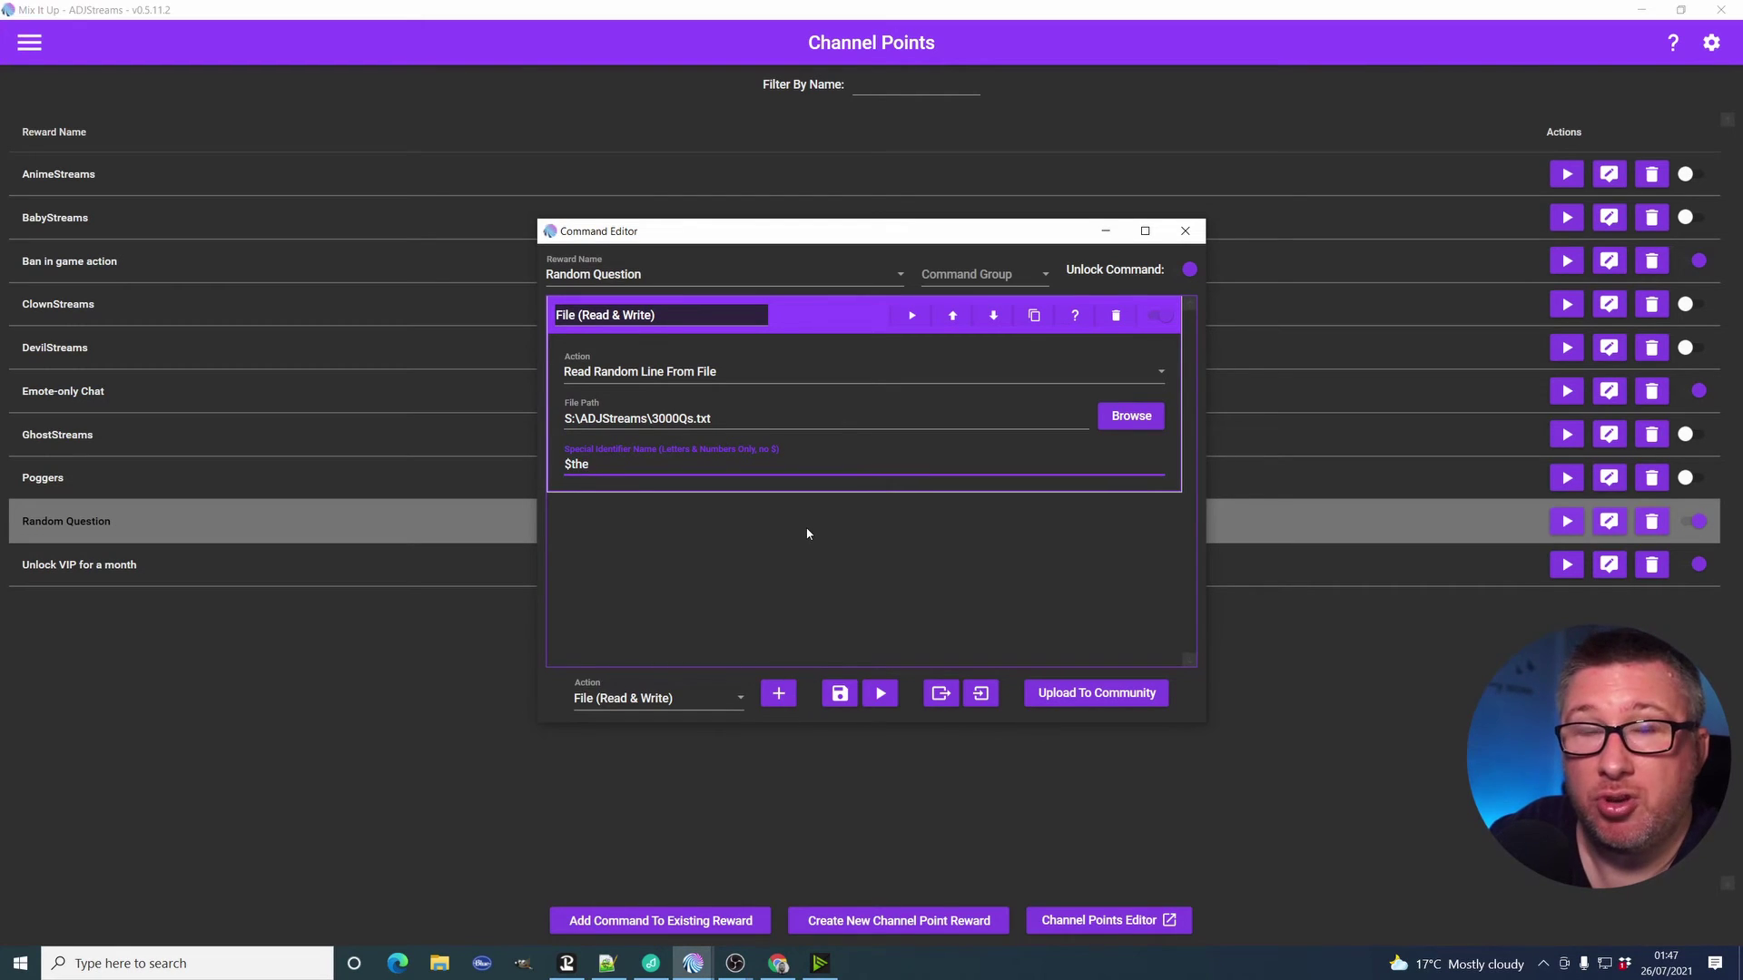
key("BackSpace")
key("BackSpace")
key("BackSpace")
key("BackSpace")
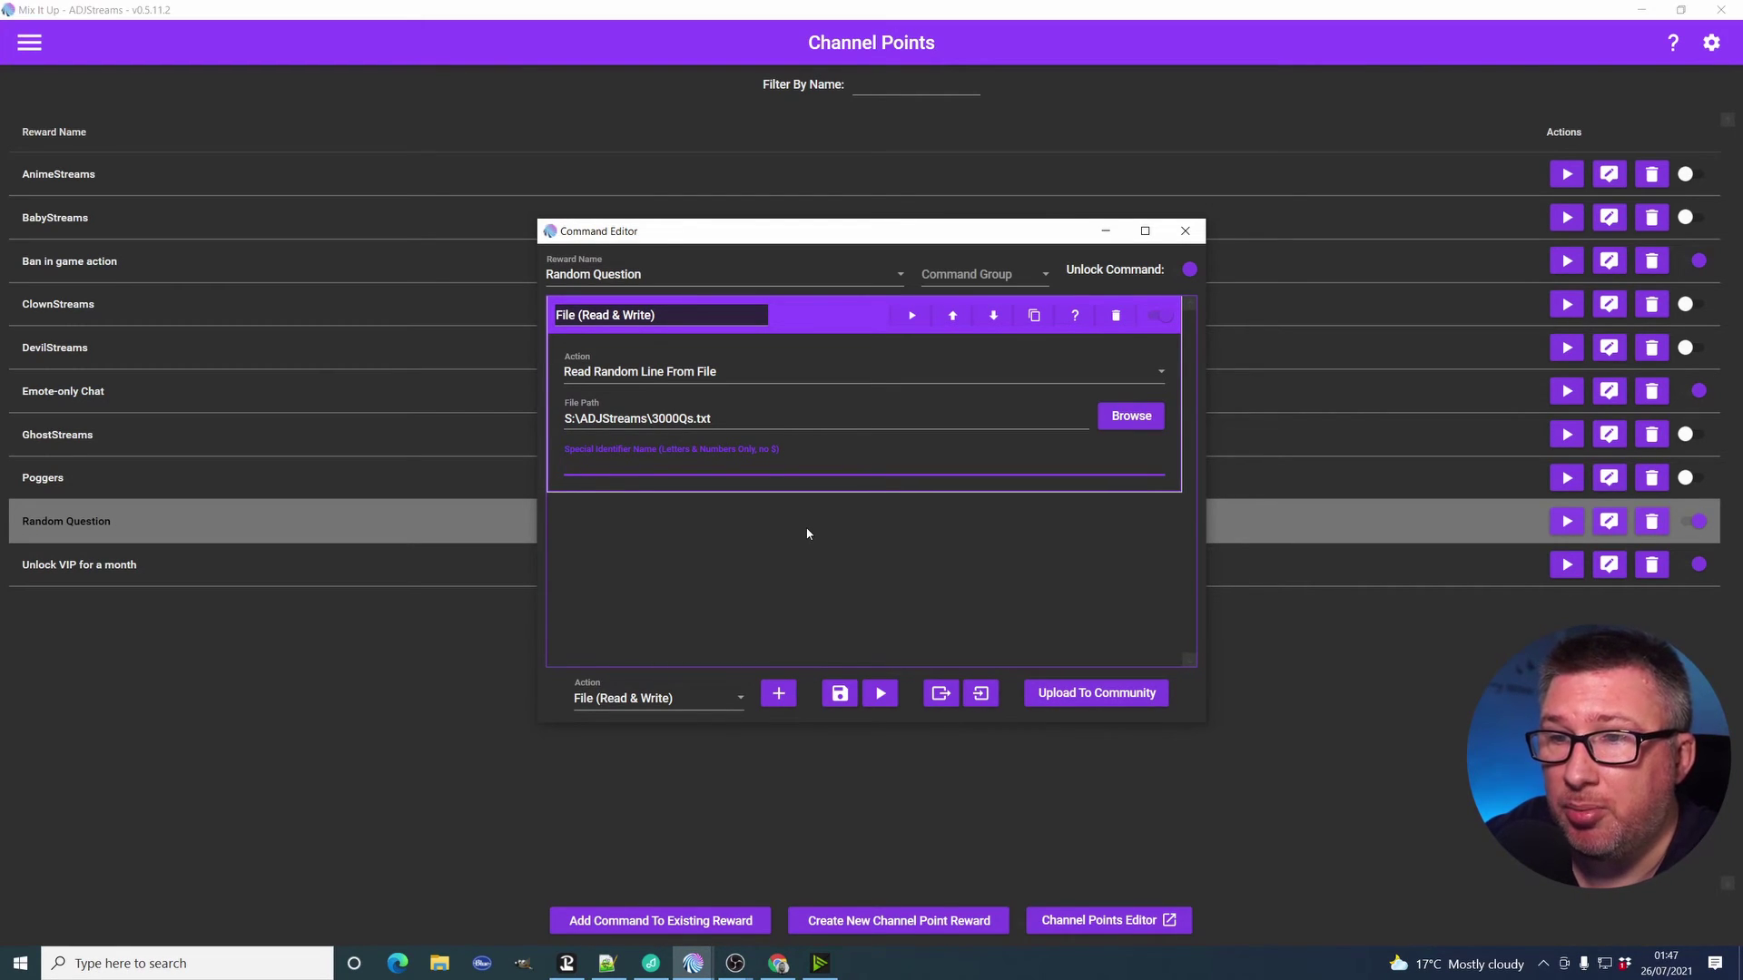
type("thequestion")
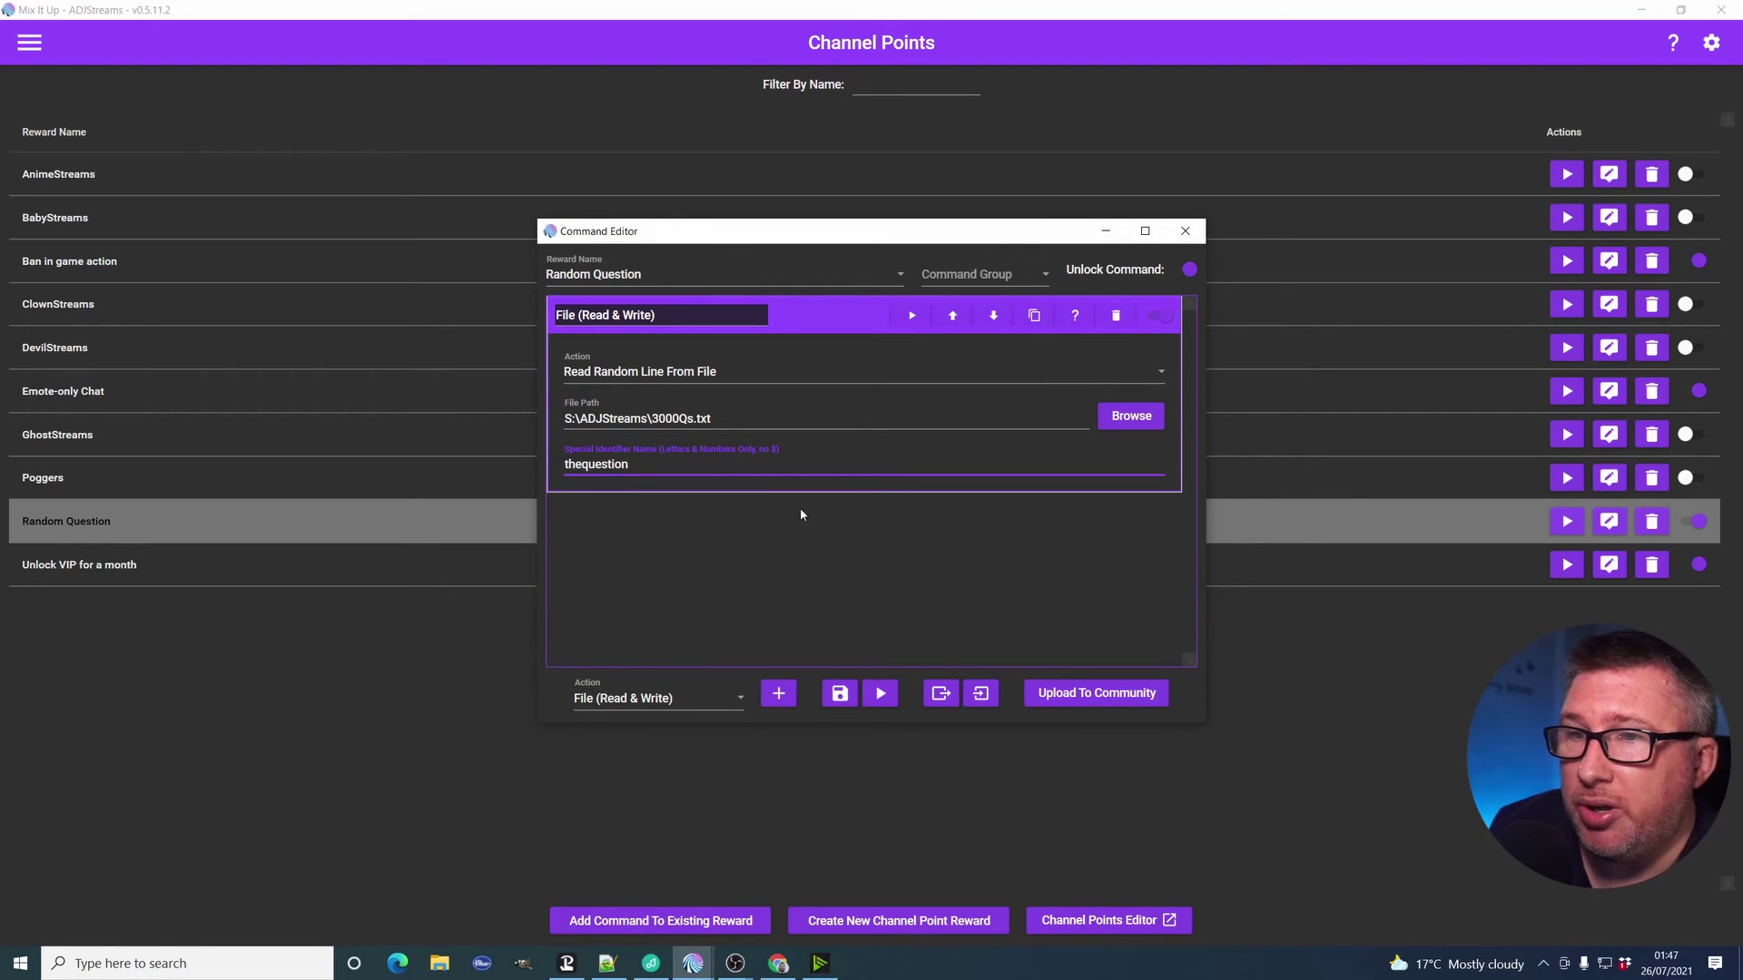
left_click(835, 315)
Add a Streaming Software action for OBS Studio and set its action type to Text Source.
left_click(656, 698)
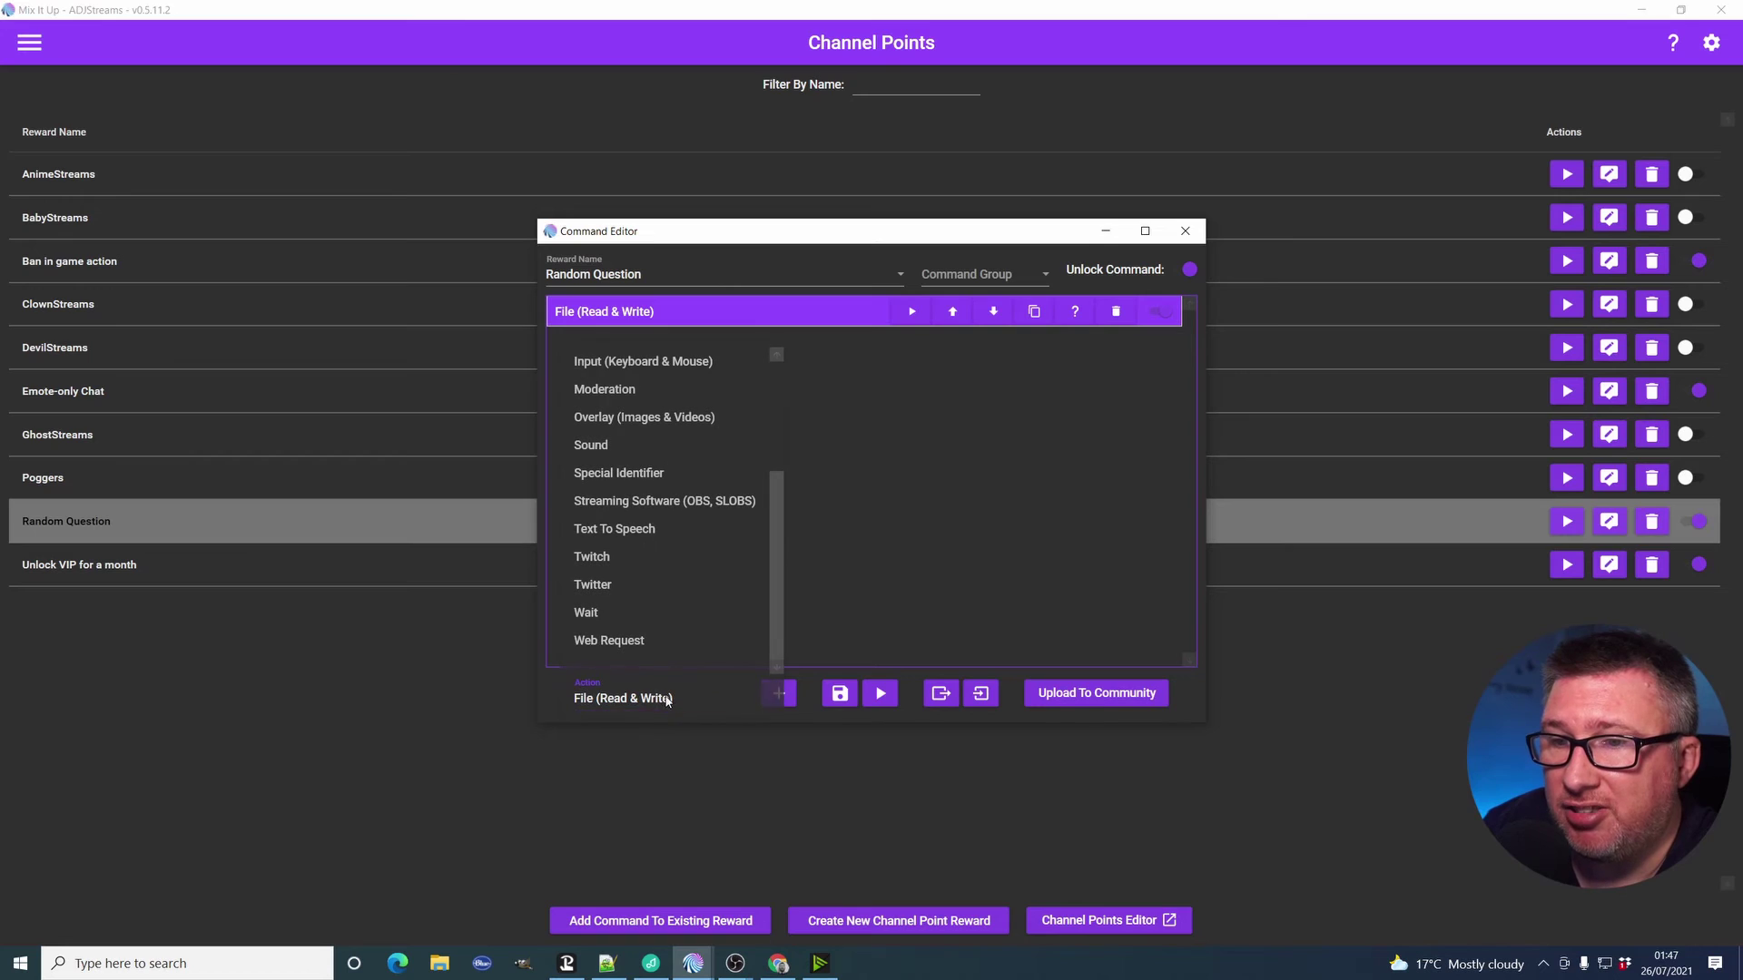
left_click(672, 505)
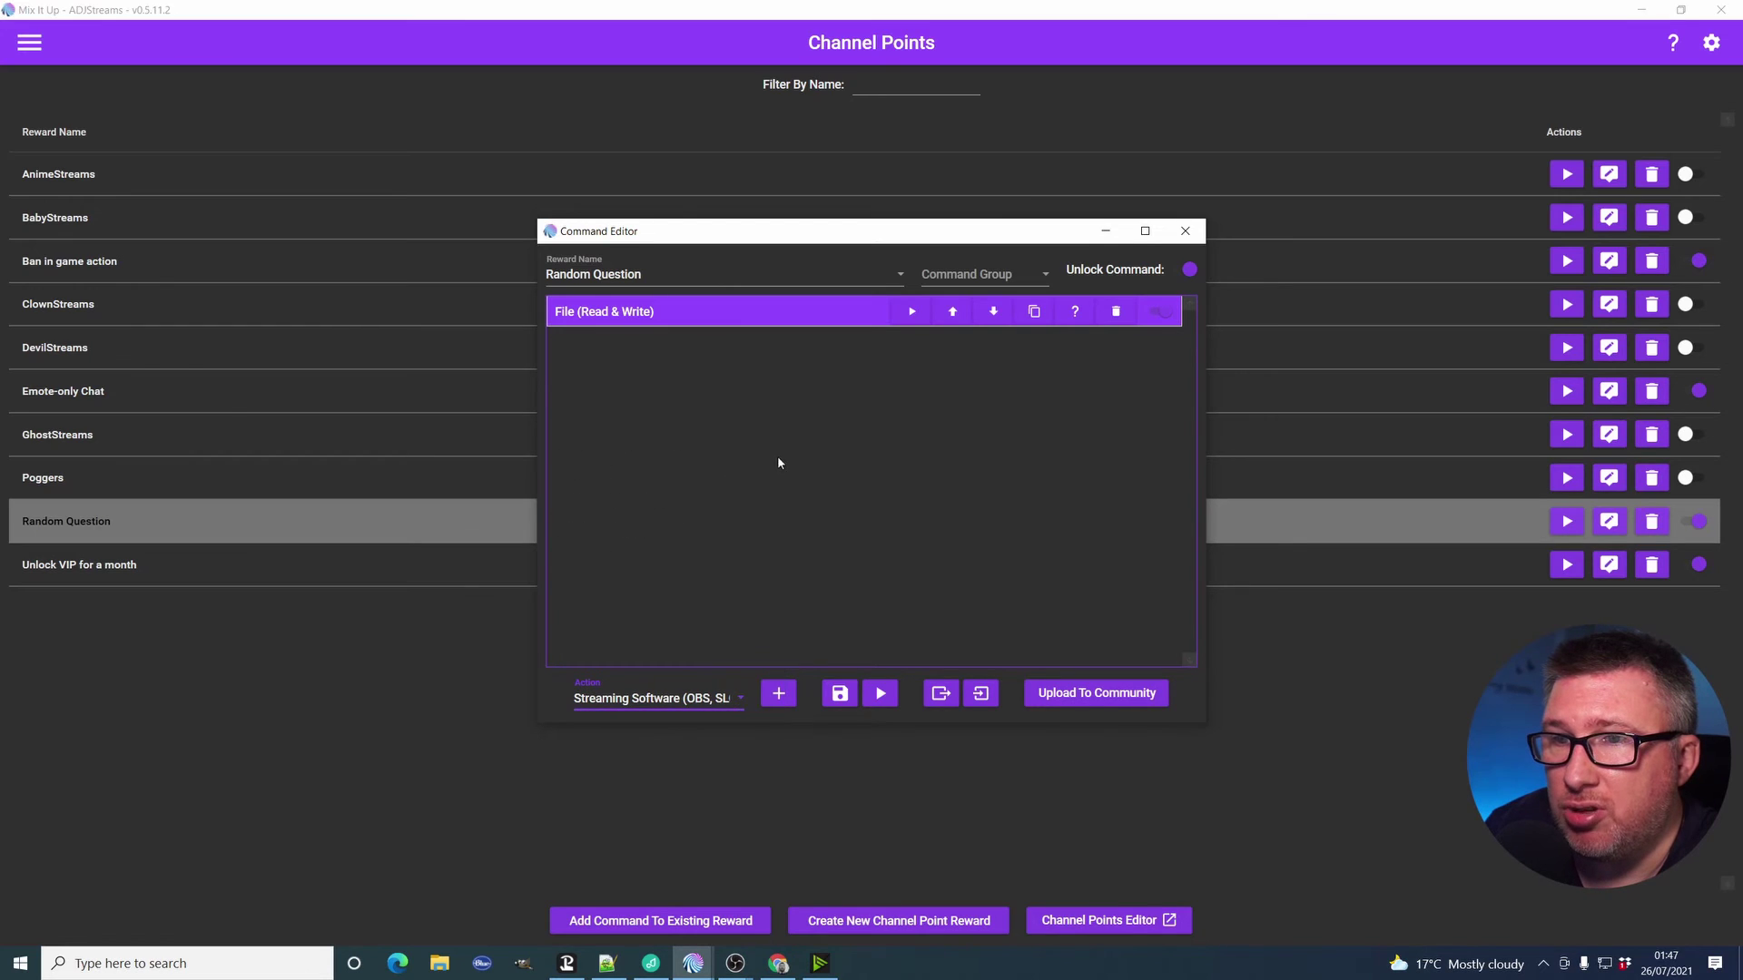
left_click(778, 694)
left_click(687, 425)
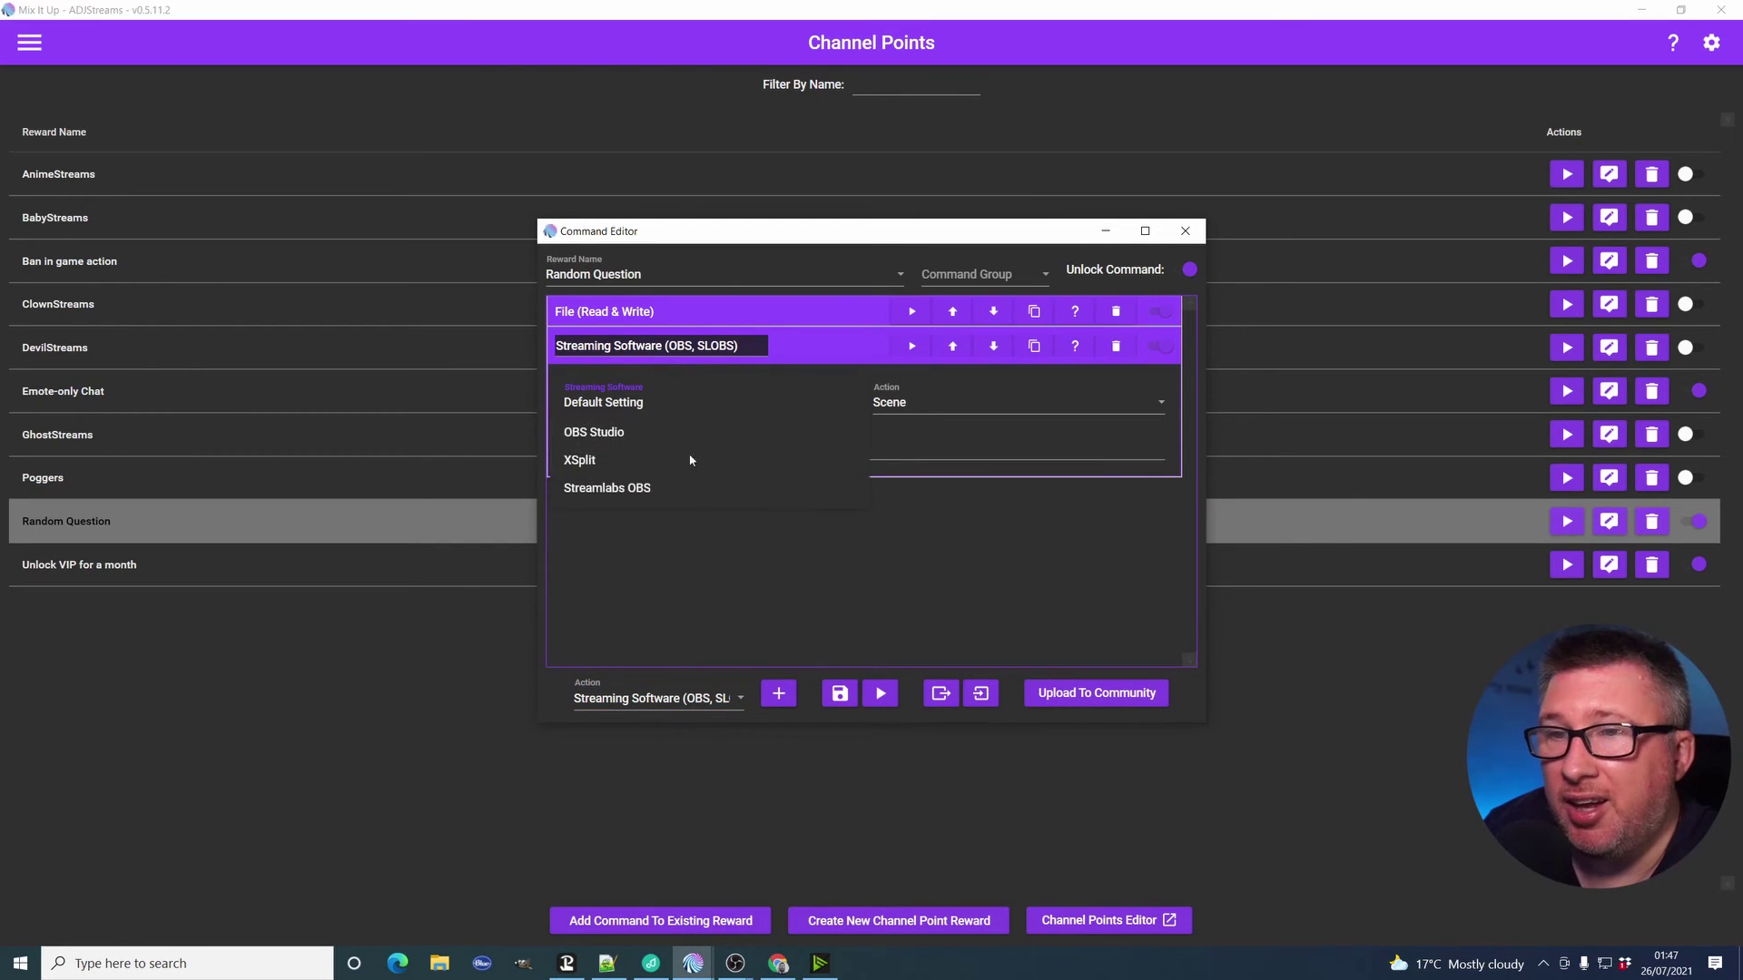
left_click(617, 432)
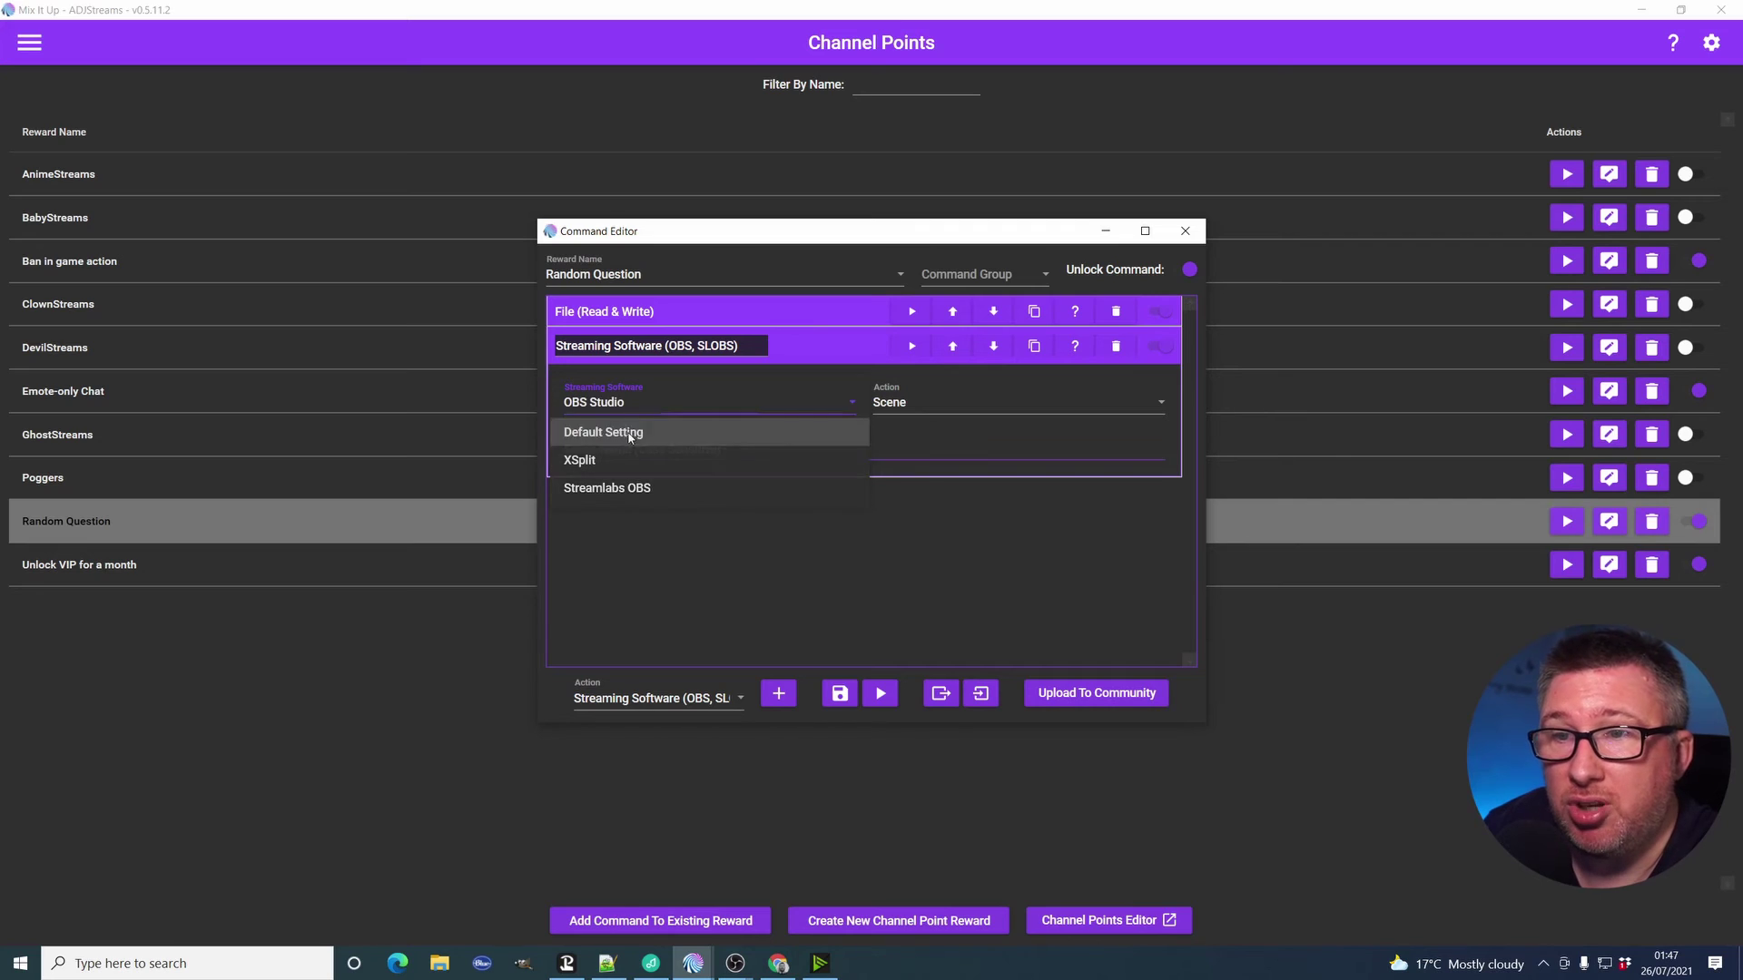
left_click(913, 406)
left_click(944, 627)
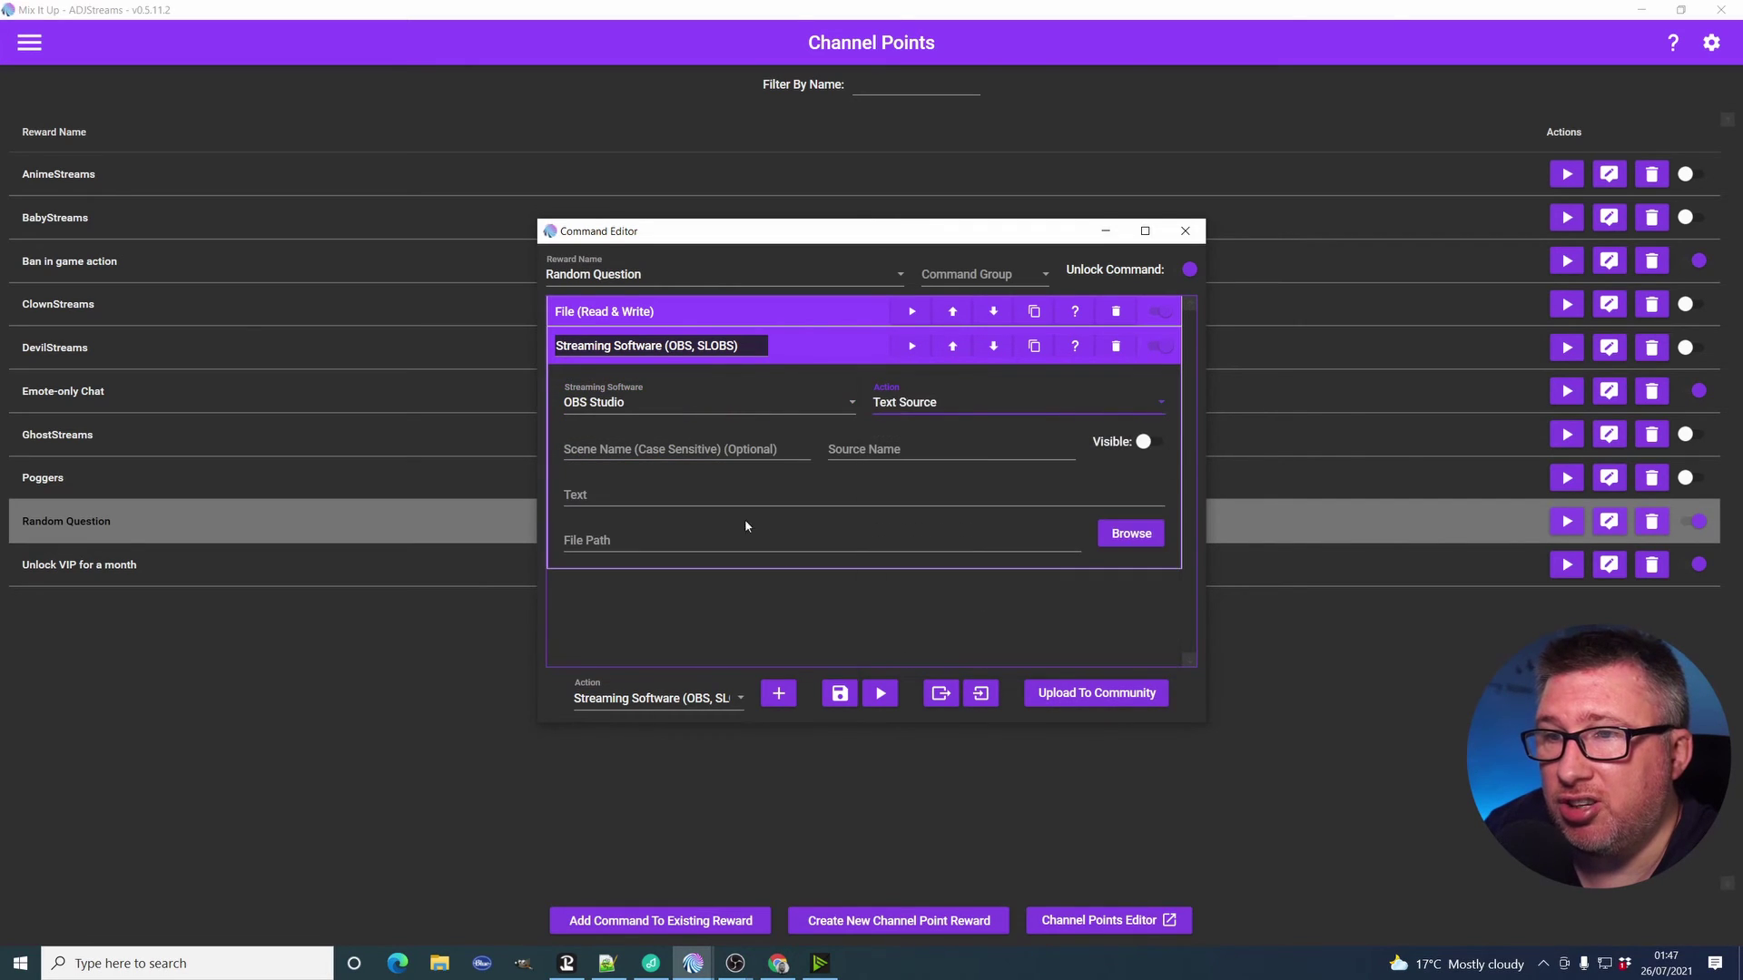
Target the source A Question in the scene "Scene - Reactions" and make it visible.
left_click(703, 454)
type("Scene")
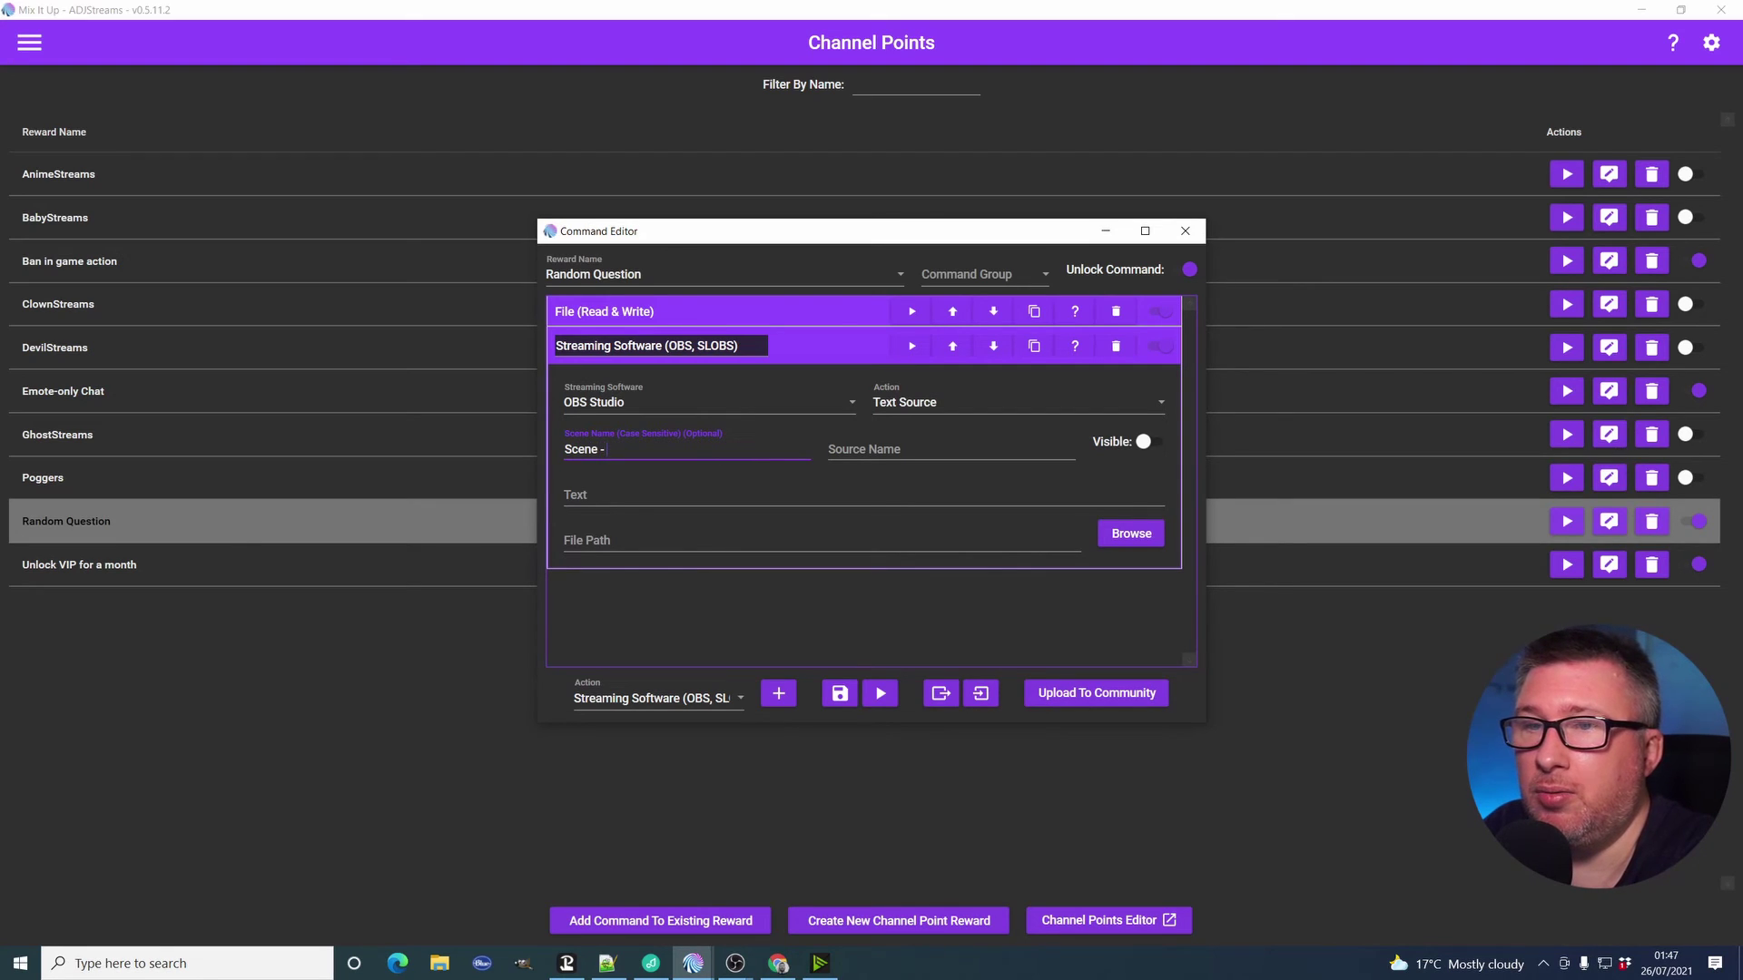
type(" - Reactions")
key("Tab")
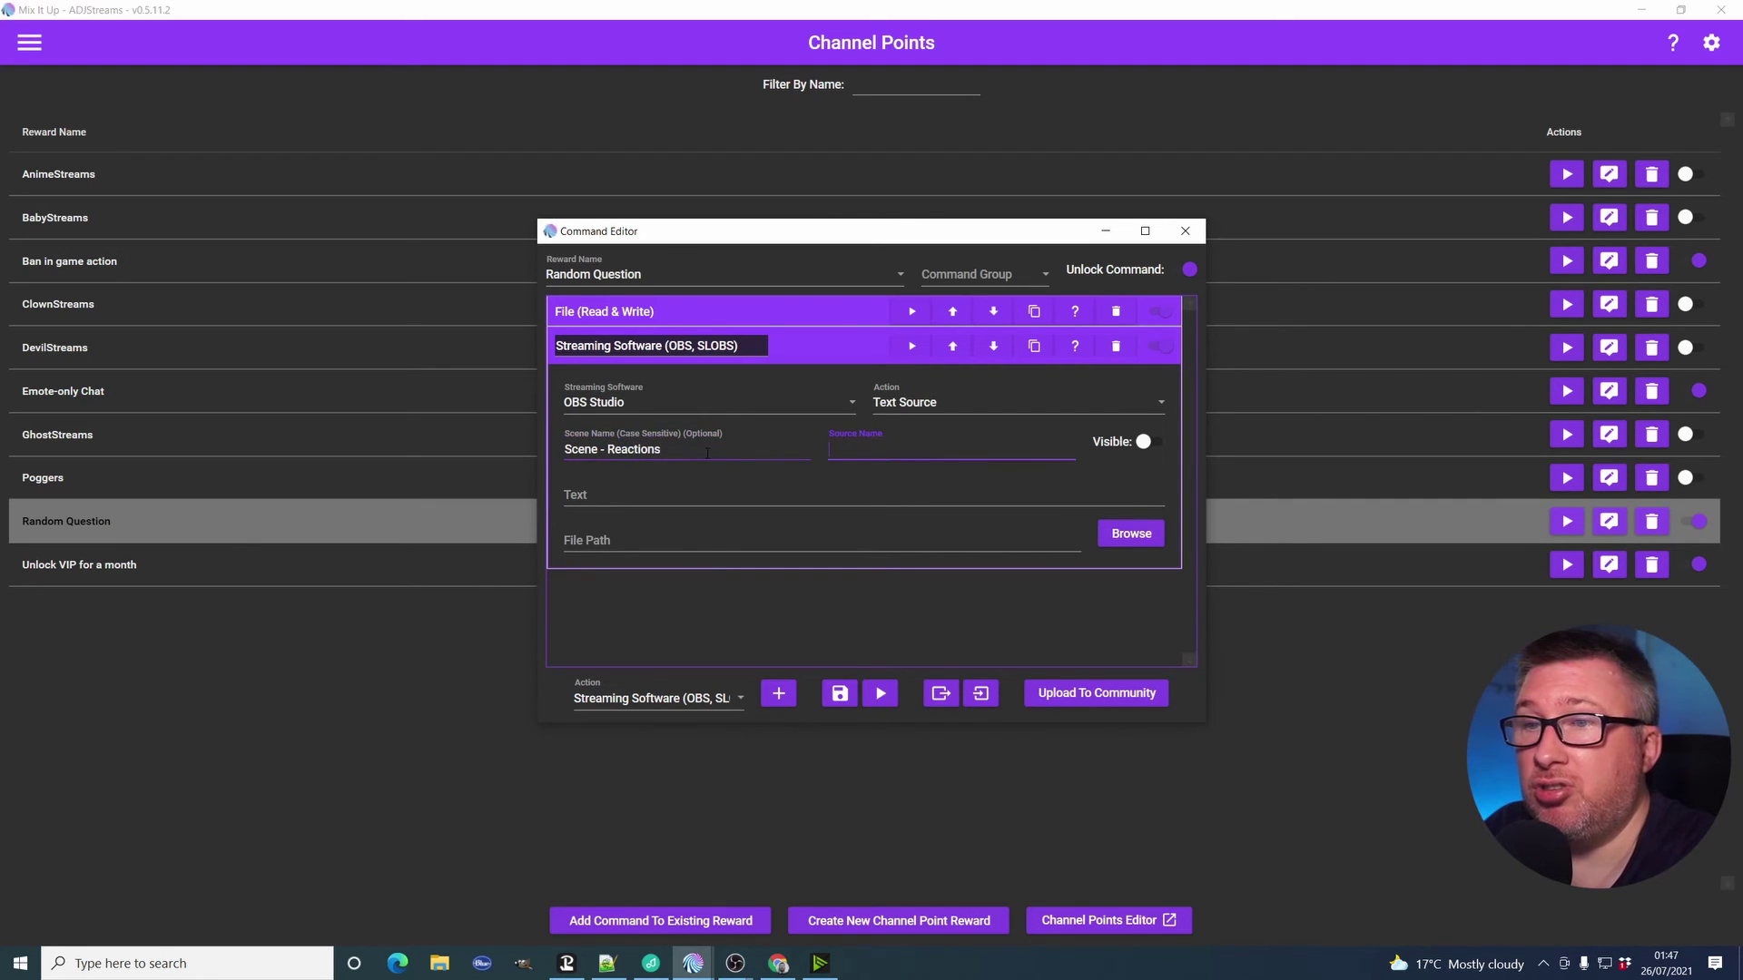
type("A Question")
key("Tab")
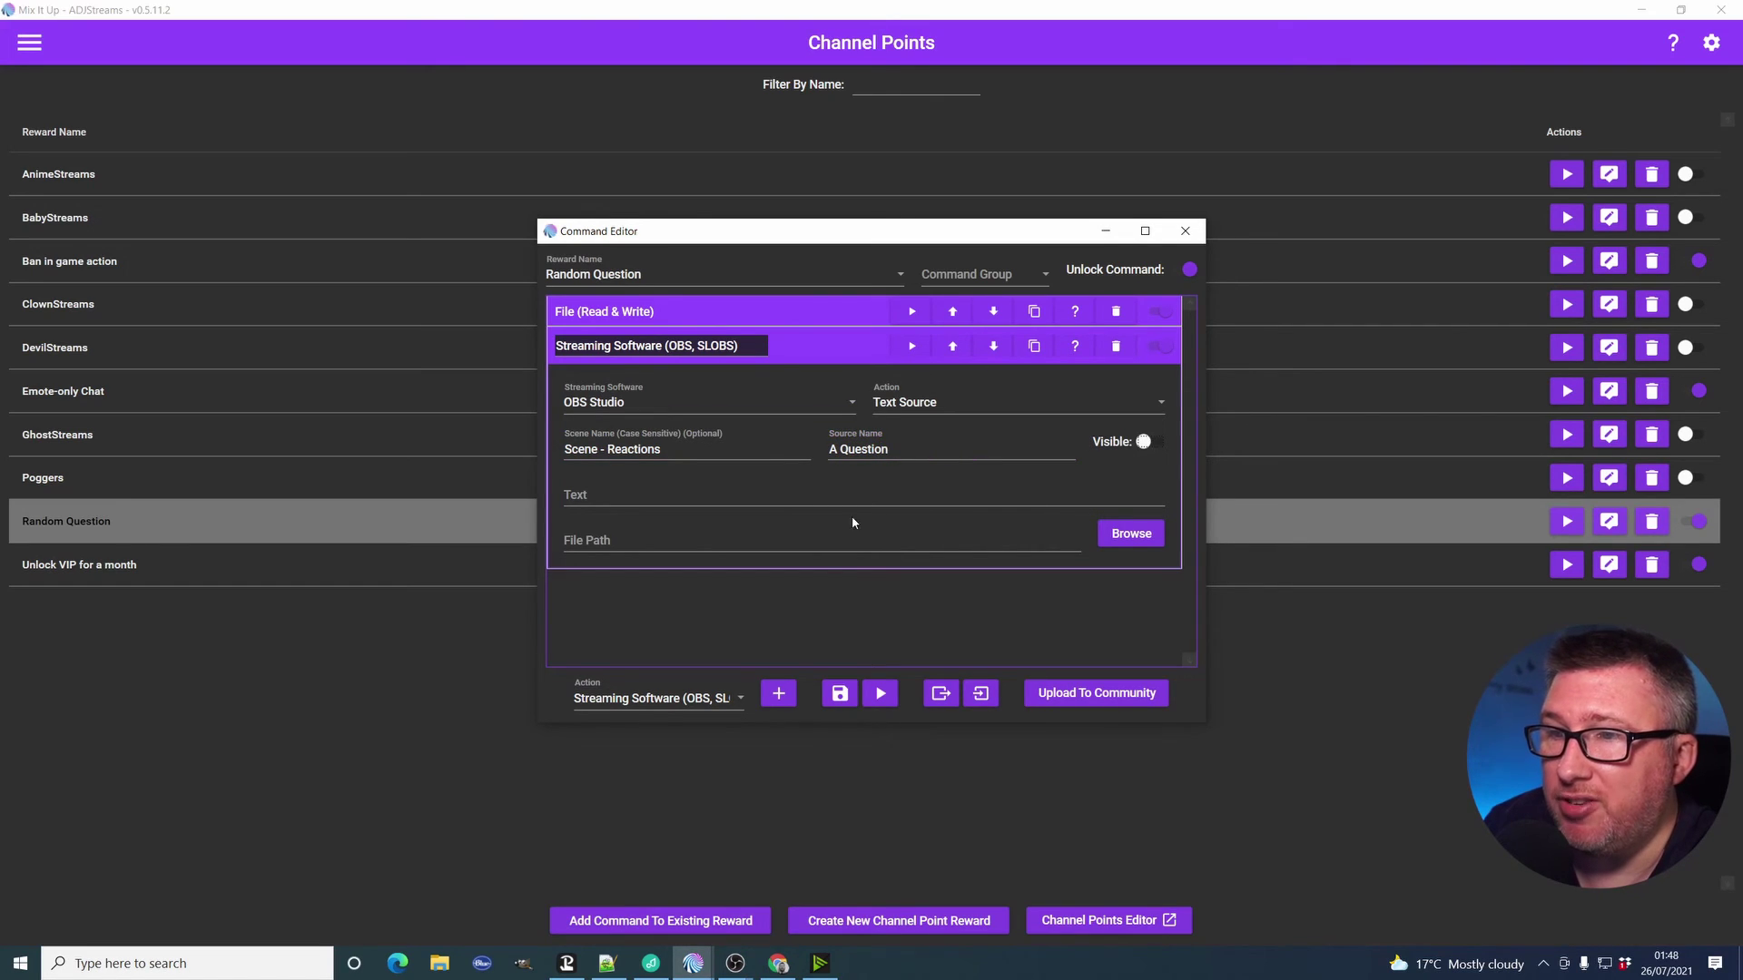
left_click(1157, 445)
Set the source text to "Random question, $username asks:$linebreak$thequestion", leave the file path empty, and collapse the Streaming Software action.
left_click(795, 500)
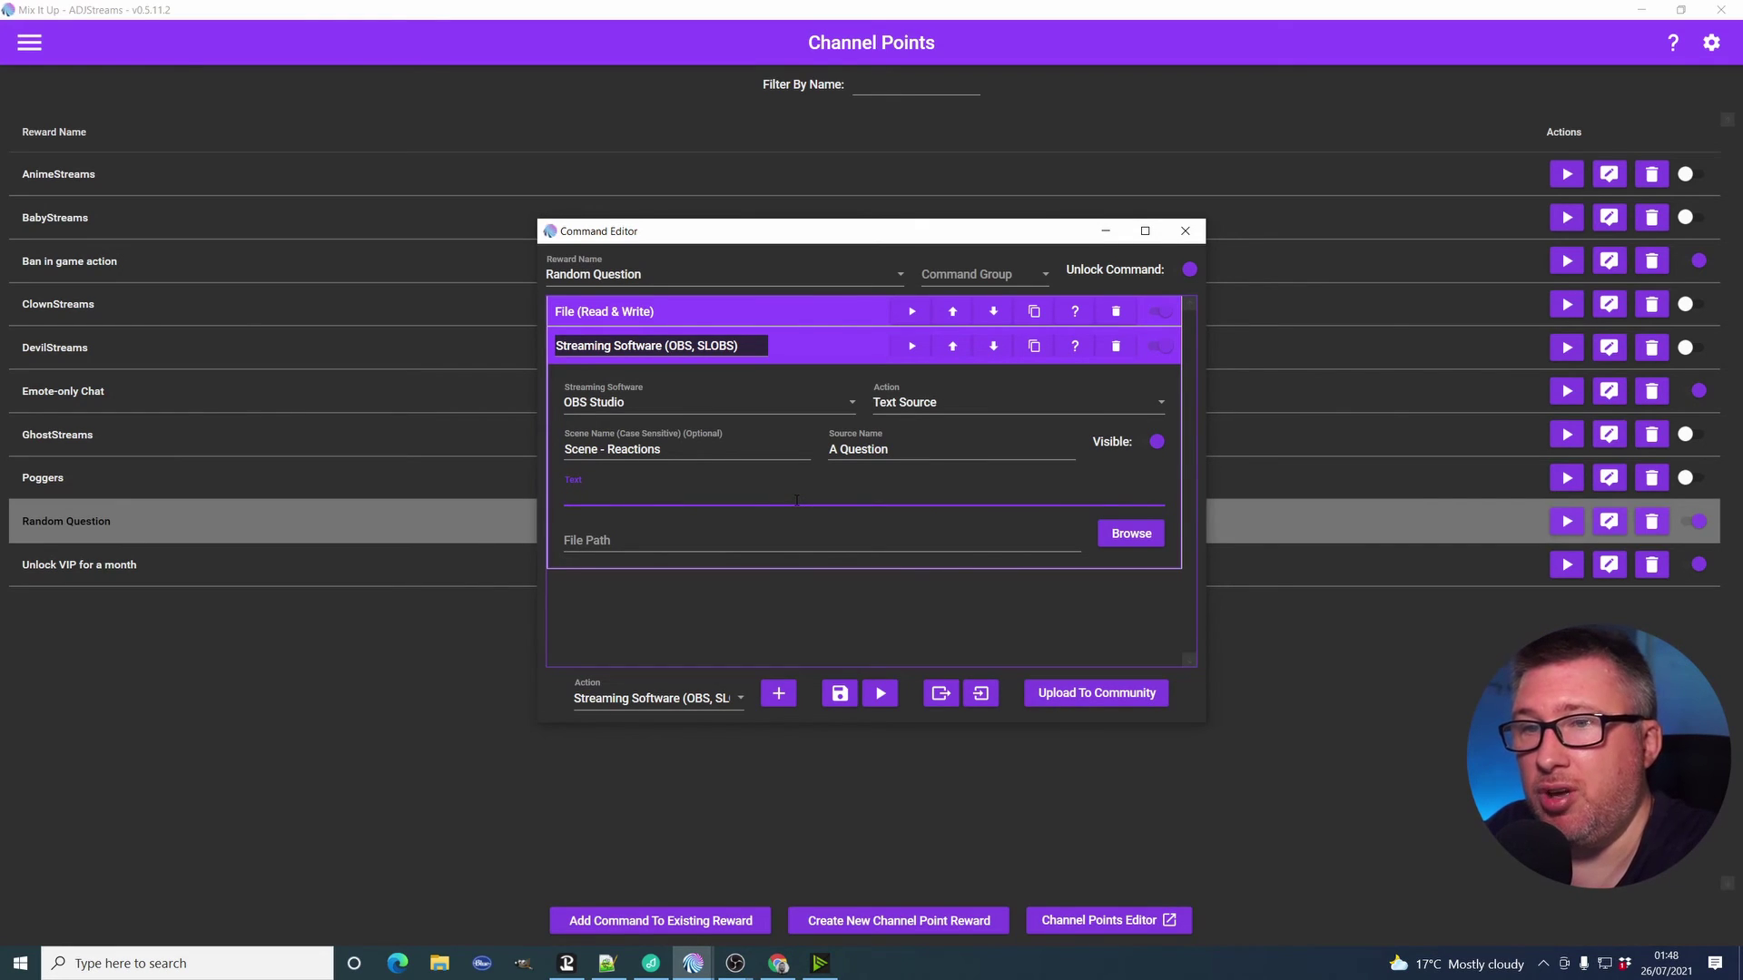
type("Random question")
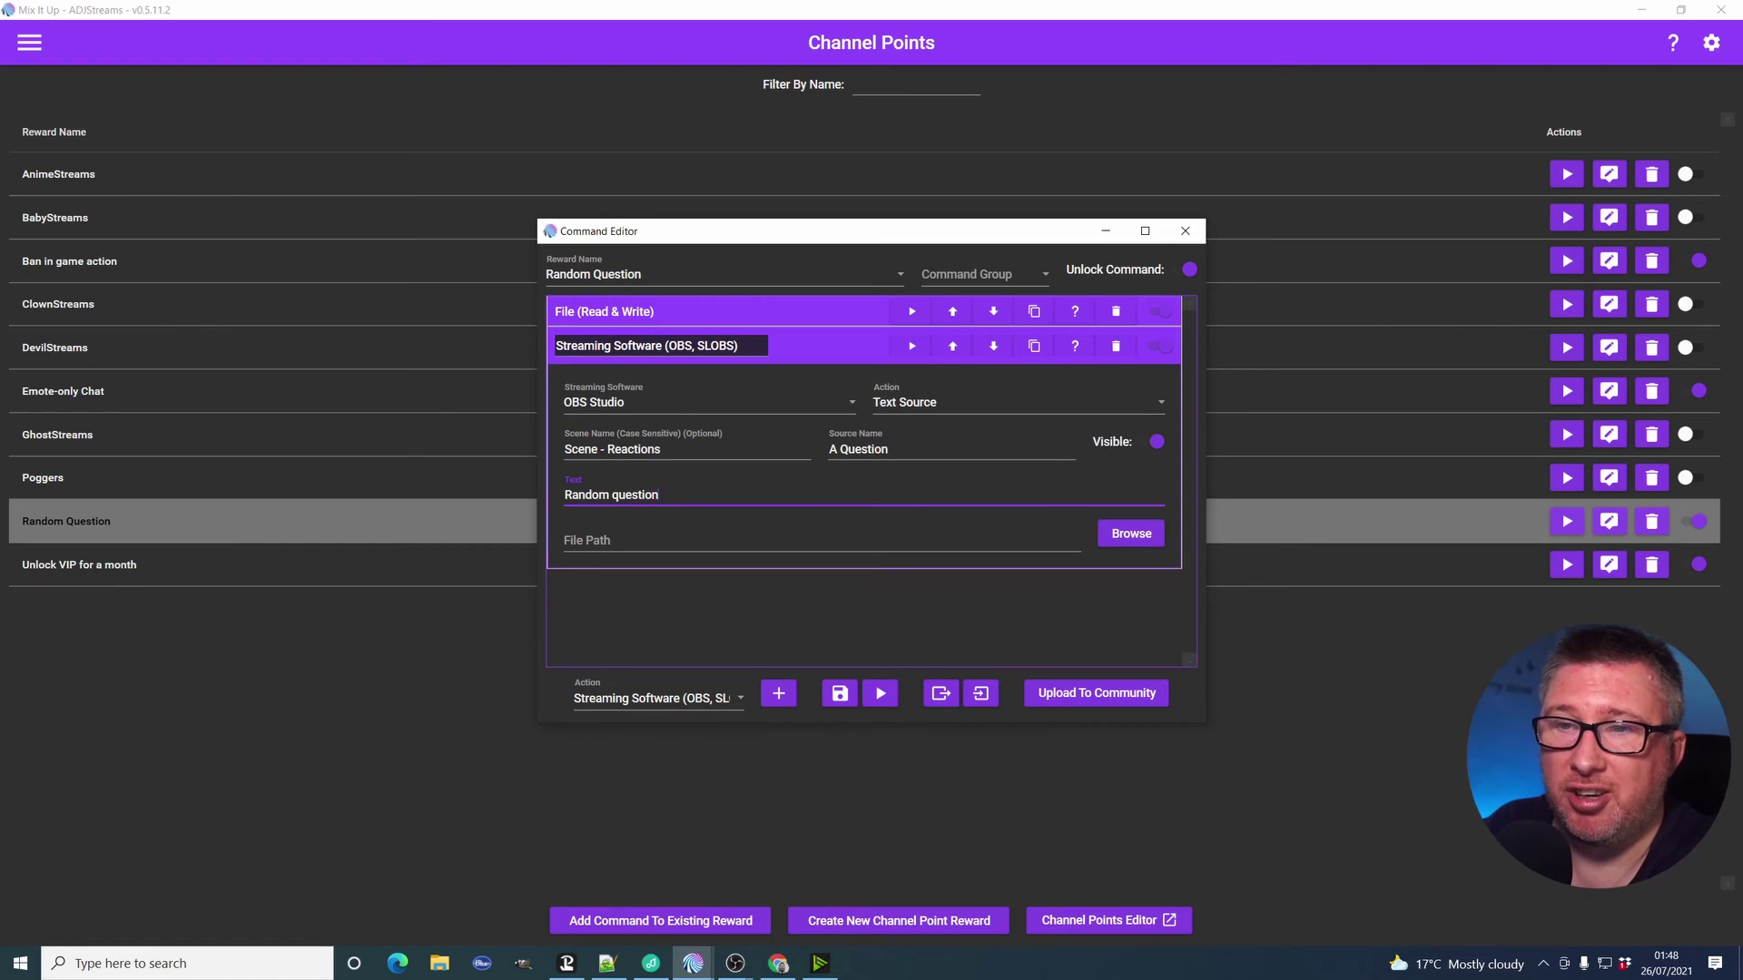
type(", $")
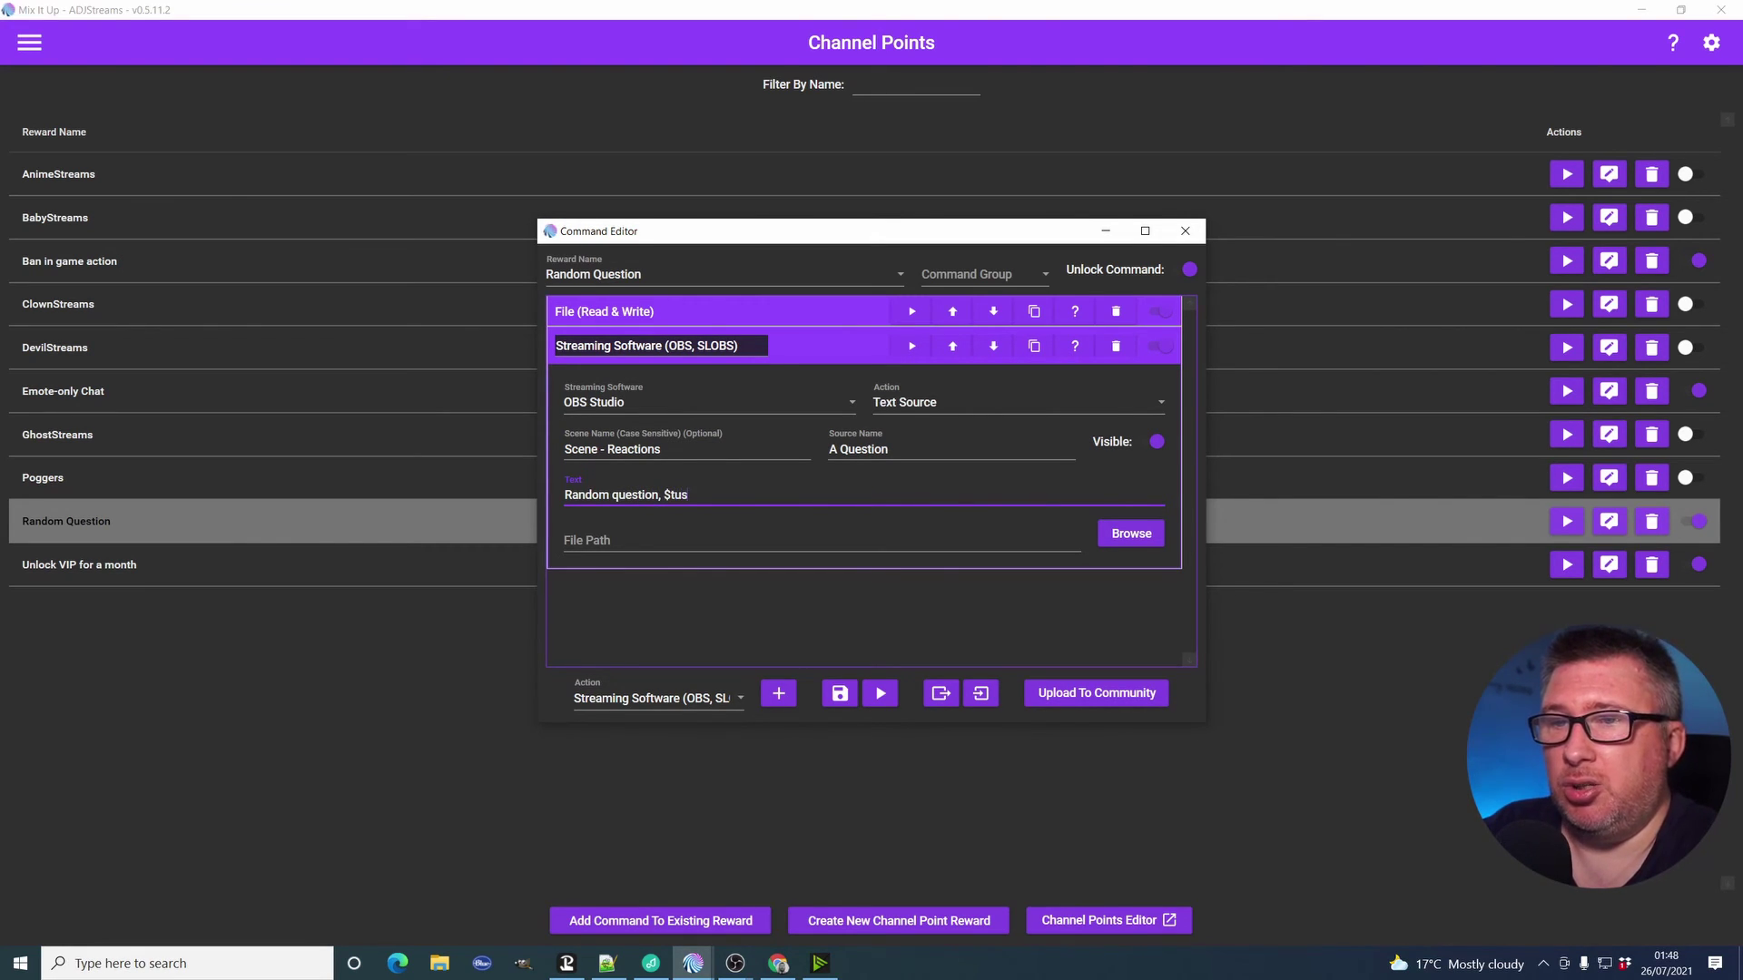
type("username ask")
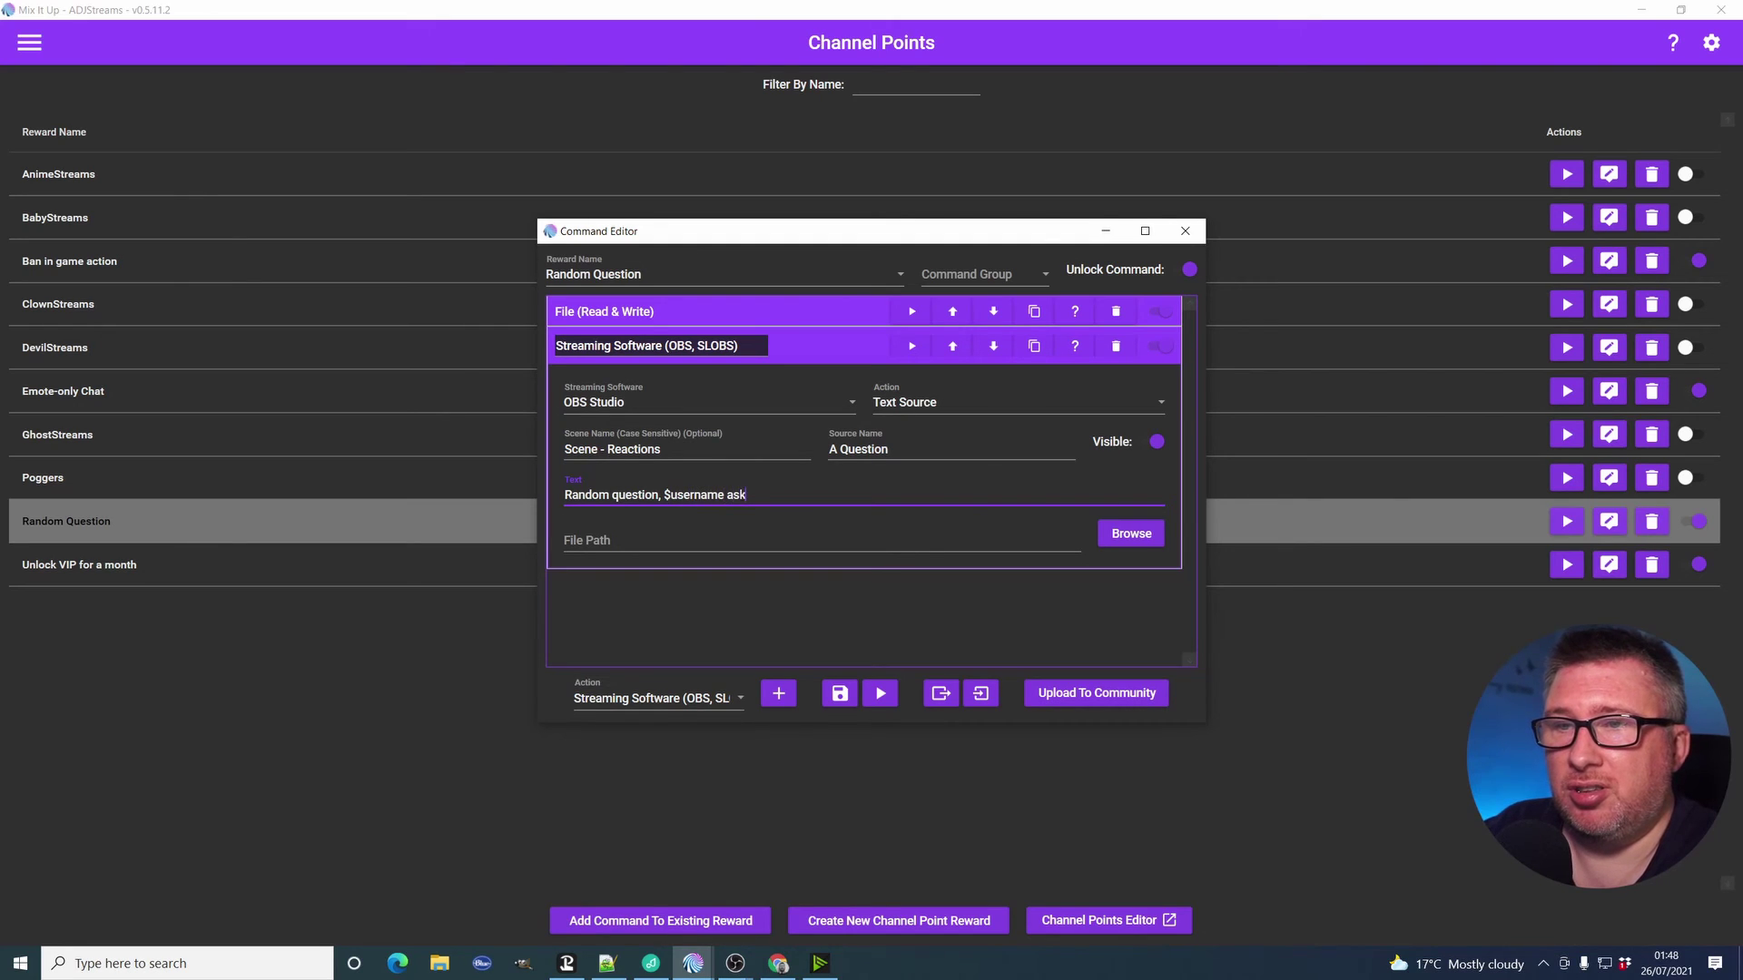
type("s: $")
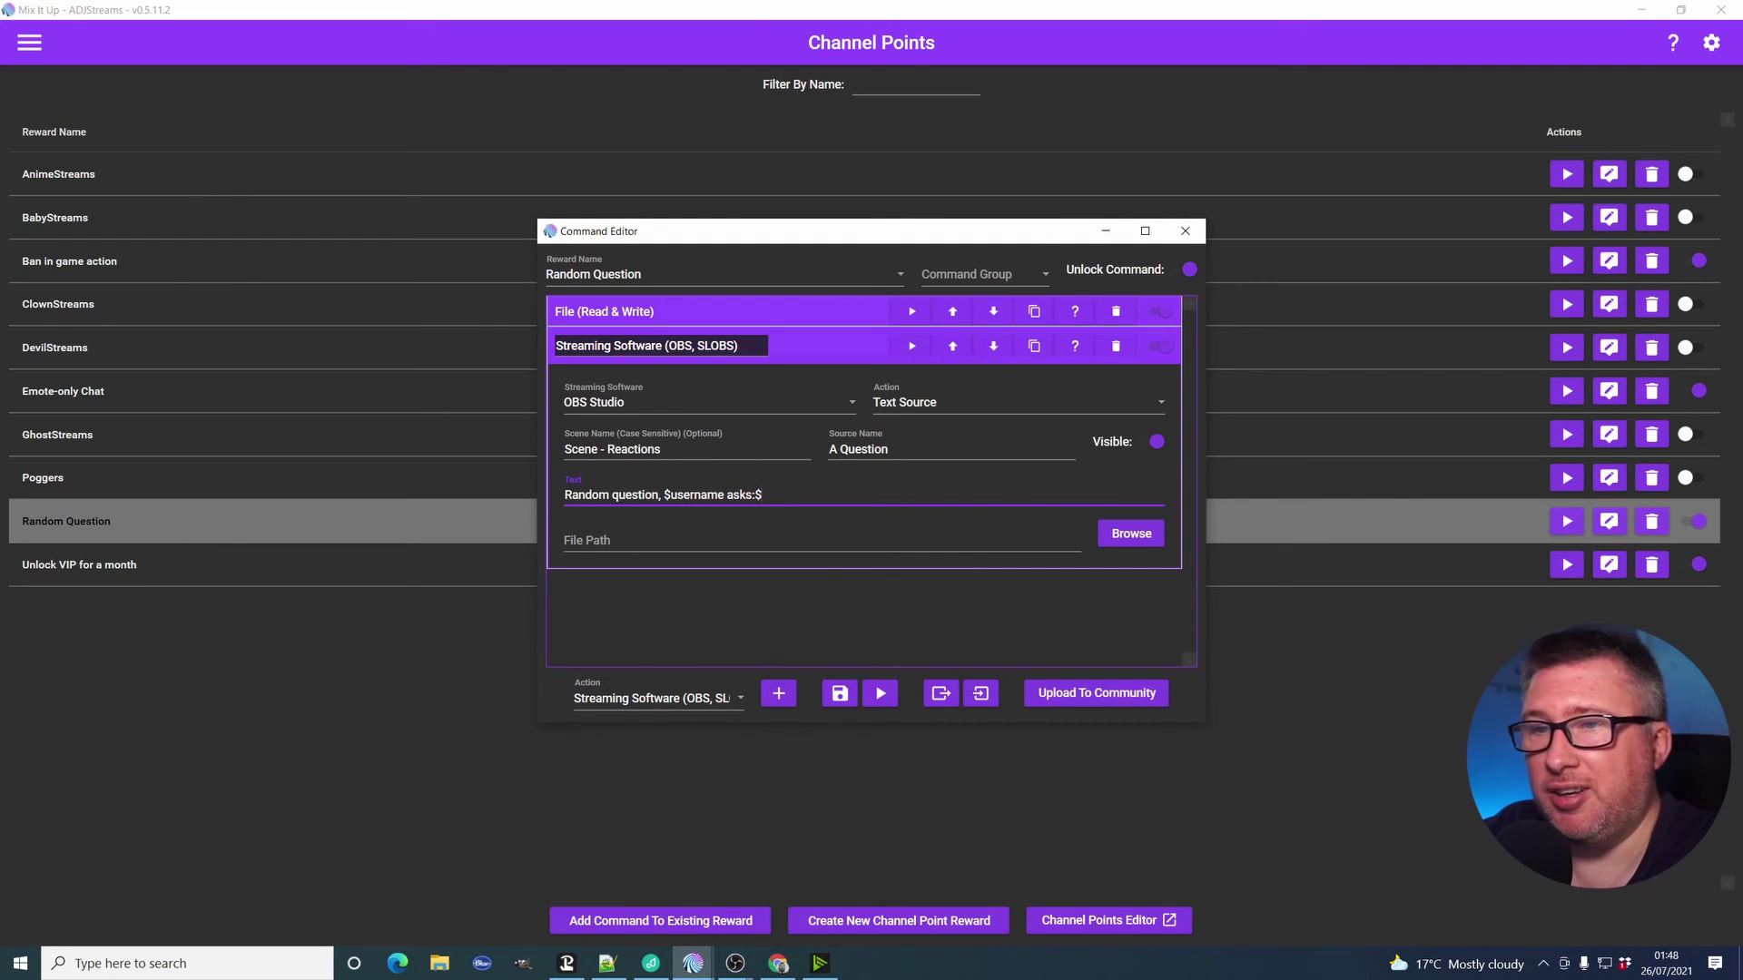
type("linebreak$")
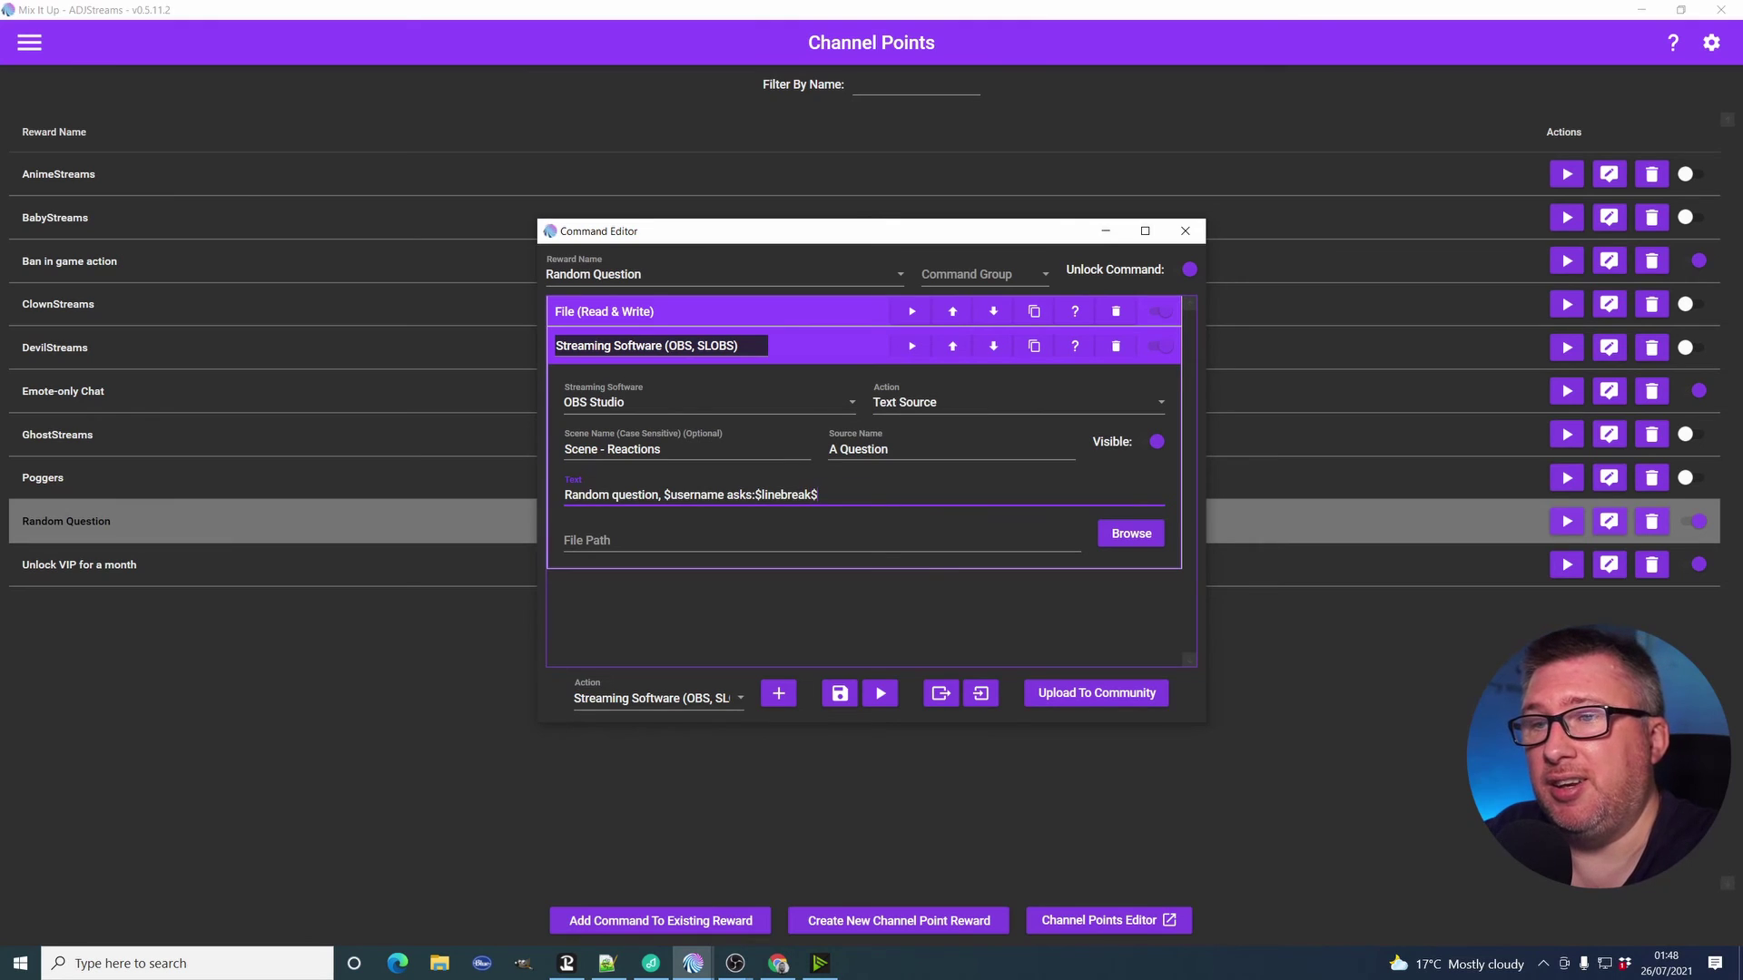
type("thequestion")
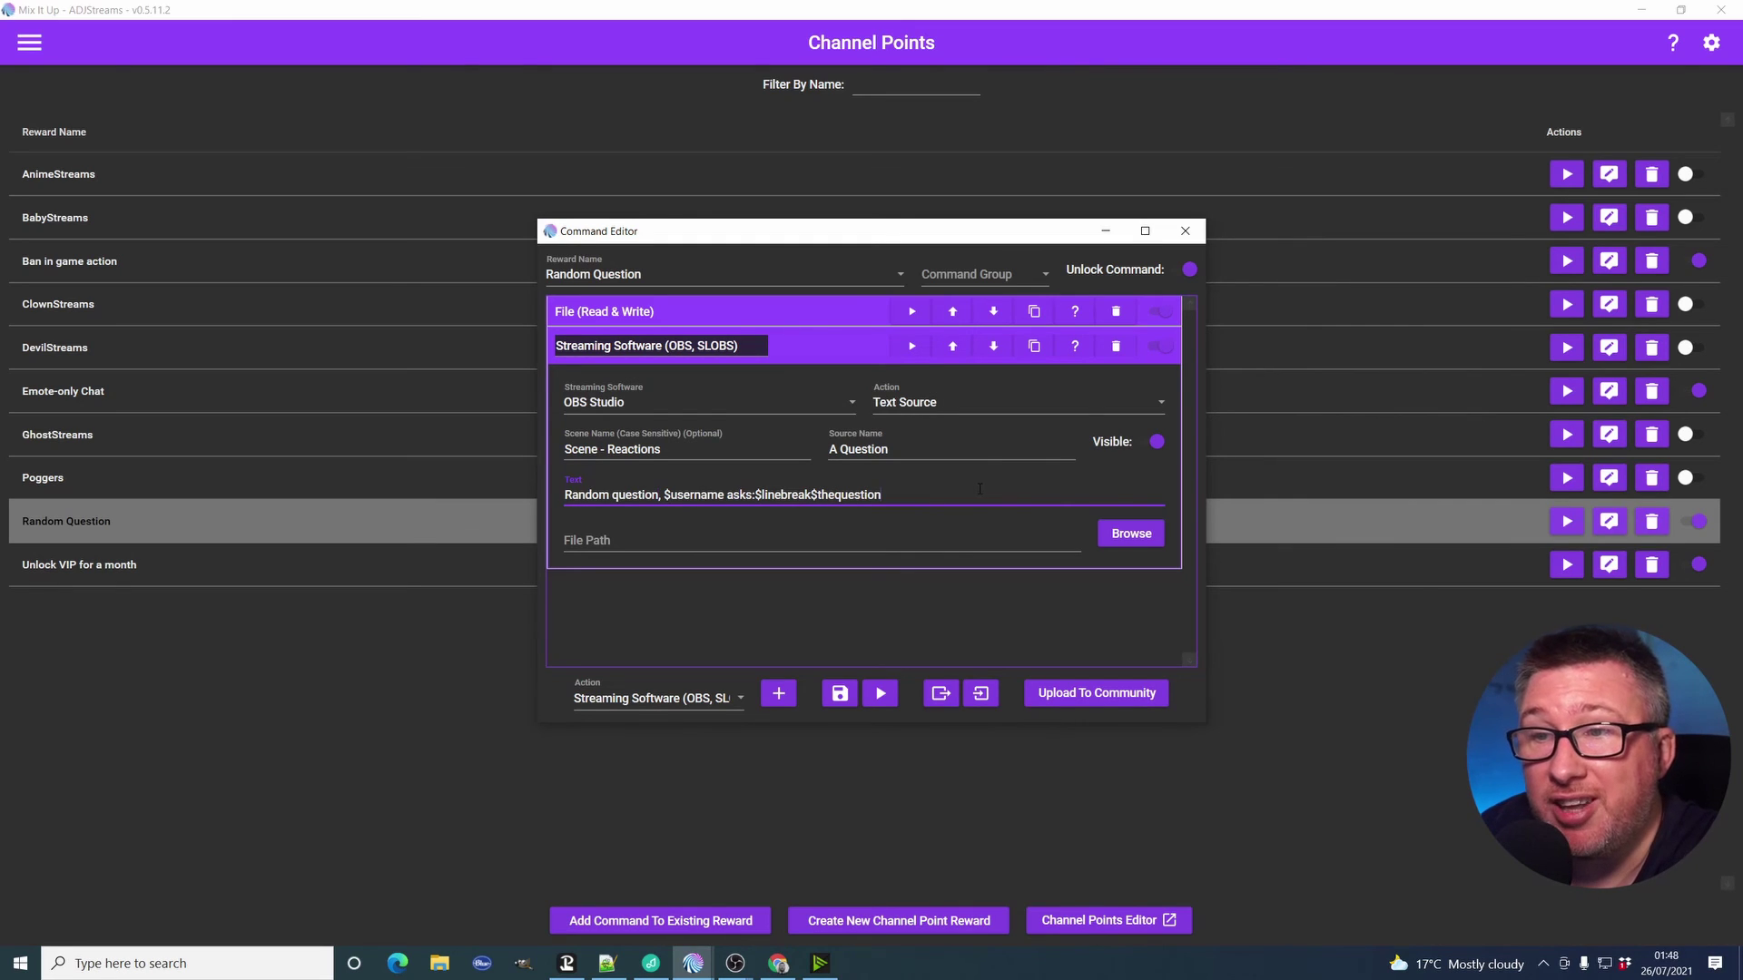
left_click(730, 545)
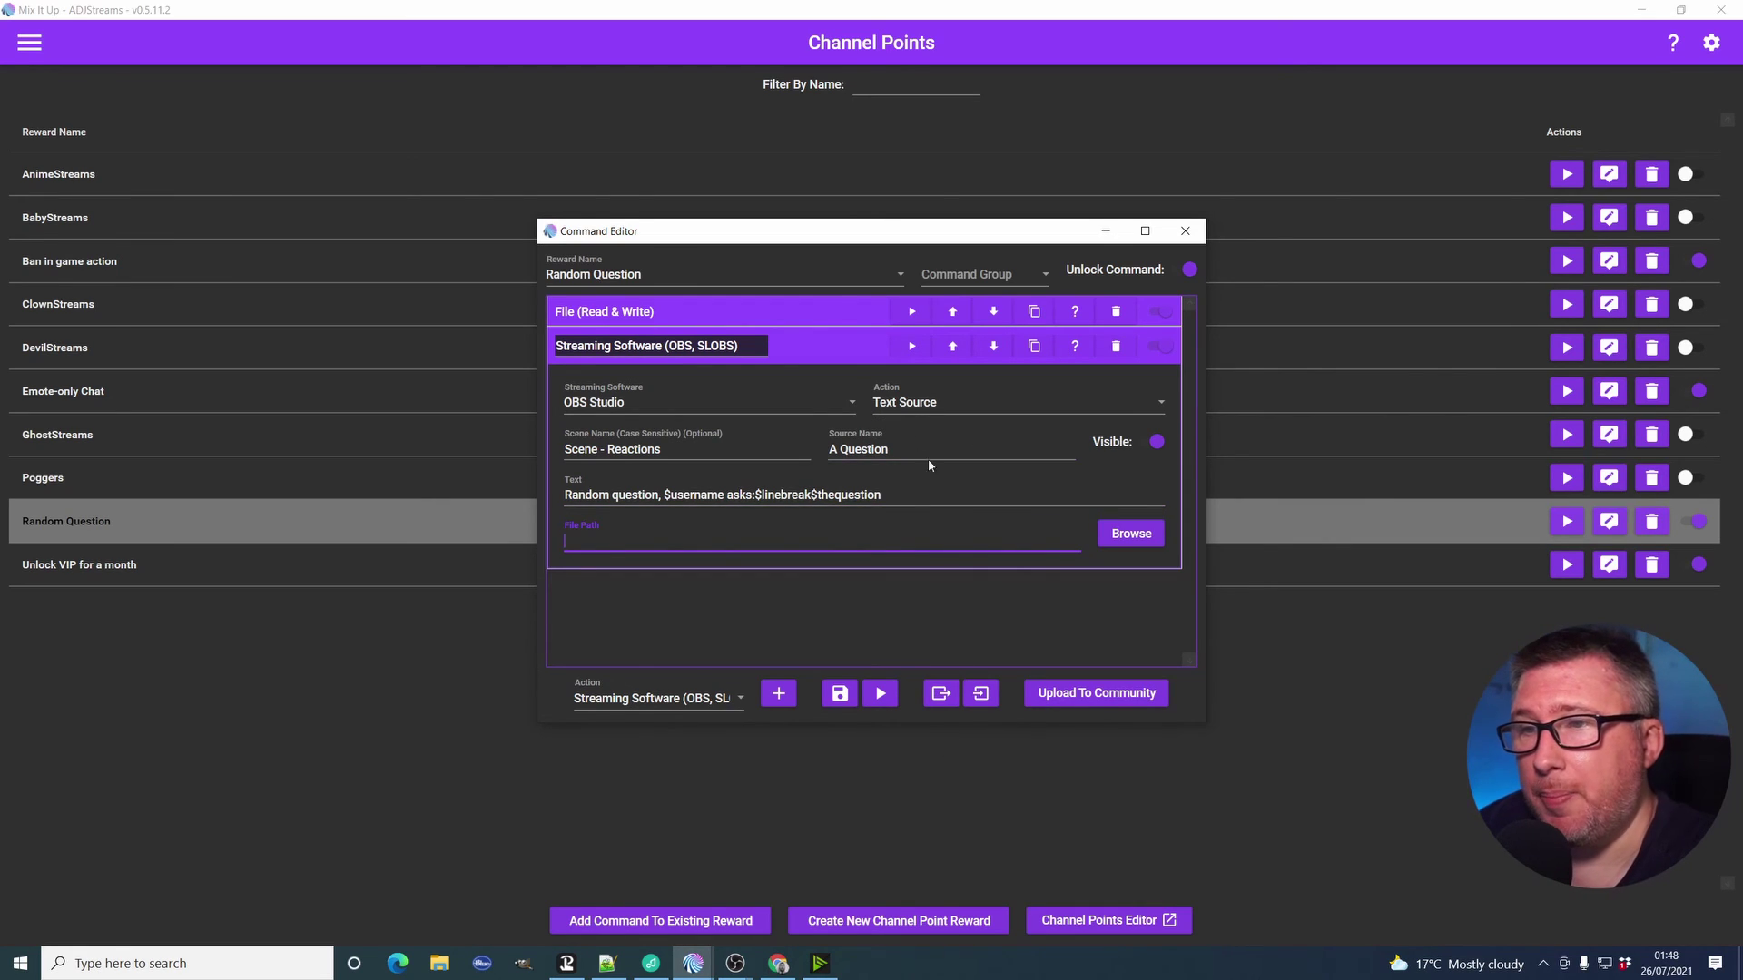
left_click(838, 352)
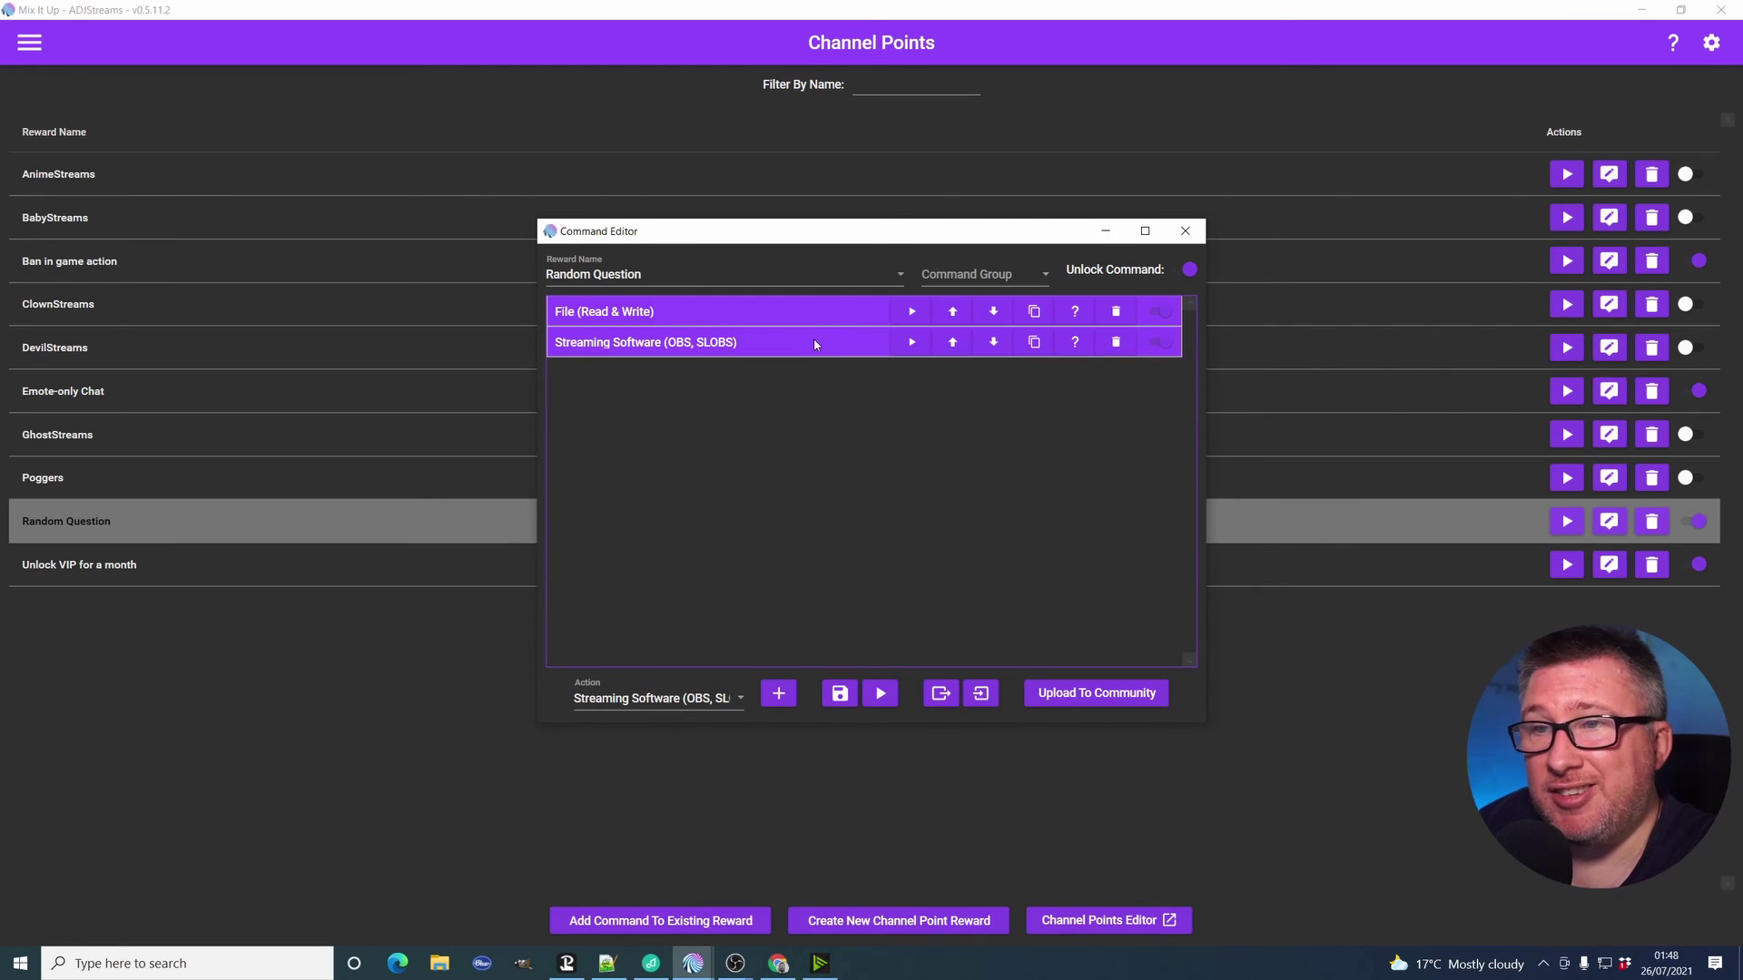
left_click(814, 343)
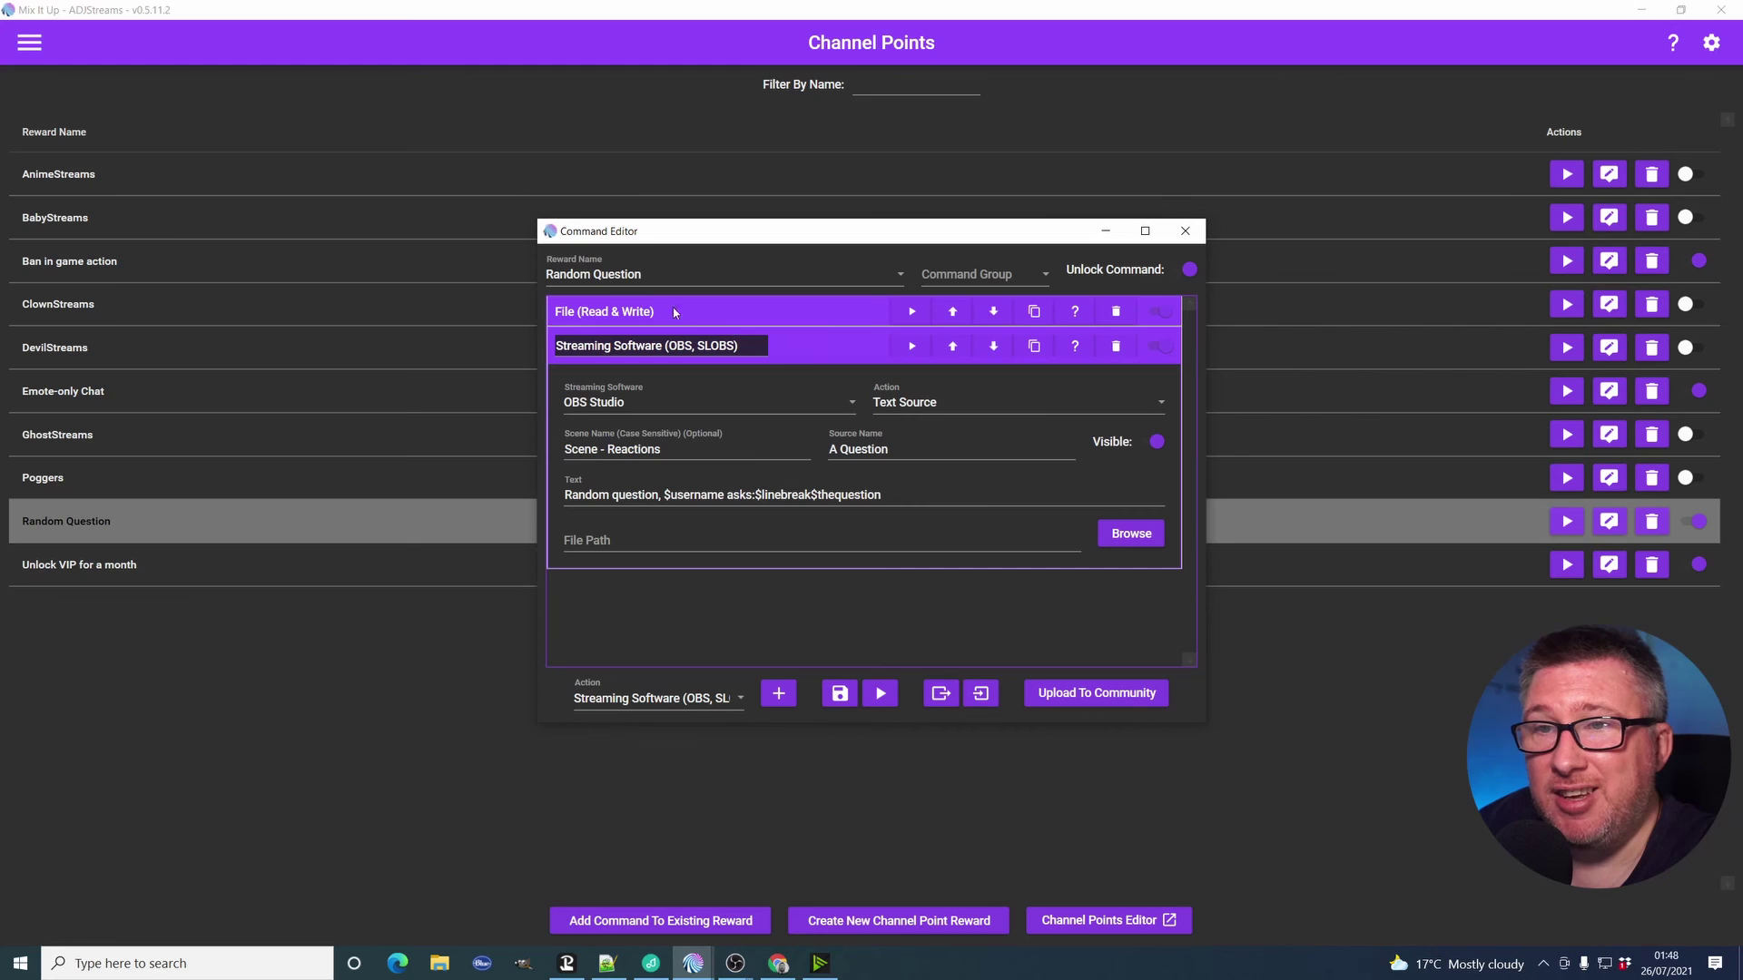
left_click(799, 345)
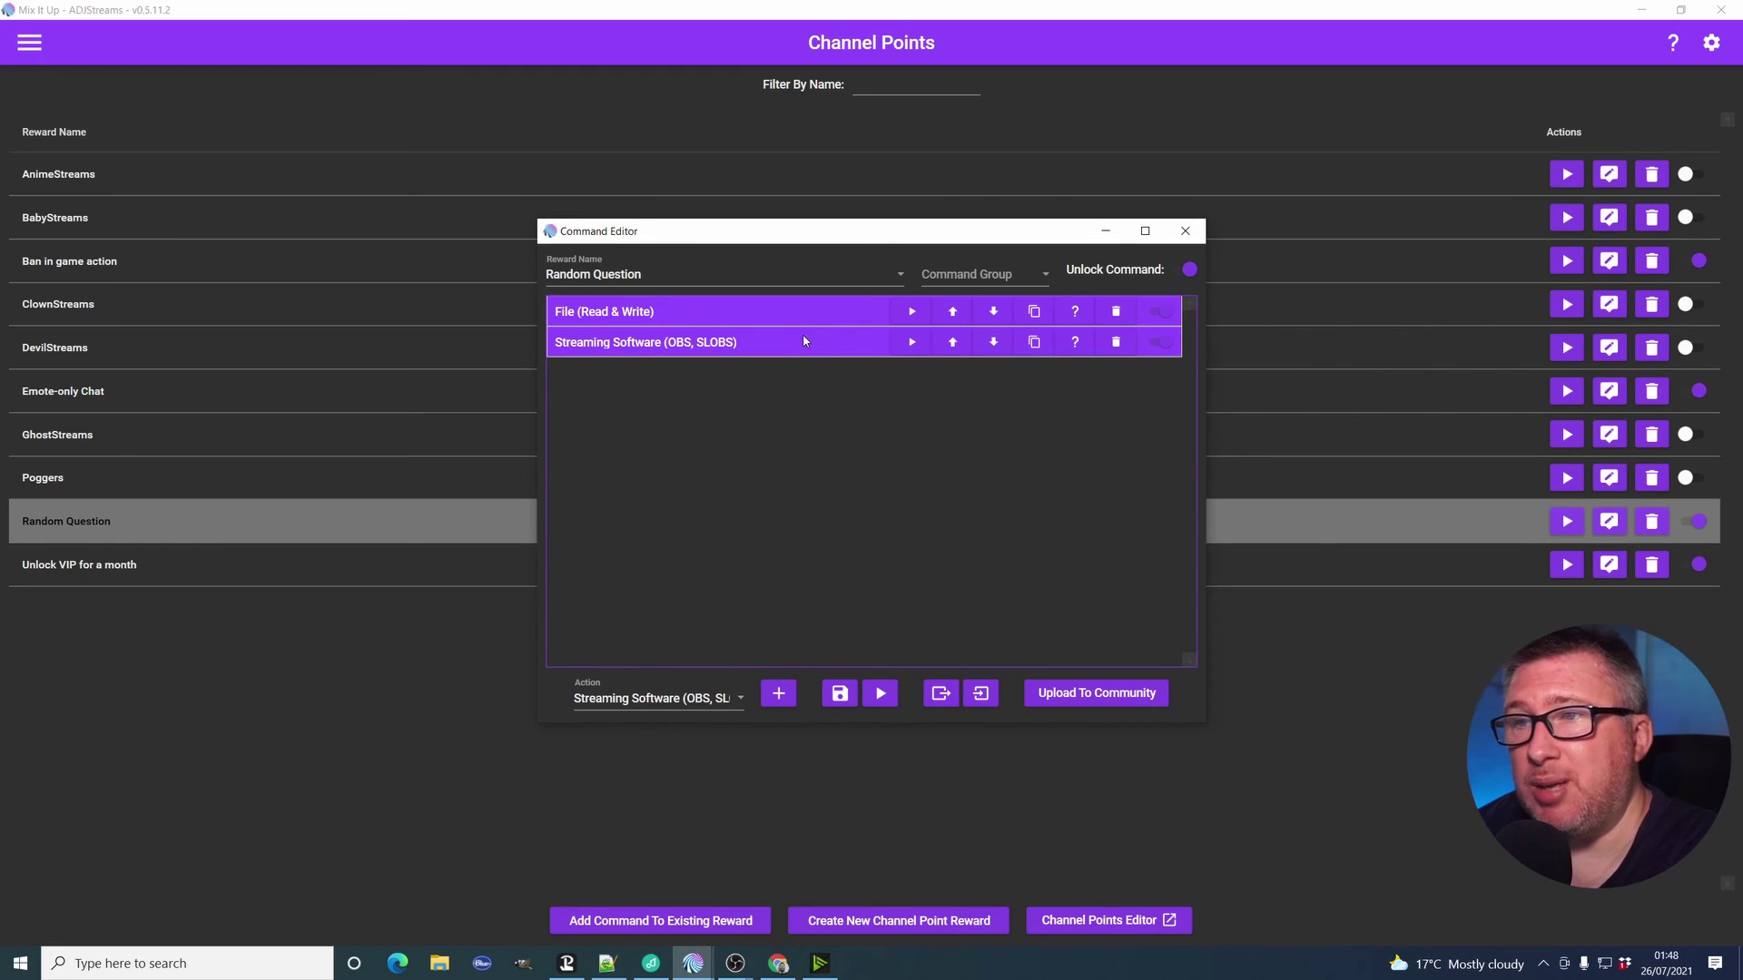